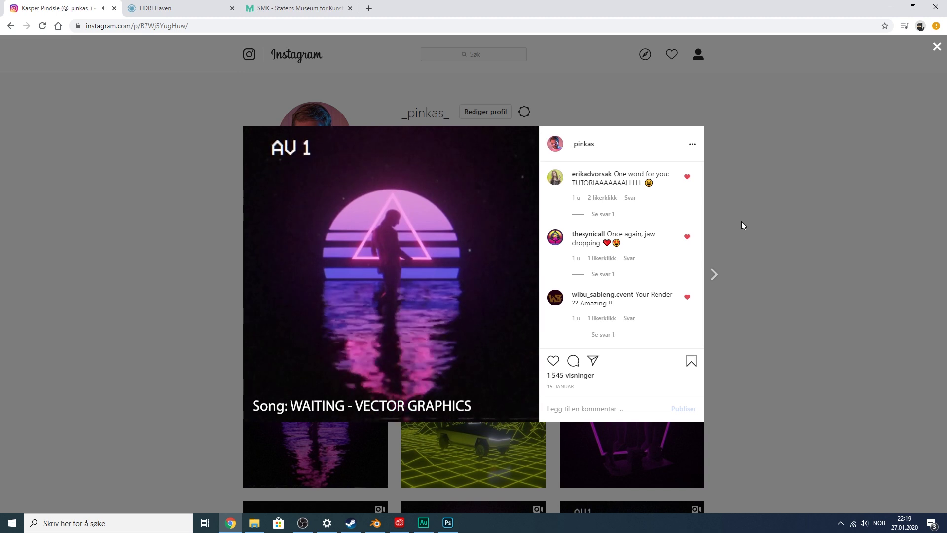
- Close the enlarged Instagram post and switch to Blender
click(790, 202)
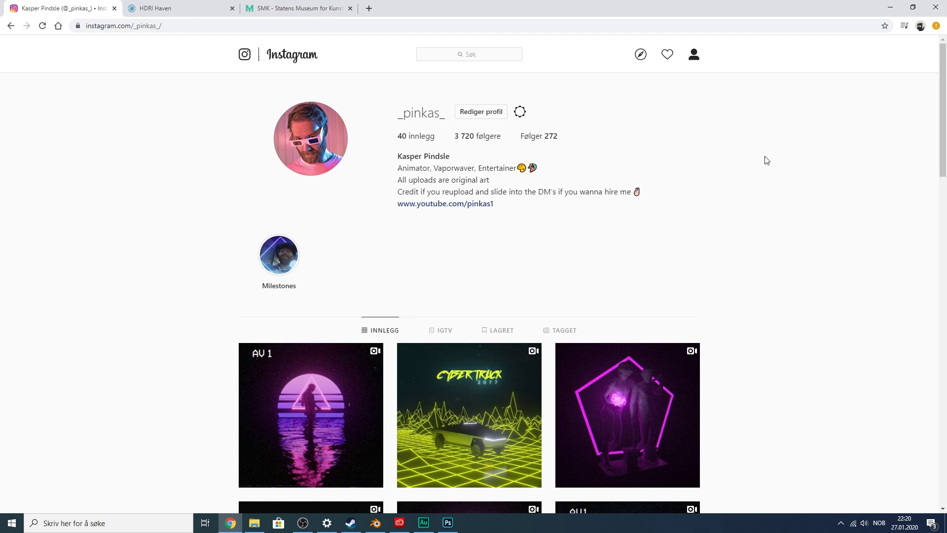
click(375, 523)
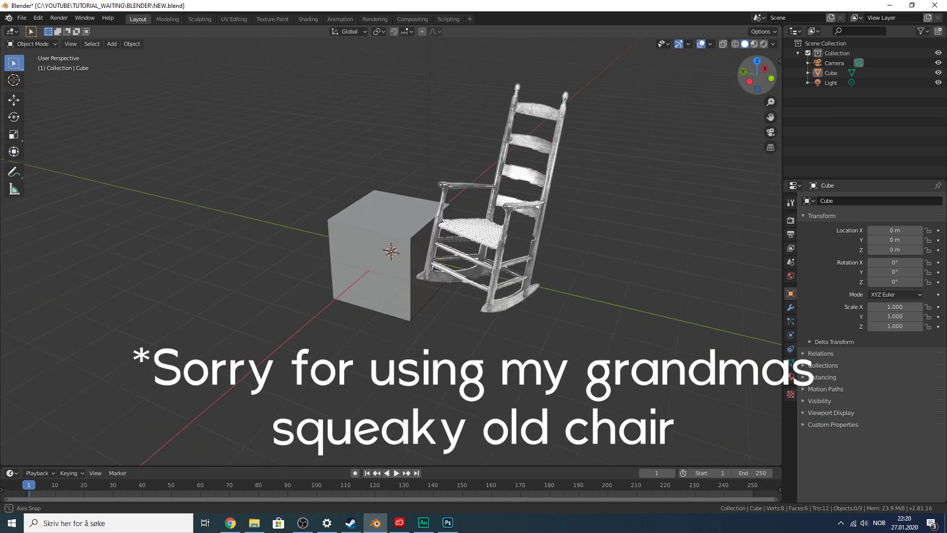
- Delete the default cube from the scene
drag(755, 80, 694, 117)
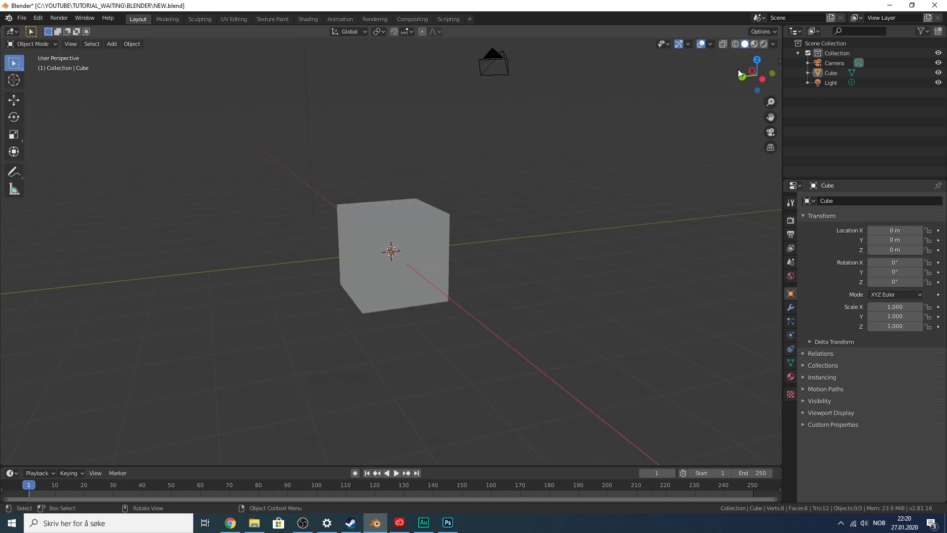
drag(751, 70, 723, 79)
drag(617, 84, 741, 73)
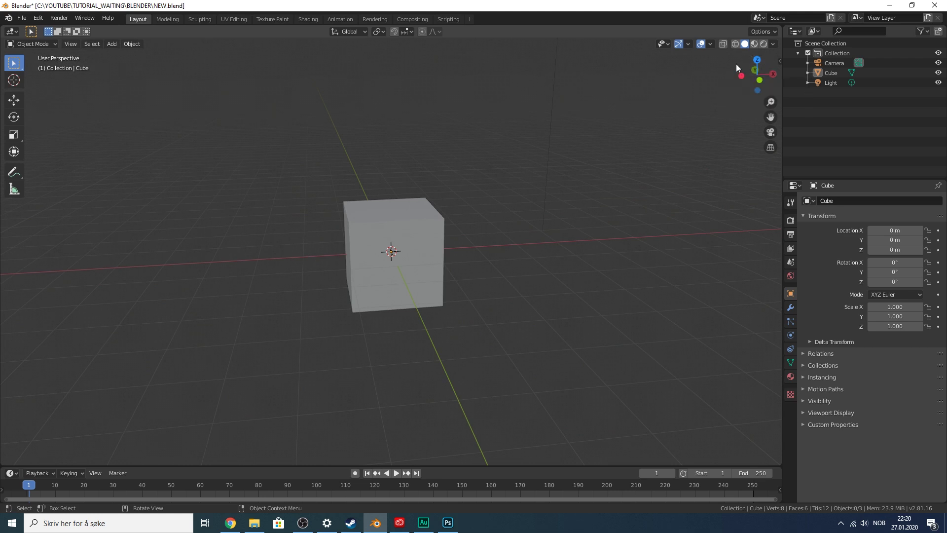
drag(758, 74, 673, 86)
drag(604, 88, 599, 89)
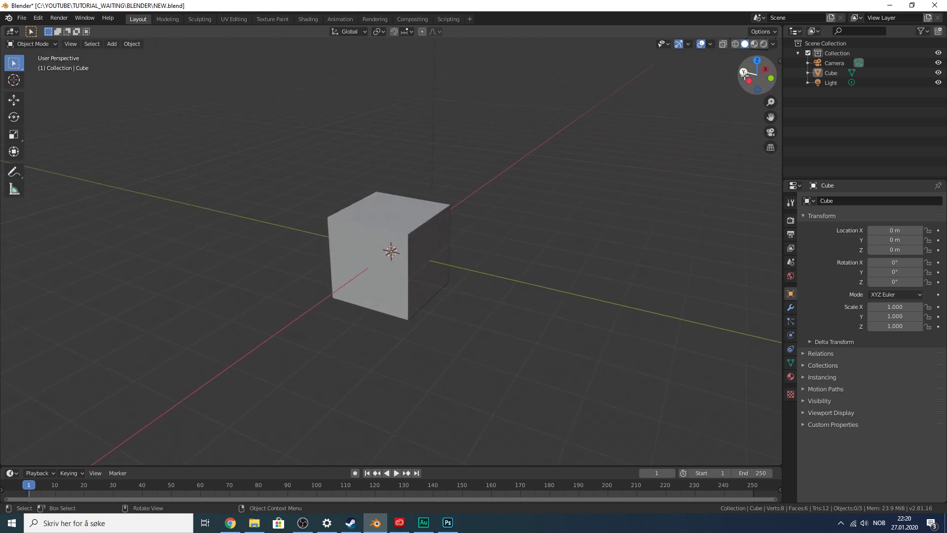
click(437, 224)
key(Delete)
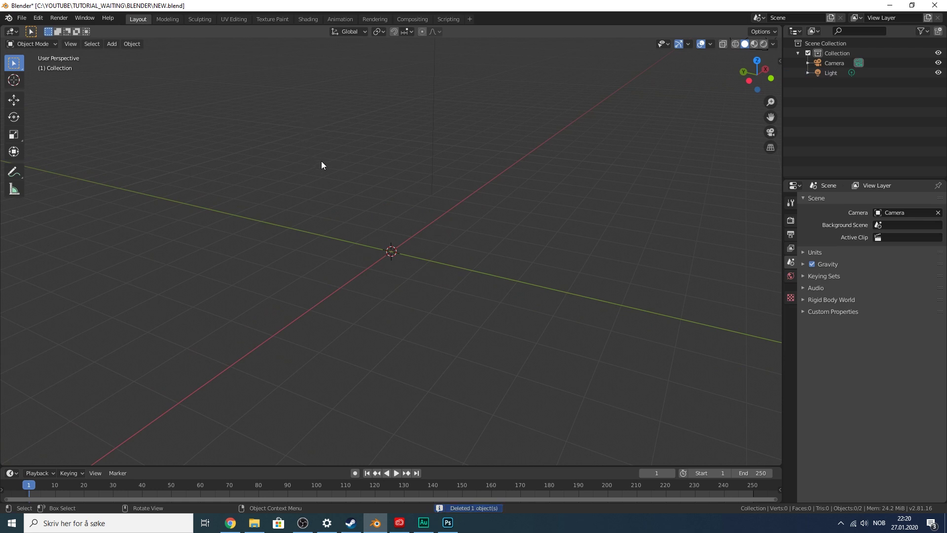
- Add a plane mesh at the world origin
key(shift+a)
mouse_move(322, 161)
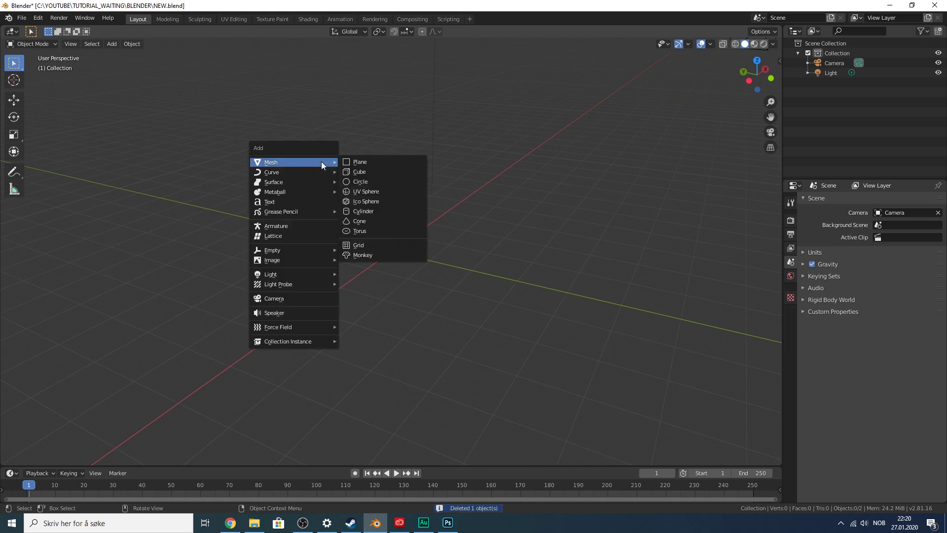
click(350, 165)
drag(762, 82, 760, 82)
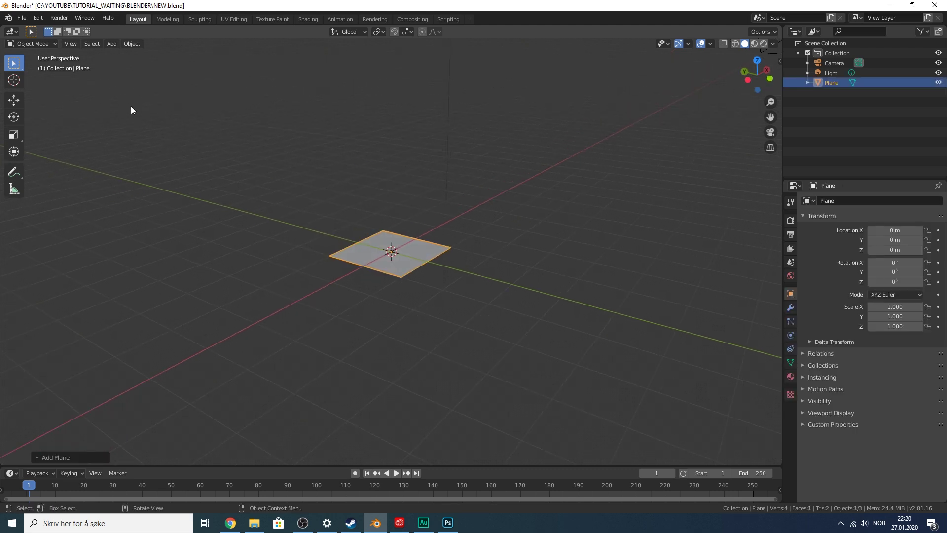
right_click(17, 101)
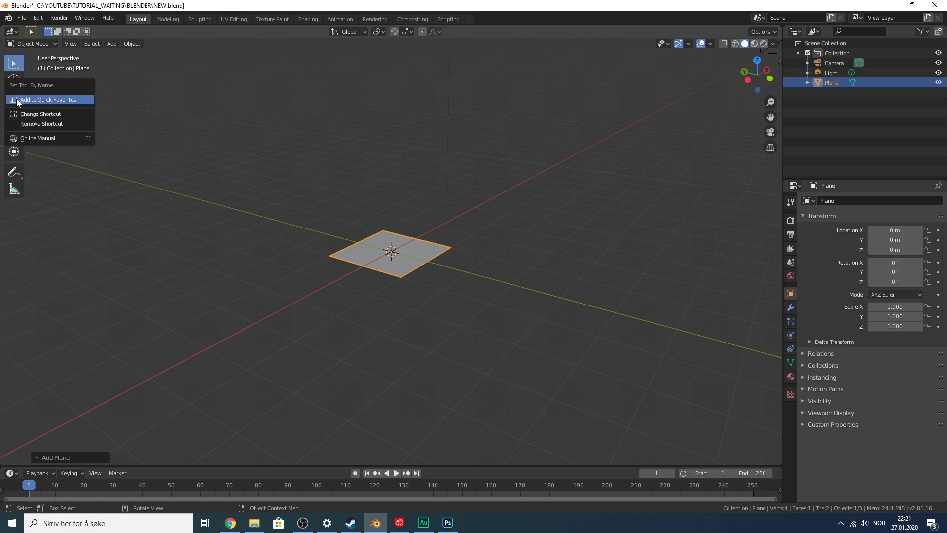
click(38, 115)
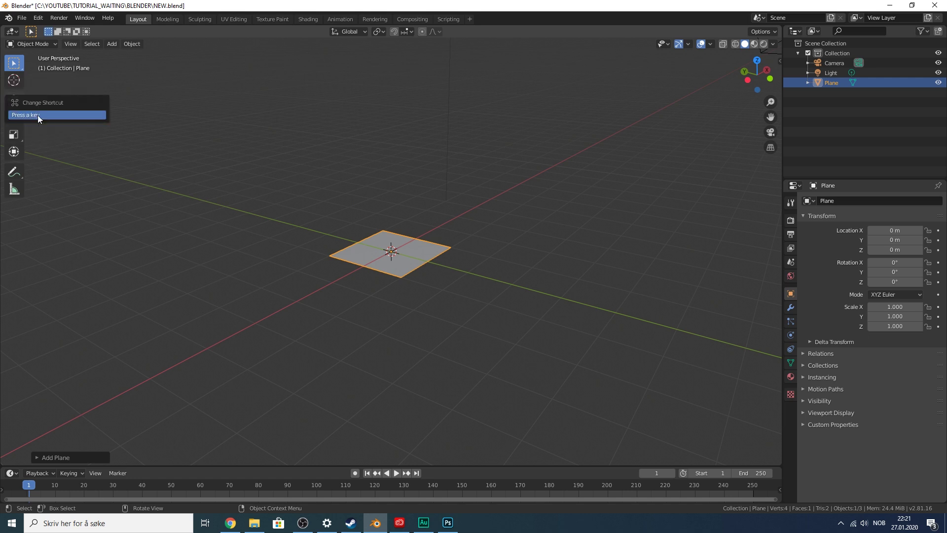
key(Escape)
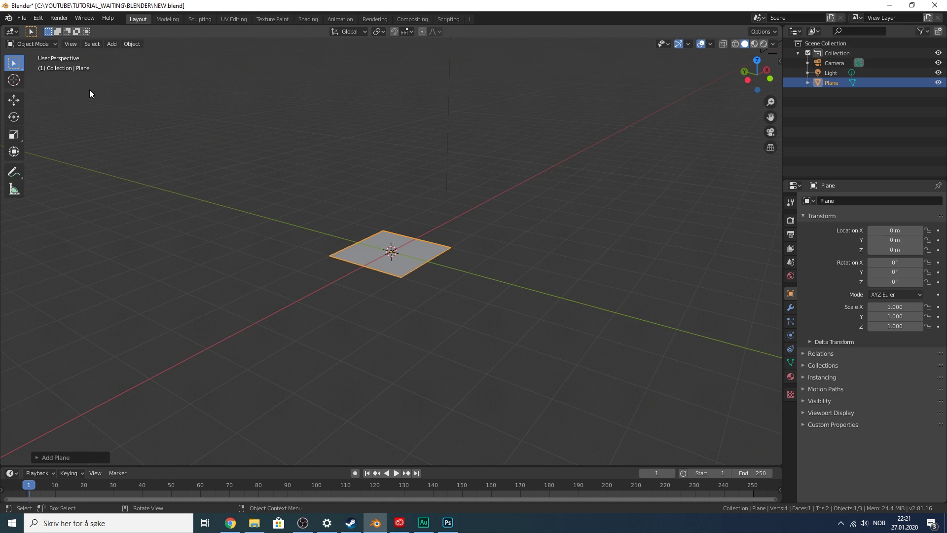
- Assign Shift+F as the shortcut for the Frame Selected view command
click(75, 46)
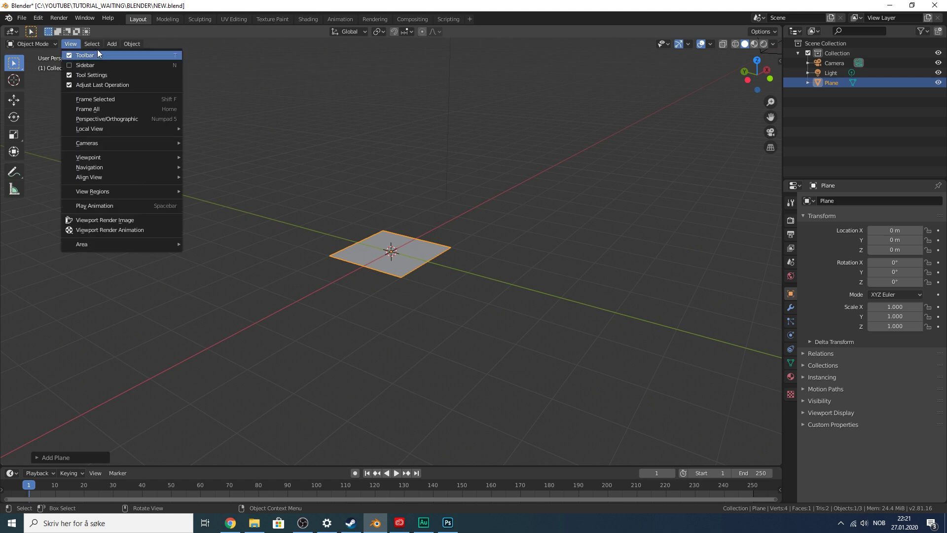
right_click(102, 99)
click(105, 100)
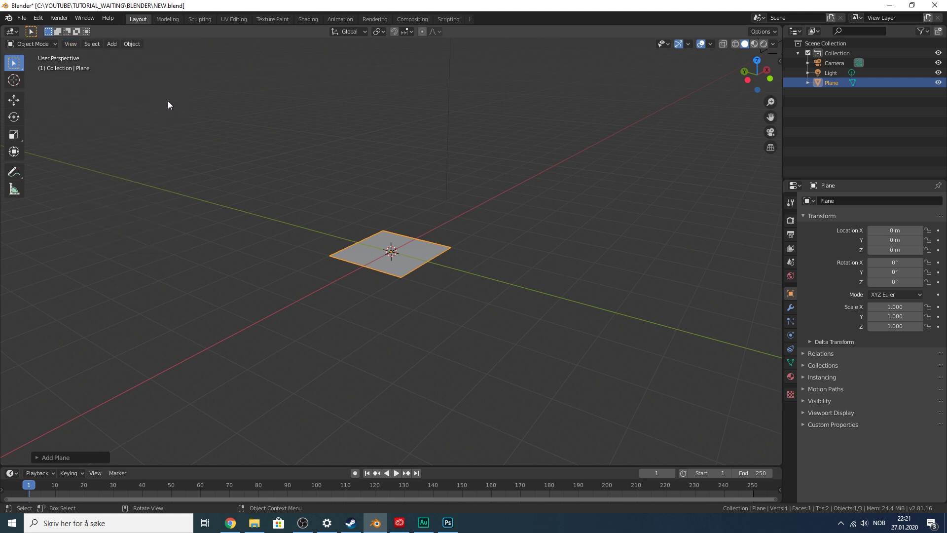
click(69, 44)
click(71, 42)
click(70, 43)
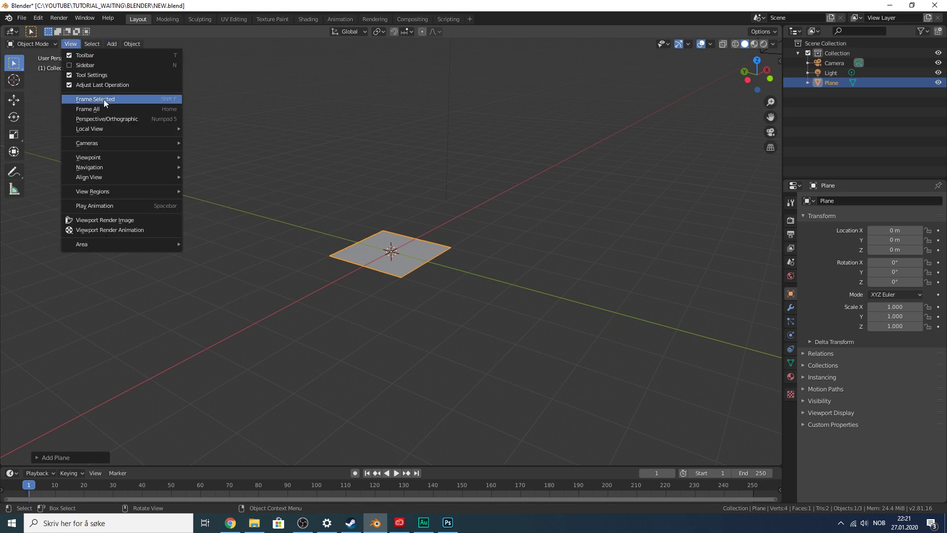
right_click(106, 100)
click(106, 114)
key(shift)
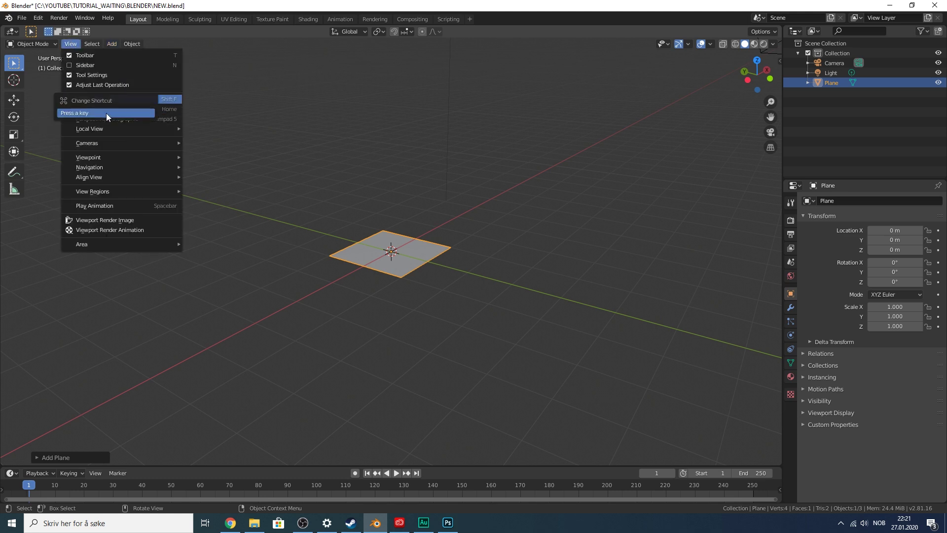
key(shift+f)
- Select the plane and examine it up close and from several viewing angles
click(386, 185)
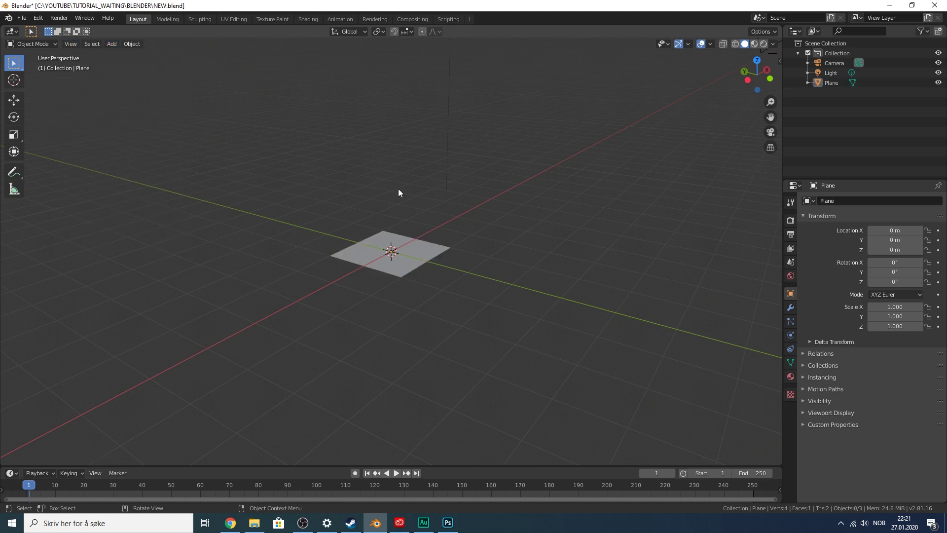
click(408, 246)
drag(746, 85, 568, 112)
click(445, 241)
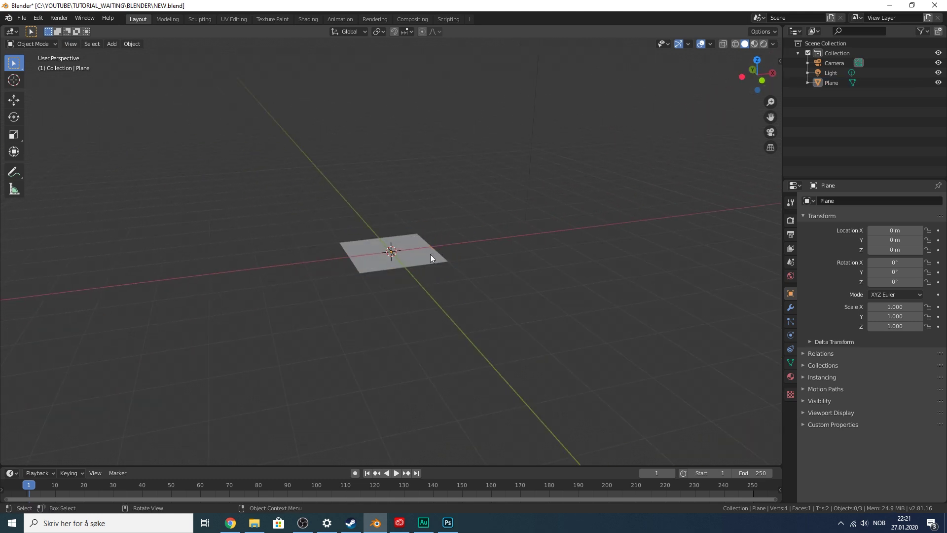
click(430, 253)
scroll(455, 237, up, 4)
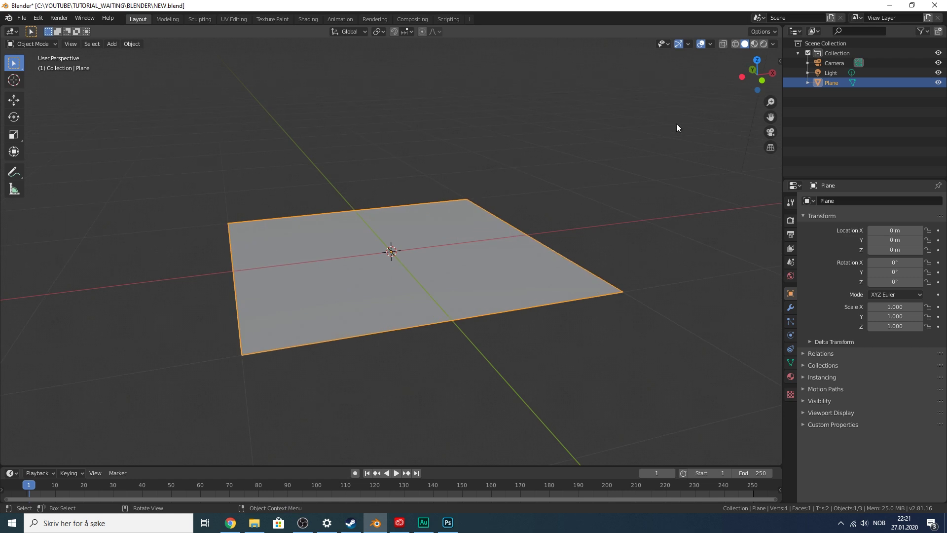
drag(754, 74, 616, 67)
drag(641, 98, 637, 116)
scroll(628, 105, down, 7)
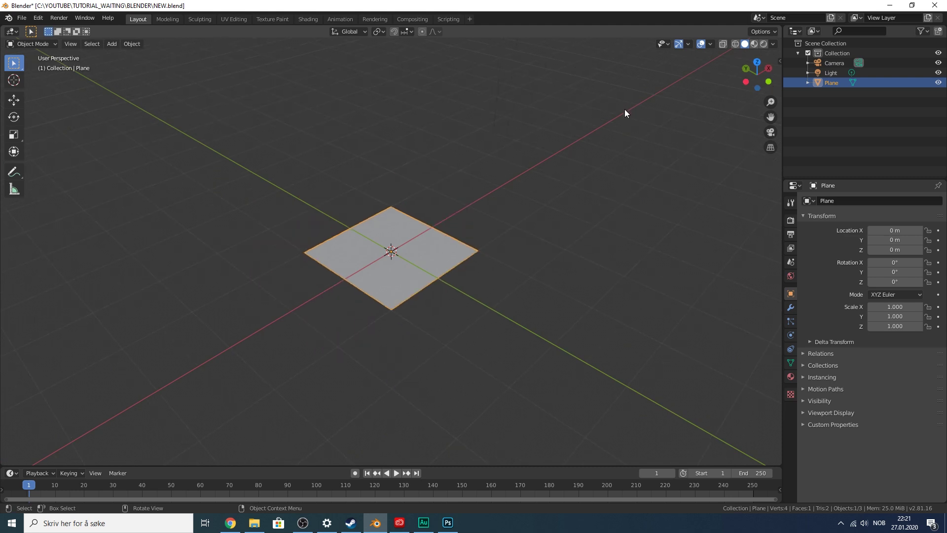
drag(729, 83, 730, 92)
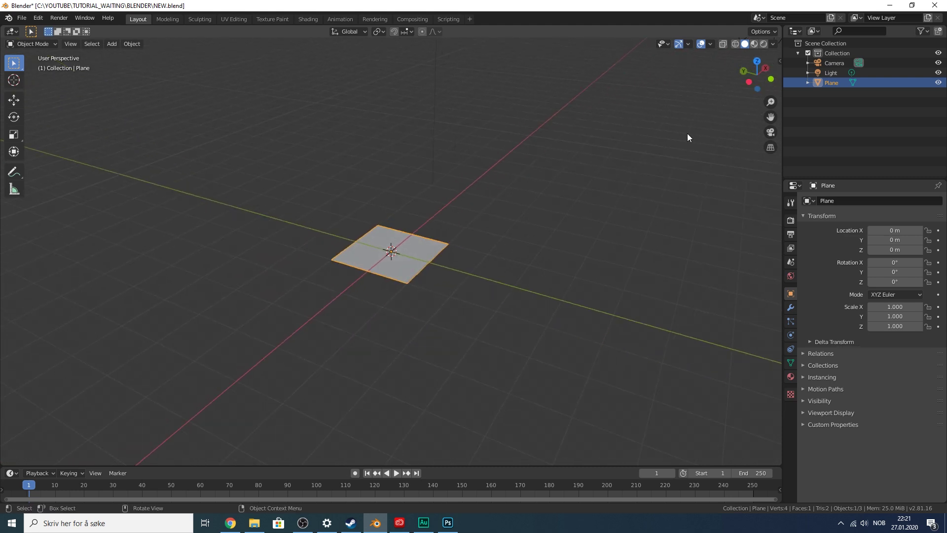
- Show the render settings, and scale the plane up uniformly to several times its size with the Scale tool
click(791, 220)
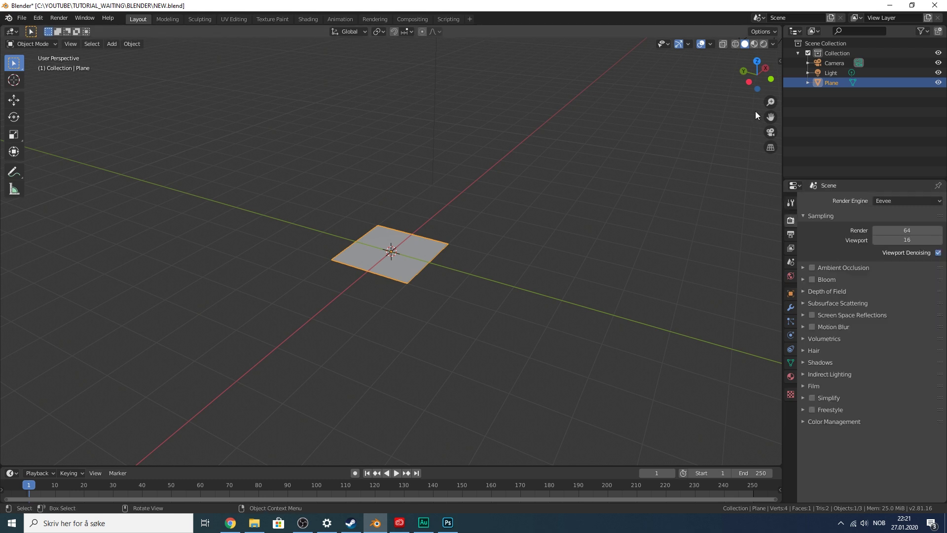
drag(771, 79, 760, 79)
click(429, 231)
click(431, 243)
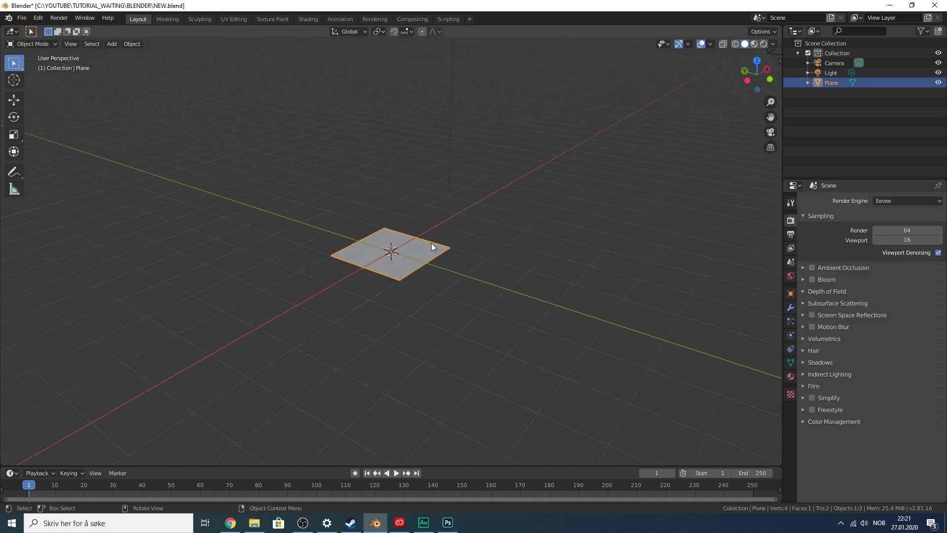
key(shift+space)
key(s)
drag(398, 254, 510, 164)
scroll(529, 144, down, 3)
click(549, 143)
click(563, 217)
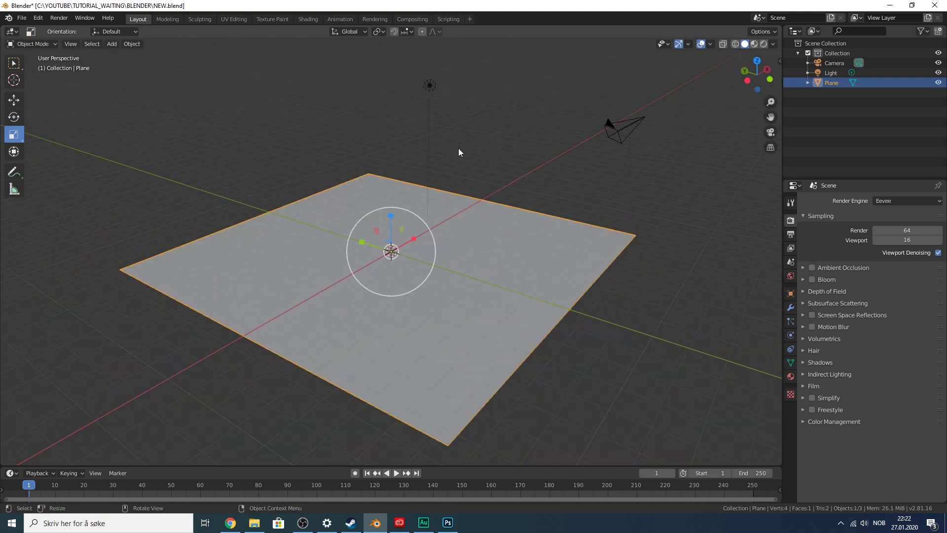
- Switch to the Shading workspace and give the plane a new material named Water
click(308, 20)
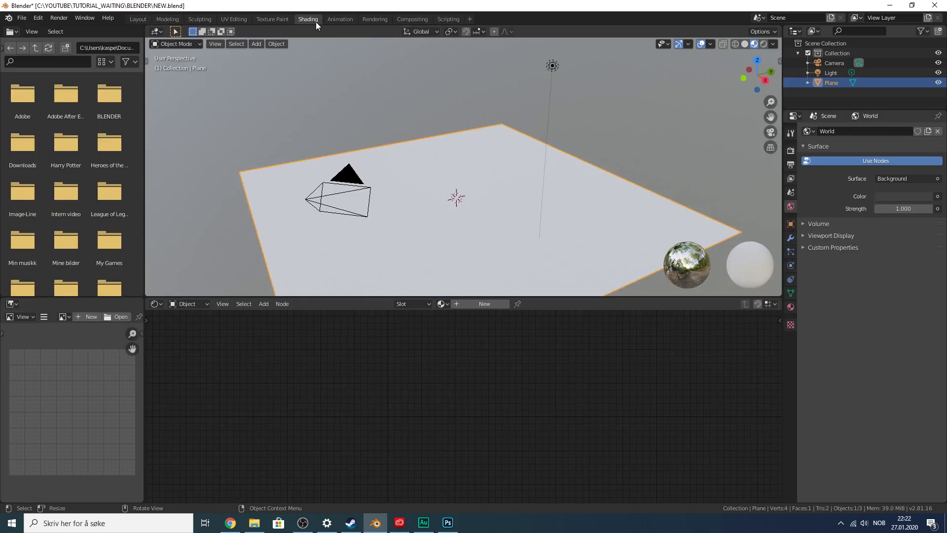
scroll(557, 148, down, 1)
drag(750, 72, 757, 74)
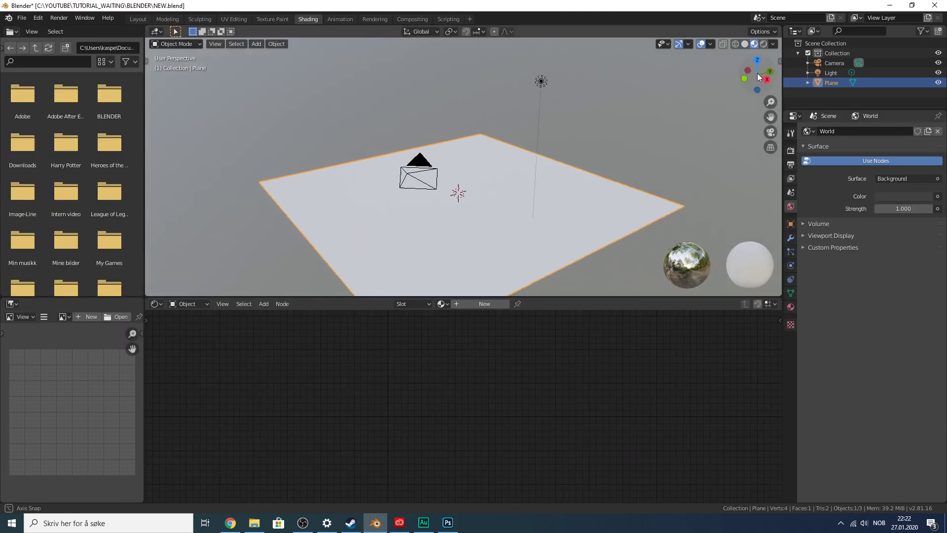
click(485, 304)
double_click(473, 303)
text(Water)
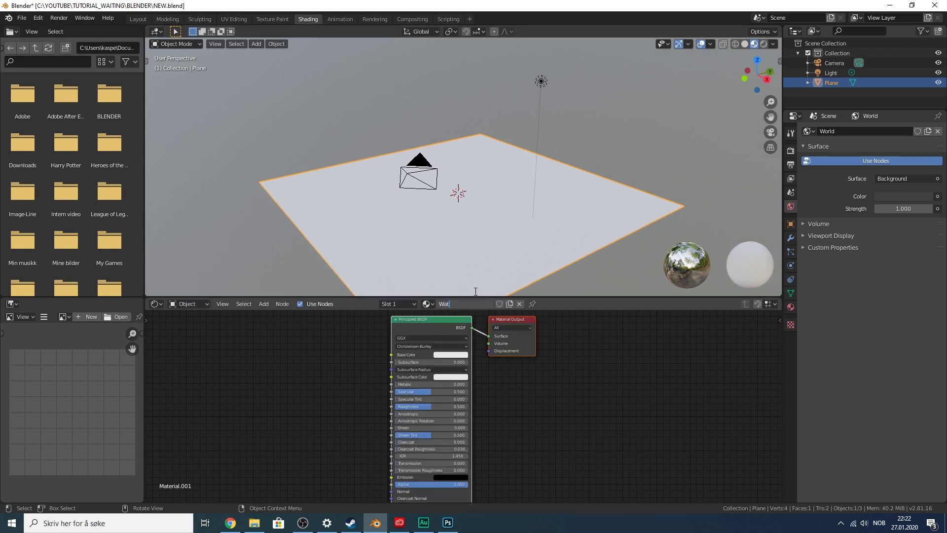
key(Return)
- Add an Image Texture node beside the Principled BSDF in the Water material
middle_drag(349, 357, 438, 354)
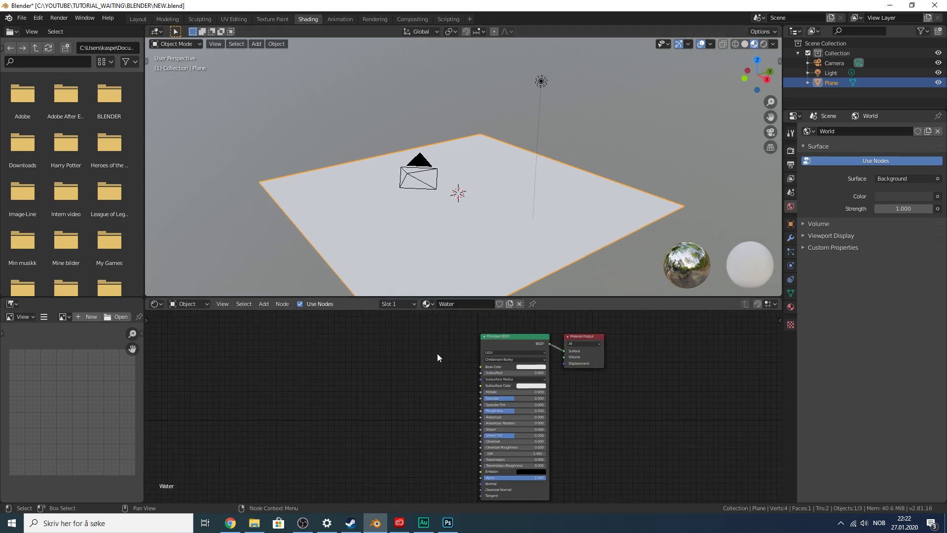
scroll(446, 360, down, 1)
key(shift+a)
click(398, 355)
text(image)
click(402, 372)
click(404, 353)
- Add a Mapping node ahead of the Image Texture node
key(shift+a)
click(337, 349)
text(se)
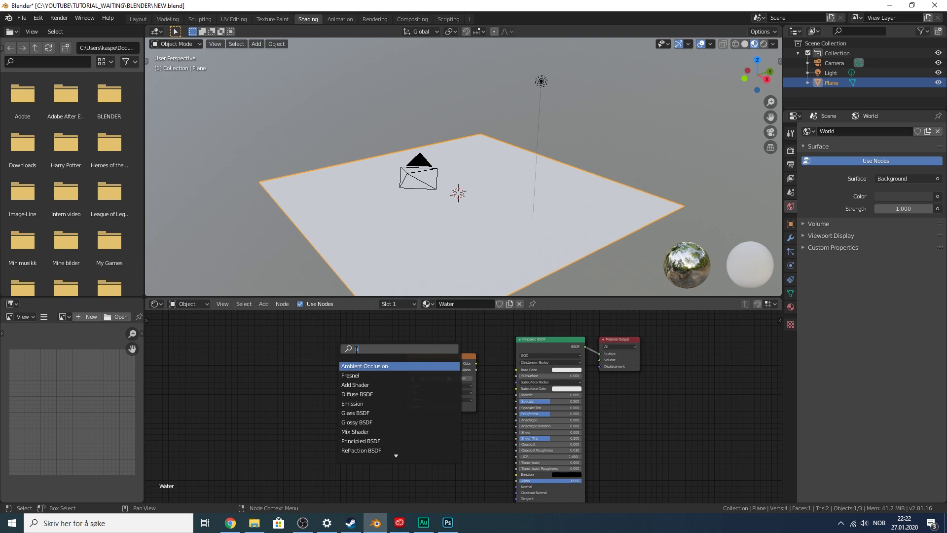
key(BackSpace)
key(BackSpace)
text(ma)
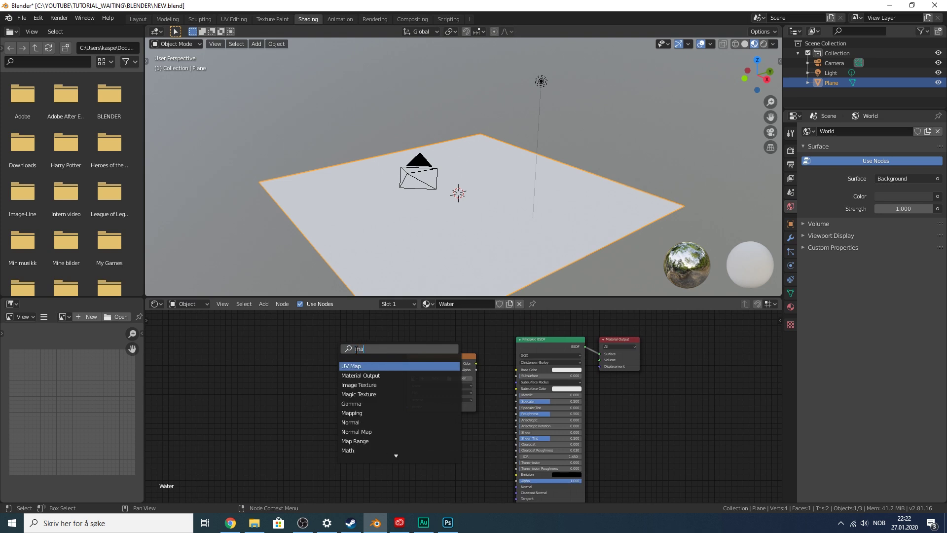
text(ppi)
click(353, 365)
click(303, 347)
- Add a UV Map node ahead of the Mapping node
key(shift+a)
click(259, 350)
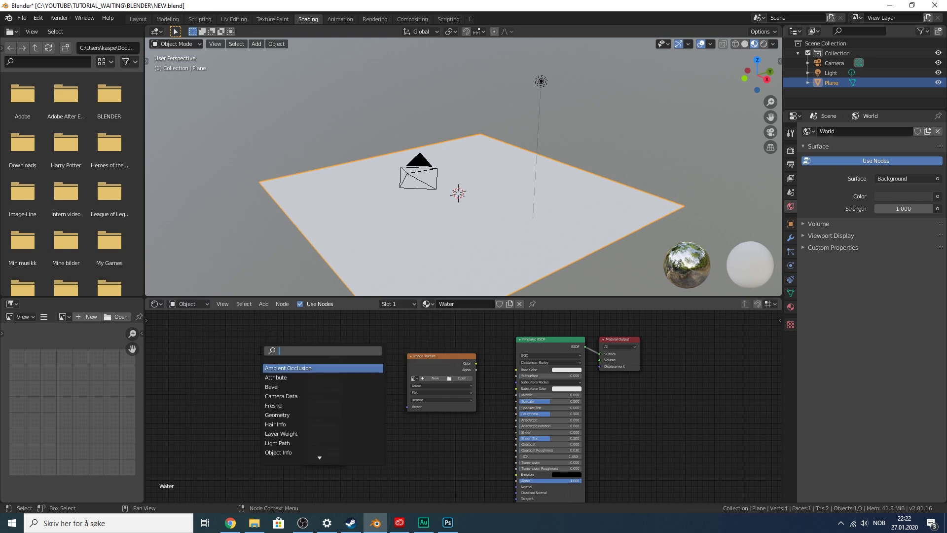
text(uv)
key(Return)
click(235, 358)
- Link the UV Map output to the Mapping vector input, and the Mapping output to the Image Texture vector input
scroll(301, 353, up, 3)
middle_drag(287, 349, 307, 362)
drag(263, 362, 468, 416)
scroll(445, 364, down, 2)
- Widen the Mapping node and move the three texture nodes farther away from the Principled BSDF
click(362, 363)
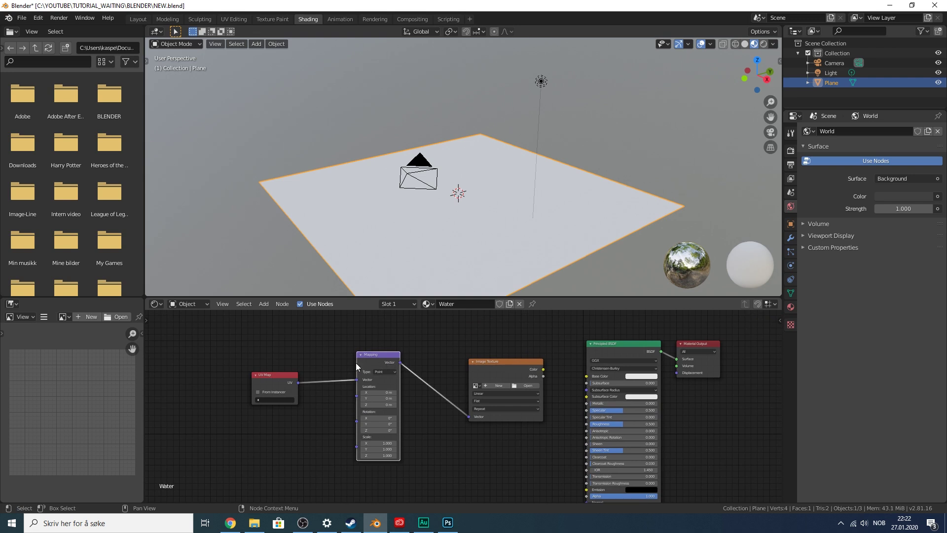
drag(356, 363, 324, 363)
drag(199, 357, 480, 419)
drag(502, 378, 431, 367)
click(512, 365)
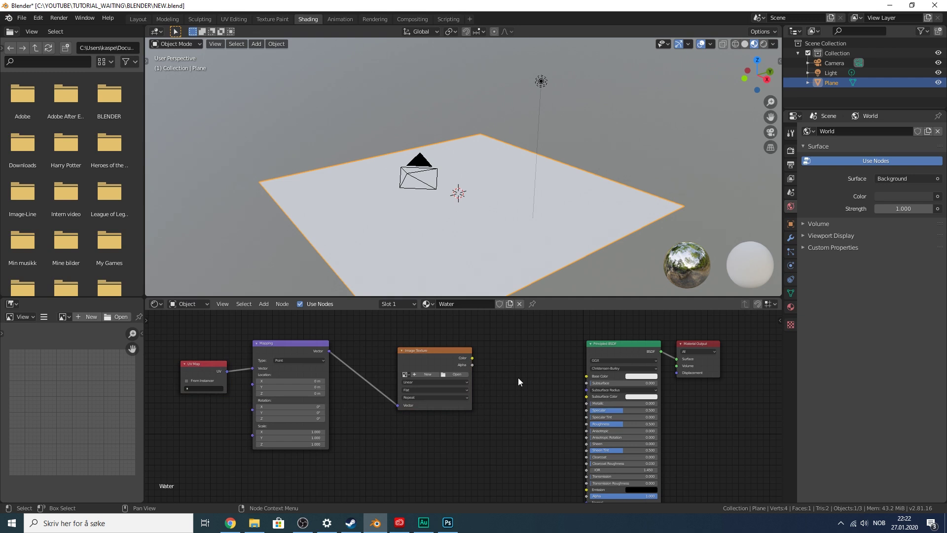
- Add a Bump node between the Image Texture node and the Principled BSDF
key(shift+a)
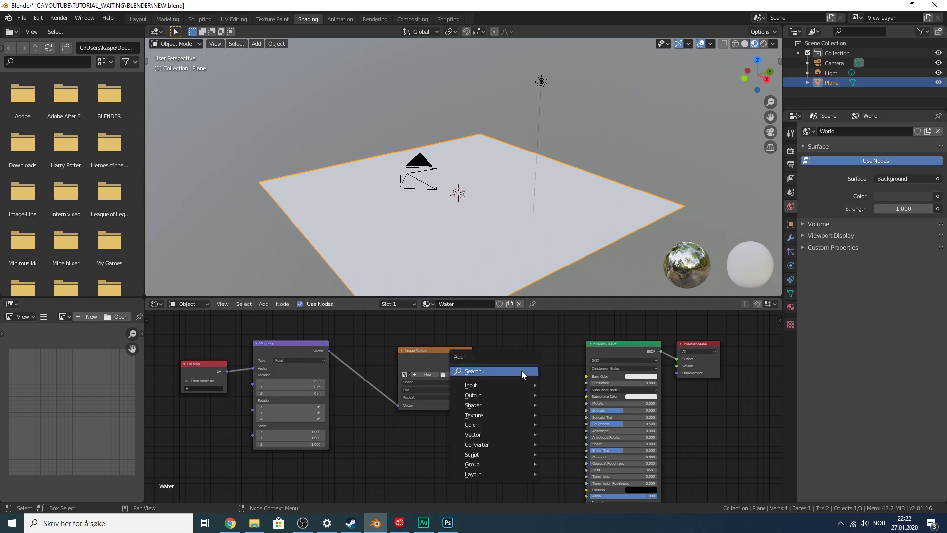
click(503, 374)
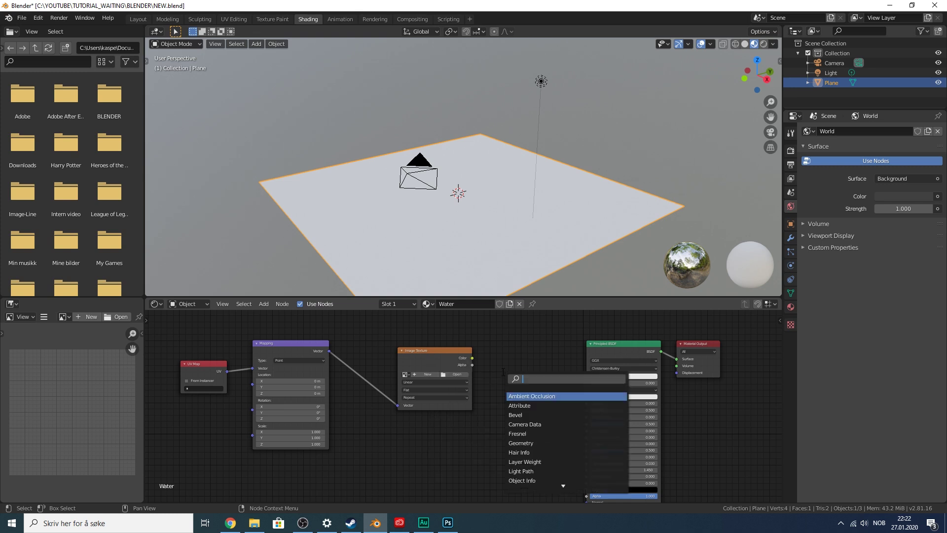
text(nomral)
key(BackSpace)
key(BackSpace)
key(BackSpace)
key(BackSpace)
key(BackSpace)
key(BackSpace)
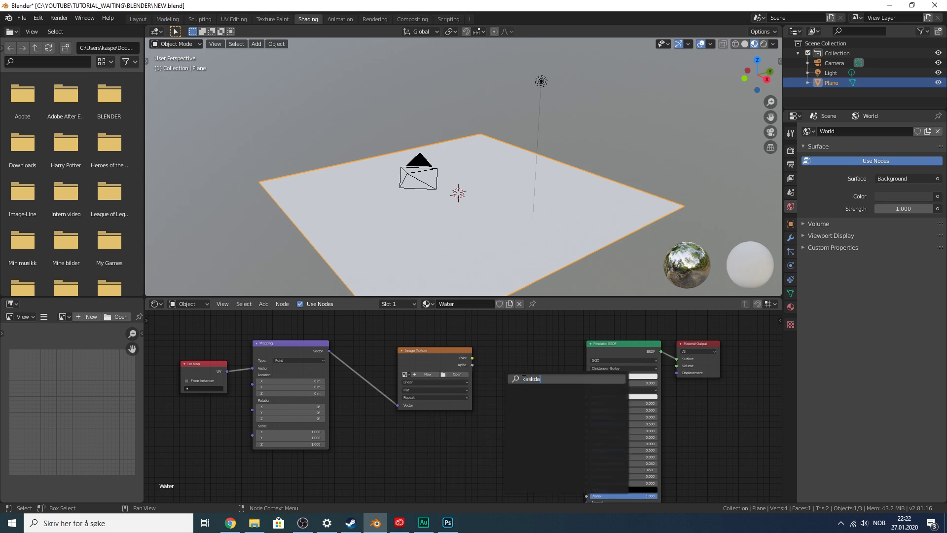
text(bump)
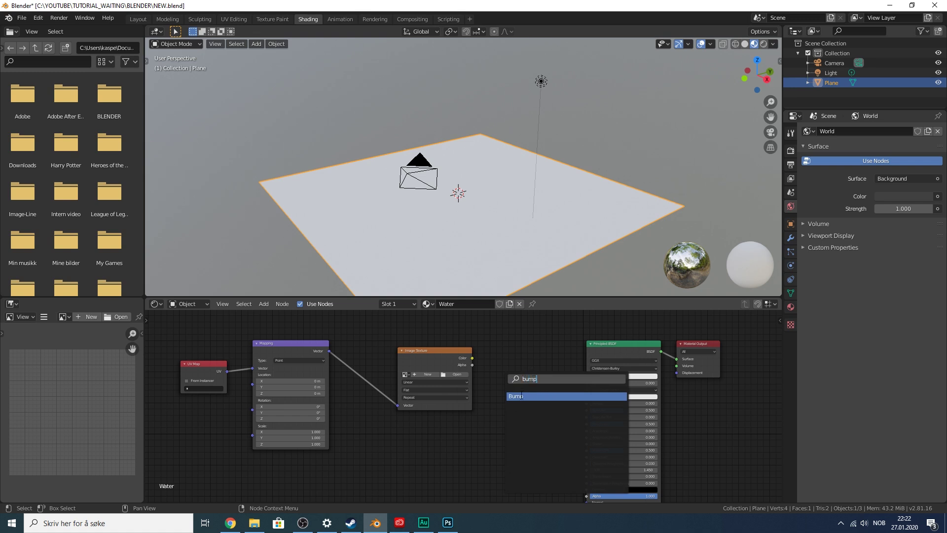
click(522, 396)
click(522, 396)
- Link the Image Texture color to the Bump height, and the Bump normal output to the Principled BSDF normal input
drag(473, 358, 503, 412)
middle_drag(565, 383, 545, 355)
drag(526, 354, 564, 468)
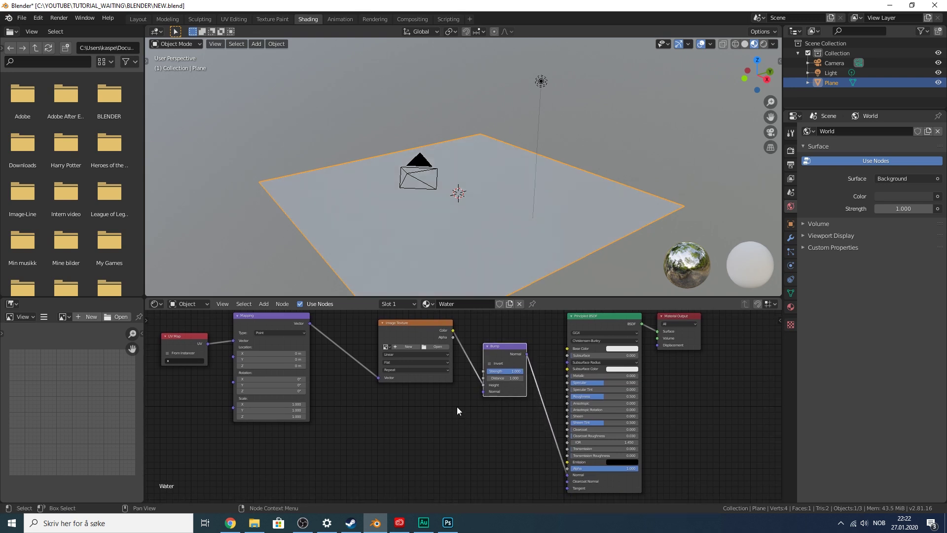
middle_drag(446, 385, 458, 419)
click(408, 366)
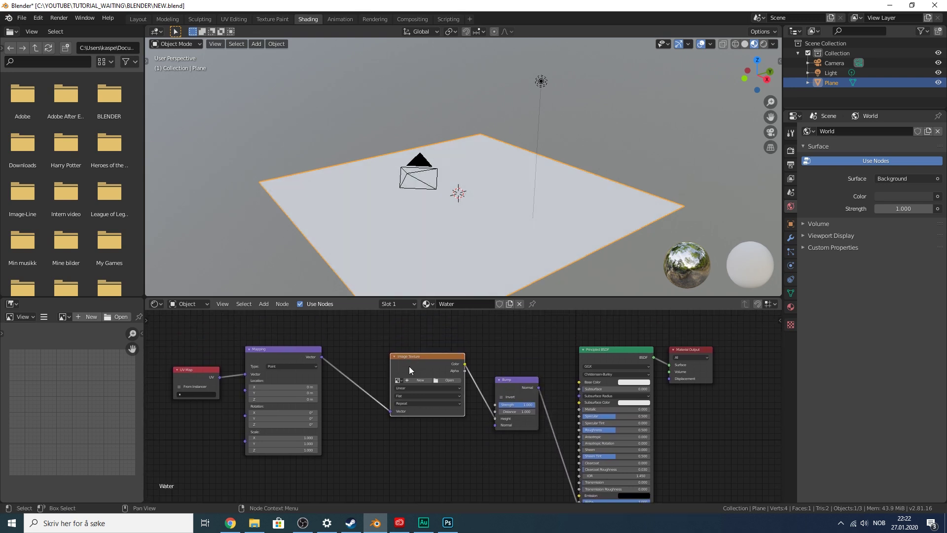
- Switch to Photoshop and create a new document from the Film (2K) preset with its height set to 2048 pixels
click(455, 526)
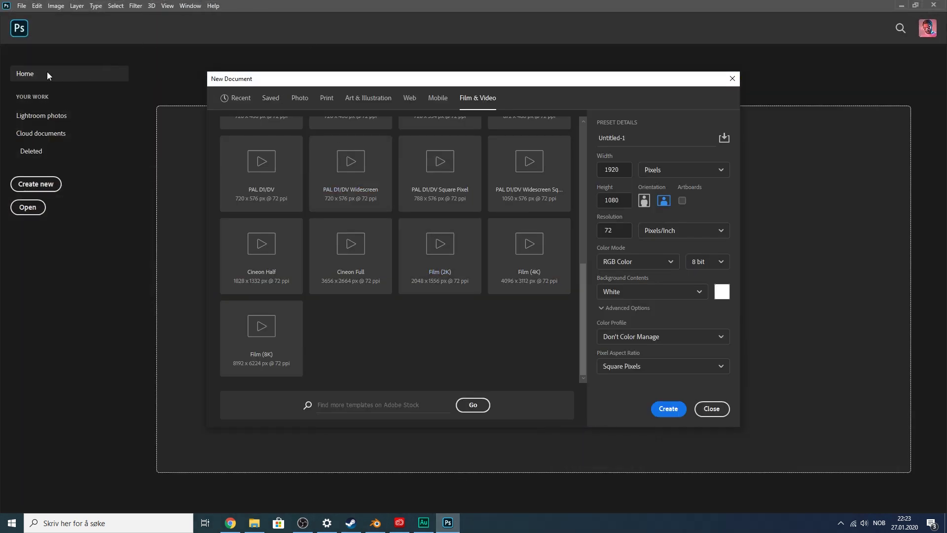
mouse_move(256, 85)
mouse_down()
mouse_move(302, 76)
mouse_move(249, 68)
mouse_up()
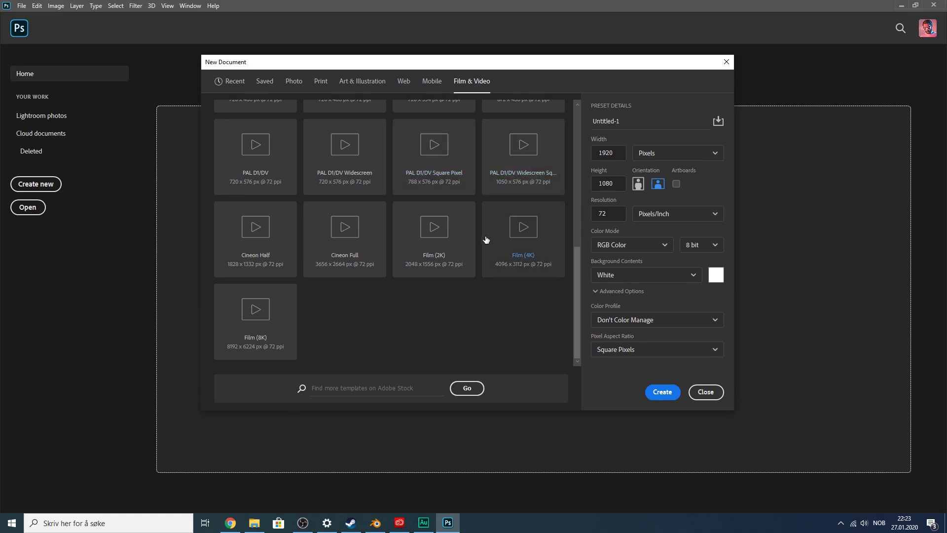
scroll(397, 247, up, 6)
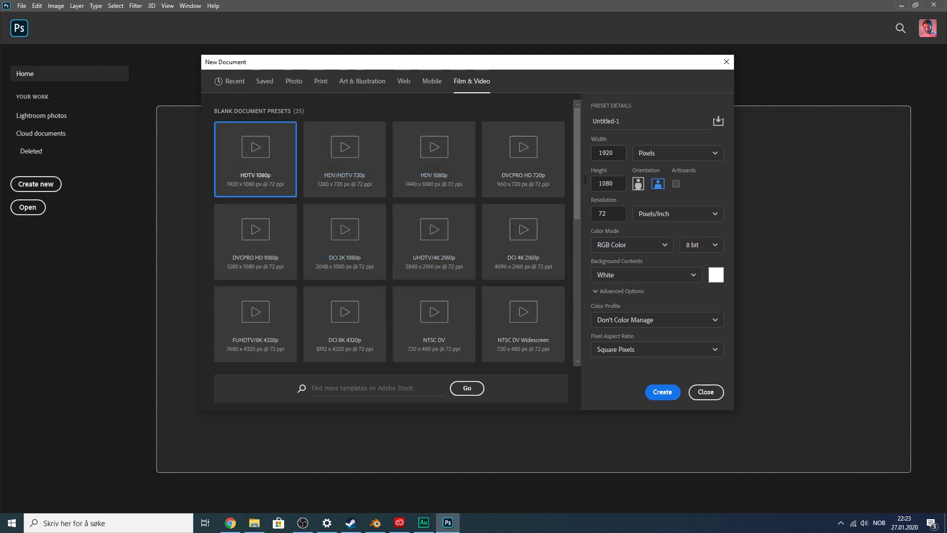
scroll(326, 266, down, 6)
click(442, 239)
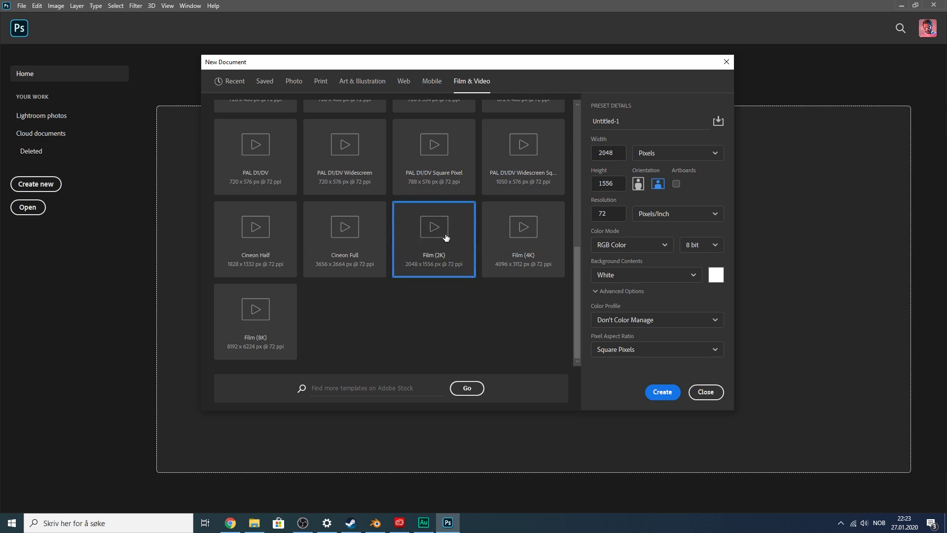
click(596, 153)
click(613, 183)
text(2048)
click(663, 392)
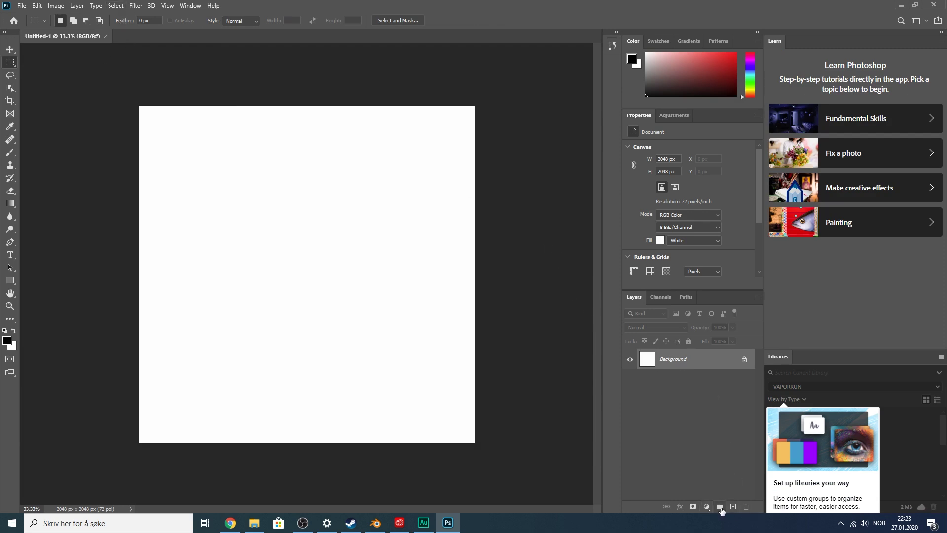
- Add a new layer above the background and render the Clouds filter on it
click(733, 507)
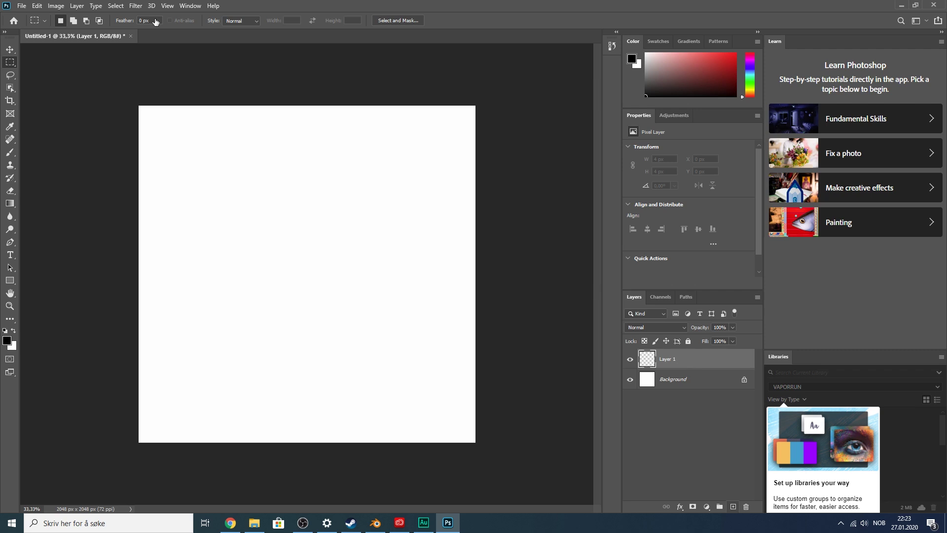
key(ctrl+f)
click(134, 6)
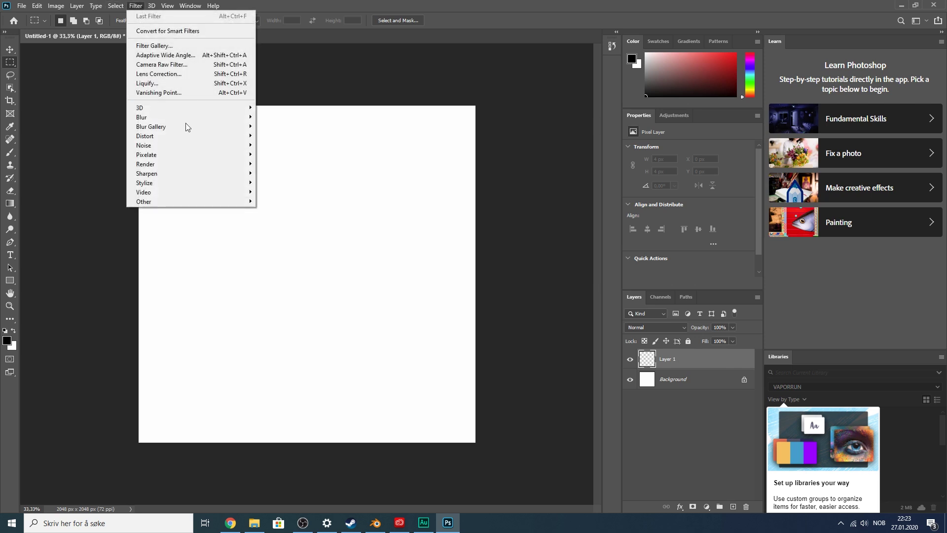
mouse_move(190, 169)
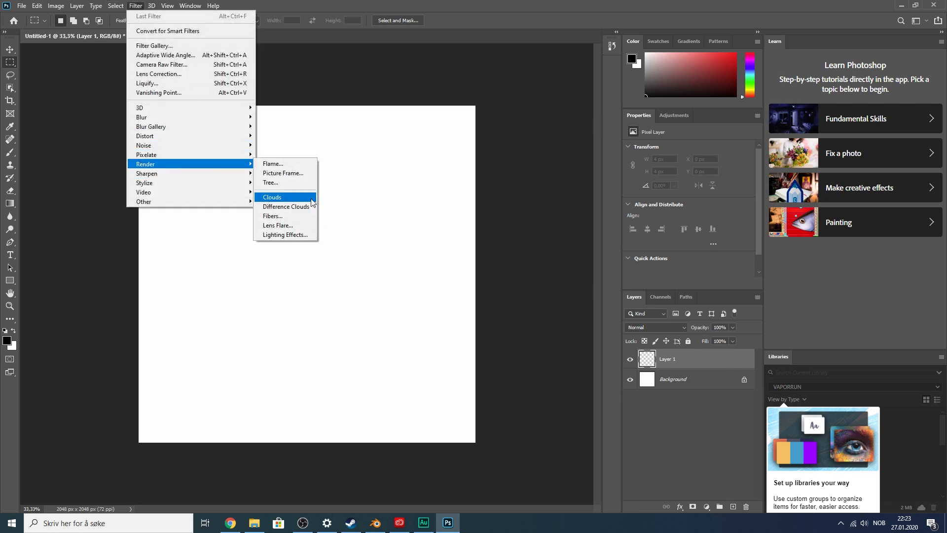
click(296, 198)
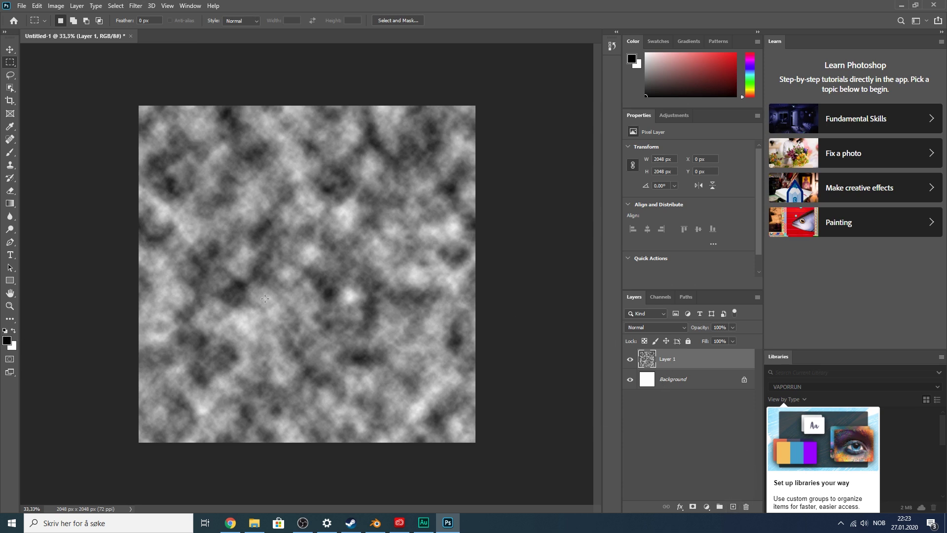
- Undo the Clouds filter and reset the foreground and background colors to the default black and white
key(ctrl+z)
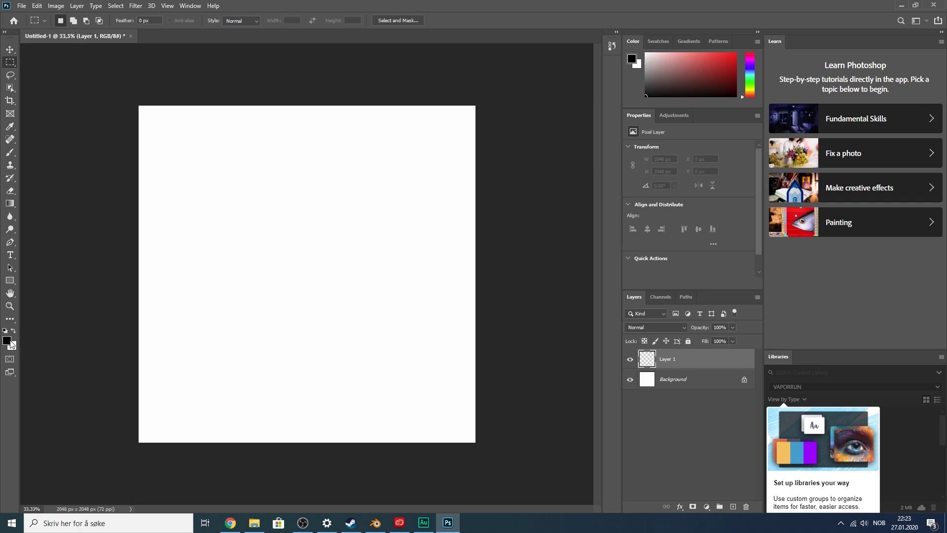
click(7, 340)
click(438, 148)
click(452, 141)
click(568, 116)
key(m)
key(d)
- Render black-and-white Clouds across the empty new layer
click(136, 6)
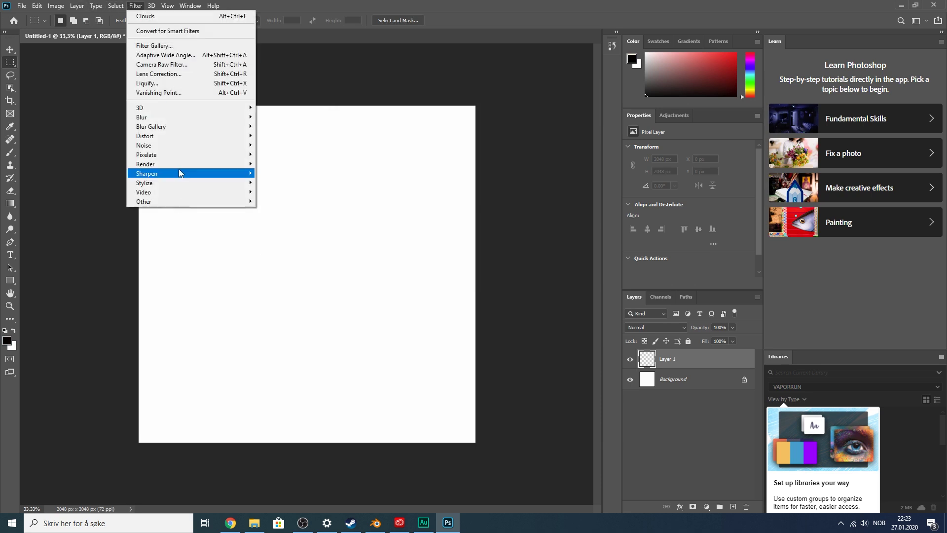
mouse_move(184, 164)
click(275, 197)
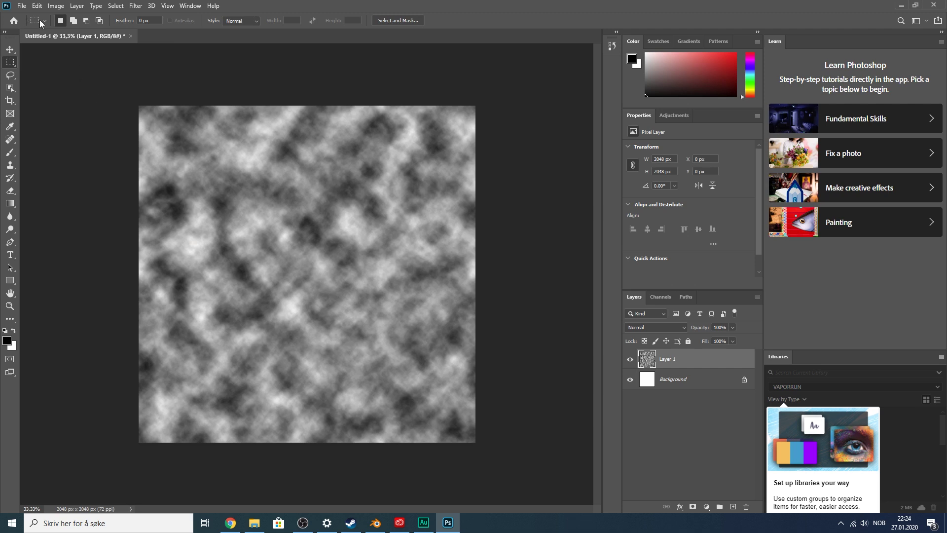
- Save the document on the computer as Untitled-1.psd in the tutorial's Photoshop folder
key(ctrl+s)
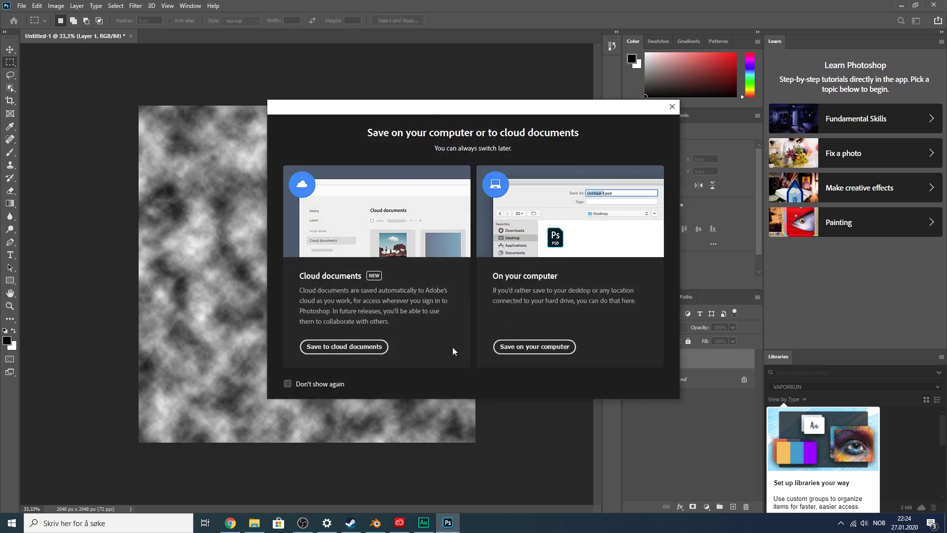
click(510, 347)
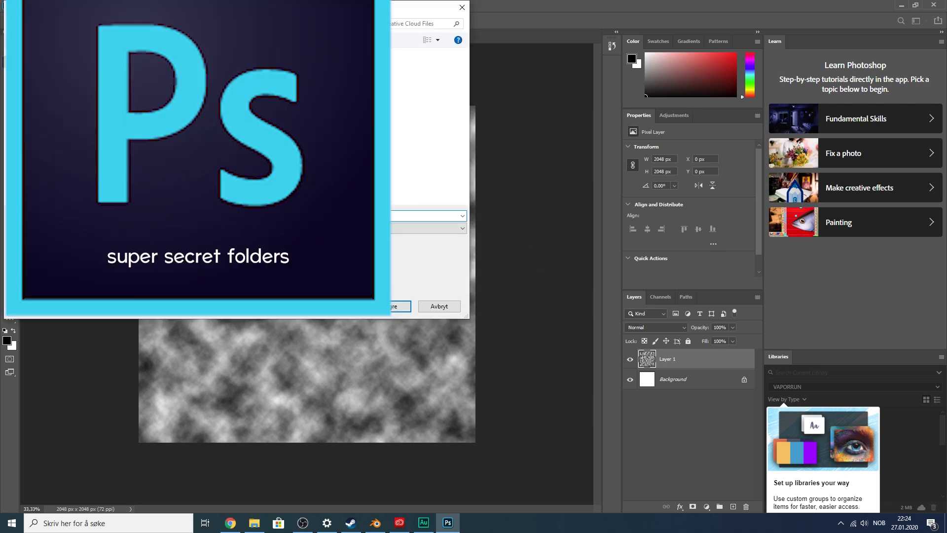
click(40, 168)
key(Return)
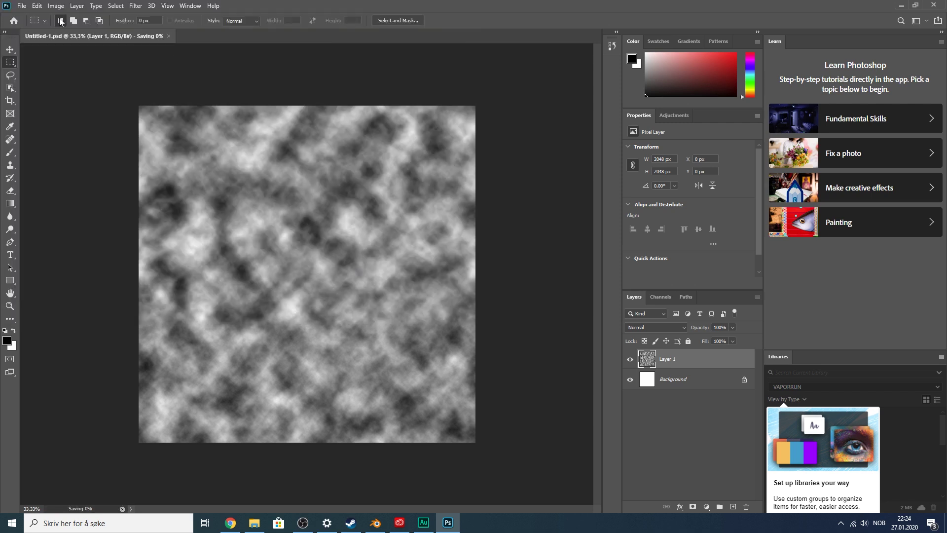
- Quick-export the clouds image as a PNG named Text in the same Photoshop folder
click(21, 5)
mouse_move(79, 149)
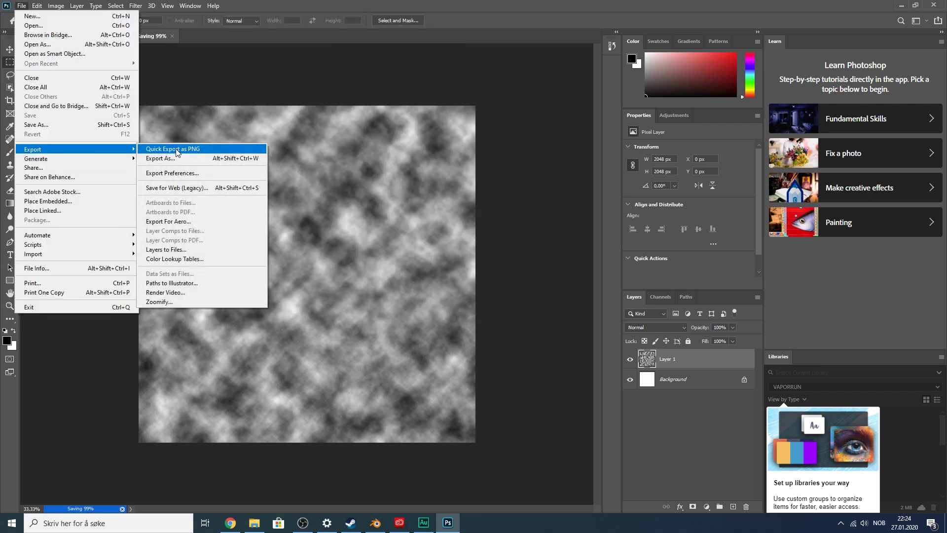
click(191, 148)
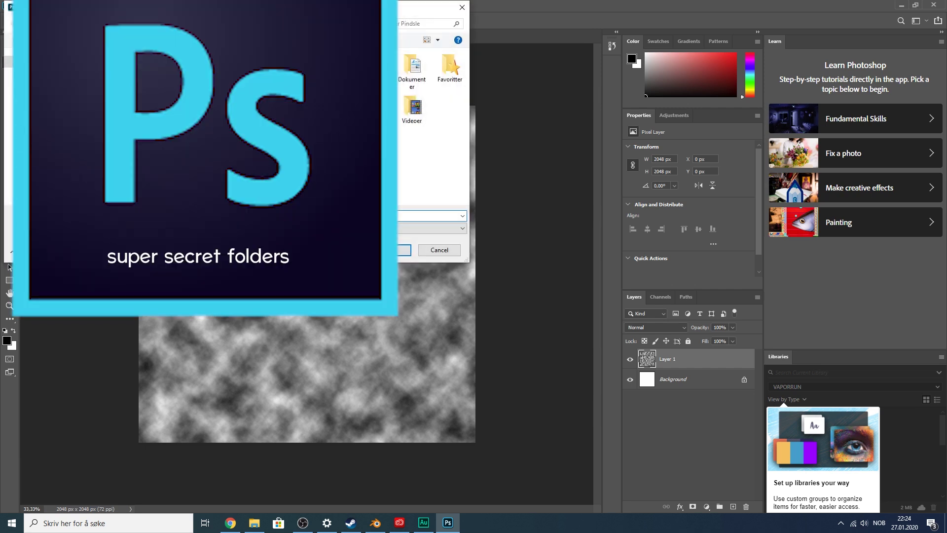
click(45, 168)
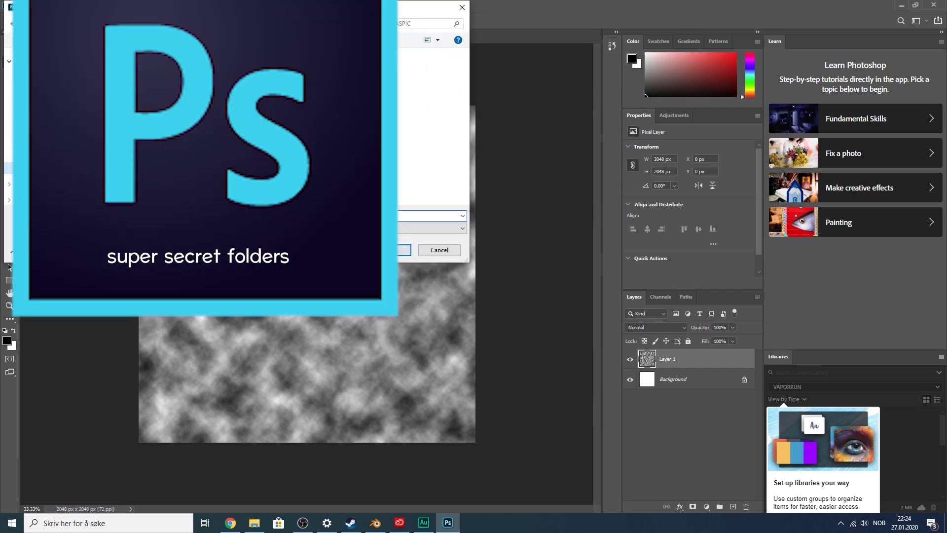
click(45, 184)
scroll(271, 127, down, 1)
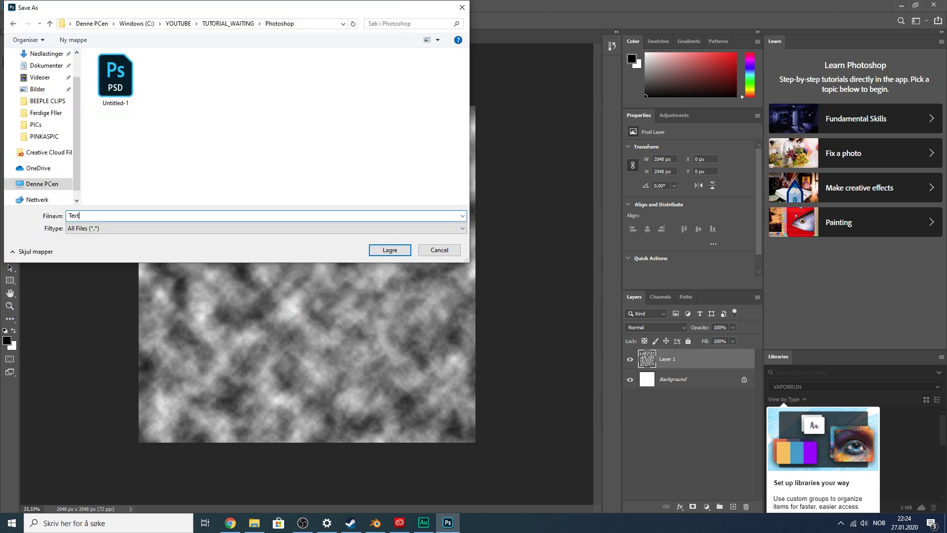
click(387, 247)
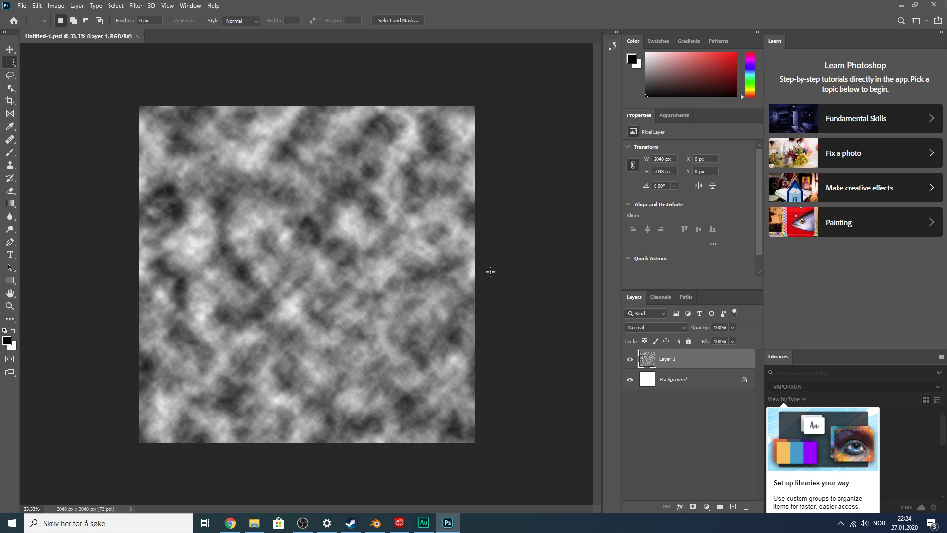
- Switch to Blender and load Text.png from the Photoshop folder into the Image Texture node
click(376, 524)
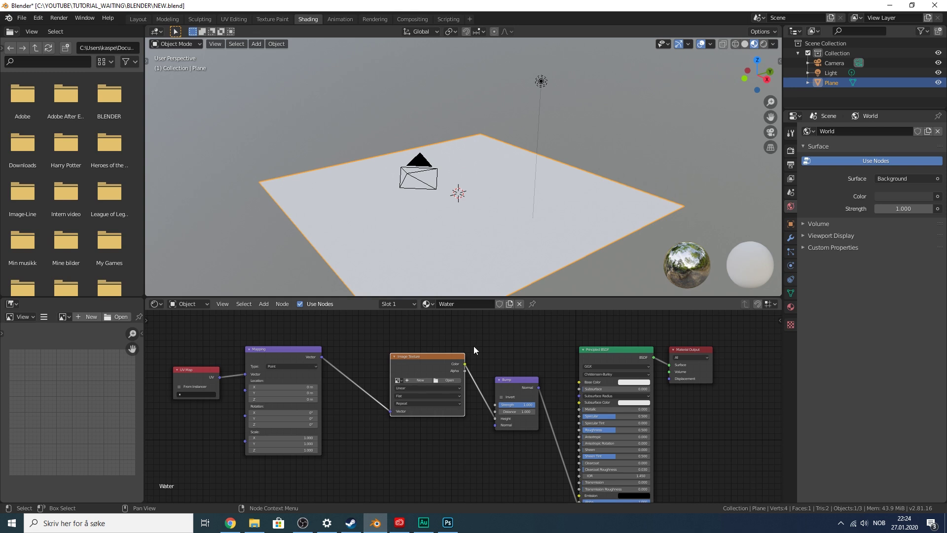
scroll(475, 349, up, 2)
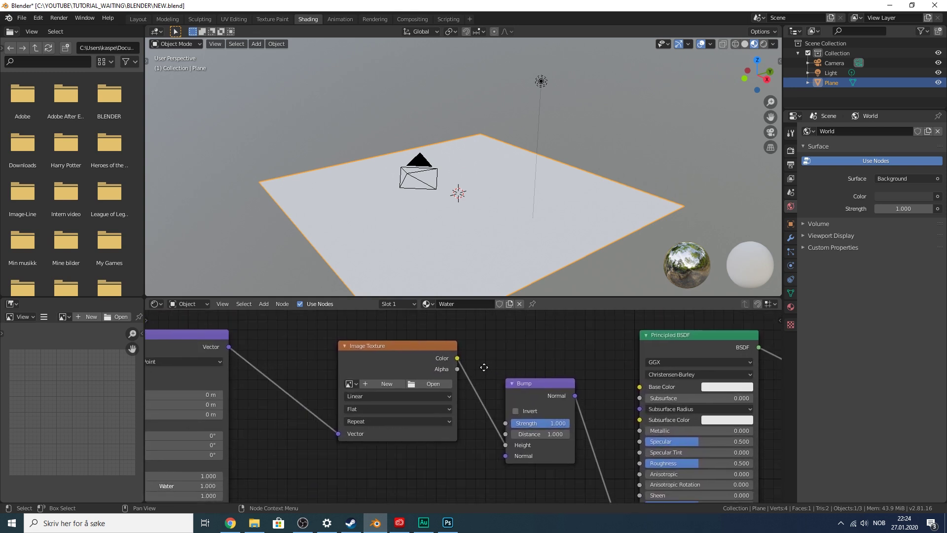
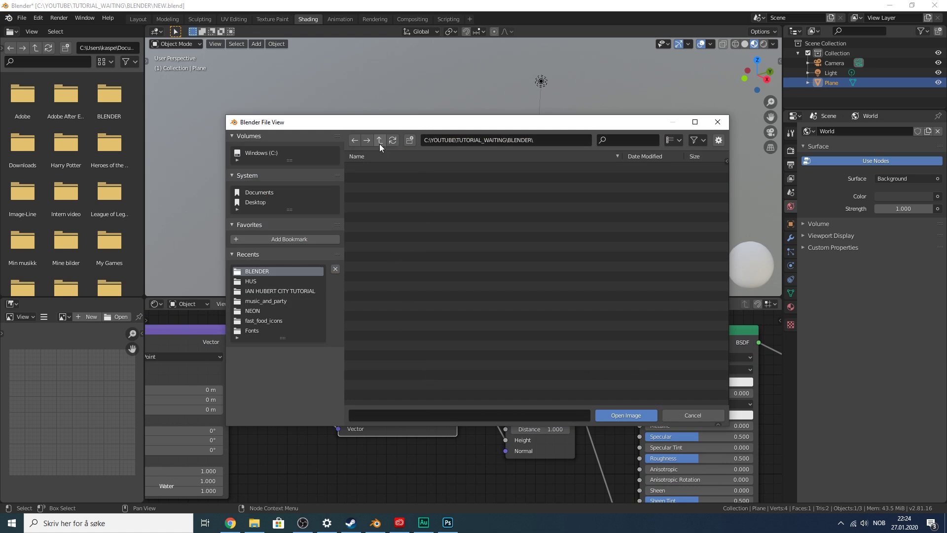
click(380, 140)
double_click(384, 177)
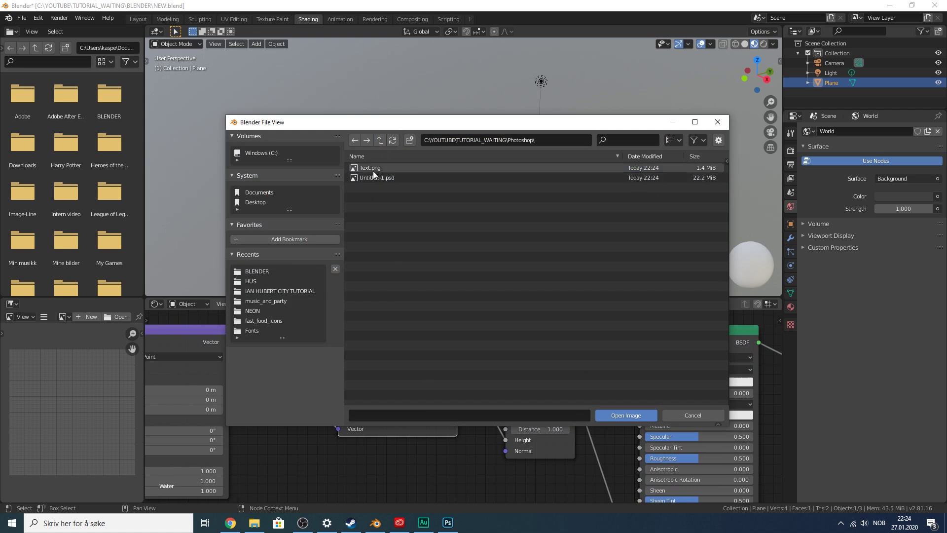
double_click(380, 168)
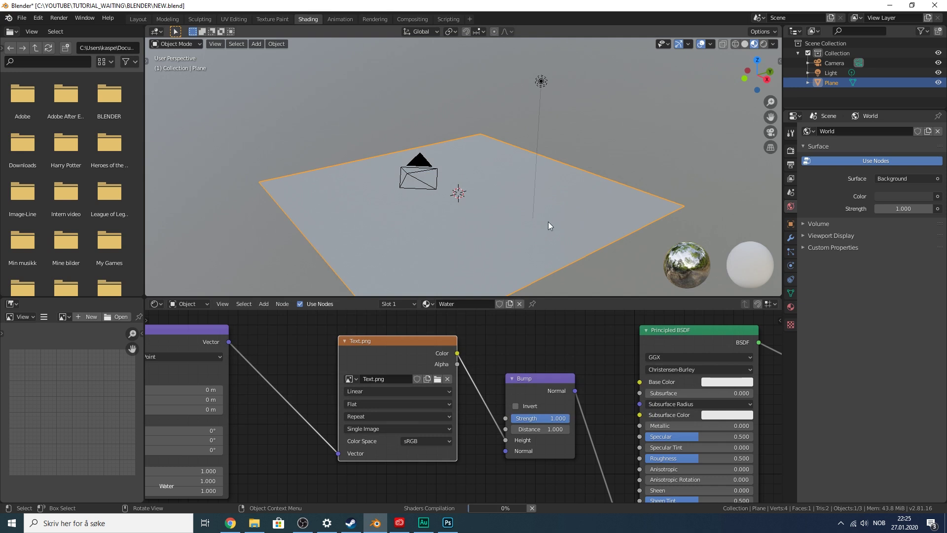
- Examine the bump texture on the plane from low angles and up close
scroll(551, 207, up, 3)
drag(757, 75, 814, 98)
drag(743, 132, 710, 83)
scroll(561, 120, down, 2)
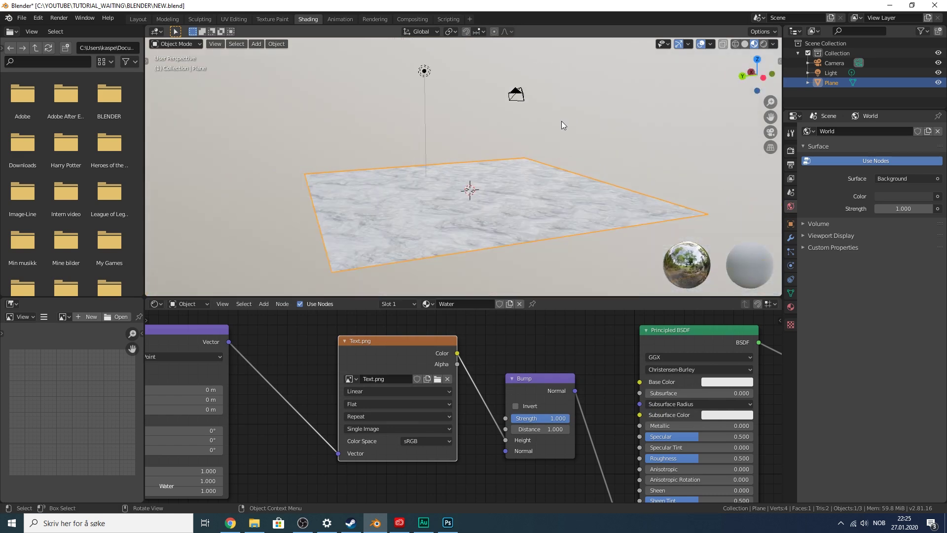
drag(770, 118, 715, 98)
scroll(582, 162, up, 2)
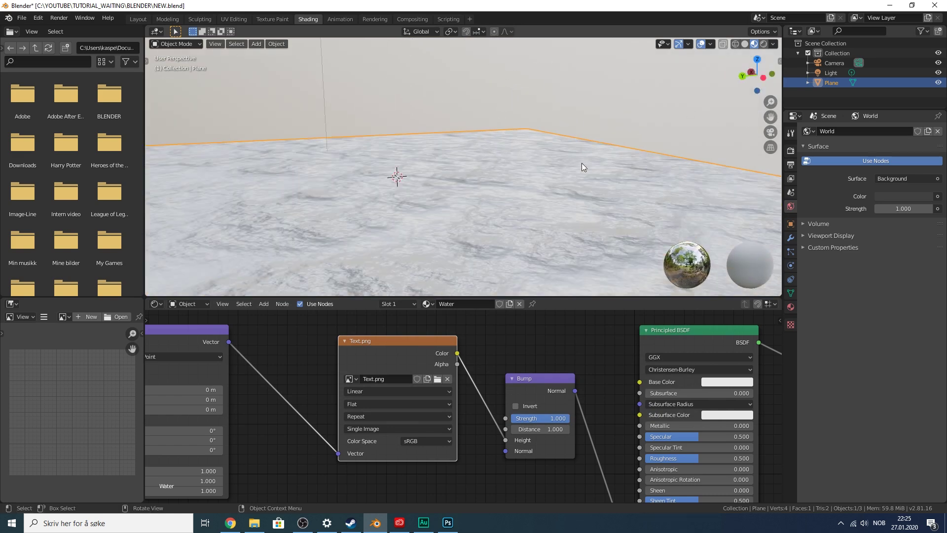
- Compare the plane in rendered and material preview shading, and switch the viewport to wireframe
click(763, 44)
mouse_move(749, 69)
mouse_down()
mouse_move(597, 80)
mouse_move(740, 74)
mouse_up()
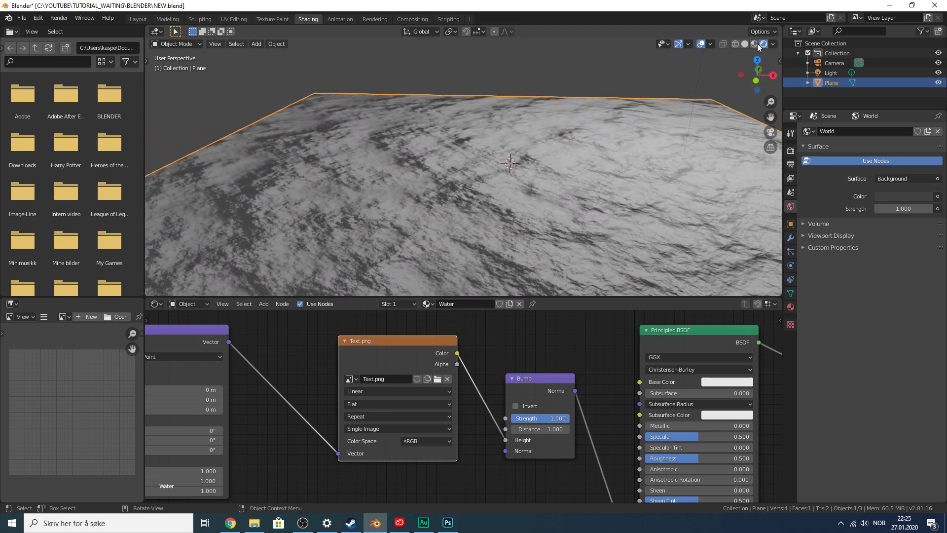
click(754, 44)
click(735, 45)
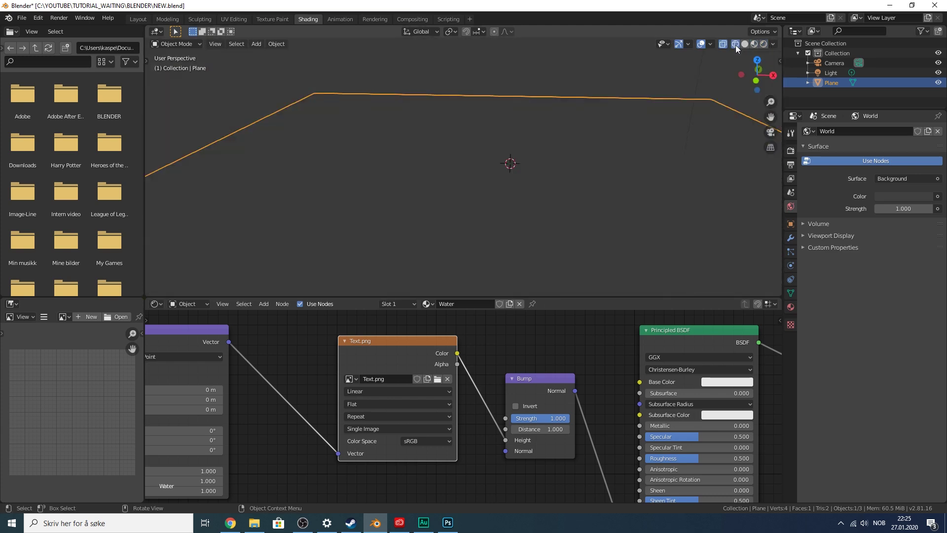
- Compare the plane in solid and material preview shading, and switch the viewport to rendered shading
click(745, 44)
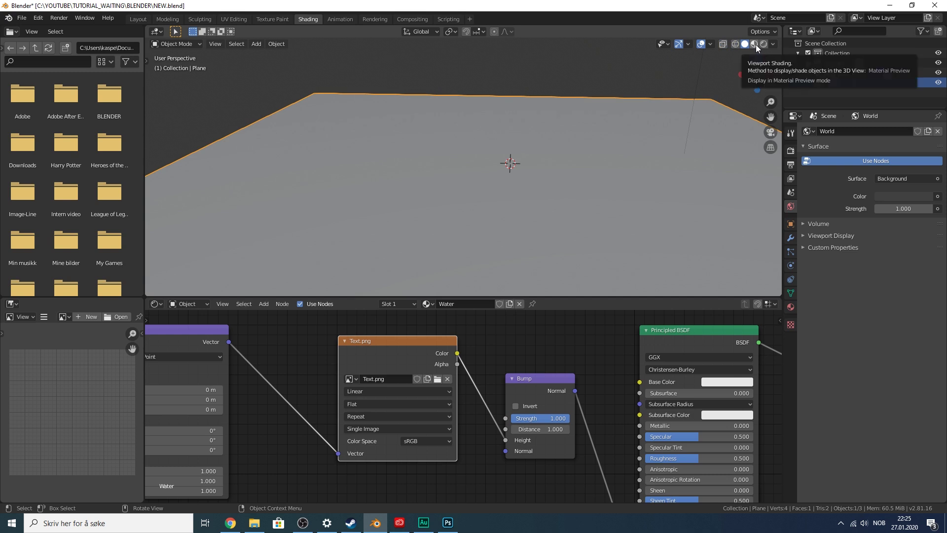
click(755, 44)
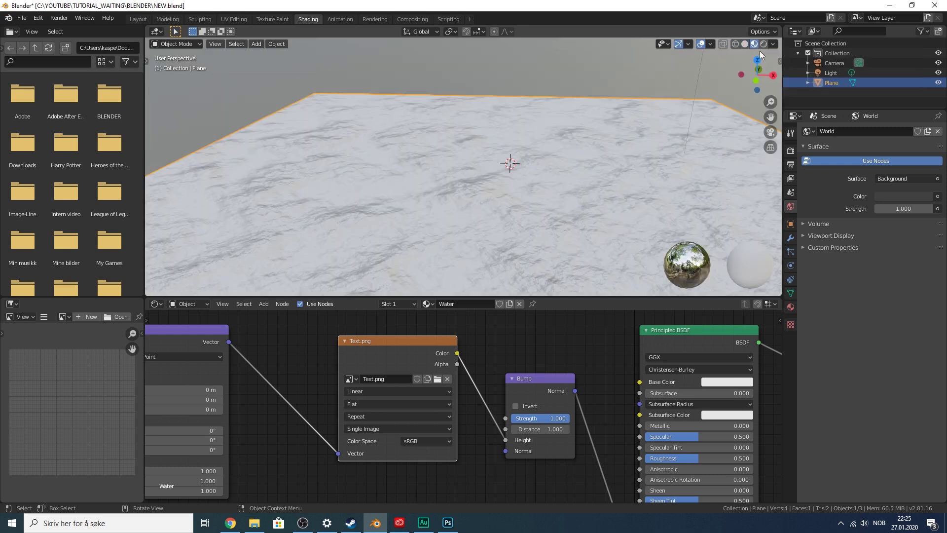
click(764, 44)
drag(757, 67, 756, 68)
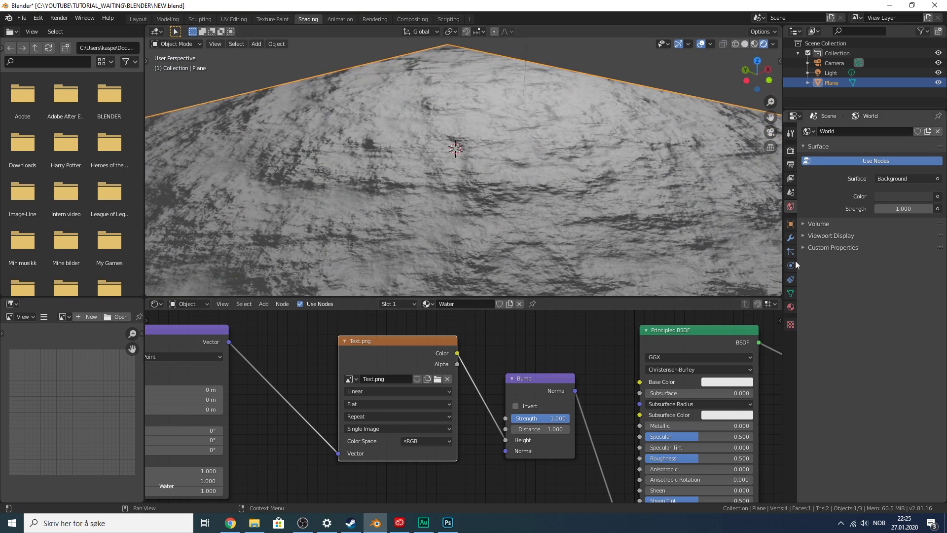
- Set the Water material's Principled BSDF roughness to 0 and transmission to 1
scroll(584, 343, down, 2)
middle_drag(583, 342, 623, 349)
middle_drag(440, 390, 495, 339)
middle_drag(740, 368, 459, 373)
scroll(525, 374, up, 4)
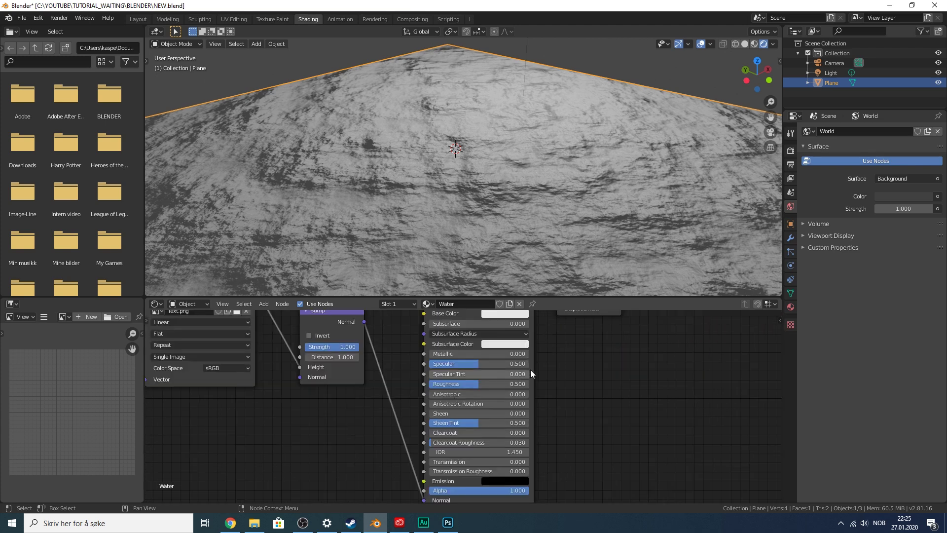
drag(741, 79, 749, 63)
middle_drag(567, 369, 572, 374)
drag(485, 389, 434, 389)
drag(444, 468, 534, 467)
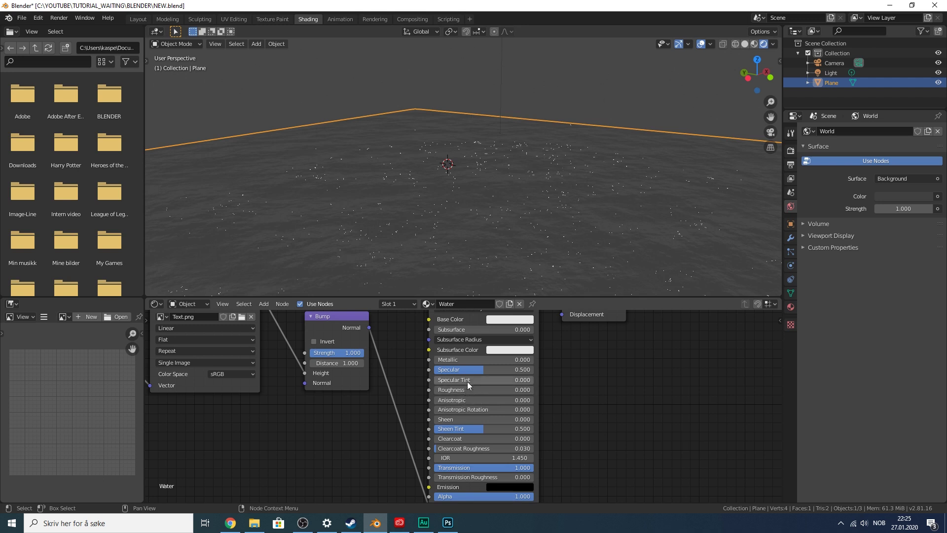
- Set the Principled BSDF's specular to 0.545 and its IOR to 1.320
drag(474, 373, 473, 373)
click(508, 458)
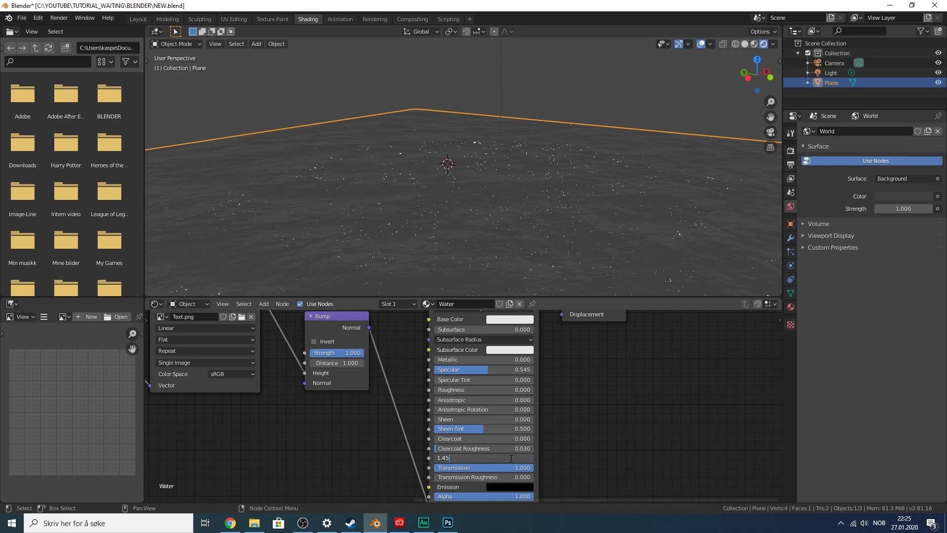
key(Return)
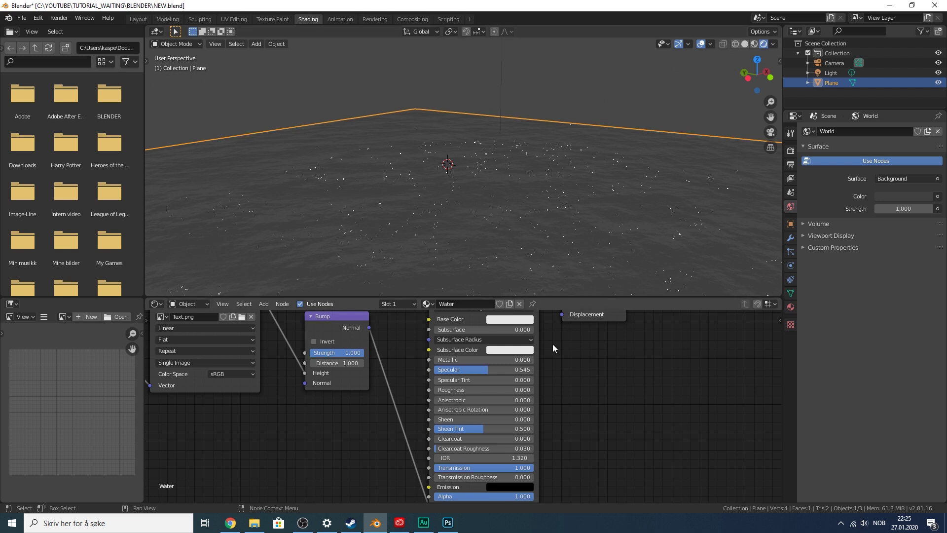
- Switch the viewport to material preview shading and briefly play the animation
scroll(567, 366, down, 2)
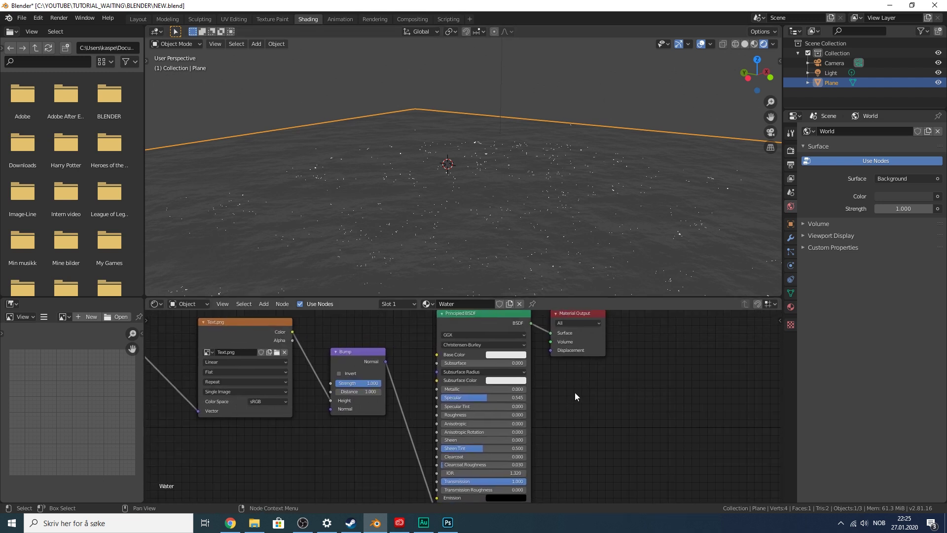
scroll(567, 390, down, 2)
scroll(431, 339, down, 2)
mouse_move(763, 73)
mouse_down()
mouse_move(720, 70)
mouse_move(719, 80)
mouse_move(778, 63)
mouse_move(776, 55)
mouse_up()
click(754, 44)
key(space)
key(space)
- Duplicate the Mapping, Text.png and Bump nodes below the originals and connect the UV Map output to the duplicated Mapping's Vector input
middle_drag(429, 353, 508, 373)
middle_drag(332, 368, 339, 355)
scroll(399, 388, up, 2)
scroll(395, 404, up, 3)
drag(279, 325, 549, 375)
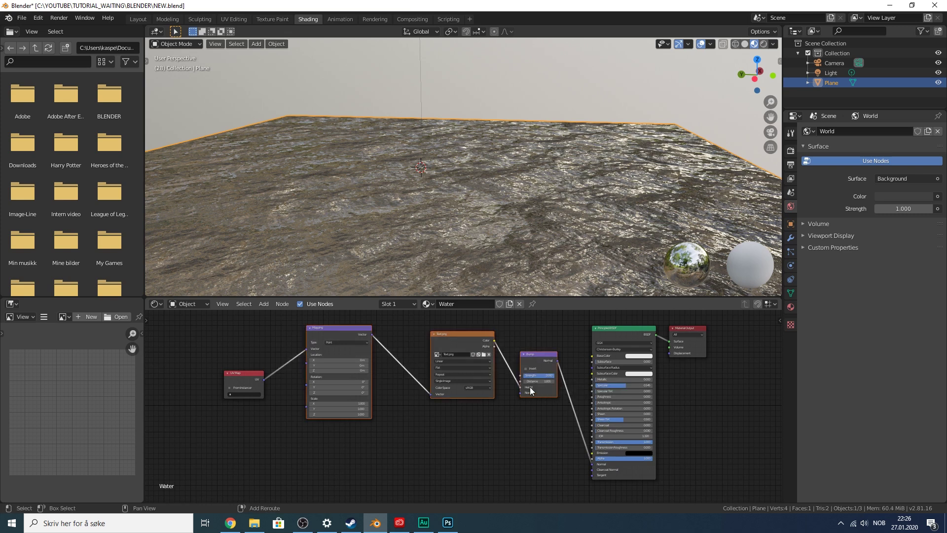
key(shift+d)
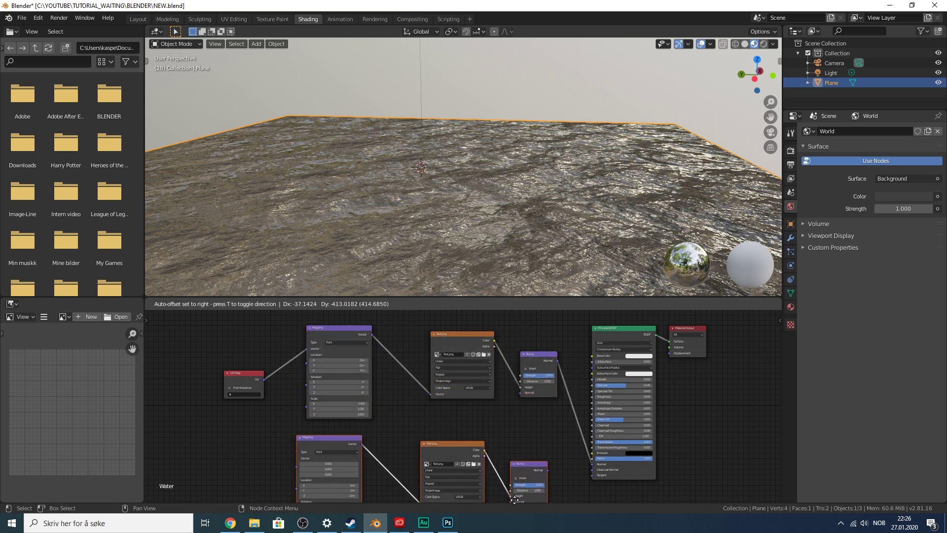
click(362, 499)
scroll(260, 448, down, 1)
middle_drag(260, 448, 312, 411)
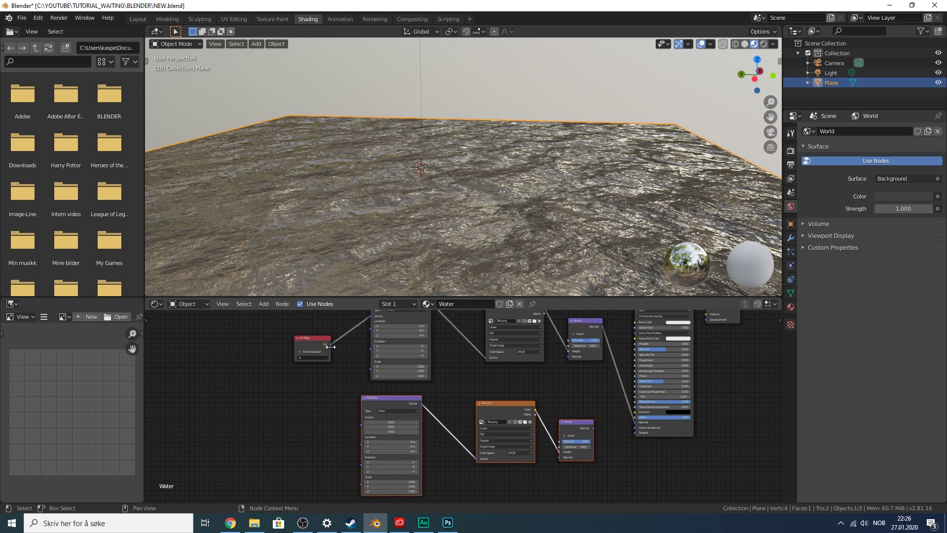
drag(331, 344, 361, 423)
- Move the UV Map, both Mapping and both Text.png nodes away from the Bump nodes to make room between them
scroll(426, 386, down, 2)
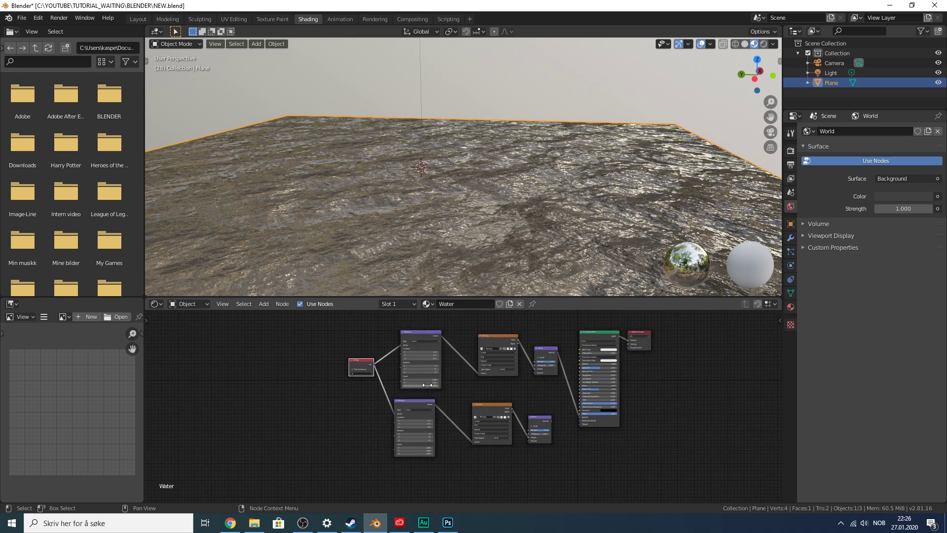
drag(331, 332, 516, 443)
key(g)
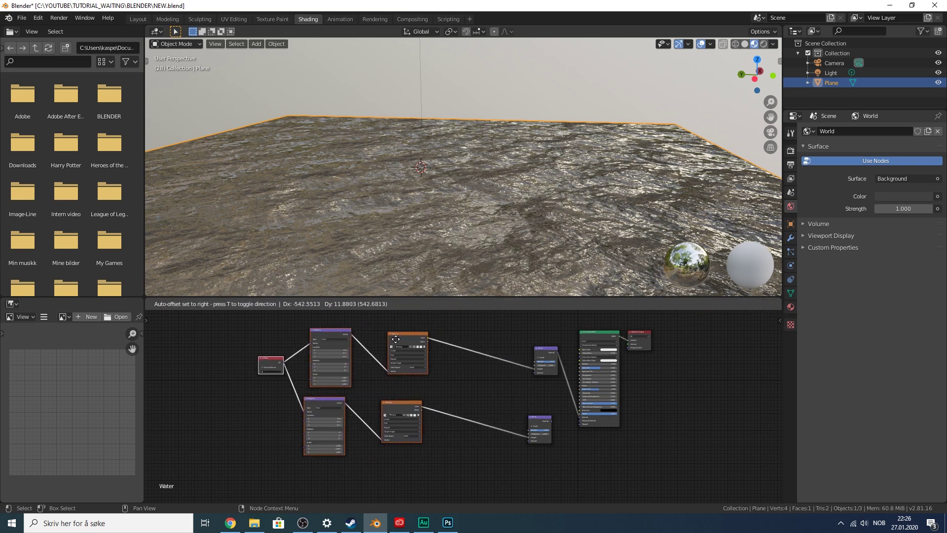
click(401, 339)
scroll(448, 365, up, 3)
- Delete the duplicated Bump node from the lower texture chain
key(b)
drag(509, 378, 570, 431)
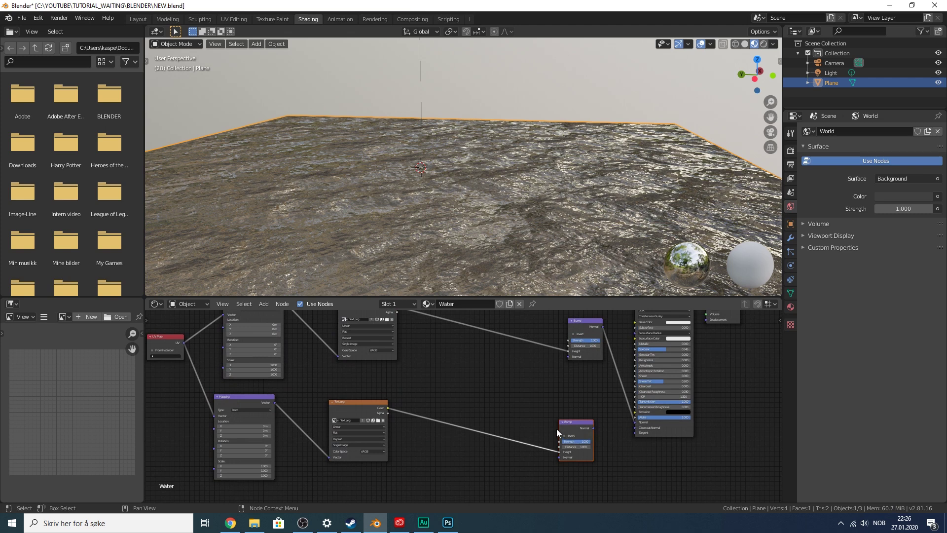
key(x)
- Add a MixRGB node on the link between the upper Text.png node and the Bump node
mouse_move(473, 389)
middle_down()
mouse_move(515, 433)
mouse_move(485, 384)
middle_up()
scroll(495, 411, up, 2)
scroll(494, 410, up, 1)
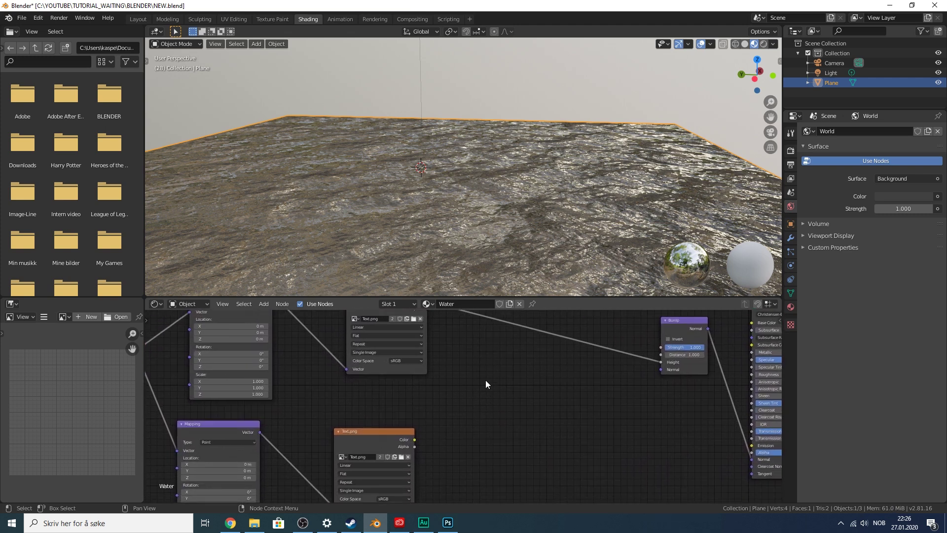
ctrl+scroll(486, 389, left, 1)
shift+scroll(486, 388, up, 2)
key(shift+a)
click(508, 366)
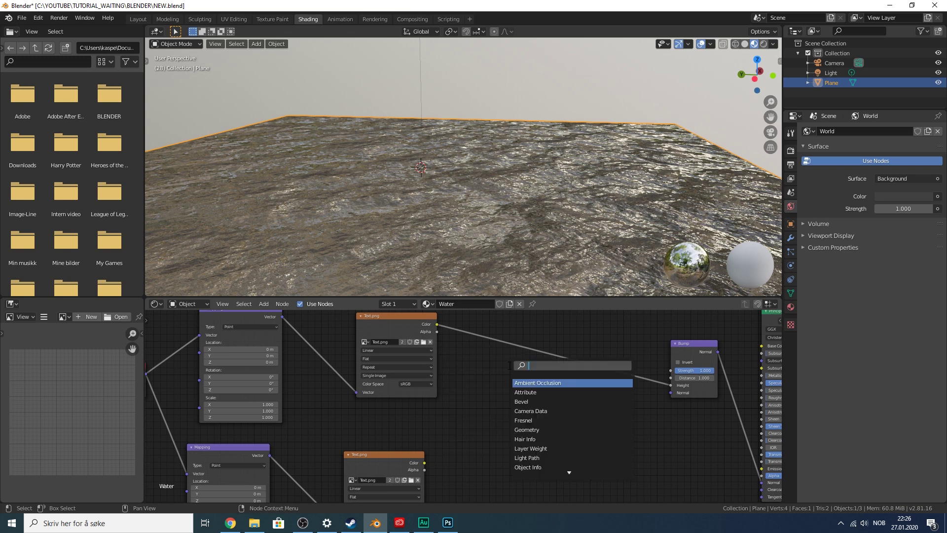
text(mix)
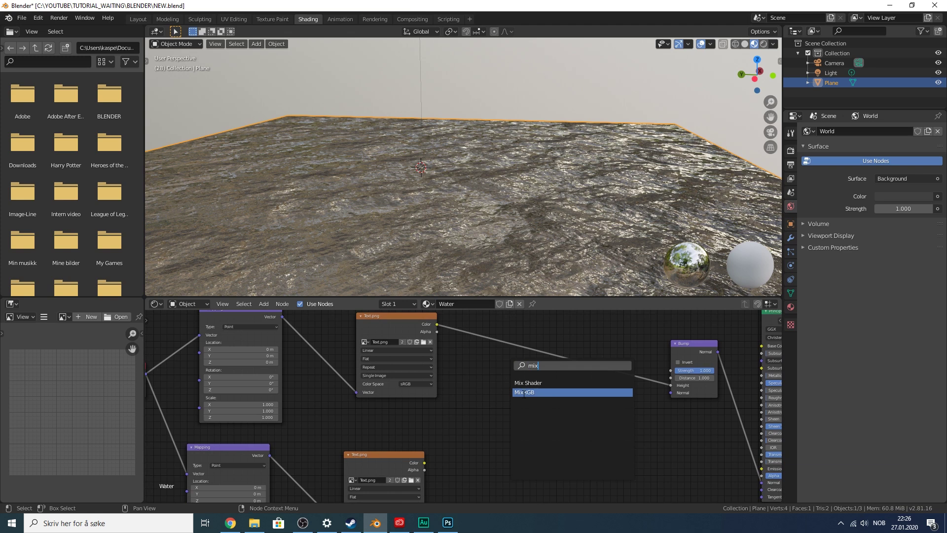
click(531, 391)
click(507, 348)
- Connect the lower Text.png node's Color output to the Mix node's Color2 input
middle_drag(472, 407, 475, 432)
ctrl+scroll(475, 433, left, 1)
shift+scroll(475, 432, down, 2)
drag(480, 424, 565, 354)
middle_drag(599, 376, 522, 416)
middle_drag(437, 400, 470, 393)
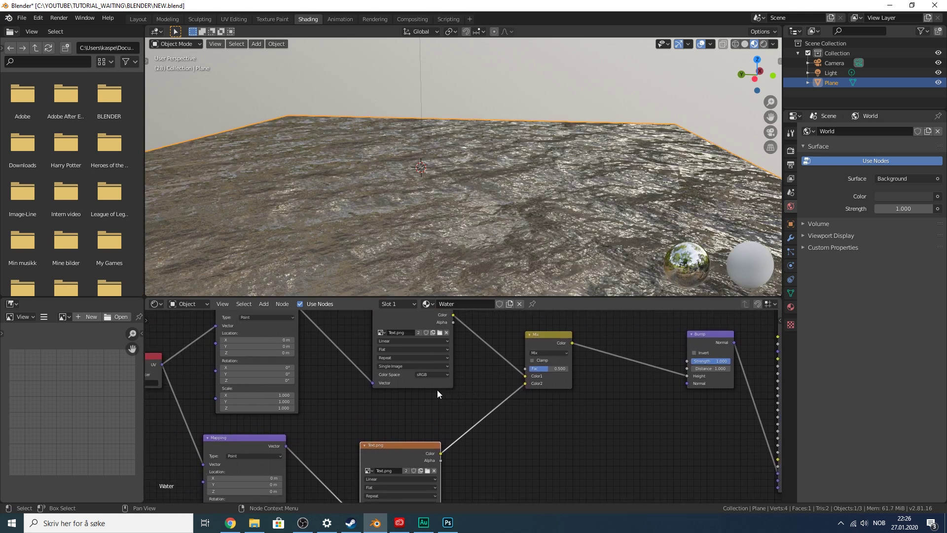
- Change the image editor area to a Dope Sheet and widen it to show frames 0 to 250
middle_drag(425, 397, 492, 416)
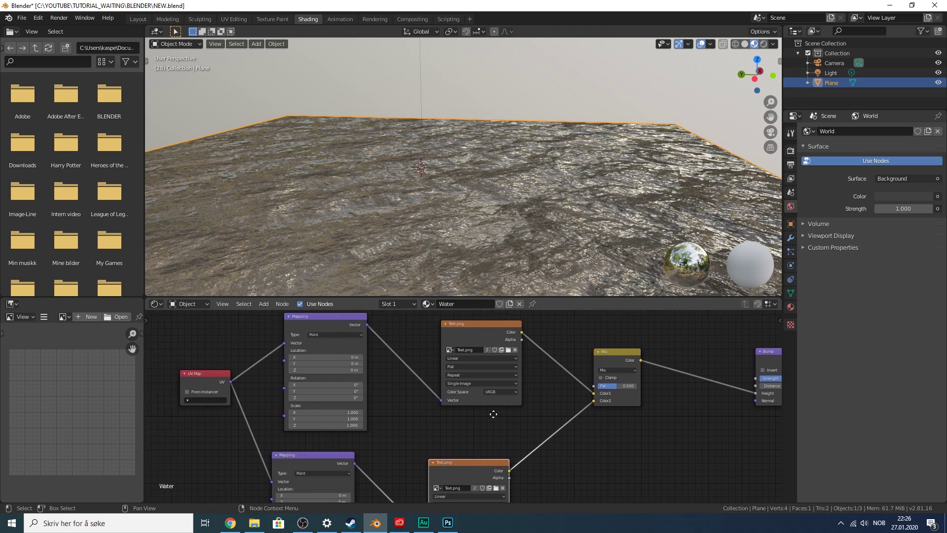
middle_drag(420, 391, 443, 394)
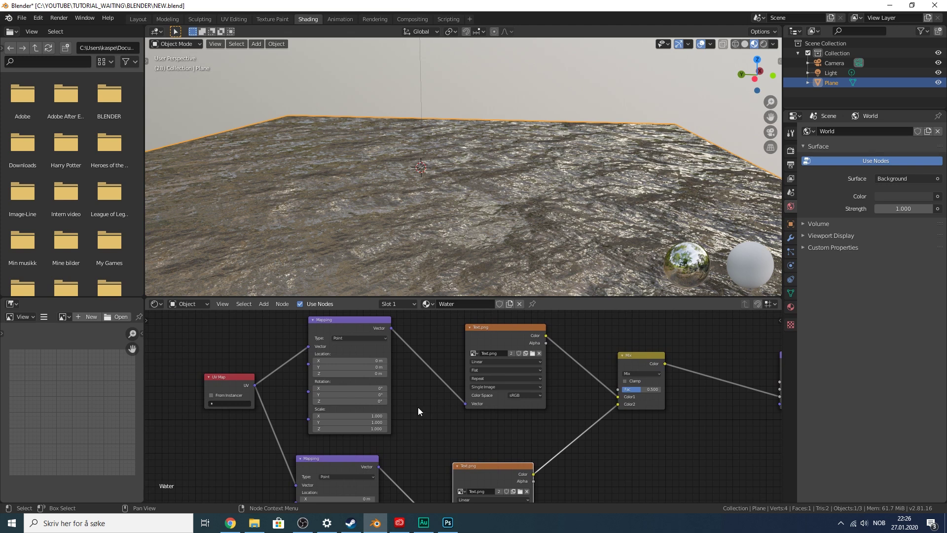
scroll(410, 398, up, 1)
middle_drag(400, 398, 423, 387)
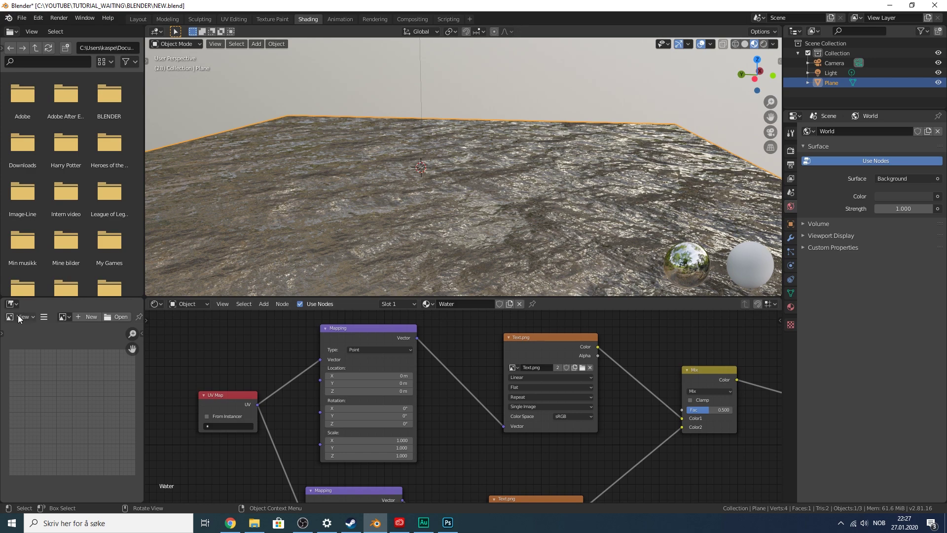
click(19, 319)
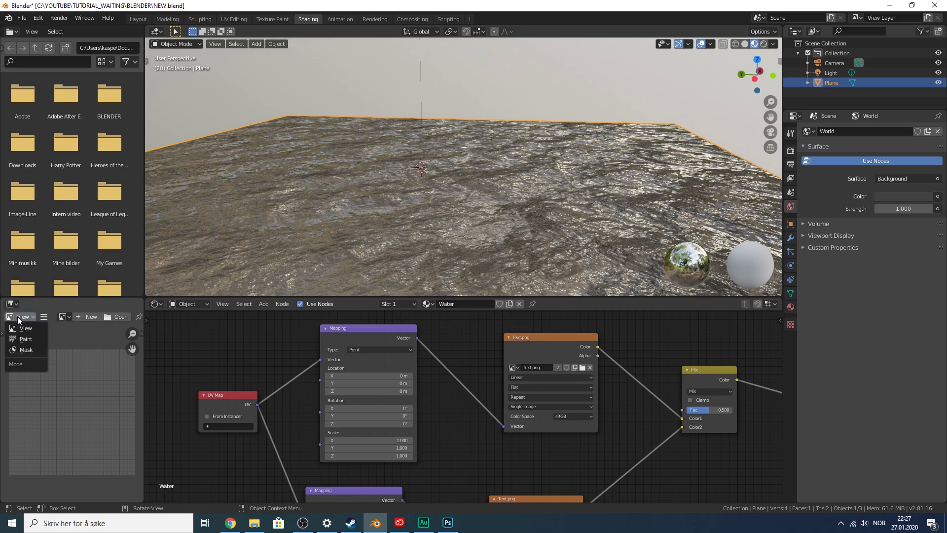
click(16, 304)
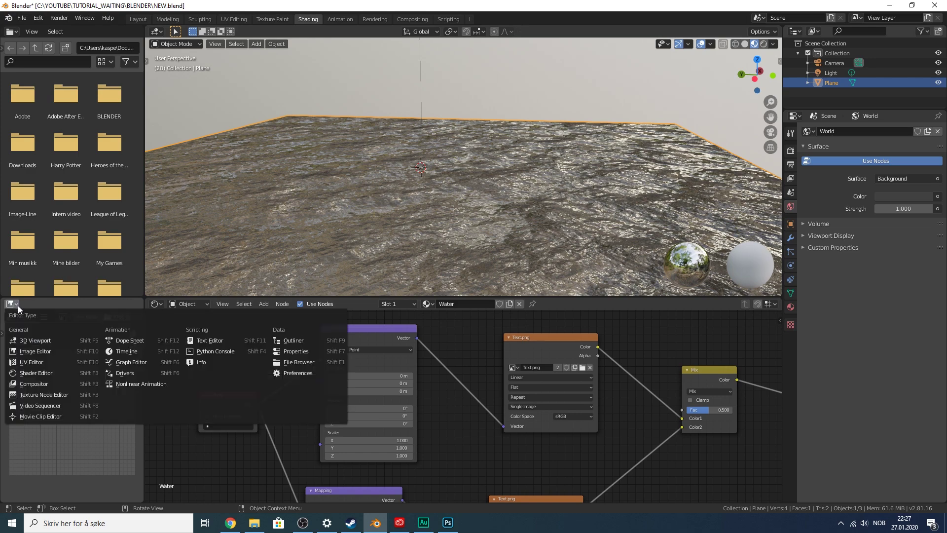
click(138, 339)
drag(145, 342, 280, 346)
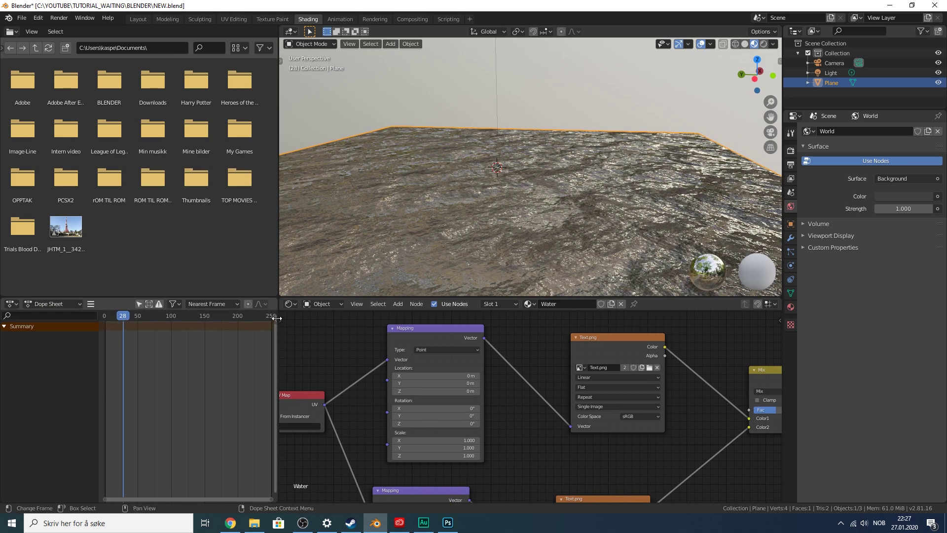
- Insert a keyframe on the upper Mapping node's location at frame 1
click(106, 315)
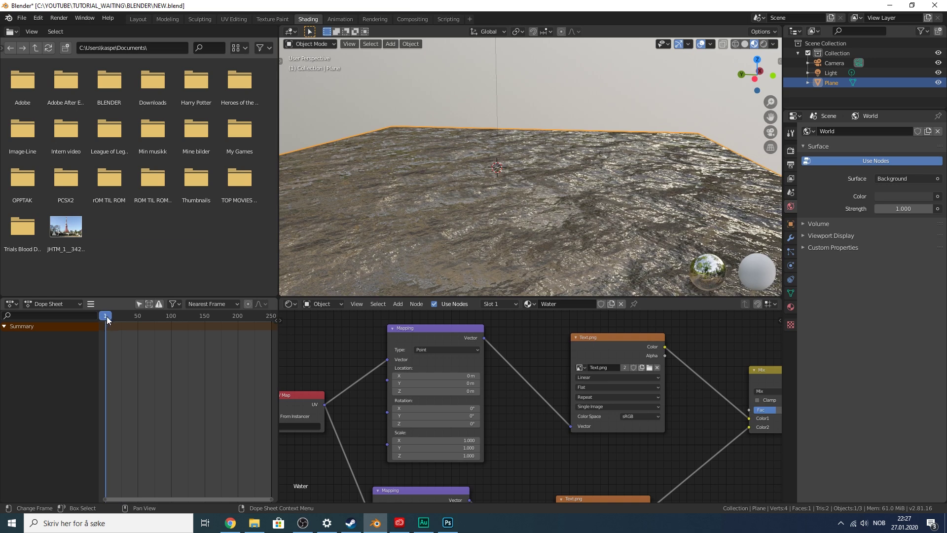
middle_drag(495, 365, 463, 360)
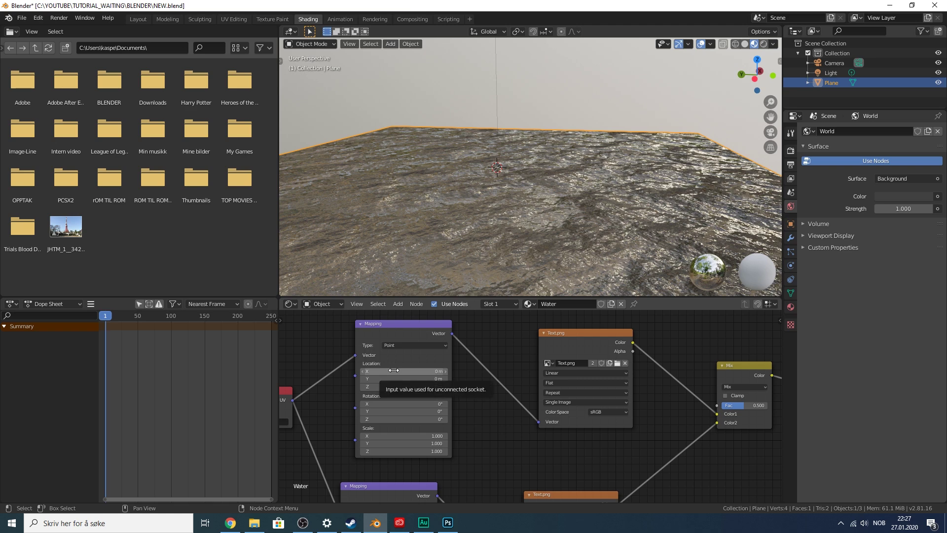
key(i)
- At frame 250, set the upper Mapping node's X location to 0.999 m and keyframe it
drag(107, 318, 270, 336)
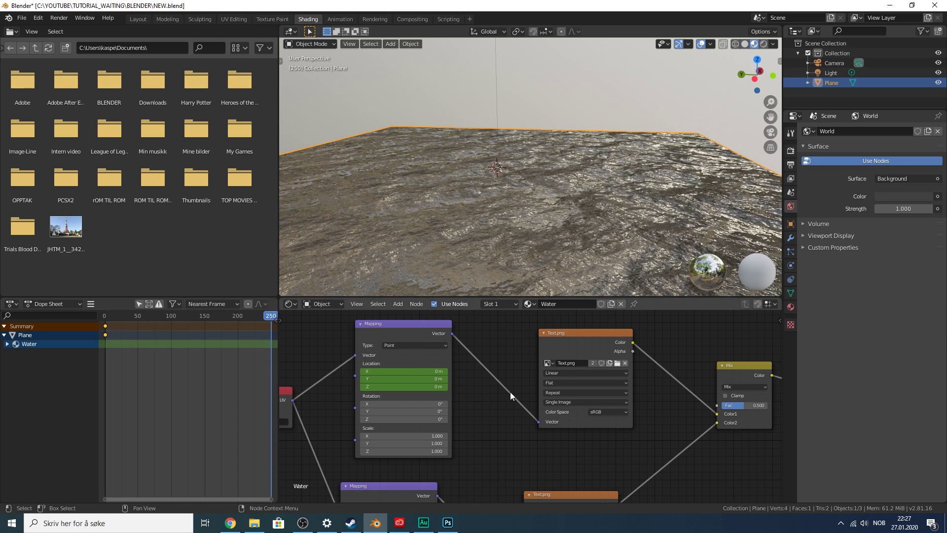
click(423, 370)
key(Return)
key(i)
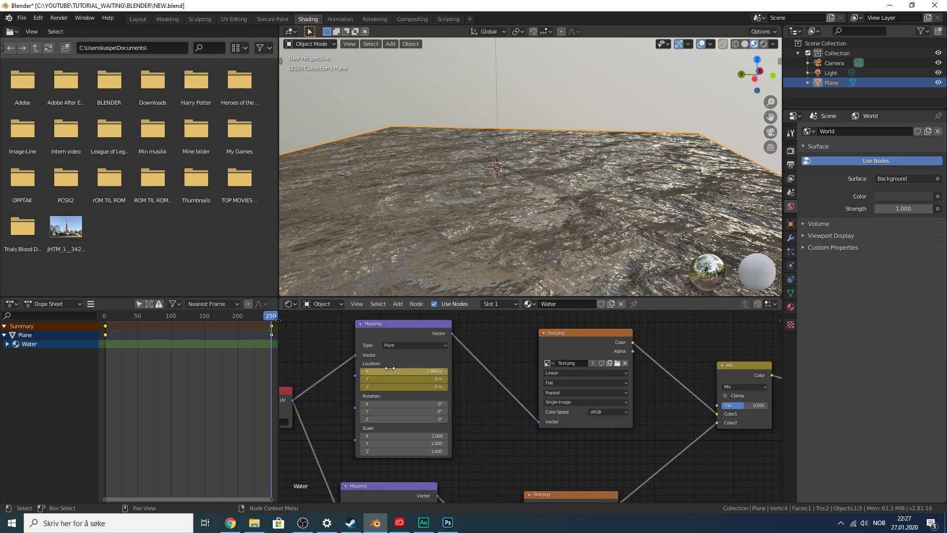
- Play the animation from frame 1 to check the movement of the water surface
middle_drag(483, 414, 507, 334)
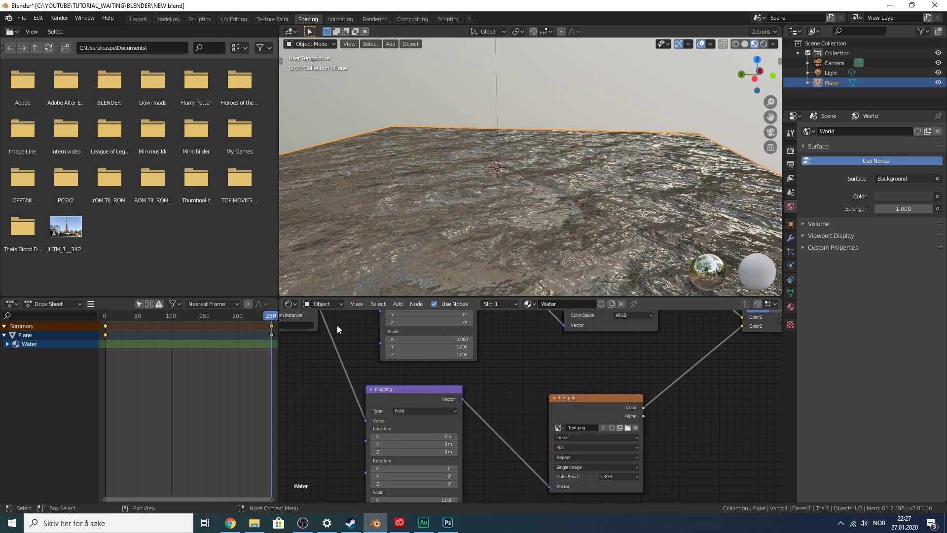
click(106, 315)
key(space)
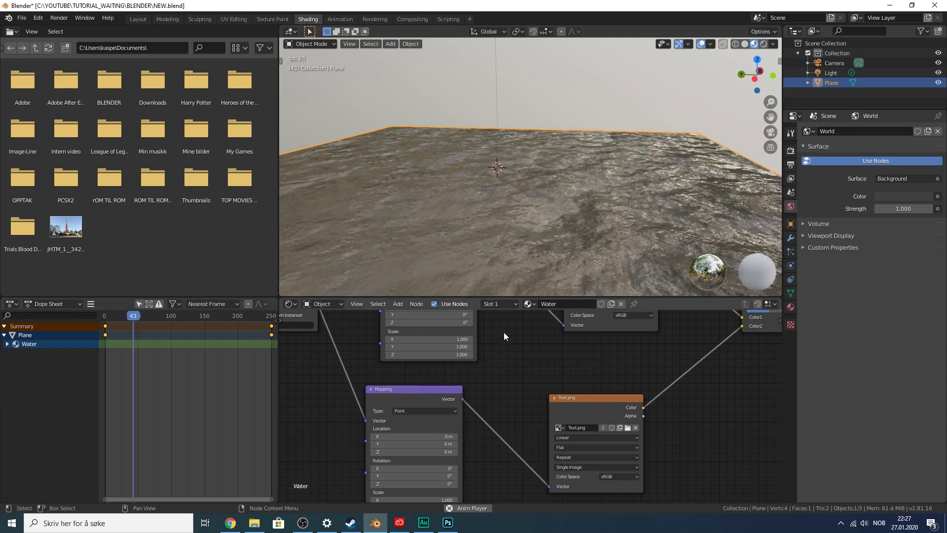
key(space)
- At frame 1, set the lower Mapping node's Y location to -0.5 m and keyframe its location
middle_drag(481, 372, 490, 411)
scroll(473, 428, down, 2)
mouse_move(444, 440)
mouse_down()
mouse_move(471, 441)
mouse_move(454, 437)
mouse_up()
middle_drag(486, 485, 493, 397)
scroll(493, 392, up, 1)
drag(148, 316, 105, 321)
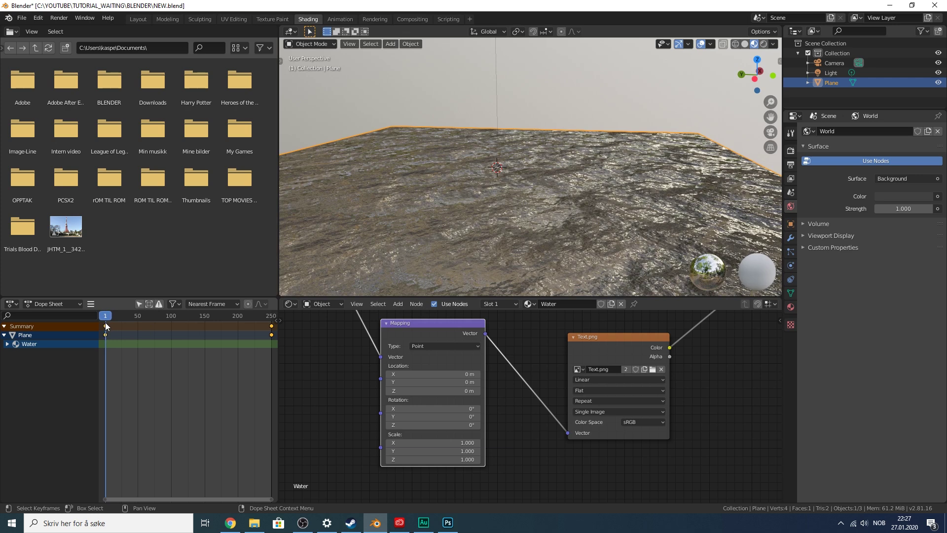
click(440, 382)
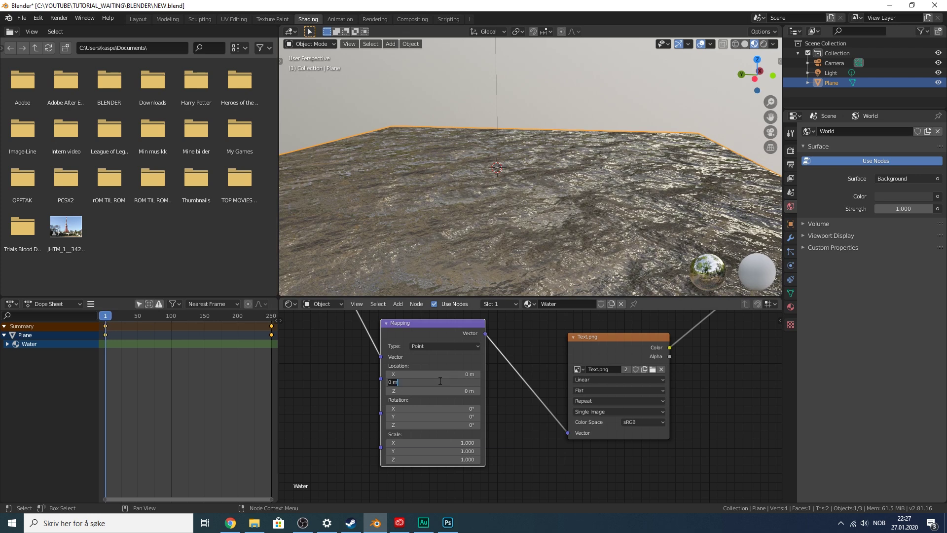
text(-0)
key(Return)
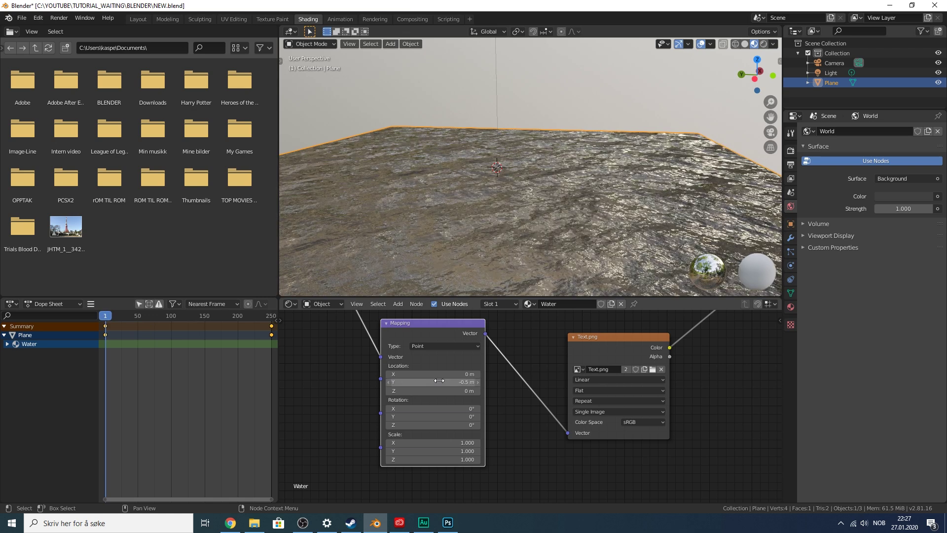
right_click(408, 380)
click(403, 348)
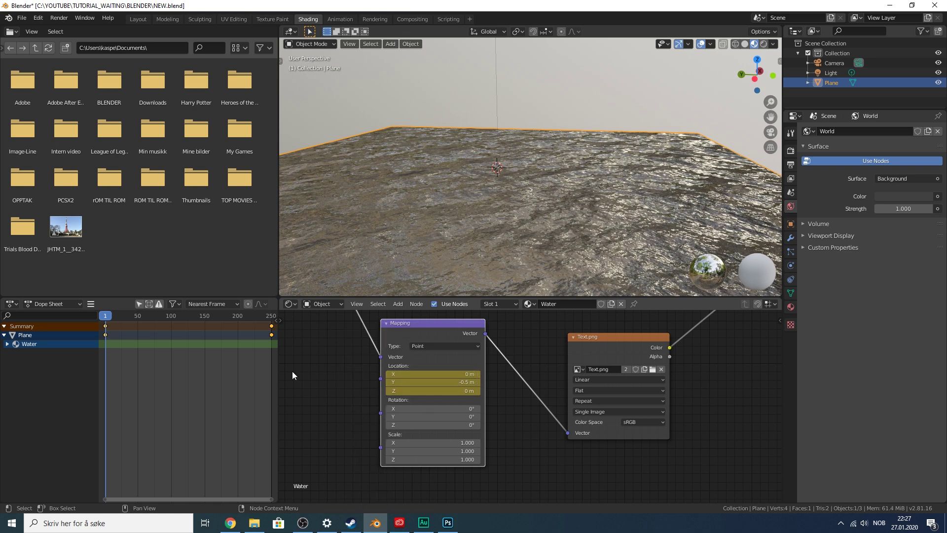
- At frame 250, set the lower Mapping node's Y location to 0.499 m and keyframe its location
middle_drag(546, 361, 452, 365)
drag(105, 316, 271, 333)
click(374, 402)
click(355, 402)
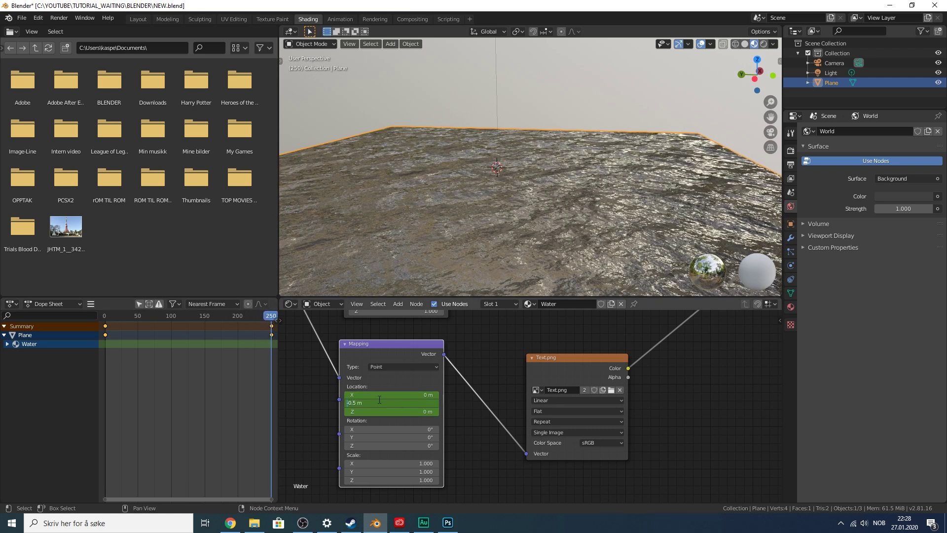
key(Delete)
key(Return)
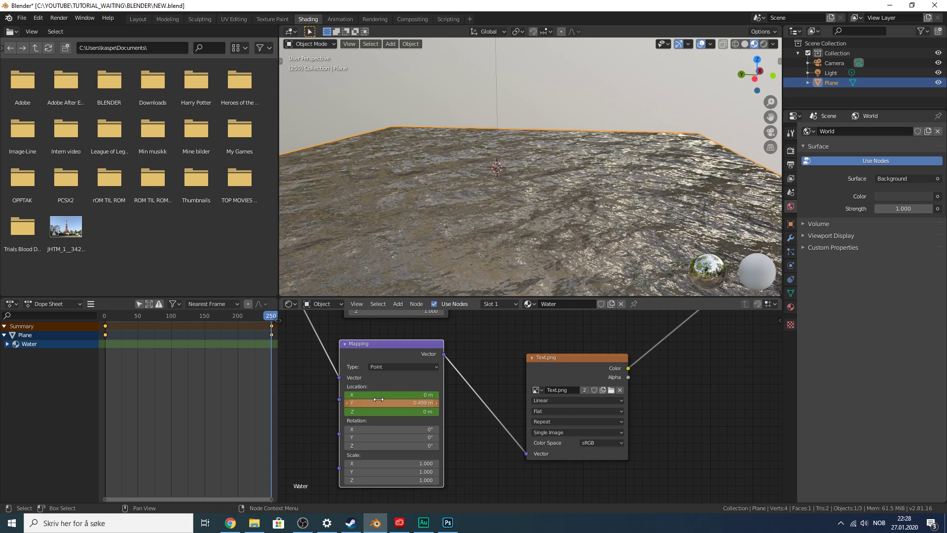
right_click(378, 399)
click(380, 352)
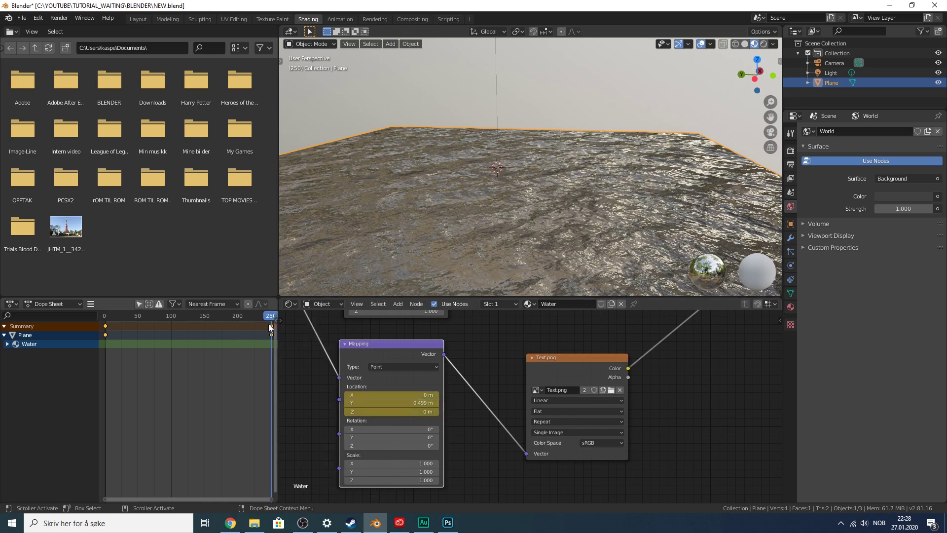
- Play the animation from frame 1 and examine the combined motion of both textures on the water plane
drag(271, 317, 105, 324)
key(space)
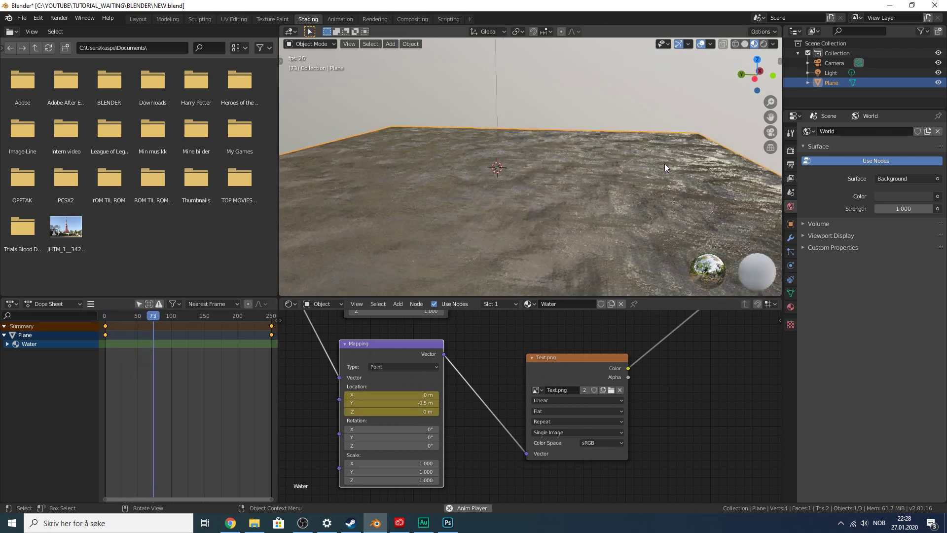
middle_drag(664, 164, 642, 140)
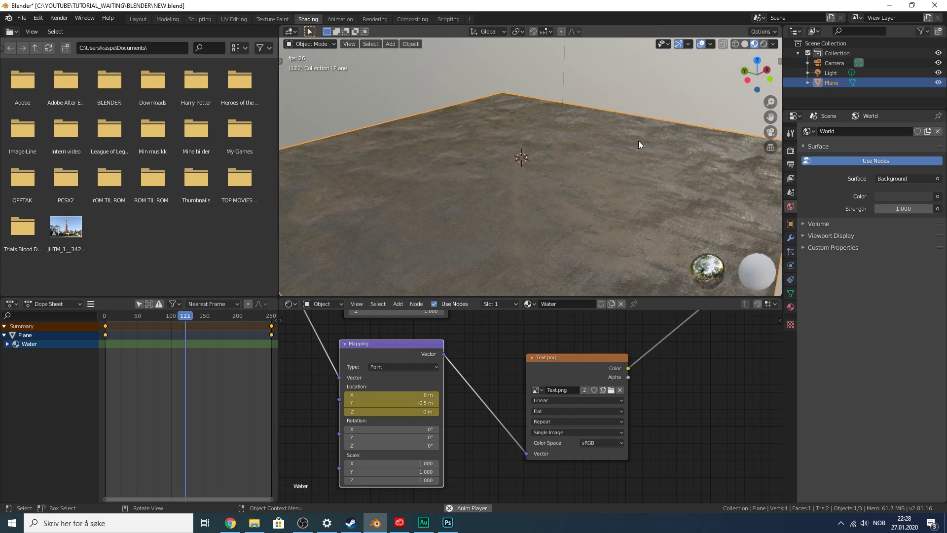
scroll(641, 140, down, 4)
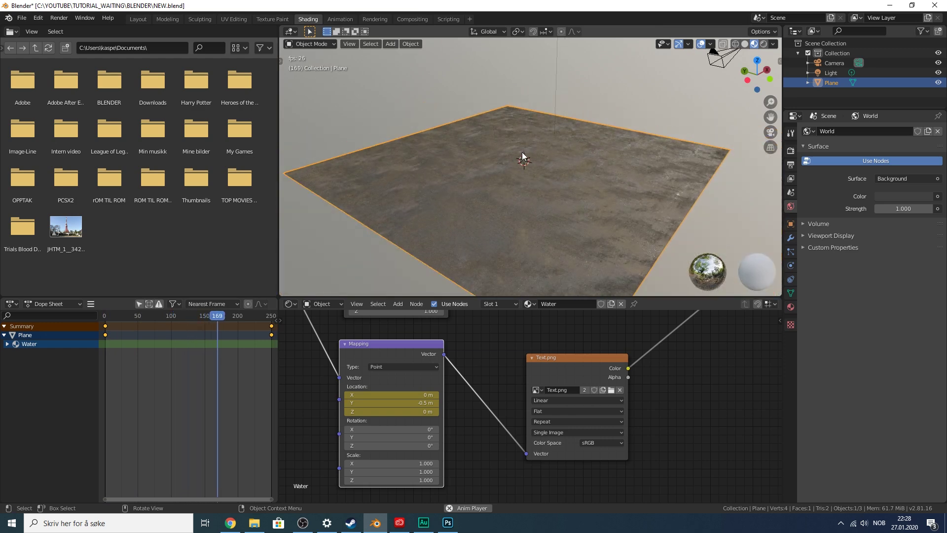
- Switch the 3D viewport to rendered shading and inspect the moving water from several angles
click(764, 44)
scroll(712, 122, up, 4)
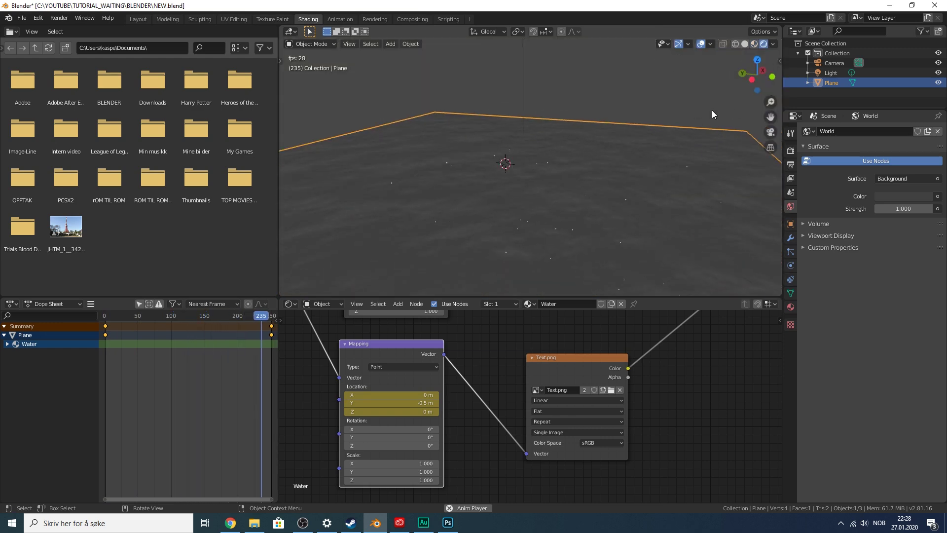
scroll(709, 116, up, 1)
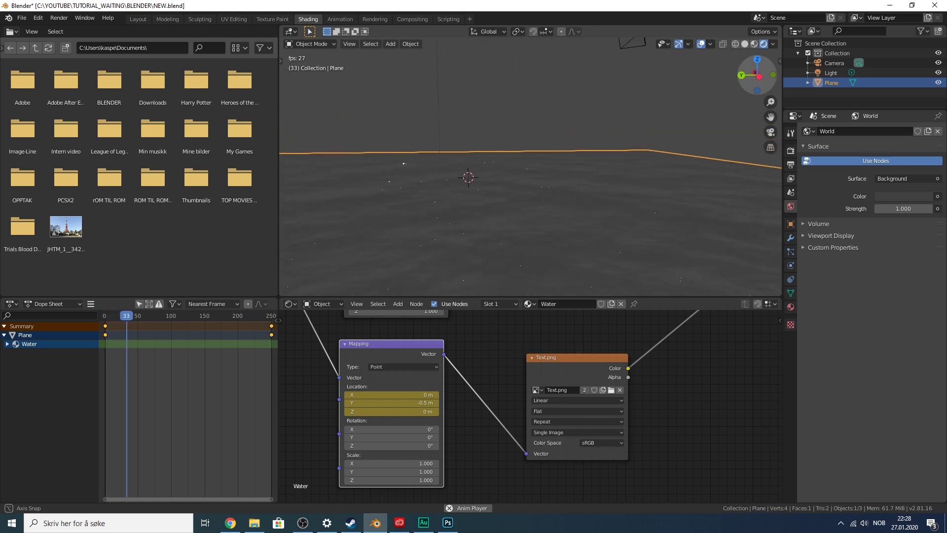
drag(758, 75, 684, 48)
scroll(395, 94, down, 6)
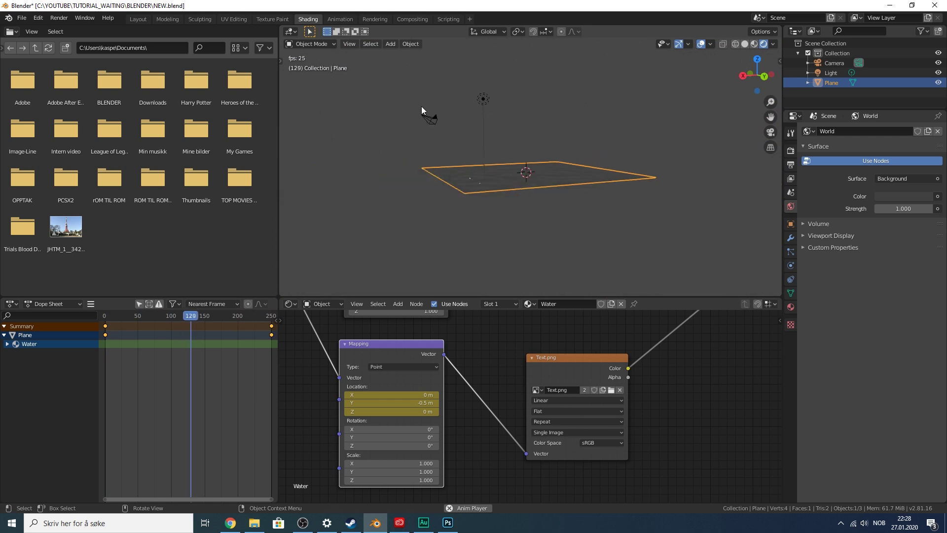
- Stop playback, move the light down to just above the water plane, and save the file
click(472, 81)
key(space)
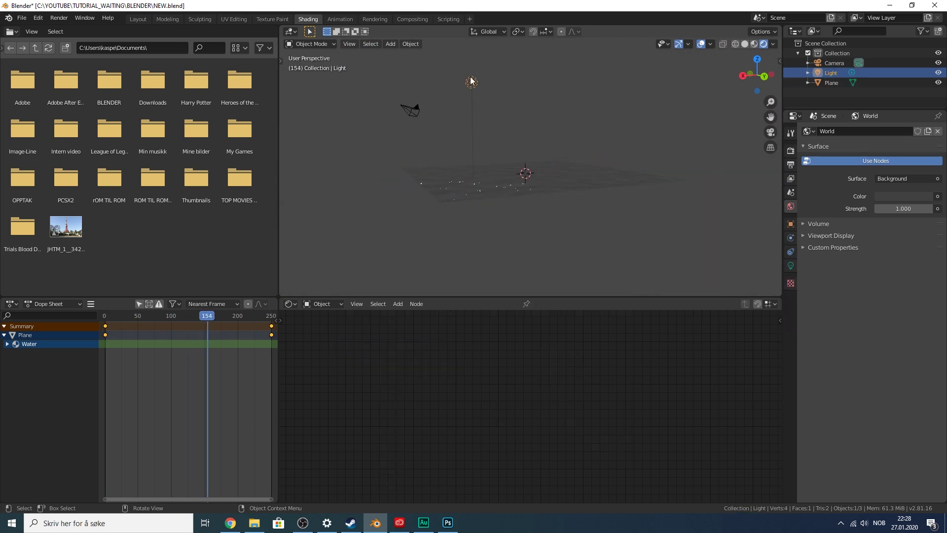
key(shift+space)
key(g)
drag(471, 55, 533, 146)
mouse_move(755, 77)
mouse_down()
mouse_move(779, 86)
mouse_move(765, 86)
mouse_up()
scroll(641, 88, up, 4)
drag(495, 74, 495, 110)
drag(756, 75, 525, 148)
key(ctrl+s)
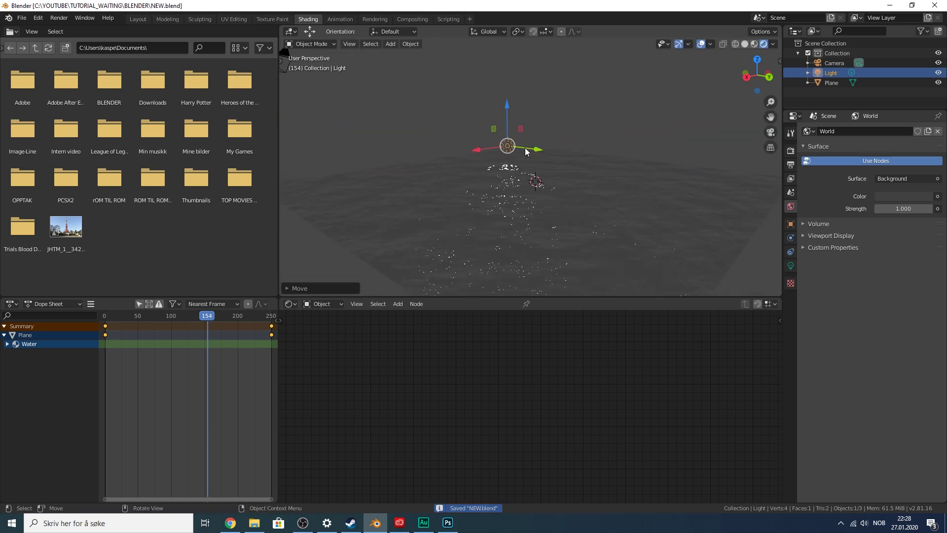
- Switch to the Layout workspace and display the scene there in rendered shading
click(144, 22)
scroll(382, 86, up, 1)
middle_drag(522, 114, 553, 114)
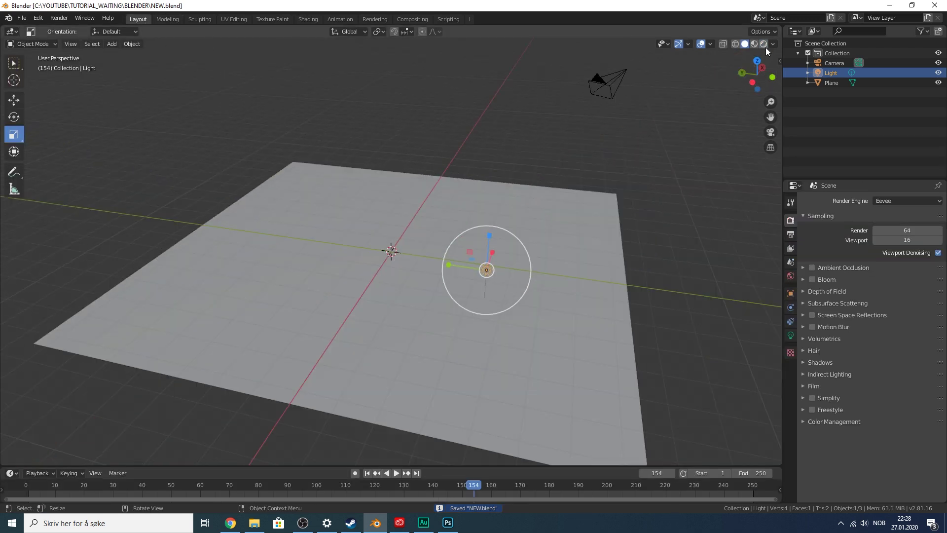
click(764, 44)
middle_drag(727, 58, 777, 59)
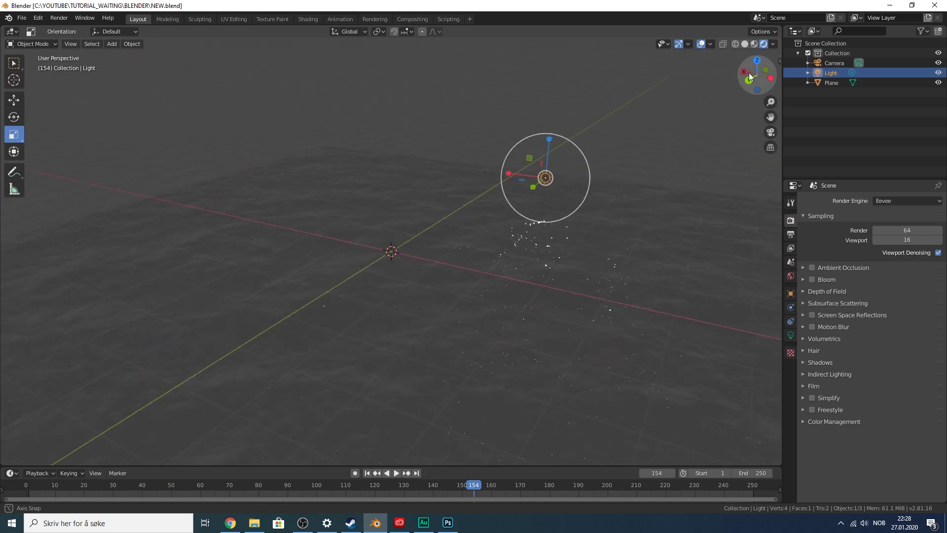
middle_drag(726, 79, 713, 85)
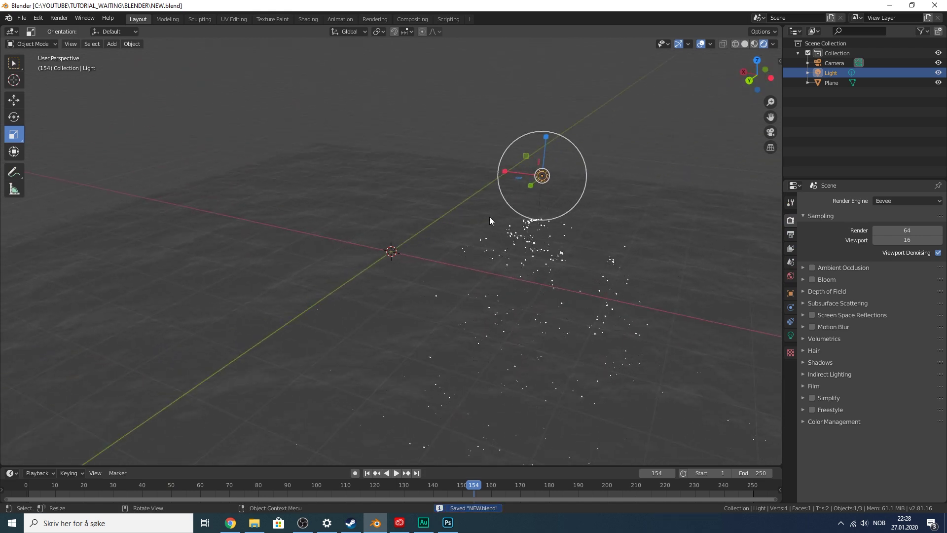
- Switch to the browser and open the Night category of HDRIs on HDRI Haven
click(230, 523)
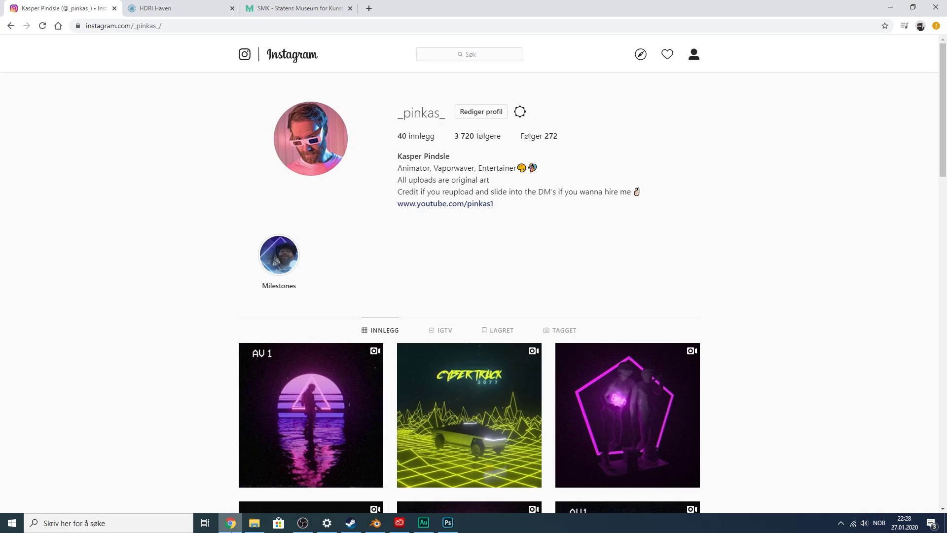
click(194, 4)
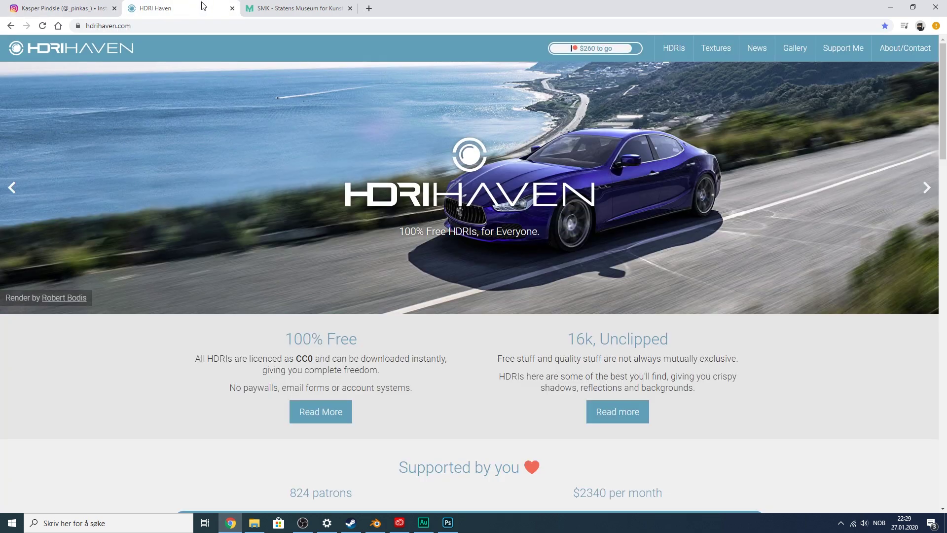
click(683, 43)
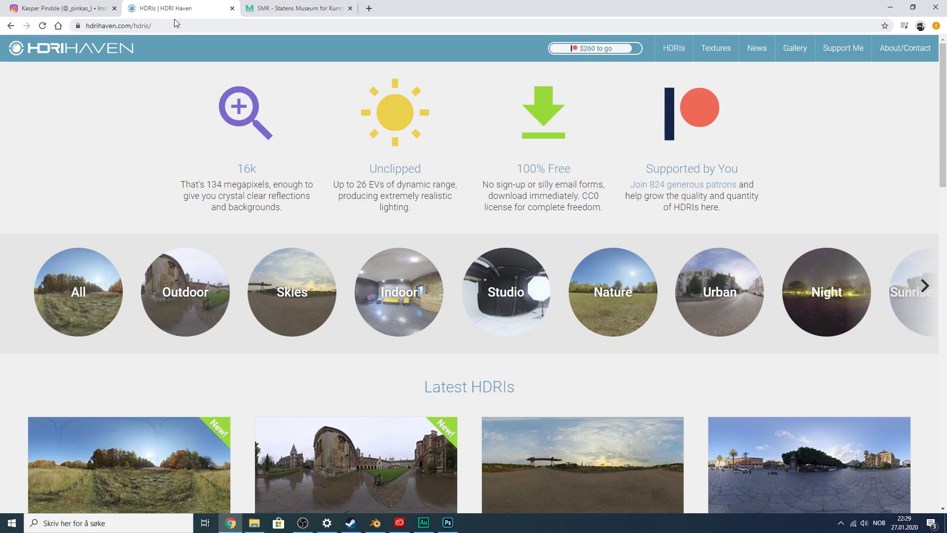
click(832, 296)
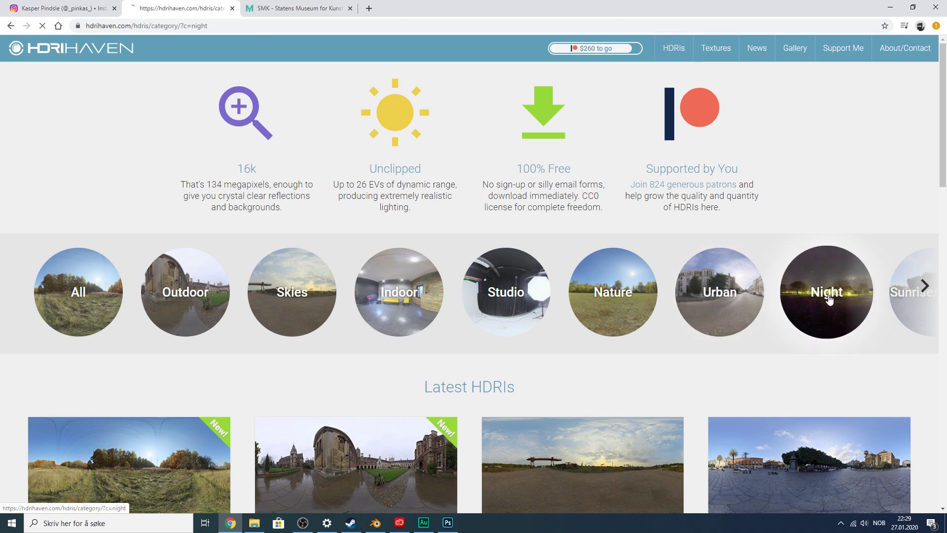
- Look through the Night category for an HDRI suited to a dark water scene
scroll(691, 166, down, 1)
scroll(681, 163, up, 1)
scroll(679, 163, down, 4)
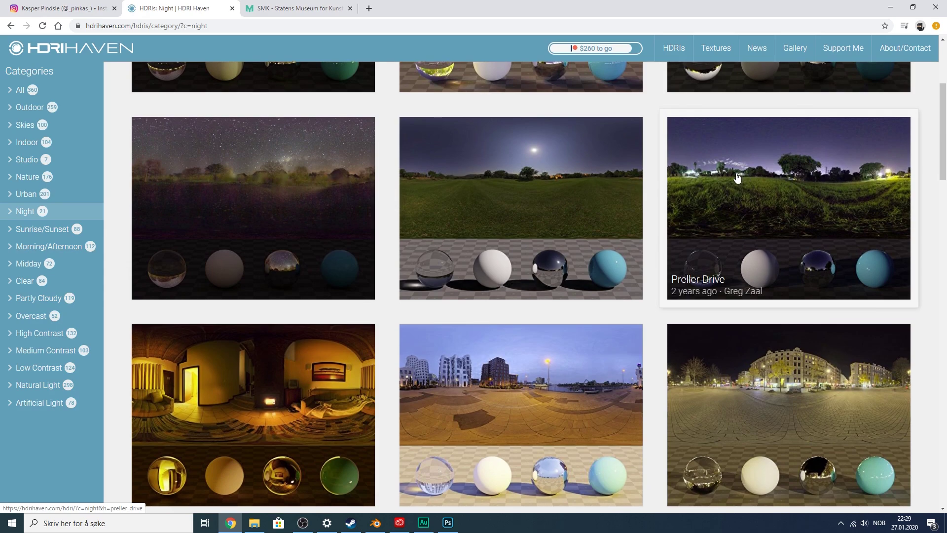
scroll(739, 177, down, 6)
scroll(736, 179, down, 6)
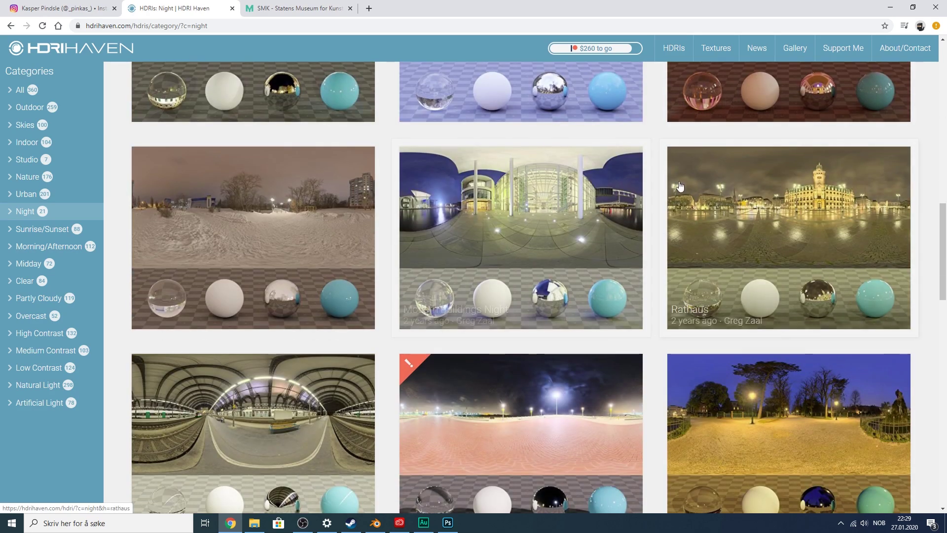
scroll(651, 177, down, 6)
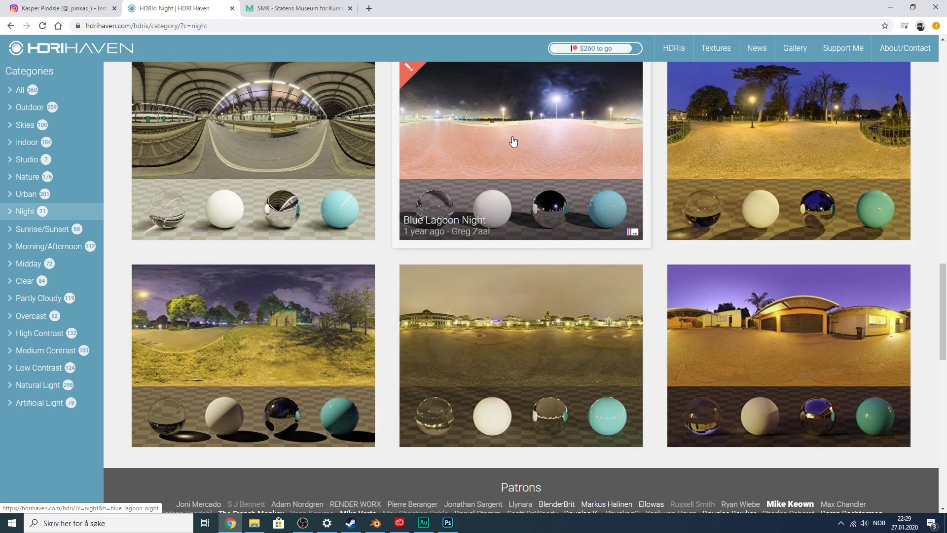
scroll(516, 142, down, 2)
scroll(532, 173, up, 4)
mouse_move(407, 176)
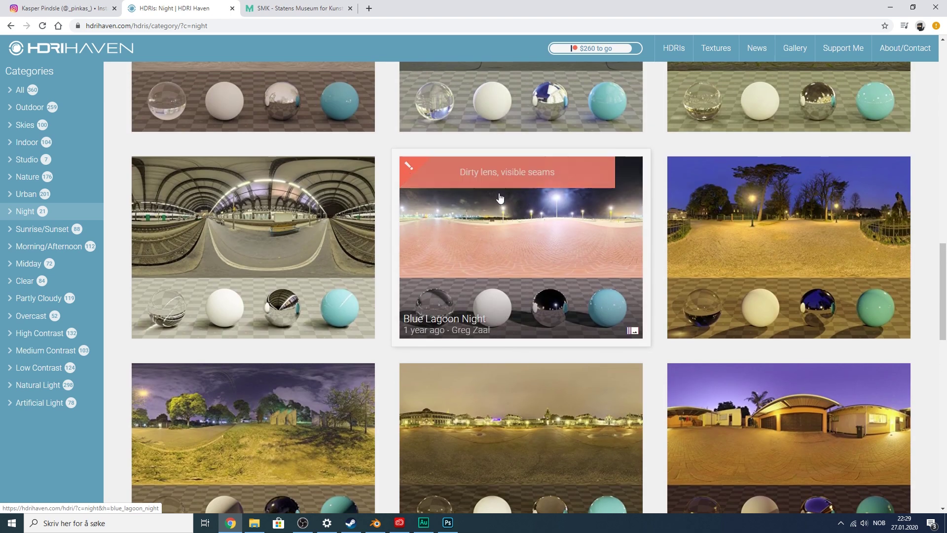
scroll(491, 196, down, 10)
scroll(543, 187, up, 20)
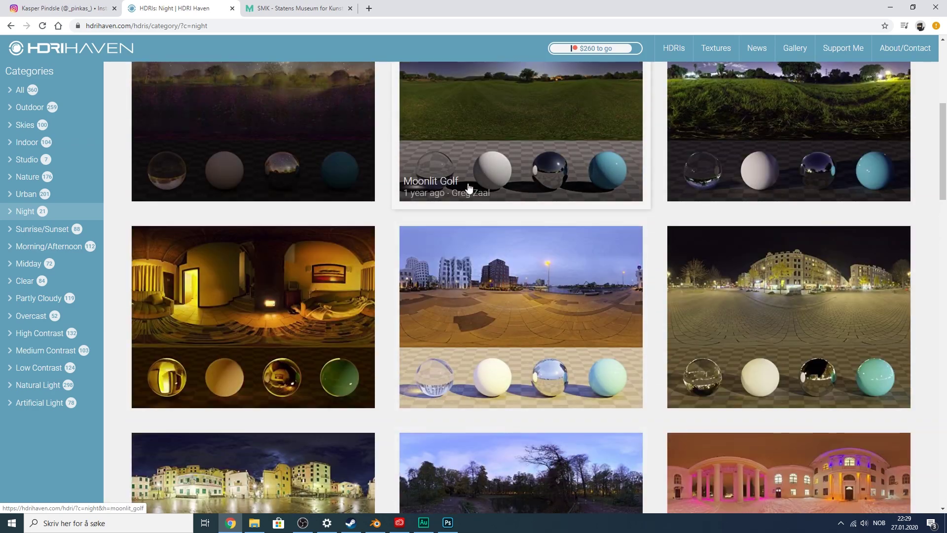
scroll(345, 227, down, 3)
scroll(319, 233, up, 10)
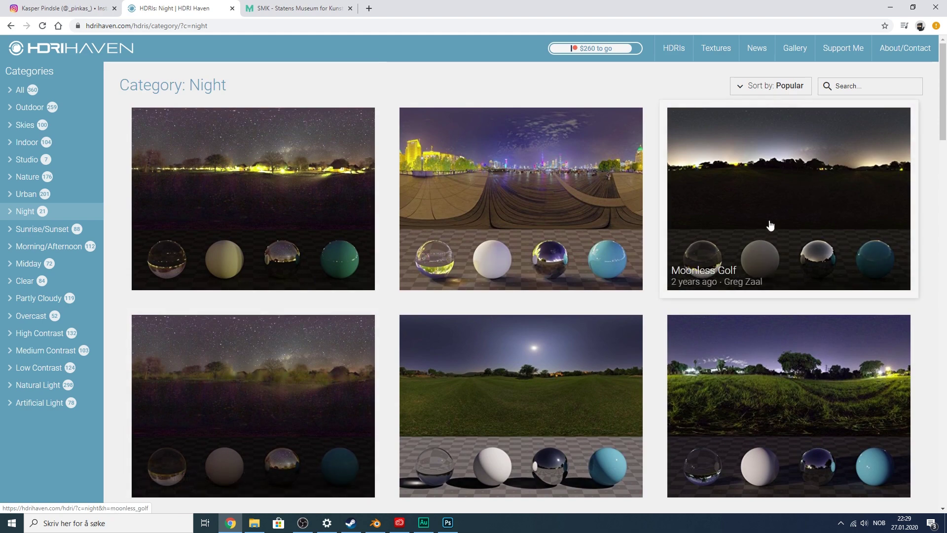
- Download the Moonless Golf HDRI in 4k HDR format
click(766, 190)
scroll(481, 253, down, 10)
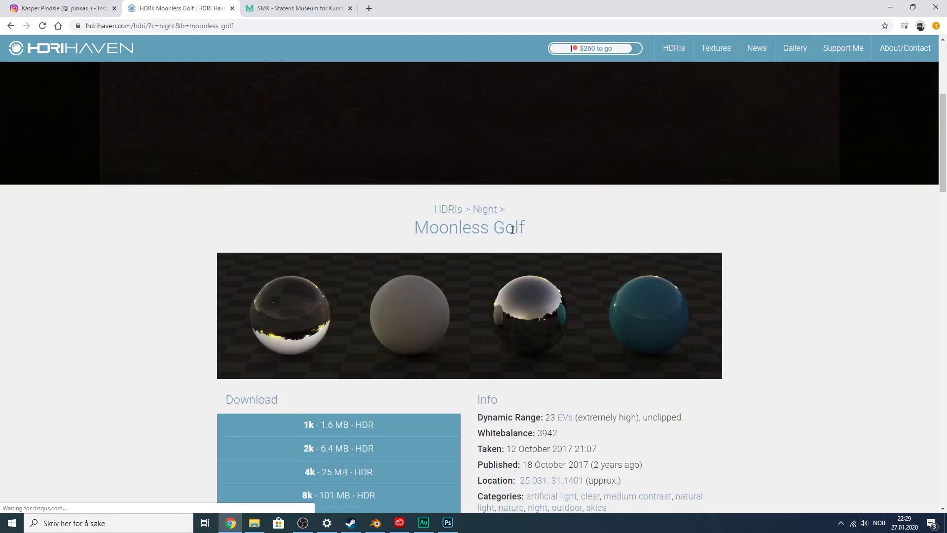
click(349, 175)
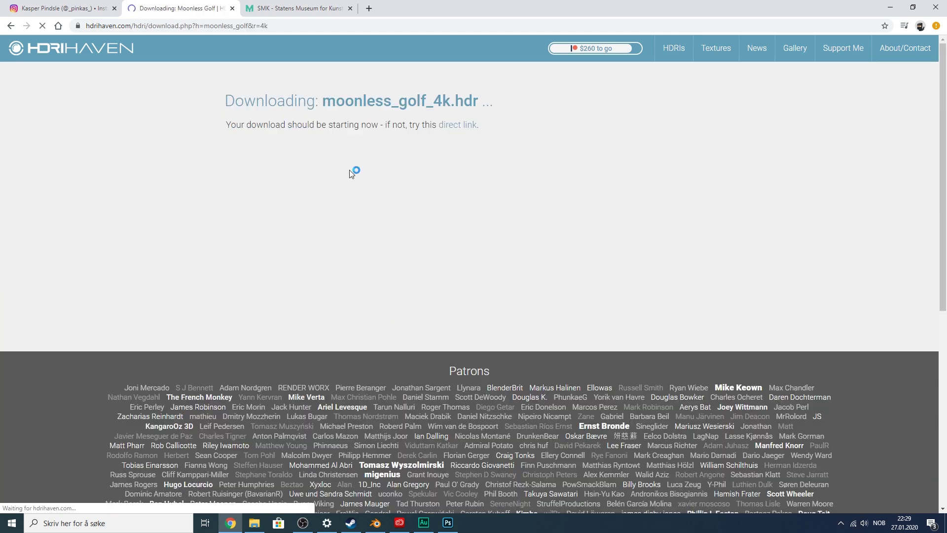
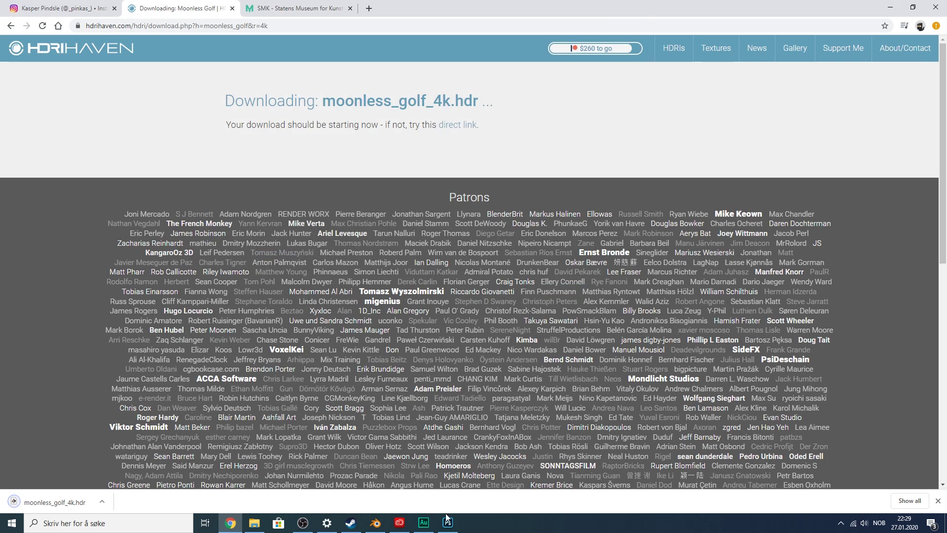
- Return to Blender and show the World properties of the scene
click(380, 522)
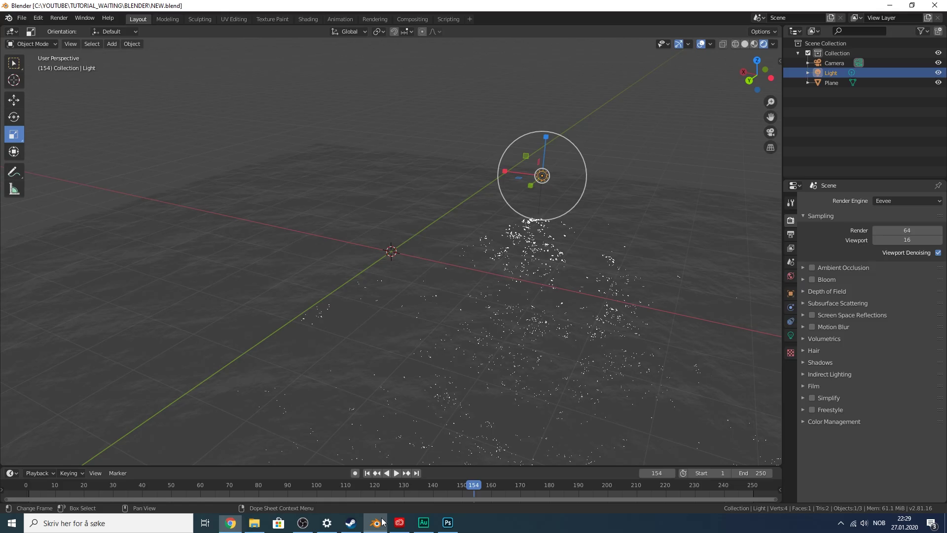
drag(755, 76, 771, 79)
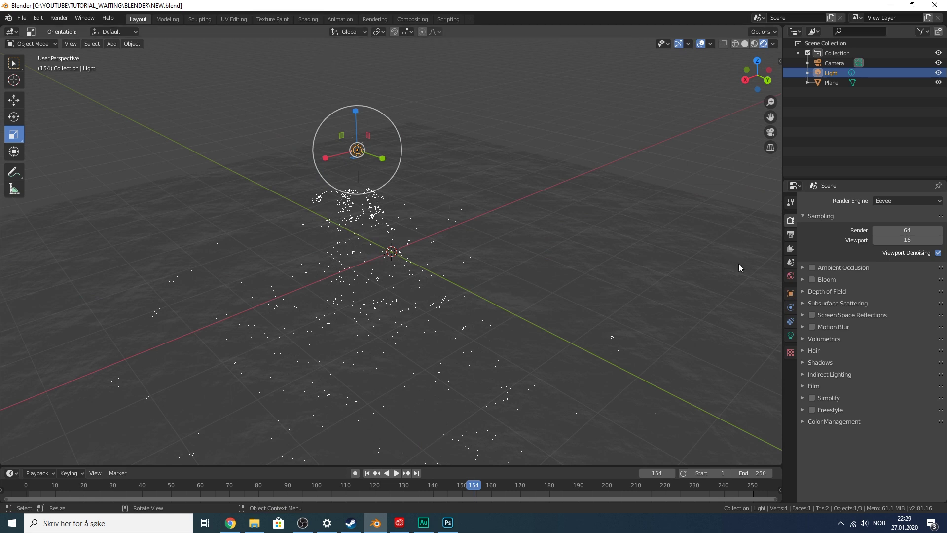
click(790, 277)
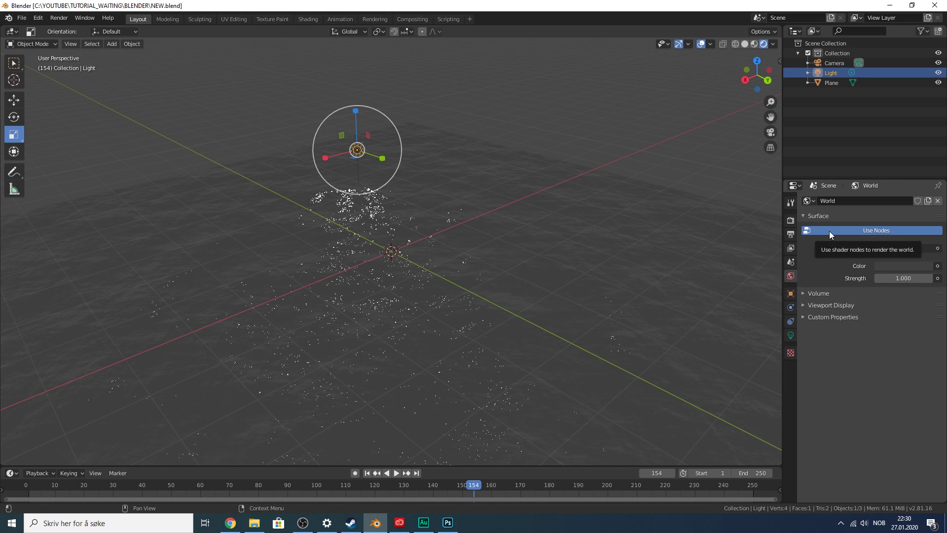
- In the Shading workspace, switch the shader editor from Object to World to show the Background and World Output nodes
click(308, 20)
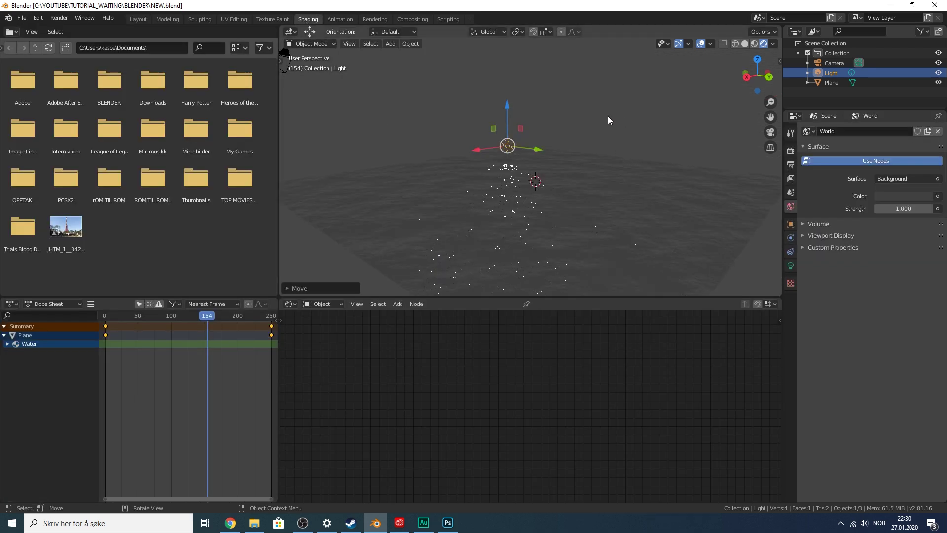
click(332, 303)
click(321, 325)
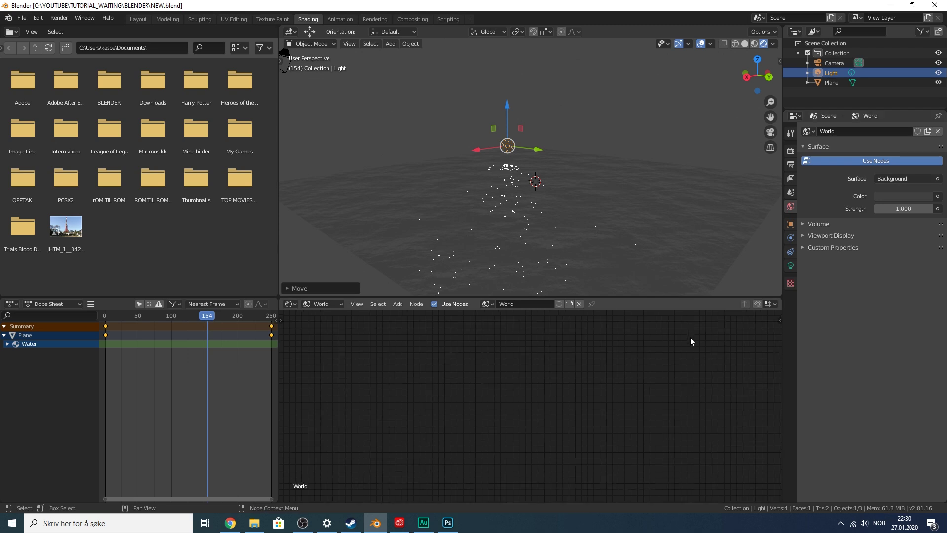
middle_drag(710, 344, 573, 348)
scroll(602, 339, up, 8)
middle_drag(648, 326, 572, 371)
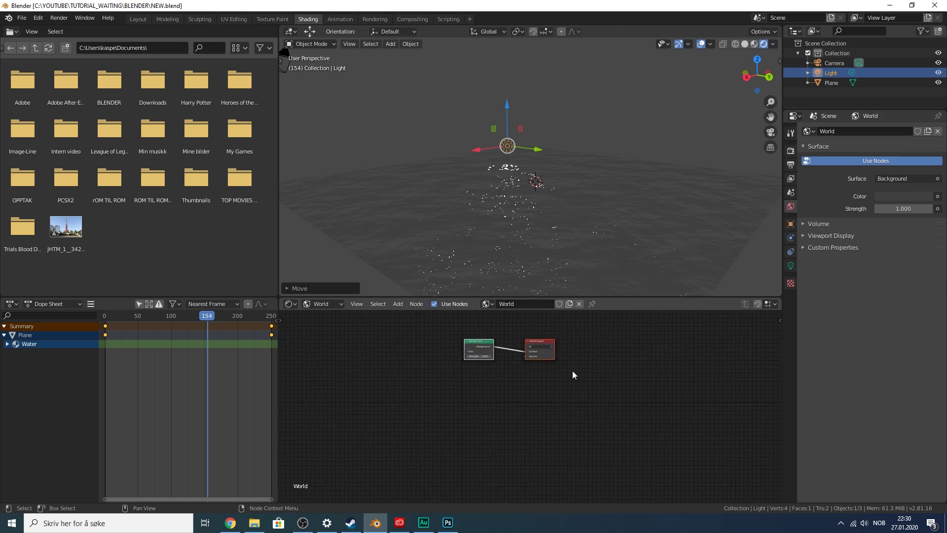
scroll(572, 371, up, 6)
middle_drag(599, 330, 588, 350)
scroll(618, 349, up, 1)
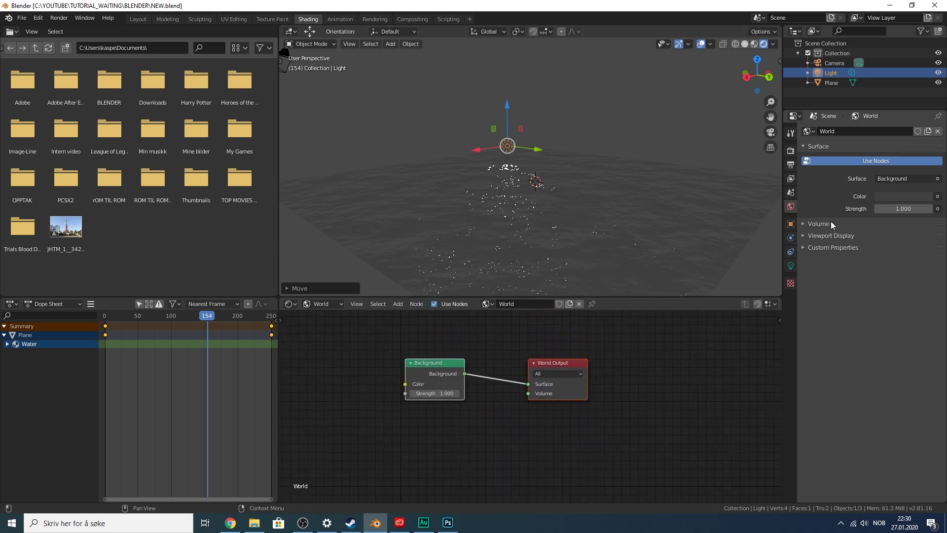
- Plug an Environment Texture into the Color of the World's Background shader
click(900, 178)
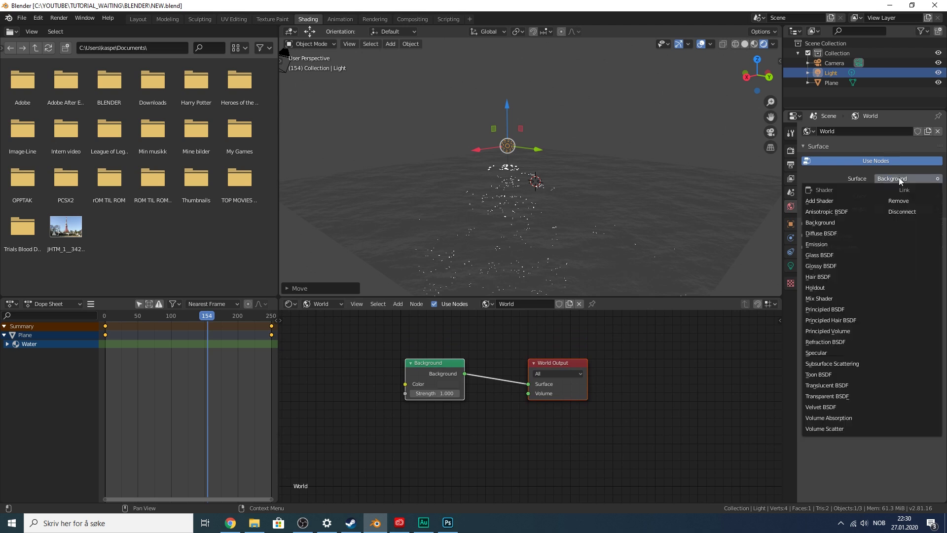
click(874, 179)
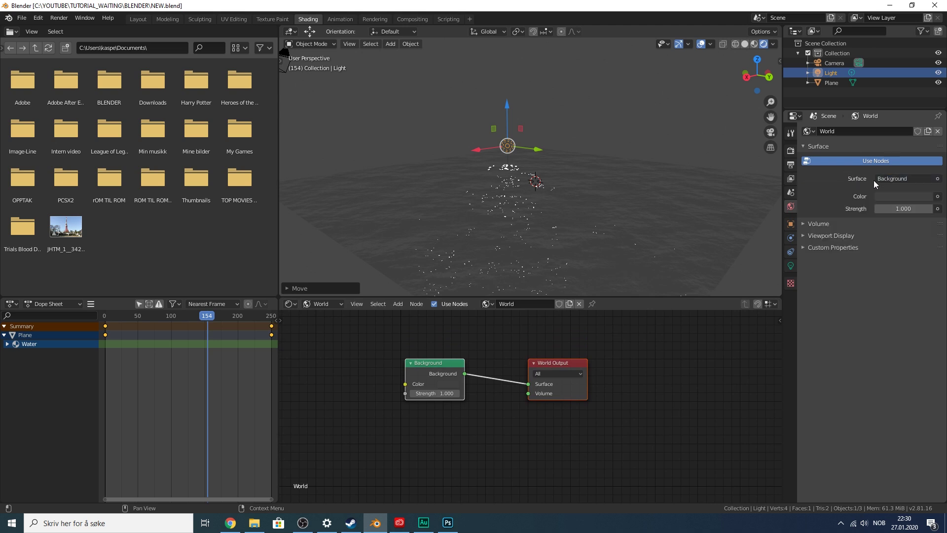
click(938, 198)
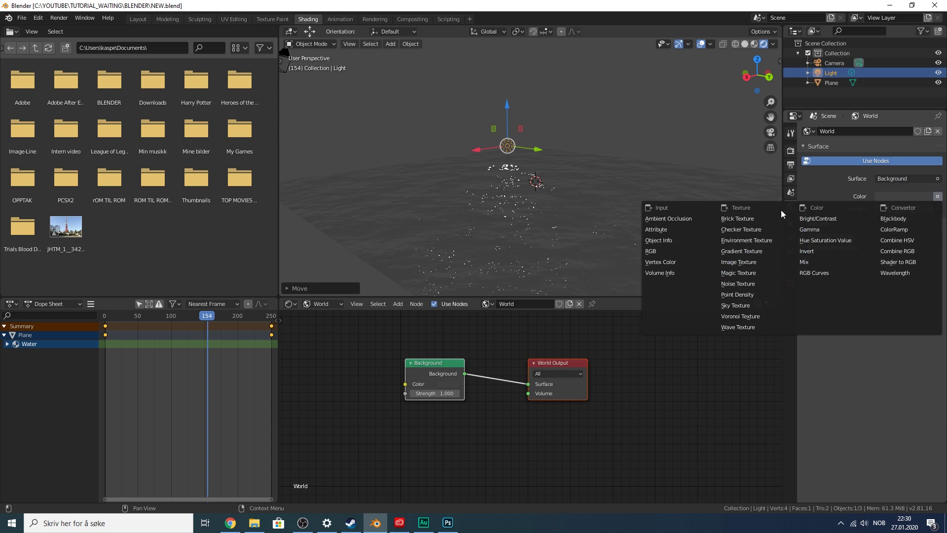
click(763, 239)
middle_drag(471, 348, 567, 353)
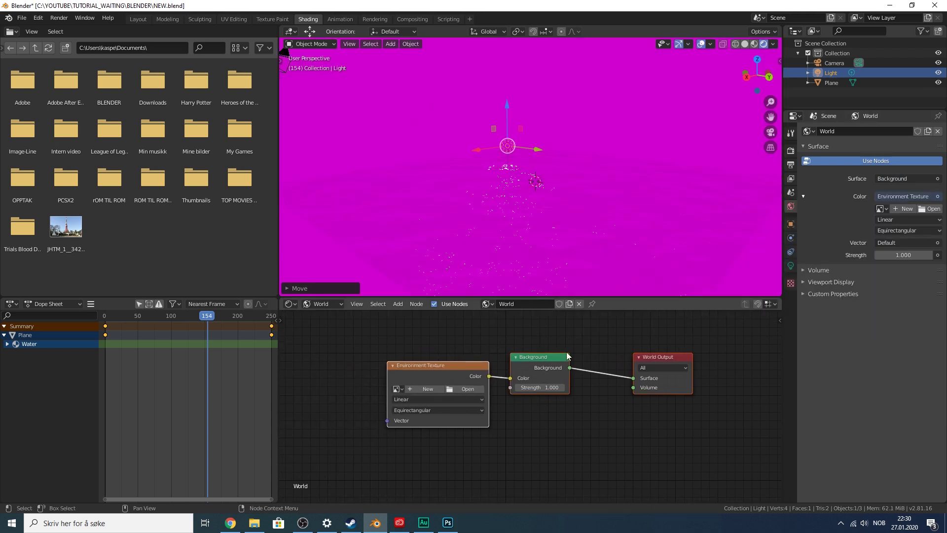
- Load moonless_golf_4k.hdr from the Photoshop project folder into the Environment Texture node
click(462, 390)
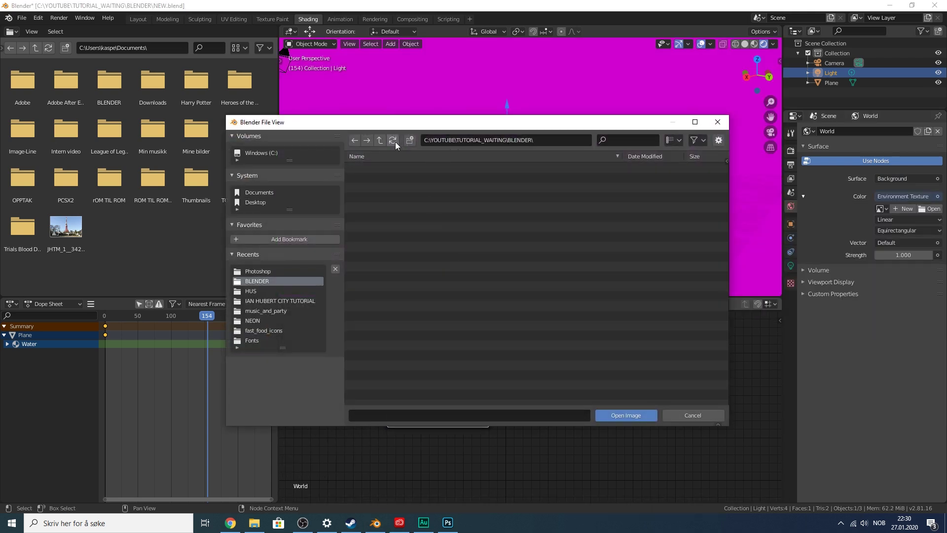
click(379, 142)
double_click(371, 177)
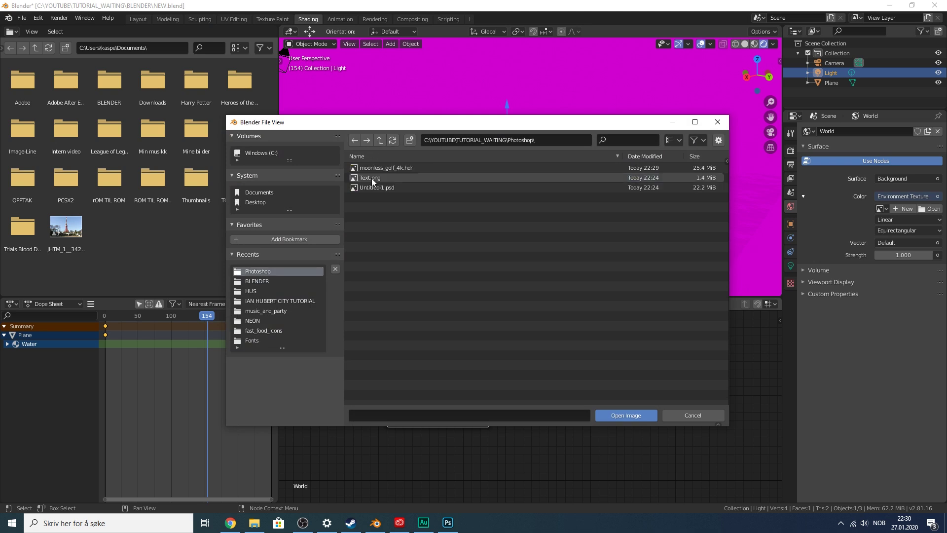
double_click(403, 168)
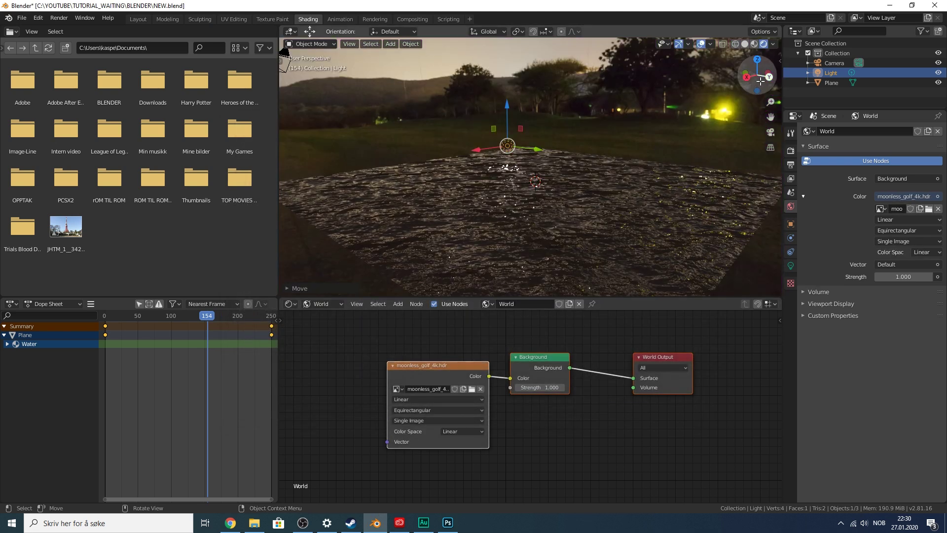
- Enable Screen Space Reflections and Motion Blur in the Eevee render settings
drag(762, 80, 715, 120)
drag(671, 99, 681, 106)
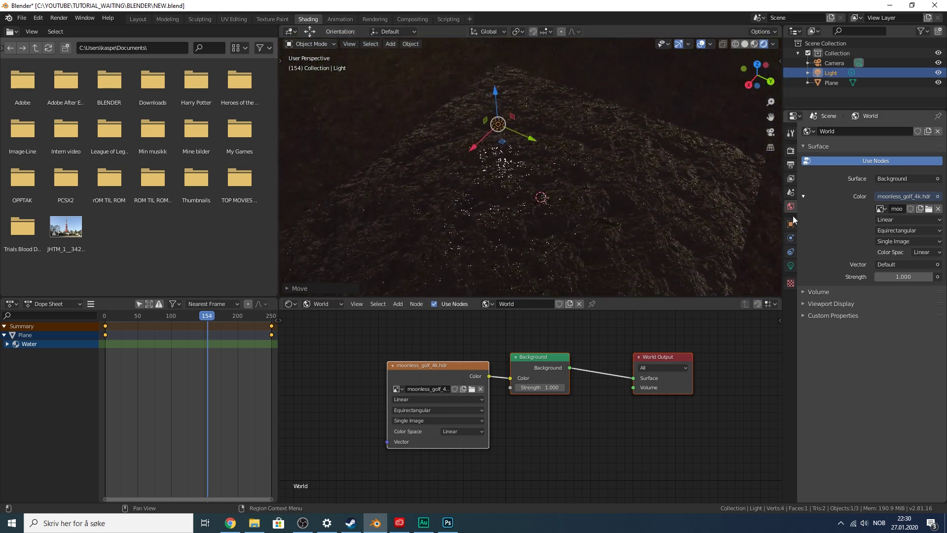
click(791, 151)
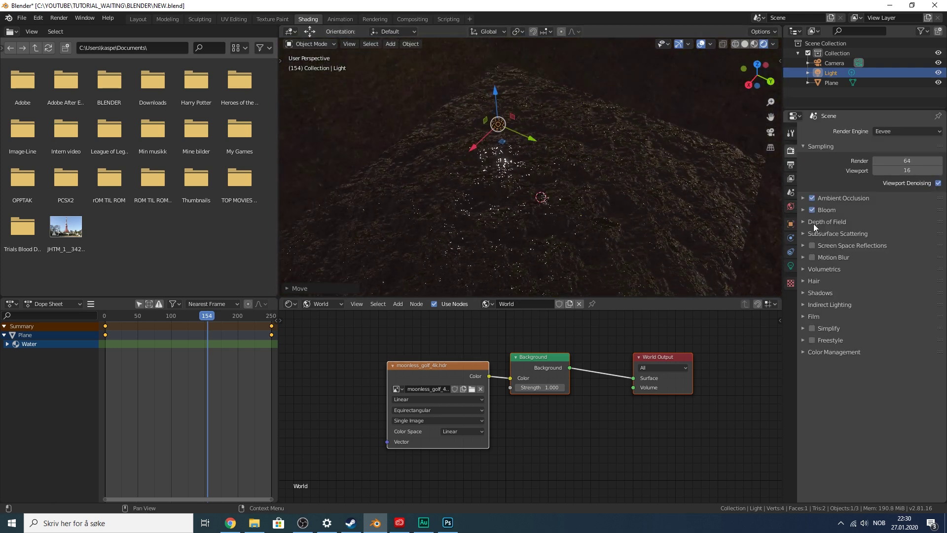
click(813, 245)
click(813, 257)
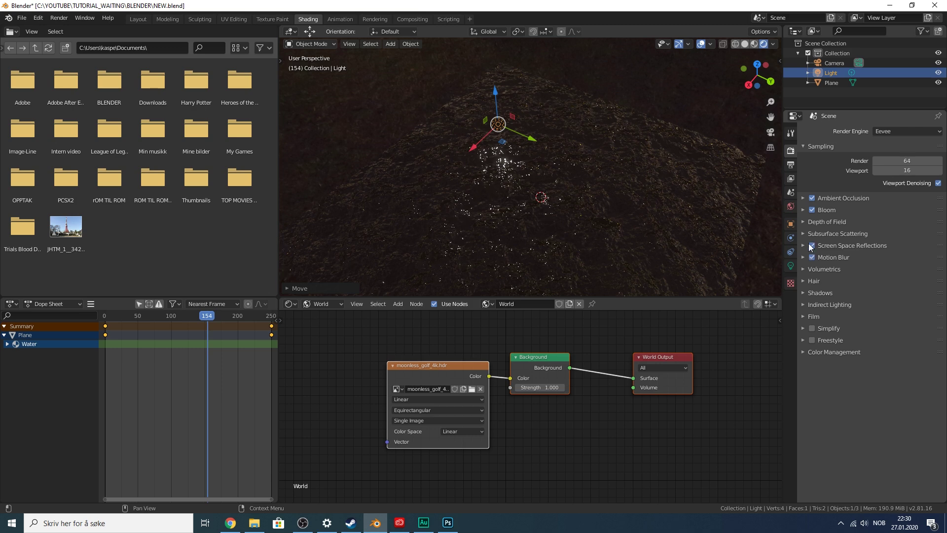
- Switch Ambient Occlusion and Bloom off and back on to compare their effect on the water
click(812, 198)
click(810, 210)
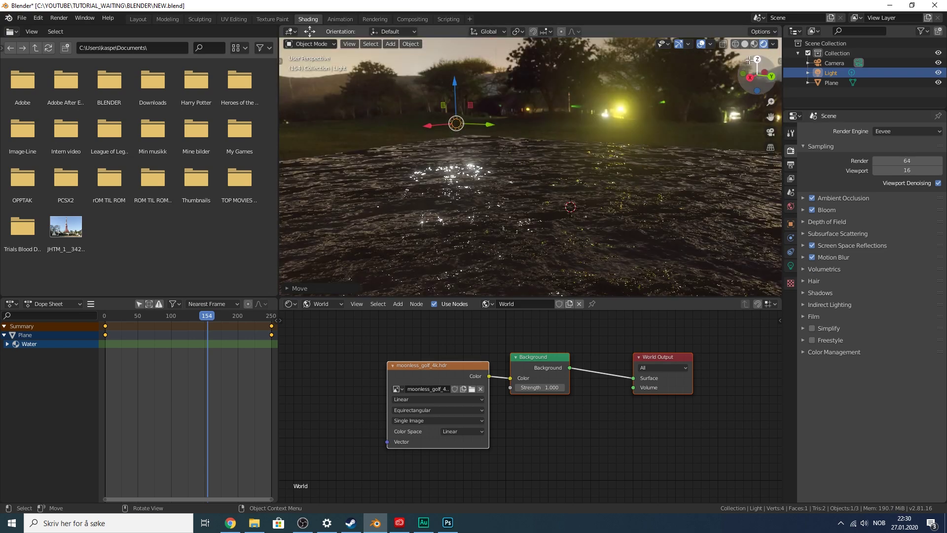
drag(750, 59, 792, 214)
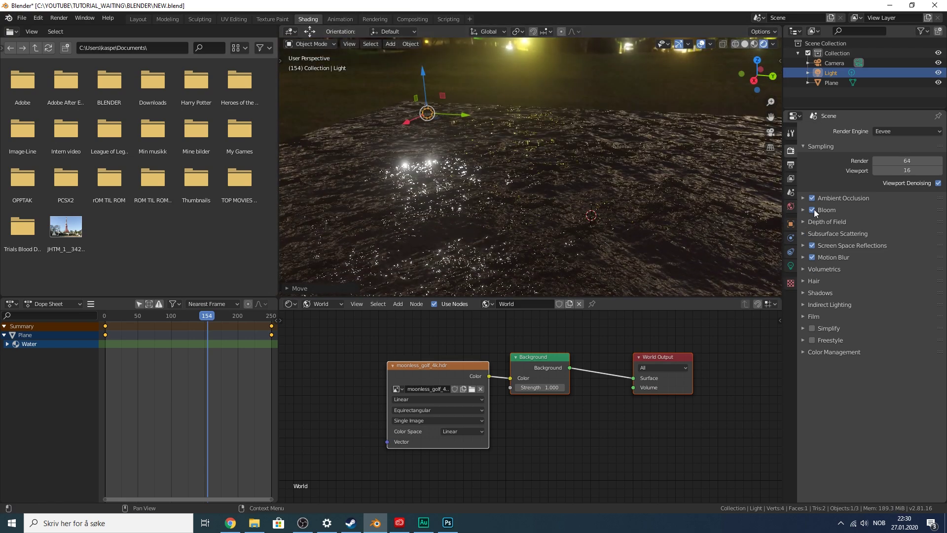
click(812, 209)
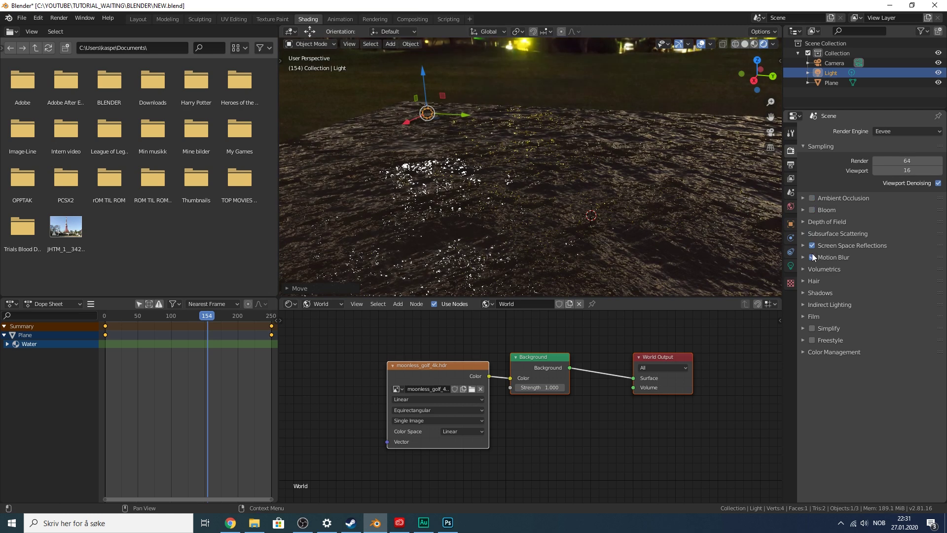
click(813, 210)
click(813, 198)
drag(759, 101, 751, 75)
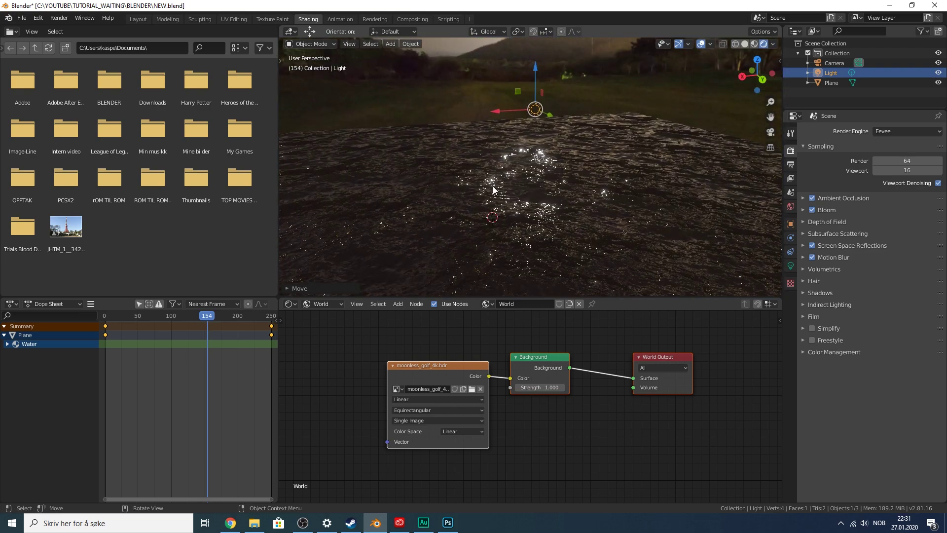
- Add a Texture Coordinate node in front of the moonless_golf_4k.hdr node in the World shader
click(418, 342)
middle_drag(375, 344, 516, 351)
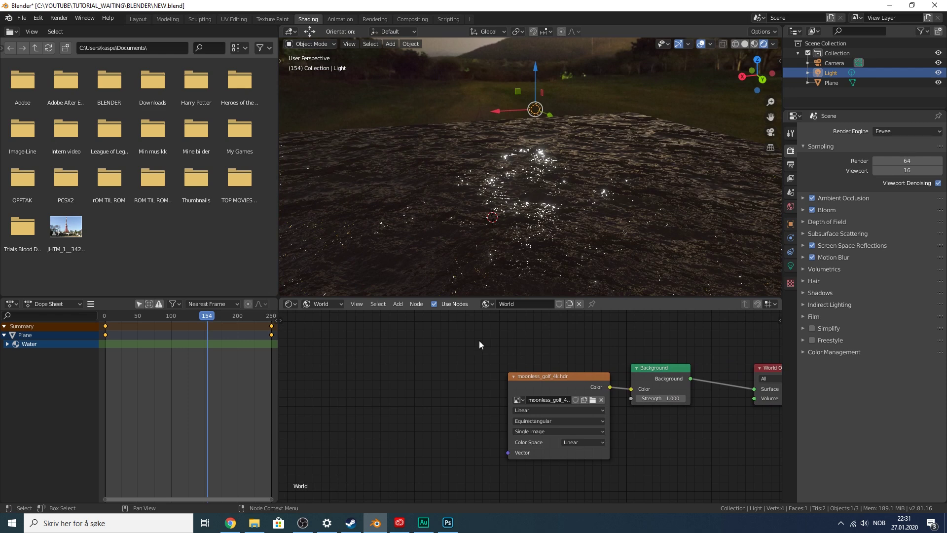
click(535, 387)
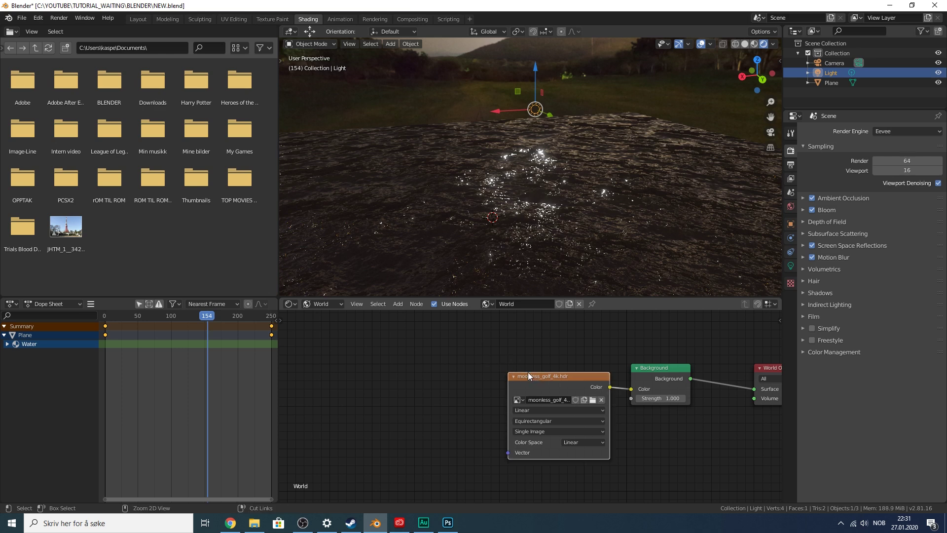
click(526, 372)
click(532, 378)
click(442, 358)
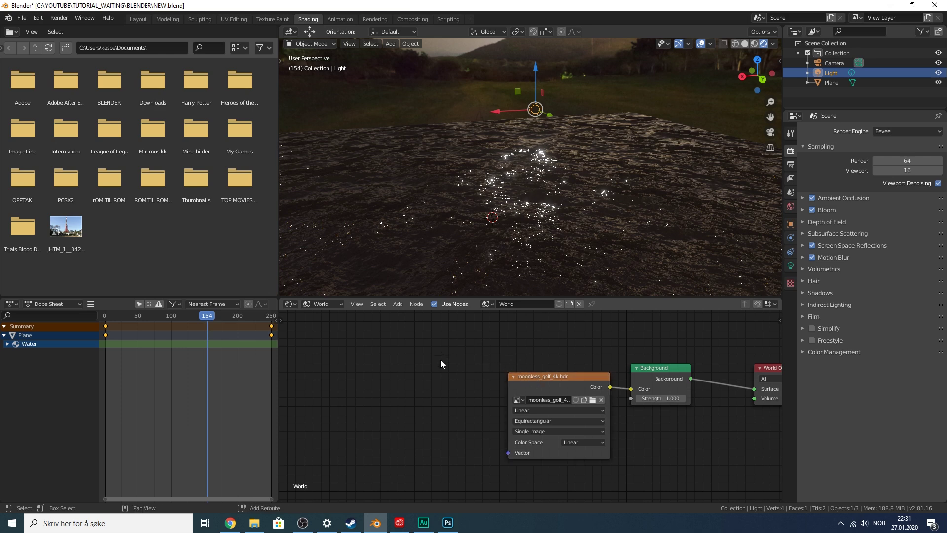
key(shift+a)
click(440, 360)
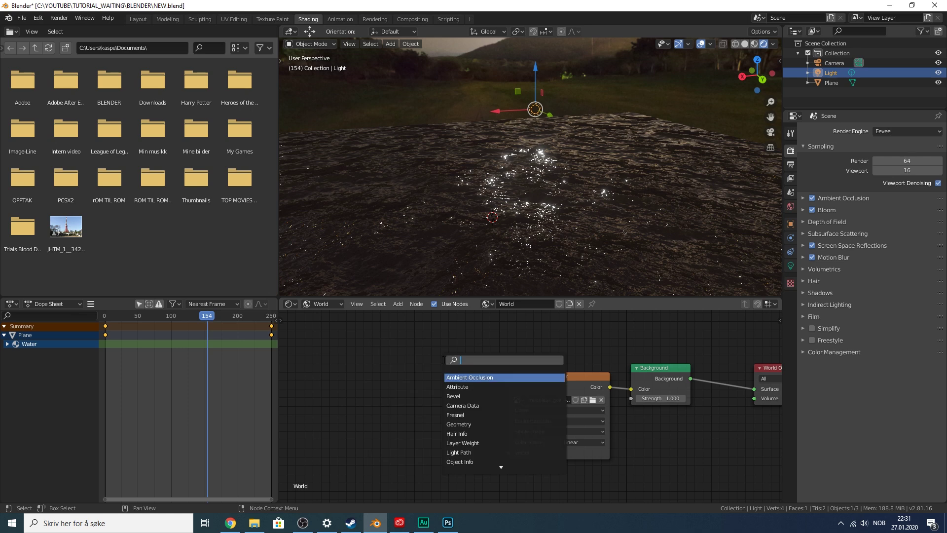
text(uv)
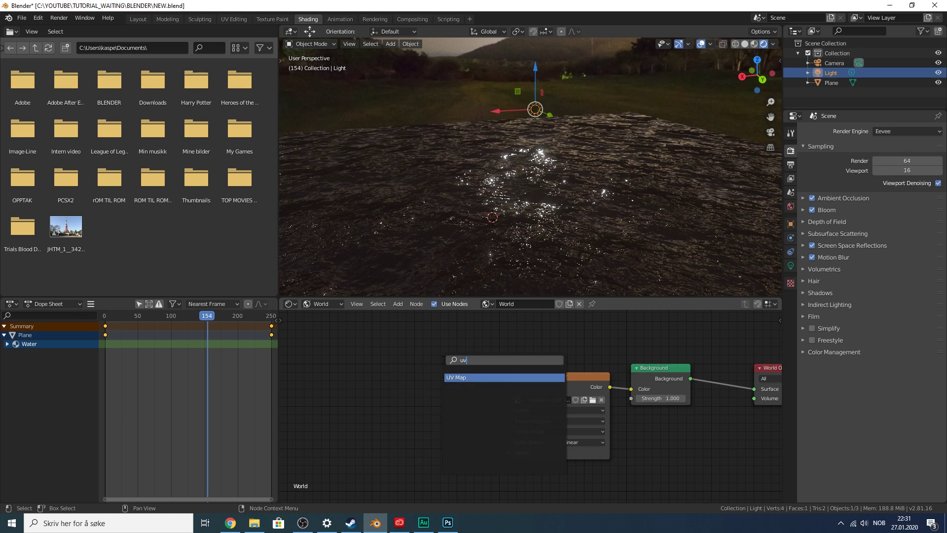
key(BackSpace)
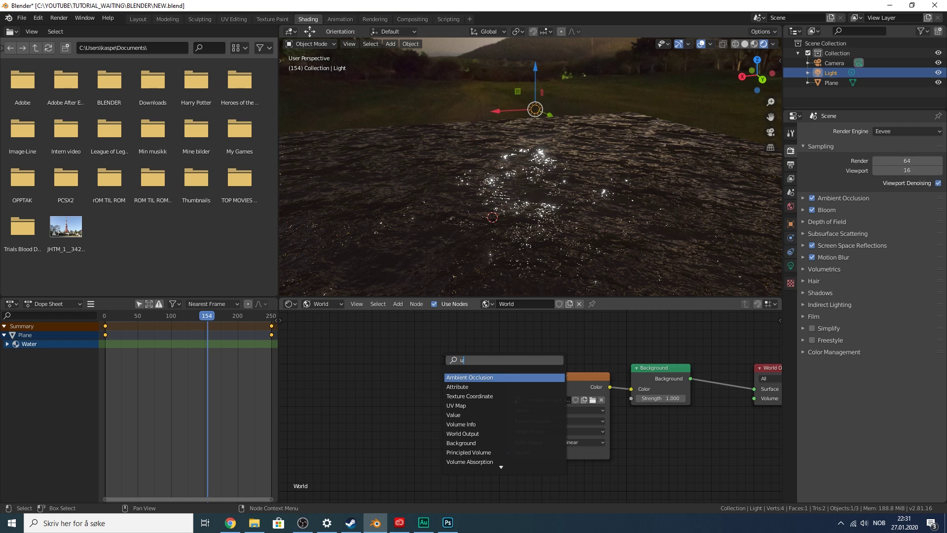
click(469, 396)
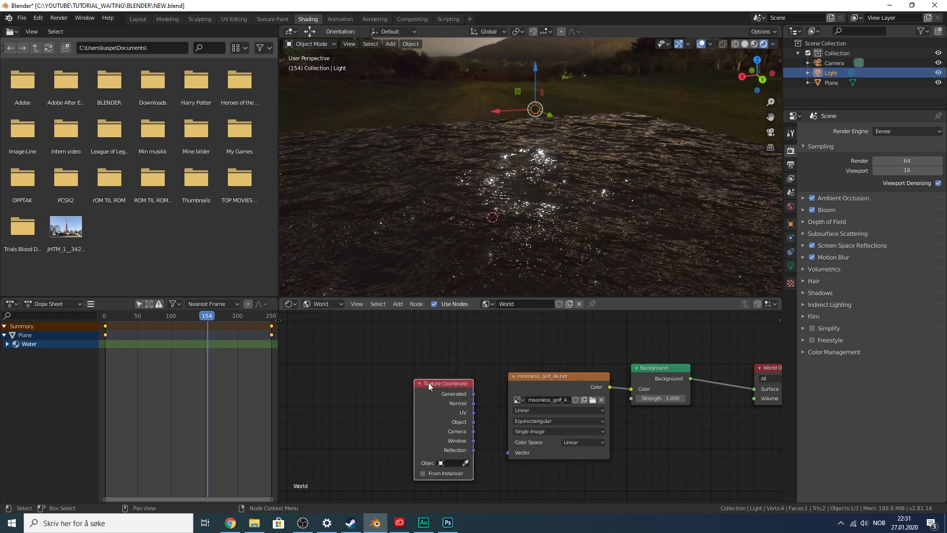
click(440, 372)
- Add a Mapping node between the Texture Coordinate and HDRI nodes, spacing the Texture Coordinate node farther away
key(shift+a)
click(454, 368)
text(mapp)
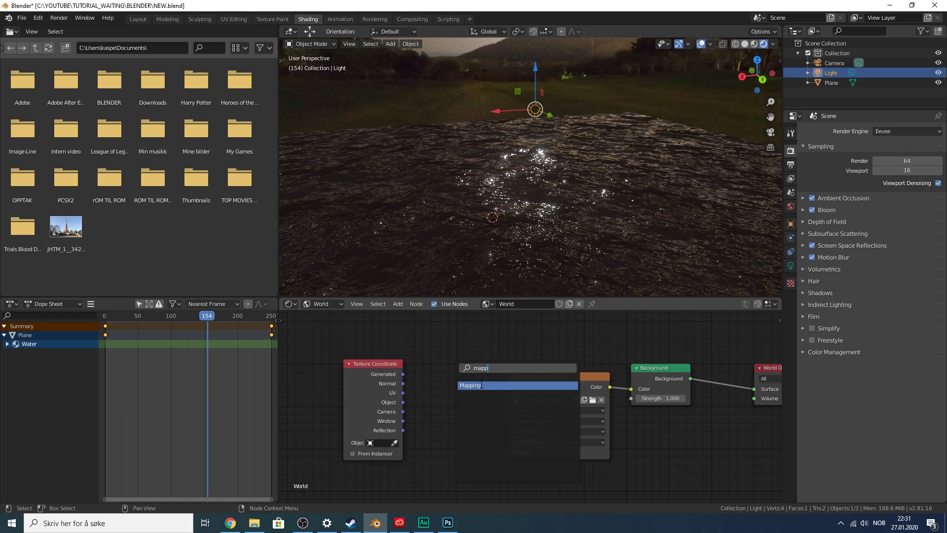
click(482, 385)
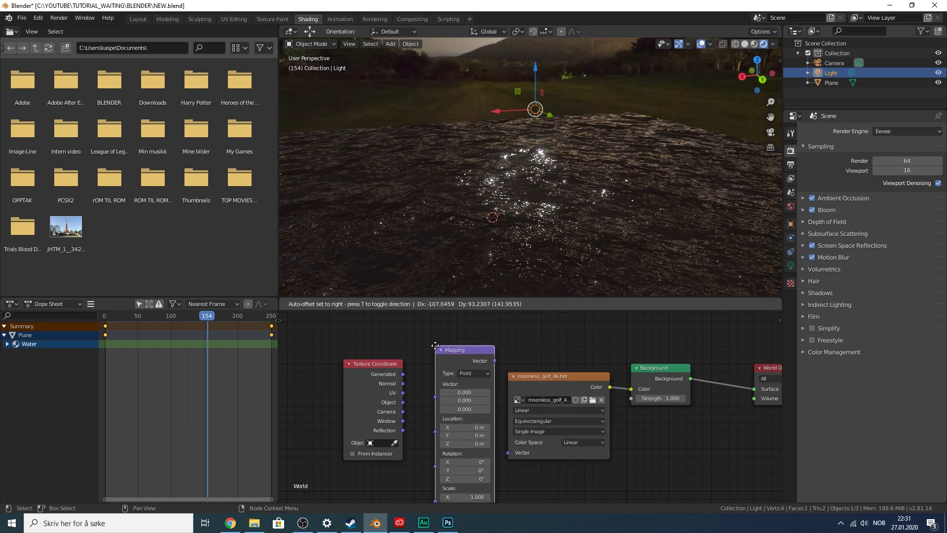
click(435, 346)
middle_drag(407, 352, 434, 348)
drag(408, 356, 365, 353)
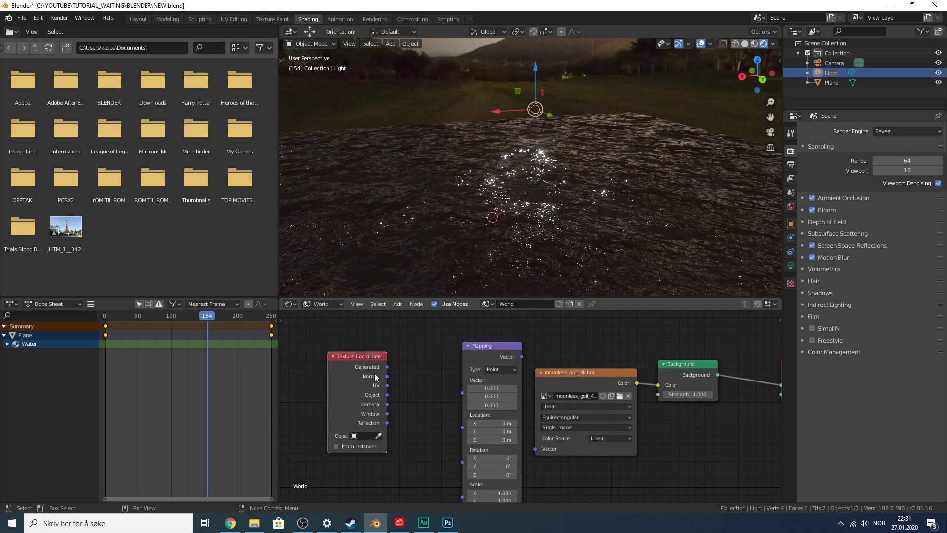
- Link the Generated coordinates to the Mapping node's Vector input, and the Mapping output to the HDRI node's Vector input
drag(387, 395, 462, 392)
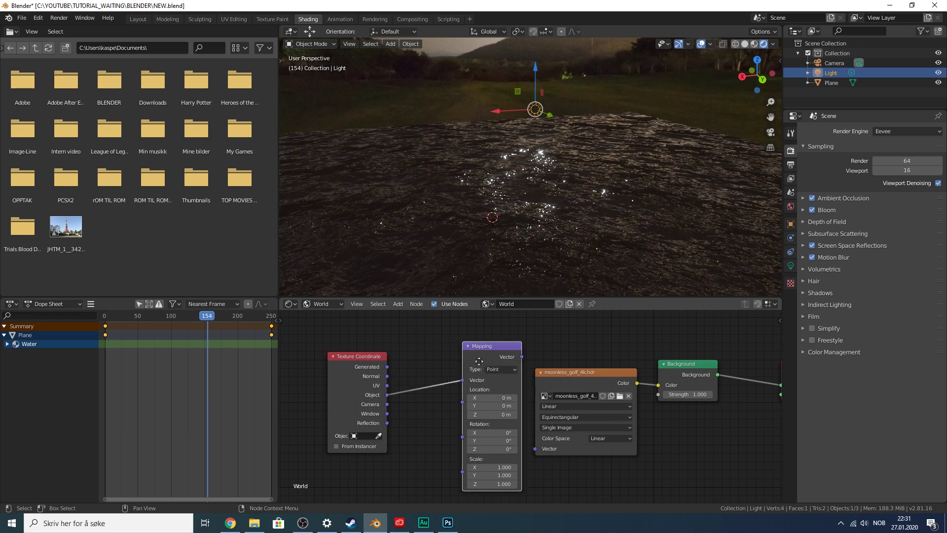
drag(480, 355, 534, 447)
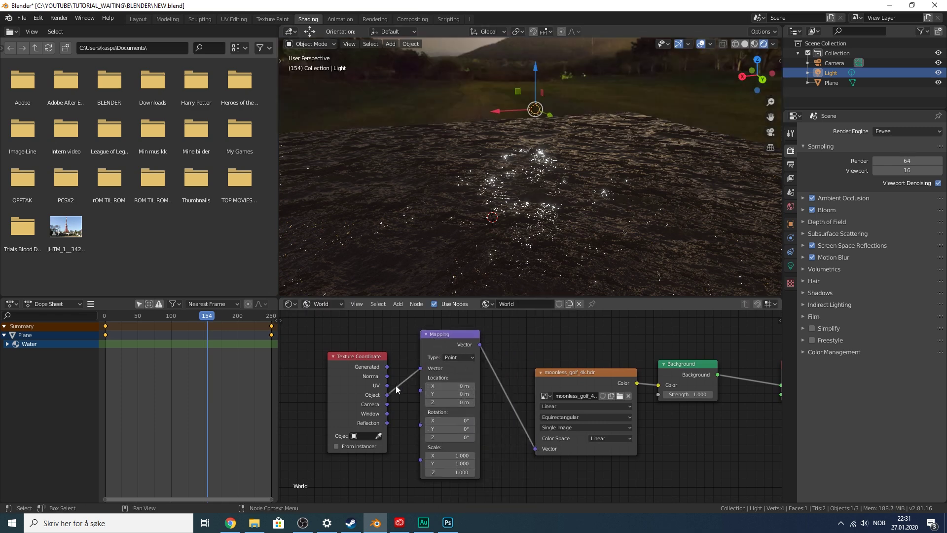
drag(387, 368, 421, 369)
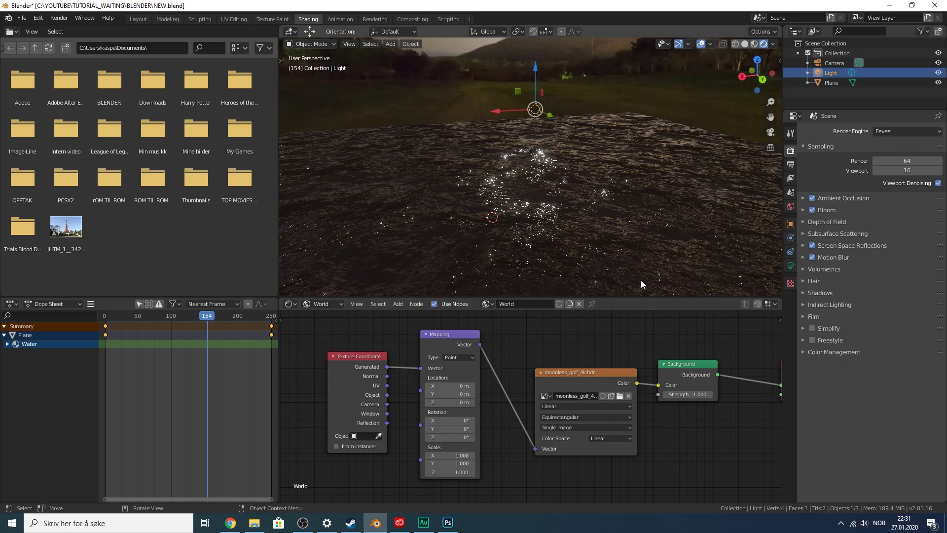
- Try a 65° Y rotation of the HDRI in the Mapping node, then undo it
drag(452, 428, 485, 428)
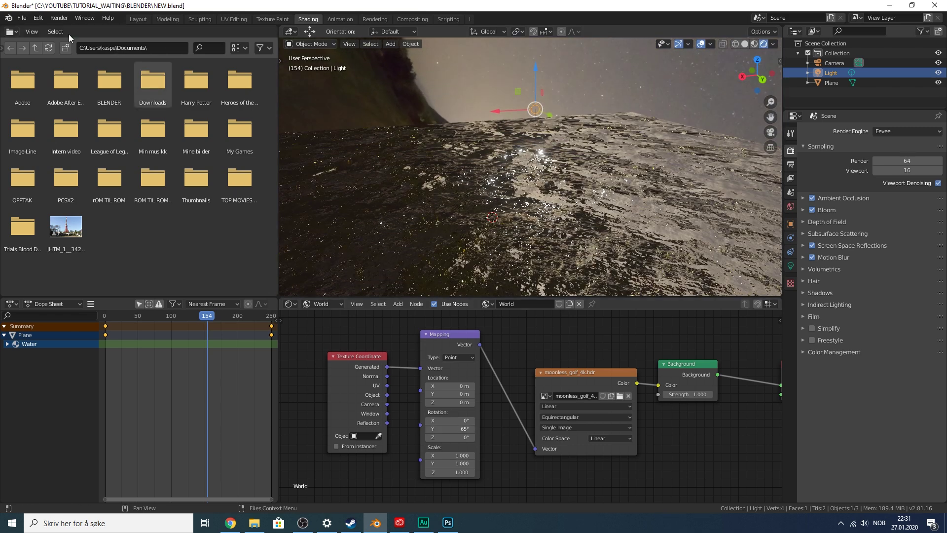
click(38, 18)
click(44, 35)
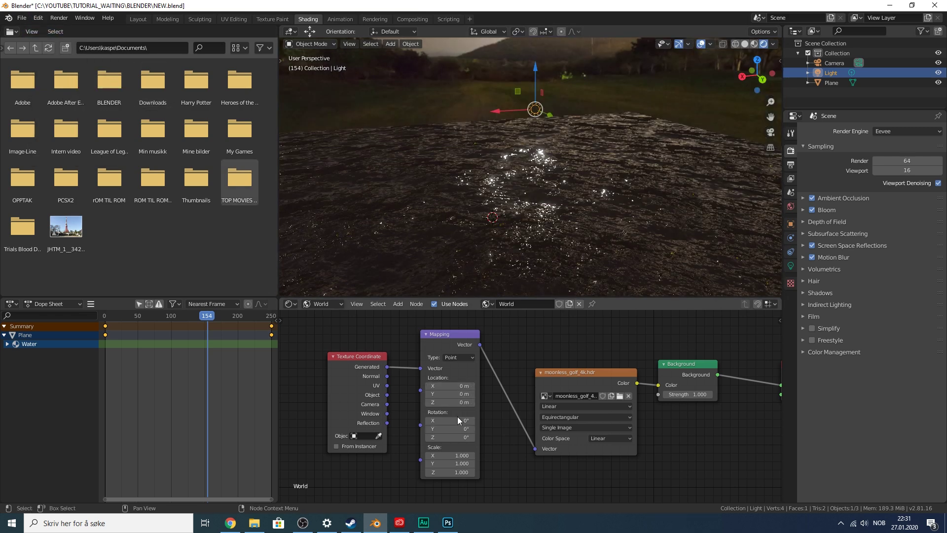
- Rotate the HDRI in the Mapping node to X -61.2°, Y -4.2° and Z -6.6° so the starry sky fills the background
drag(458, 438, 317, 422)
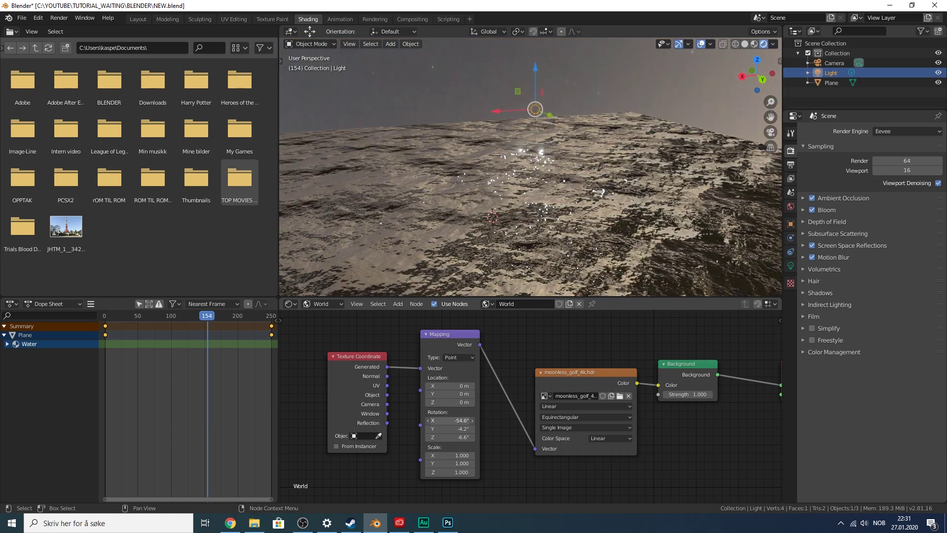
scroll(536, 203, down, 7)
scroll(545, 183, up, 2)
middle_drag(549, 173, 717, 134)
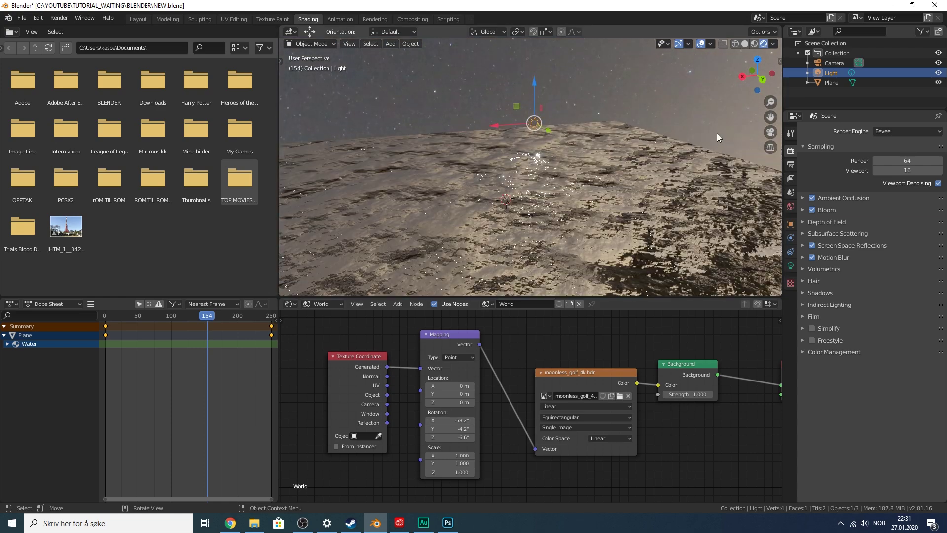
drag(758, 82, 758, 68)
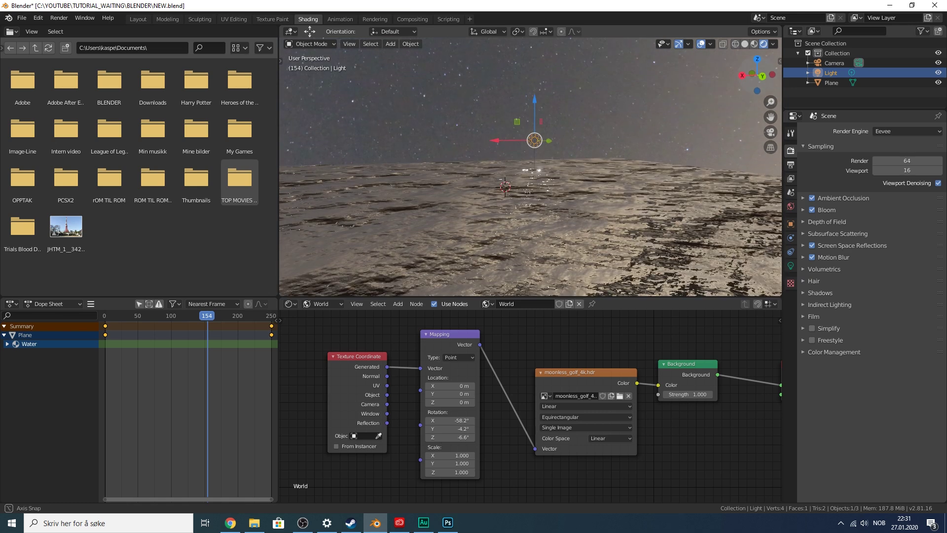
drag(770, 116, 780, 136)
scroll(531, 167, up, 3)
drag(450, 421, 439, 421)
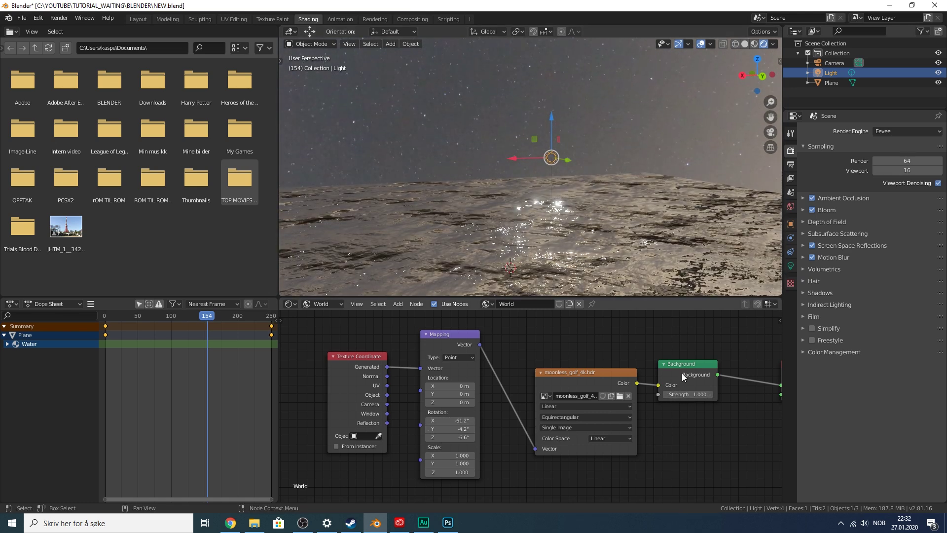
- Set the World Background node's Strength to 0.2
middle_drag(680, 418, 460, 348)
scroll(463, 358, up, 2)
click(464, 371)
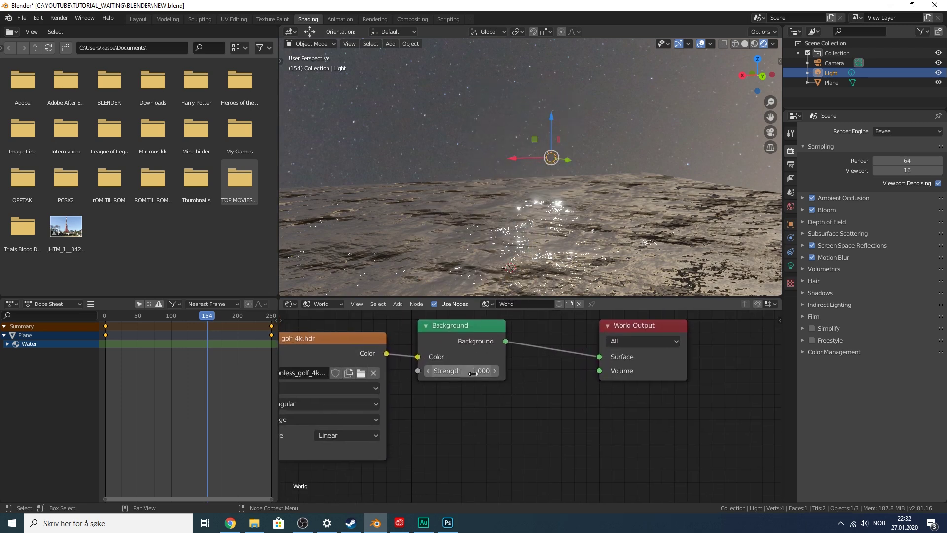
text(0.2)
key(Return)
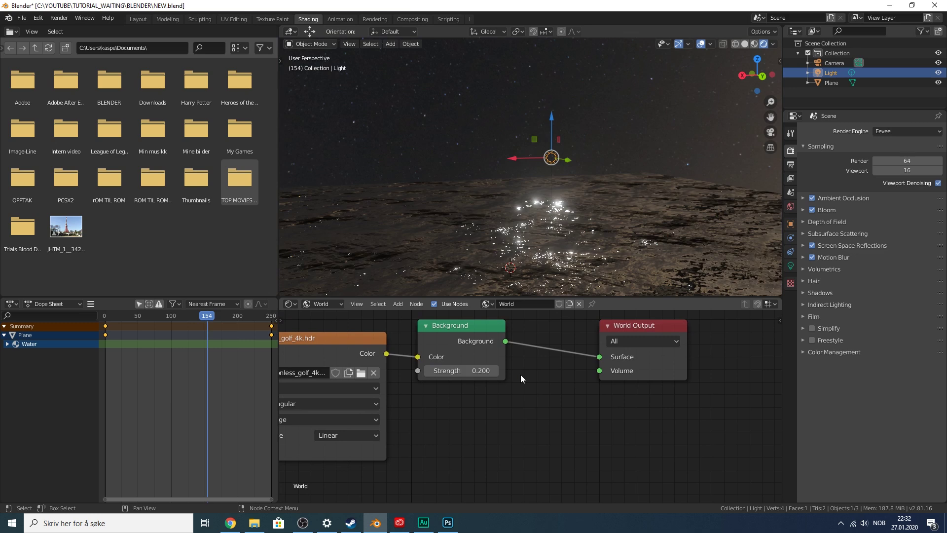
- Try a Strength of 0.02 on the World Background node
click(474, 371)
text(0)
key(Return)
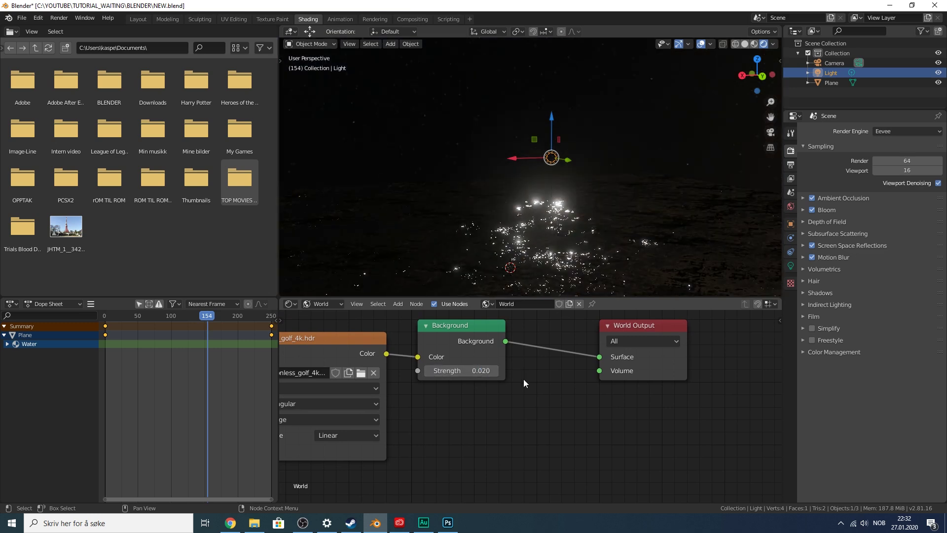
- Set the World Background node's Strength to 0.05 and save the file
click(480, 372)
key(BackSpace)
text(5)
key(Return)
key(ctrl+s)
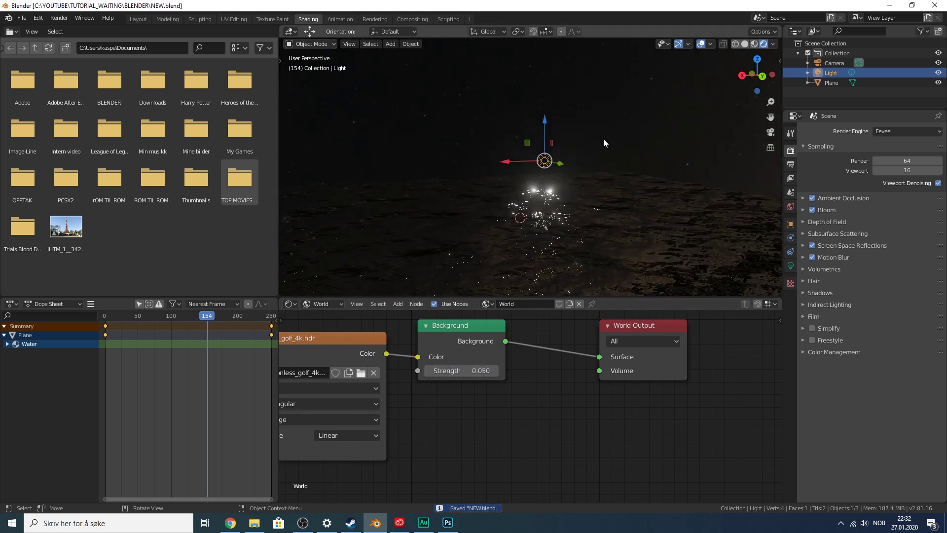
- Switch to the Layout workspace and add a UV sphere at the scene origin
scroll(603, 139, down, 2)
drag(758, 75, 759, 100)
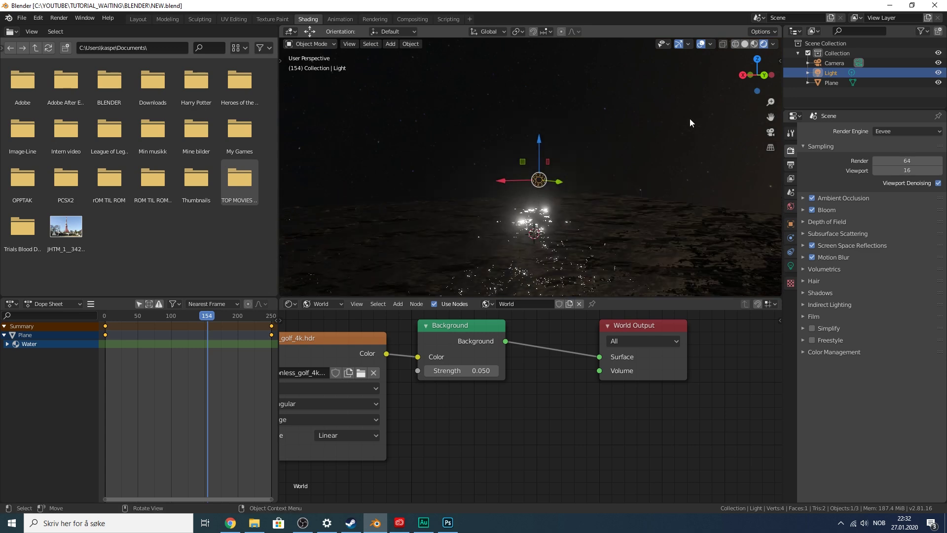
click(138, 18)
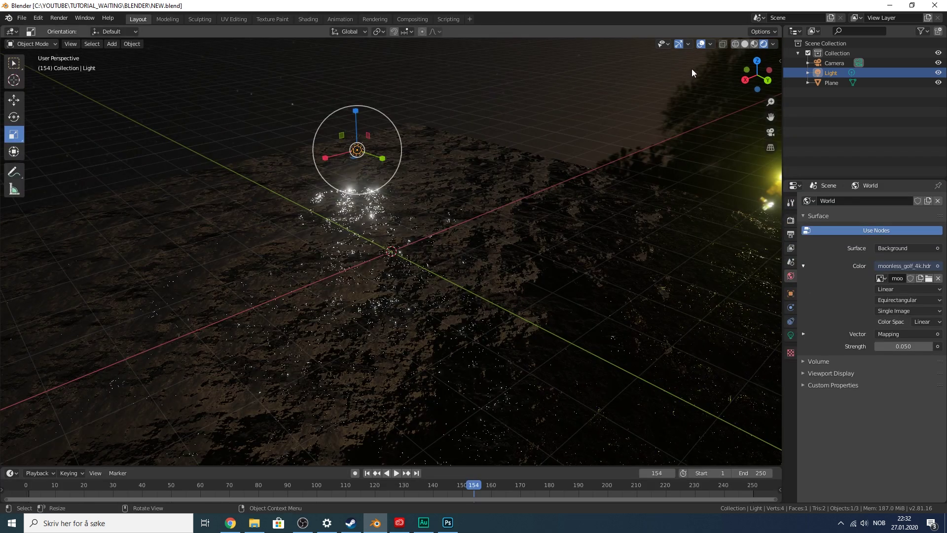
drag(760, 75, 741, 69)
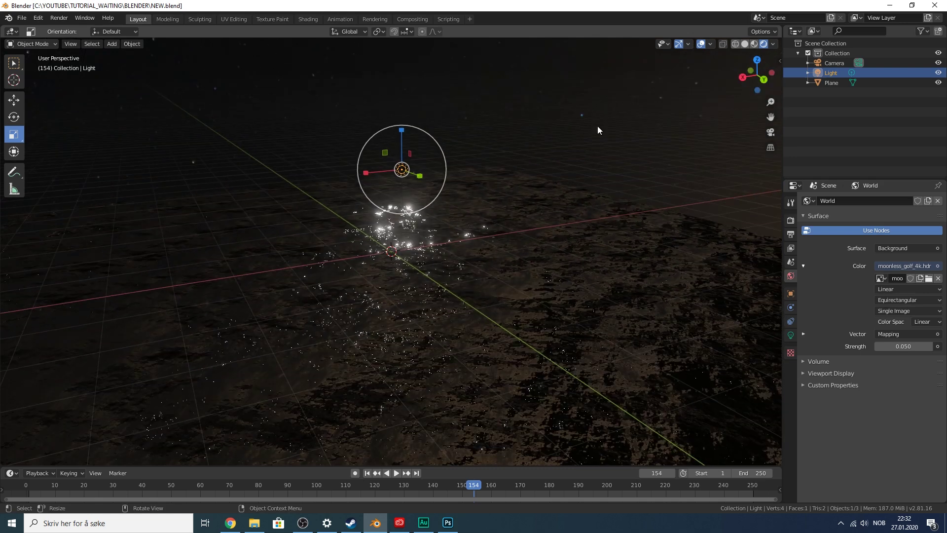
click(585, 115)
key(shift+a)
mouse_move(583, 115)
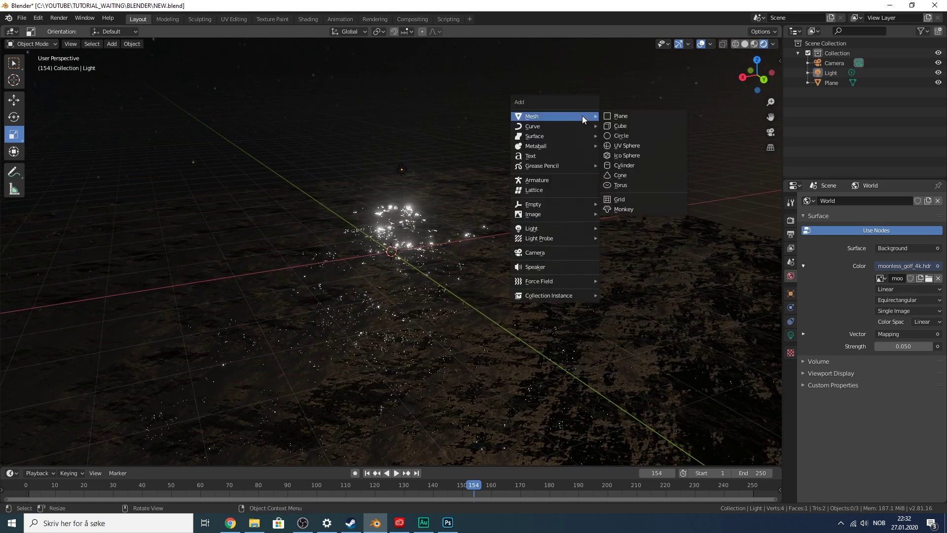
click(638, 145)
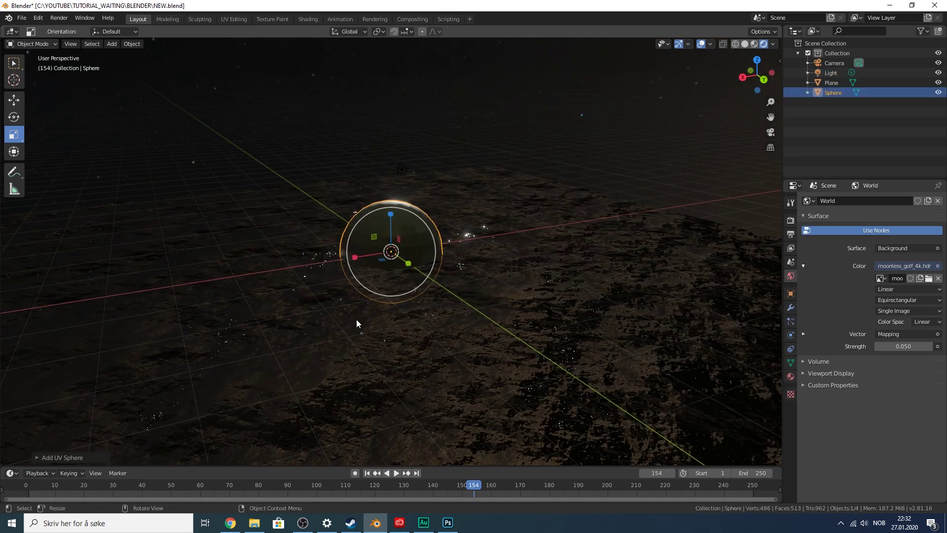
- Set the new UV sphere's Rings to 64
click(39, 457)
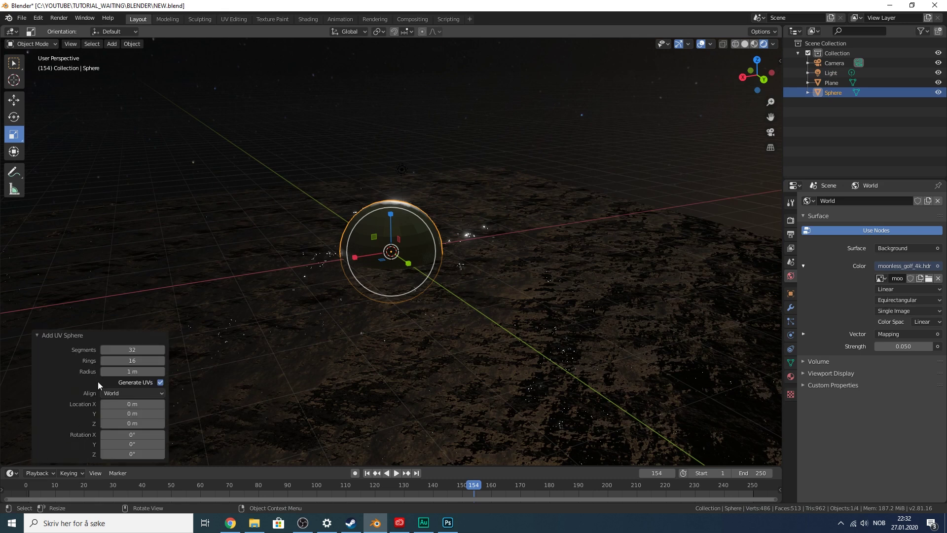
click(139, 361)
text(*4)
key(Return)
- Move the sphere along the Y and X axes until it sits just beyond the water plane's edge
key(shift+space)
key(g)
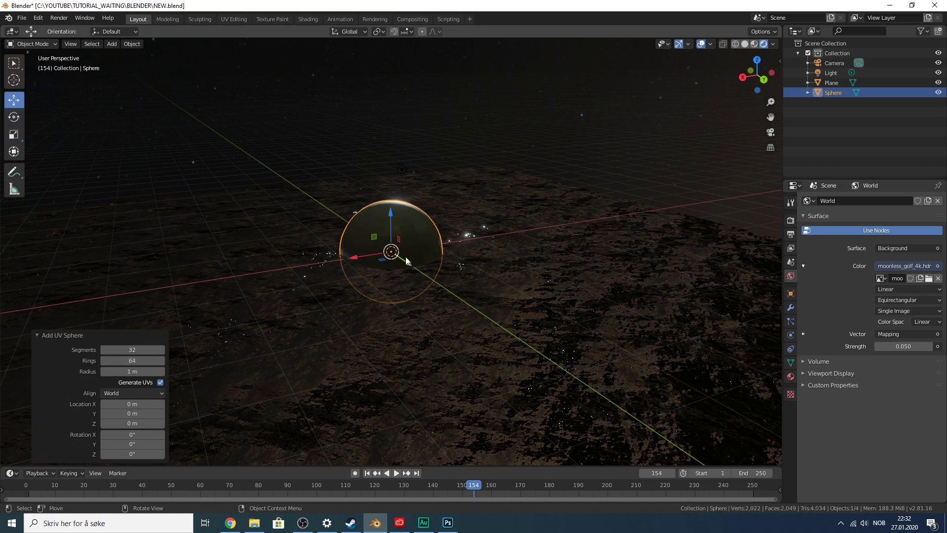
drag(407, 262, 303, 187)
drag(246, 181, 375, 172)
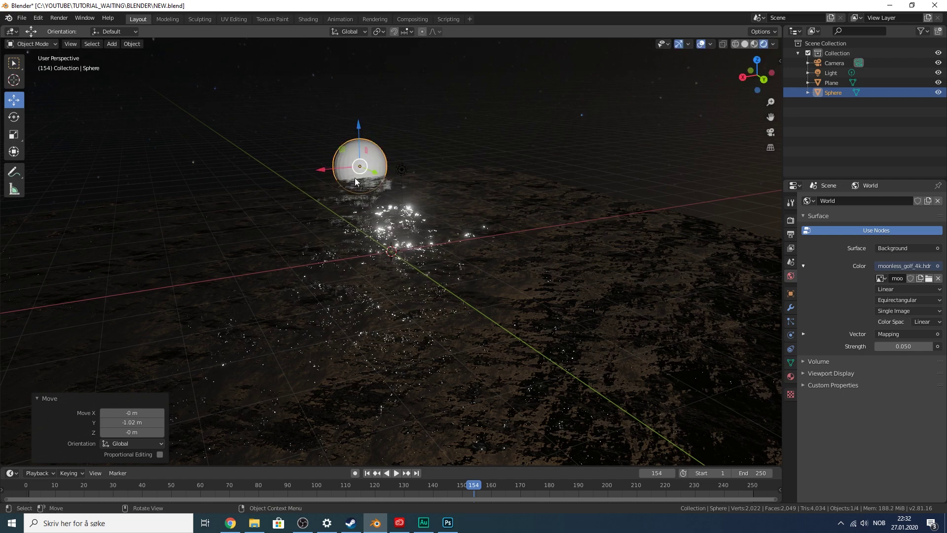
- Frame the sphere in the view and apply Shade Smooth to it
key(KP_Decimal)
scroll(369, 163, down, 5)
scroll(375, 162, up, 1)
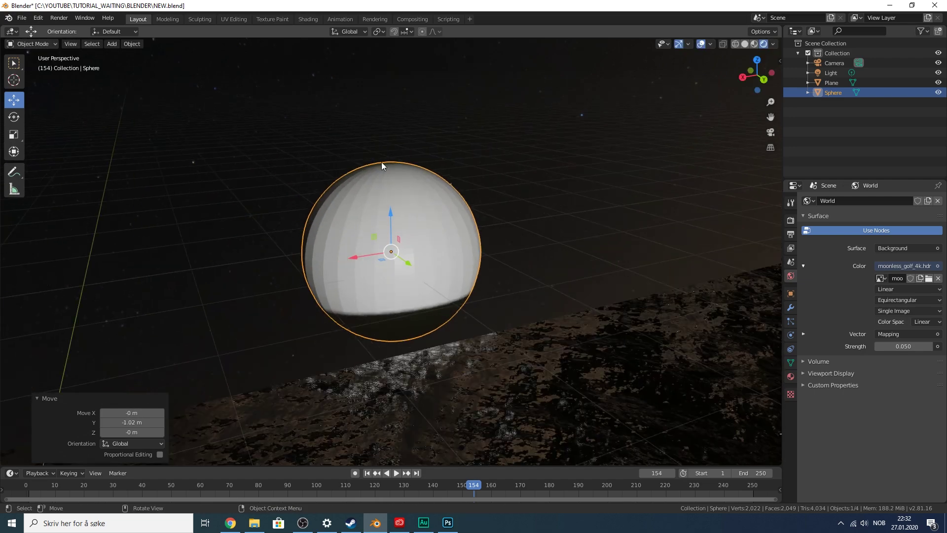
right_click(420, 194)
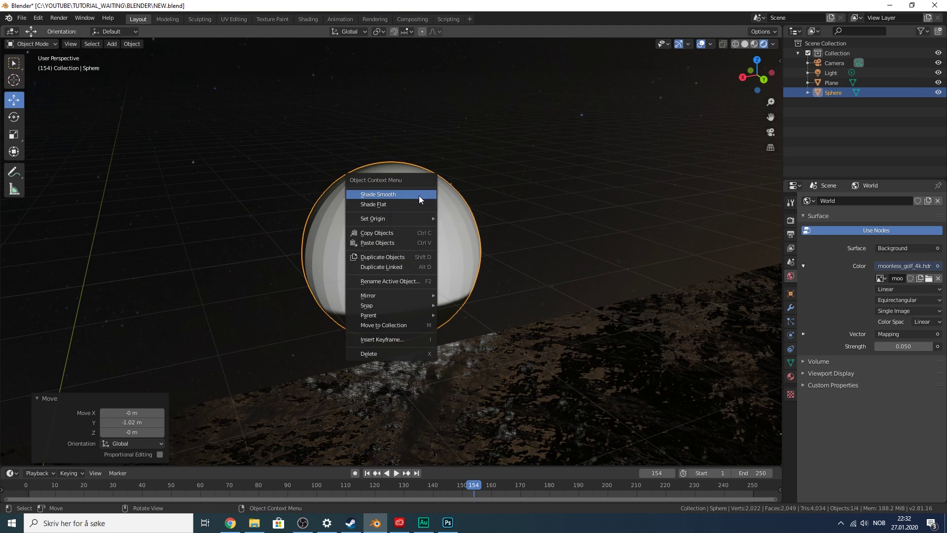
click(419, 195)
- Add a 2 m cube and move it along the Y axis towards the sphere
drag(744, 95, 680, 99)
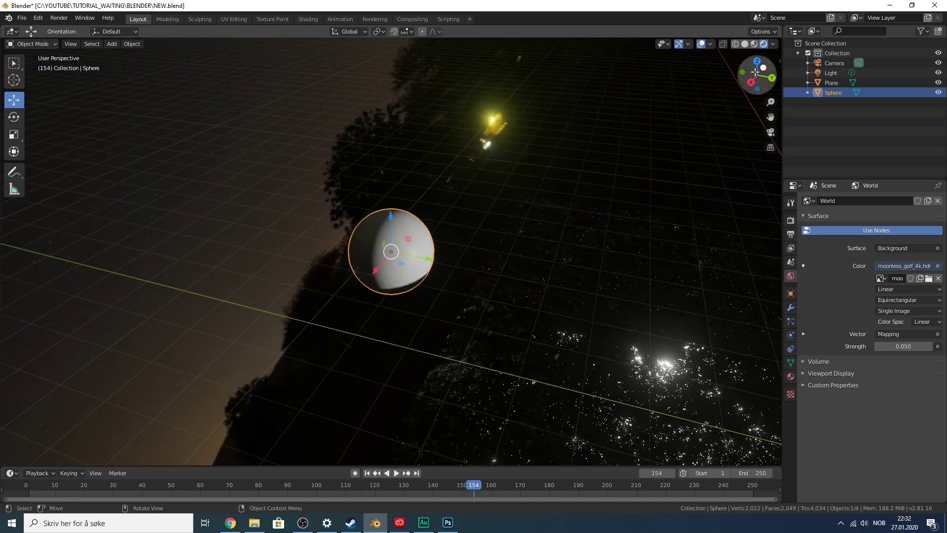
drag(760, 77, 670, 115)
key(shift+a)
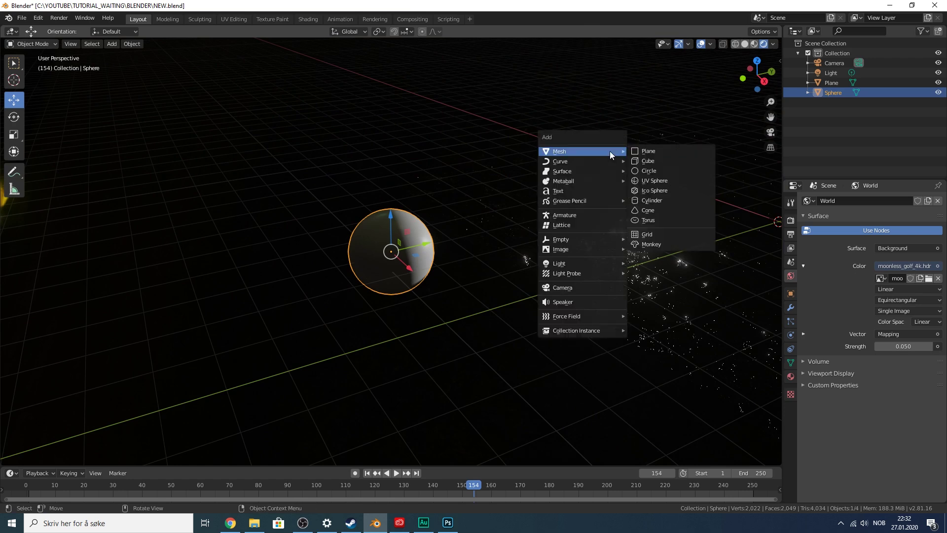
click(643, 161)
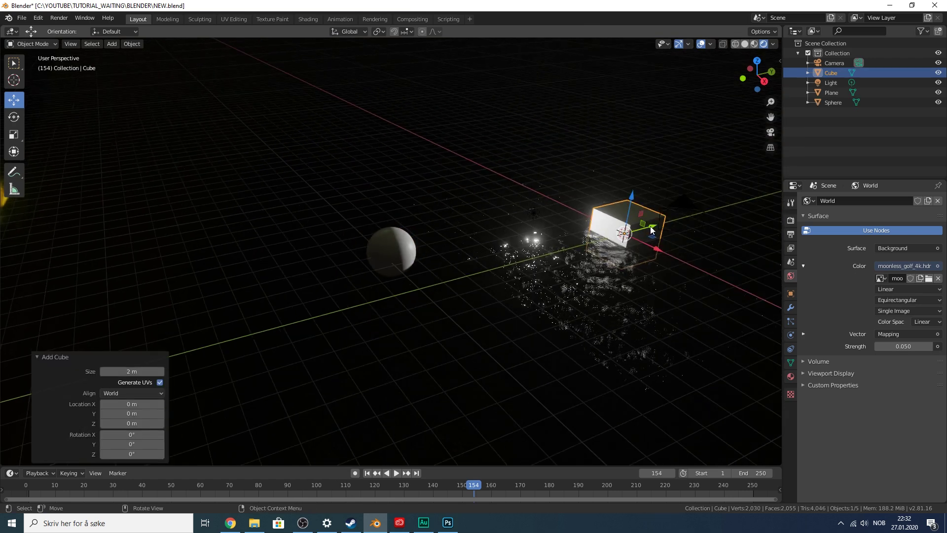
drag(651, 226, 408, 262)
- Flatten the cube into a thin slab wider than the sphere and position it around the sphere's middle
key(shift+space)
key(s)
scroll(393, 232, up, 5)
drag(389, 201, 429, 238)
key(shift+space)
key(g)
key(shift+space)
key(s)
key(shift+space)
key(g)
- In the front view, move the slab about 0.135 m along X to centre it on the sphere
click(831, 93)
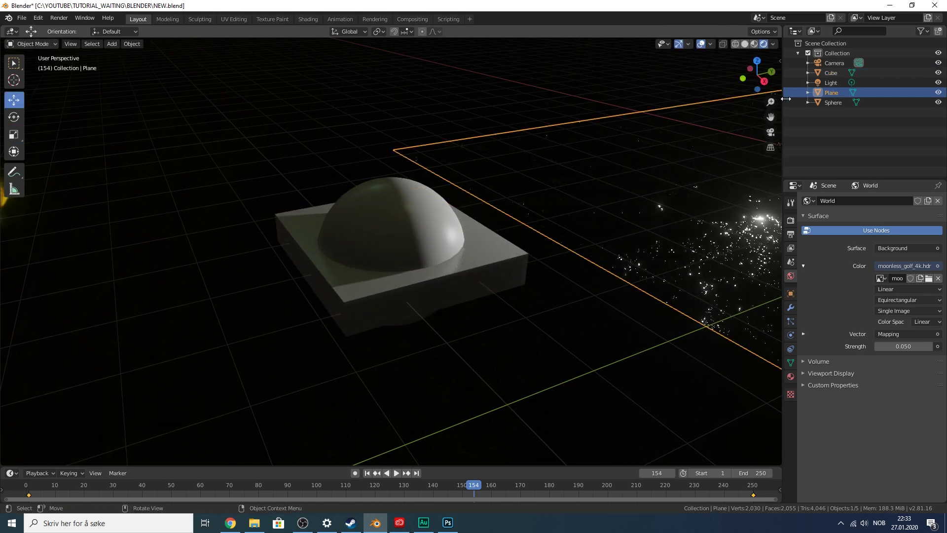
mouse_move(743, 78)
mouse_down()
mouse_move(751, 74)
mouse_move(563, 127)
mouse_move(753, 76)
mouse_up()
click(753, 77)
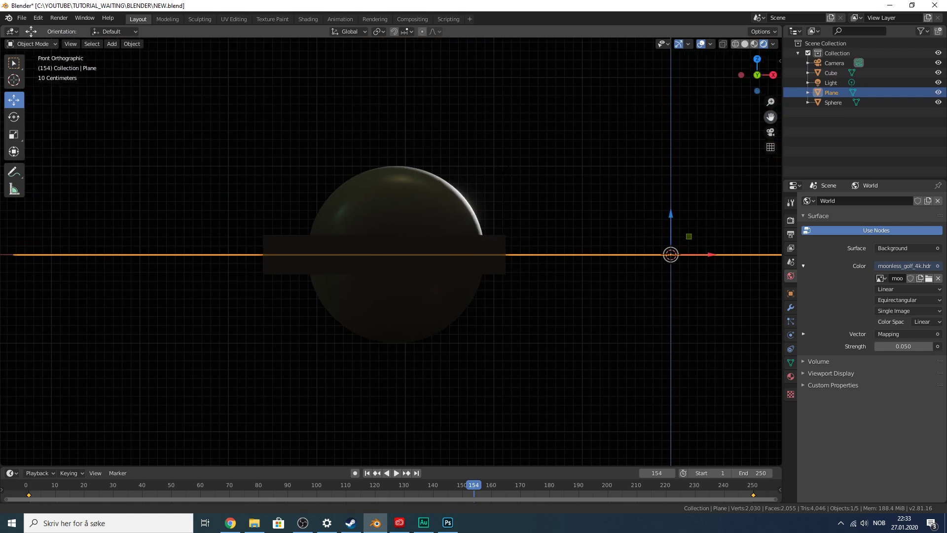
click(693, 121)
mouse_move(622, 126)
shift+middle_down()
mouse_move(659, 136)
mouse_move(615, 119)
shift+middle_up()
click(510, 240)
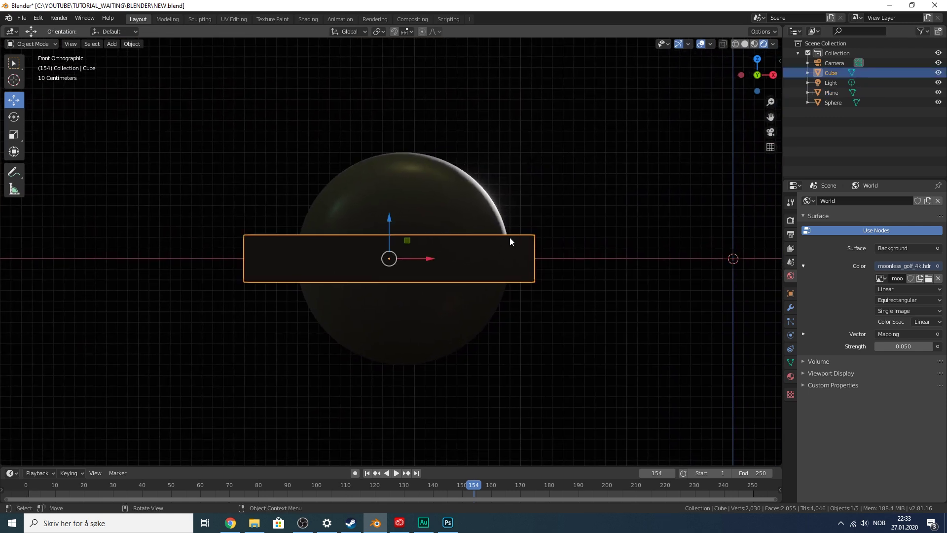
drag(427, 260, 441, 259)
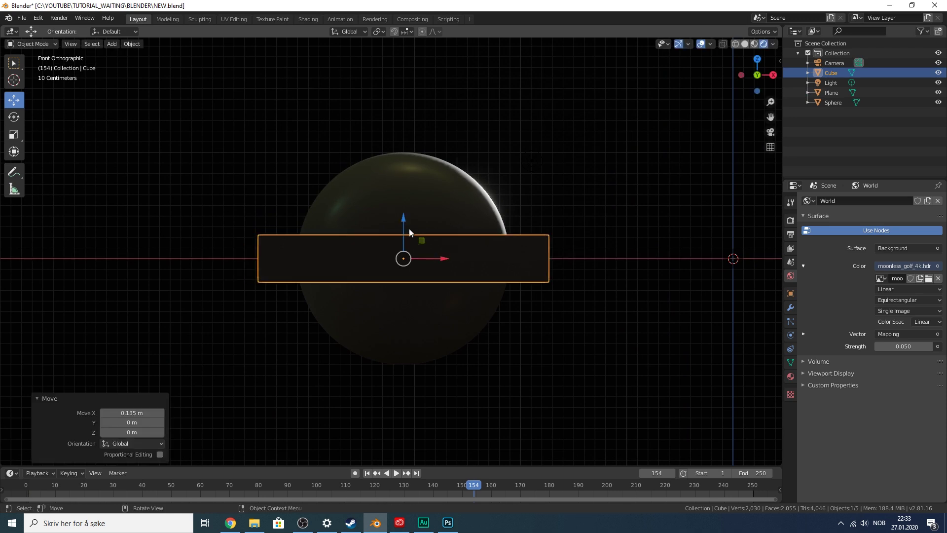
- Lower the slab along Z to just below the sphere's middle and make it slightly thinner
drag(407, 221, 404, 255)
key(shift+space)
key(s)
key(shift+space)
key(g)
key(shift+space)
key(s)
key(shift+space)
key(g)
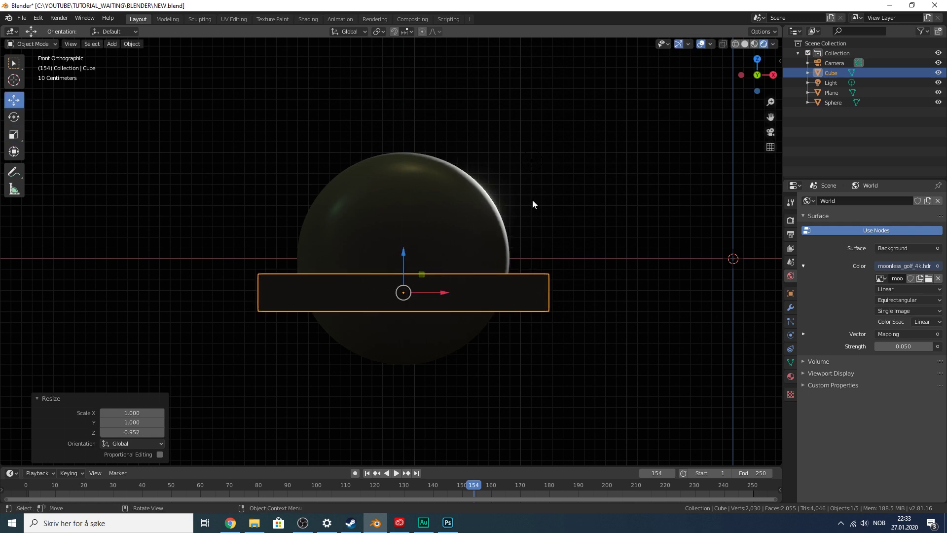
- Enter Edit Mode on the slab and select all of its linked faces
click(532, 161)
click(519, 288)
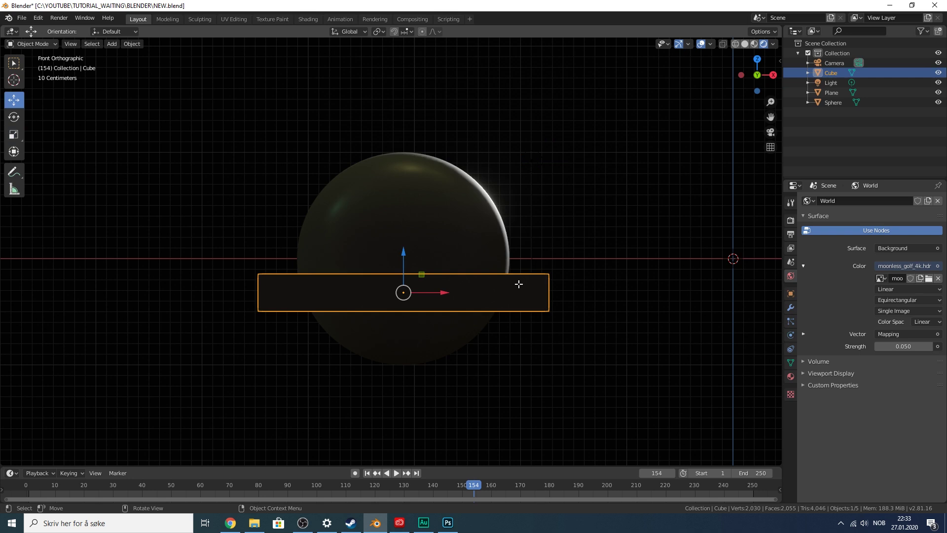
key(Tab)
middle_drag(526, 283, 612, 229)
click(561, 281)
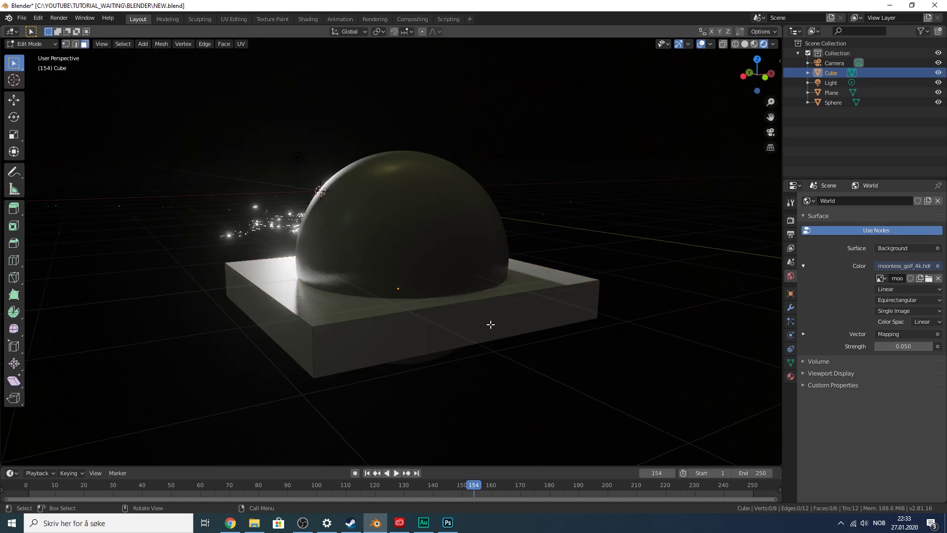
click(439, 329)
drag(755, 74, 694, 77)
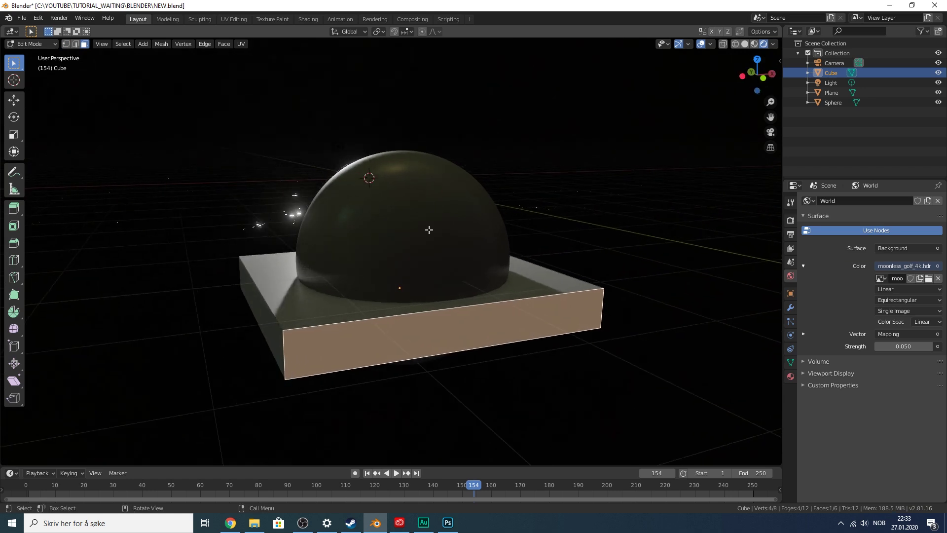
key(l)
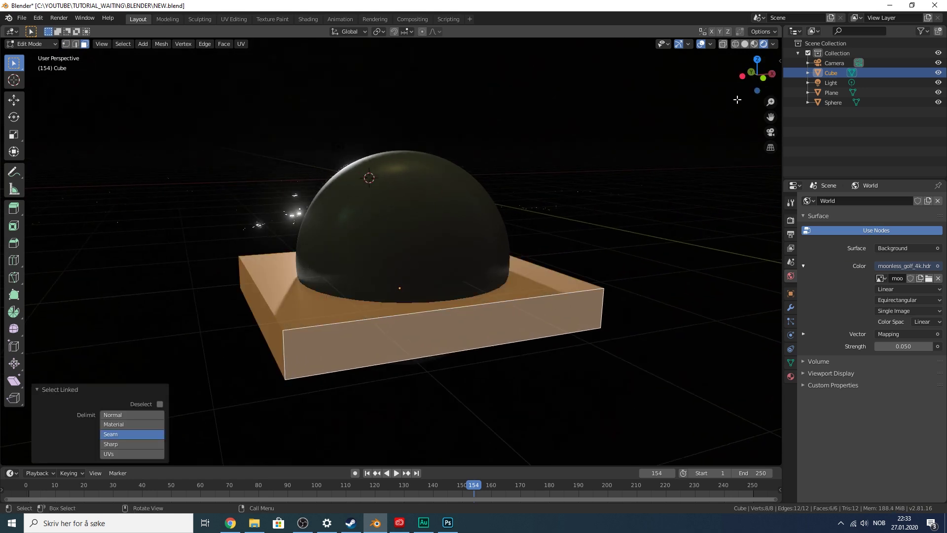
- Try changing the slab's face selection with the circle selection tool and return to the basic selection tool
mouse_move(752, 78)
mouse_down()
mouse_move(723, 68)
mouse_move(744, 77)
mouse_up()
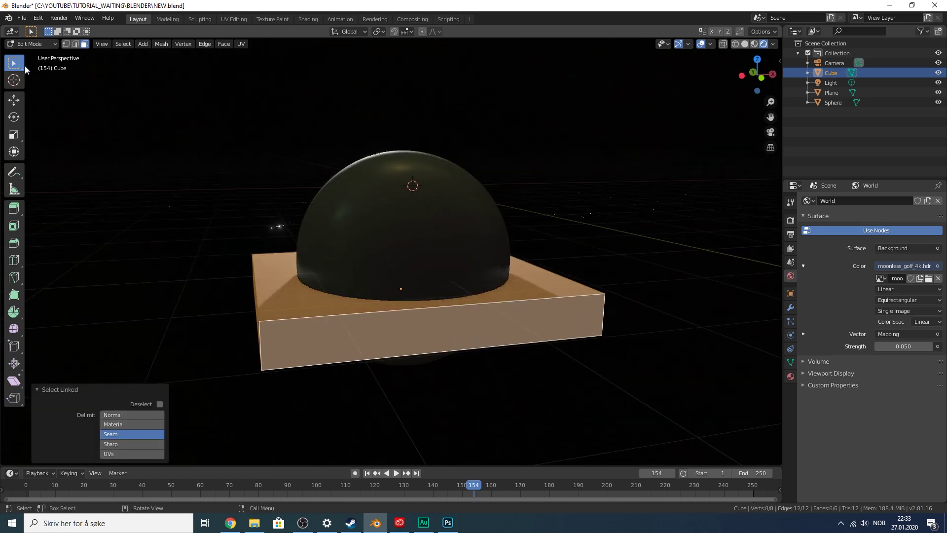
drag(16, 67, 33, 106)
drag(257, 232, 416, 345)
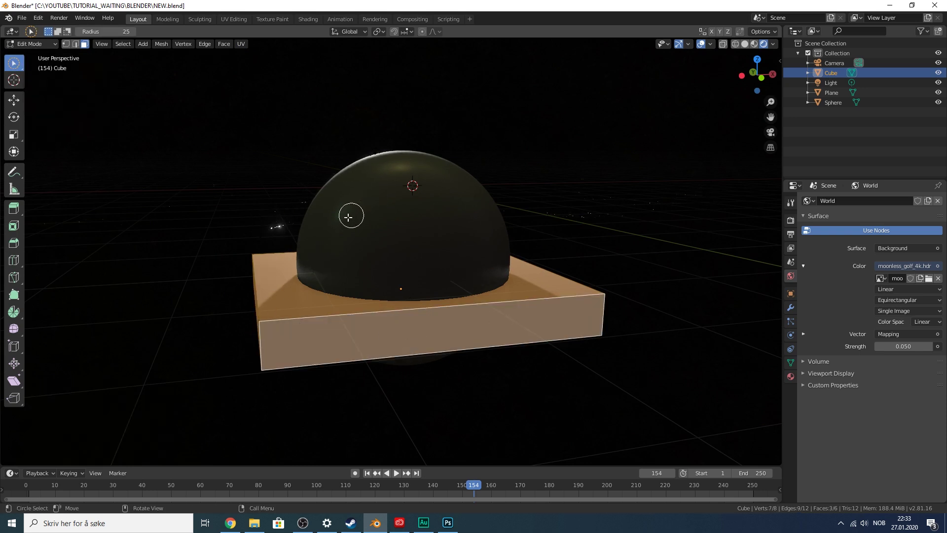
drag(755, 74, 700, 434)
click(13, 80)
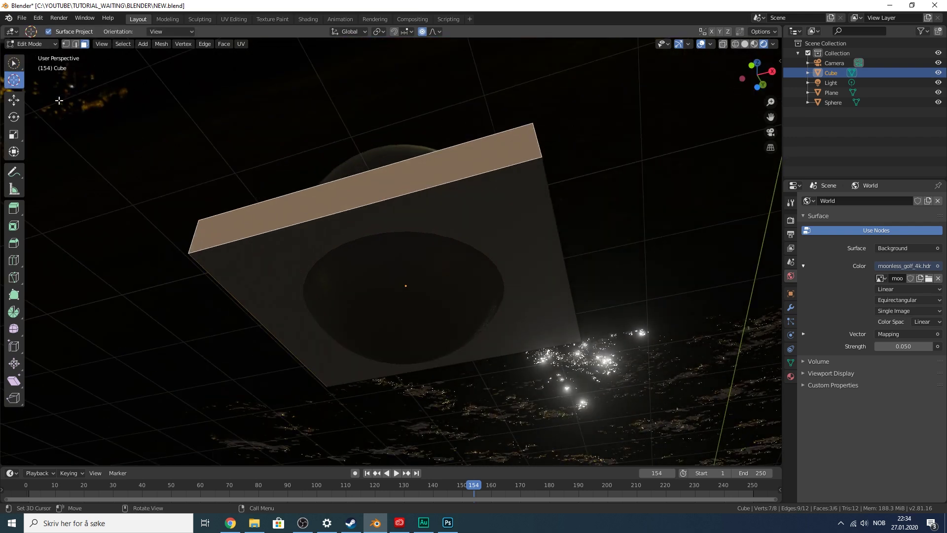
drag(14, 64, 52, 70)
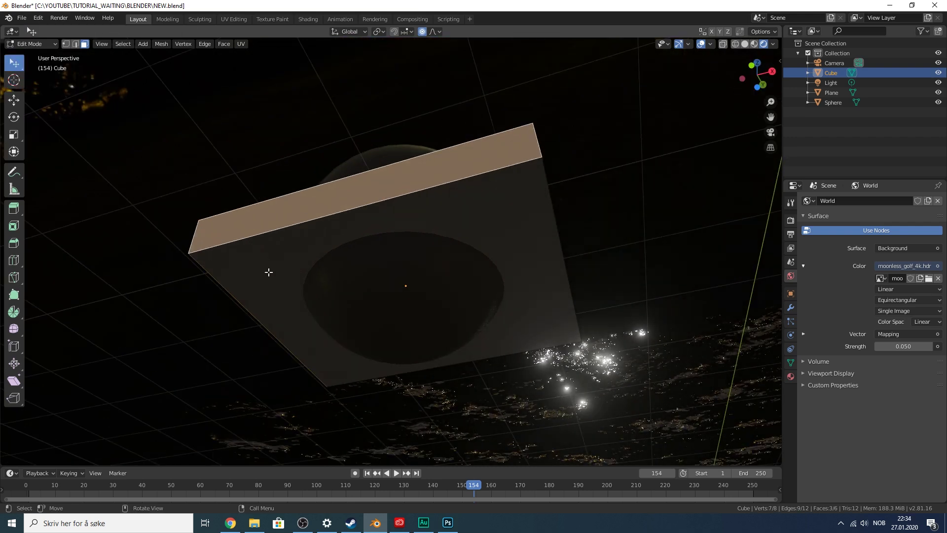
- Select all of the slab's linked faces and duplicate them in place in the front view
click(269, 271)
key(l)
mouse_move(755, 74)
mouse_down()
mouse_move(755, 148)
mouse_move(767, 162)
mouse_move(778, 94)
mouse_move(765, 82)
mouse_up()
click(754, 79)
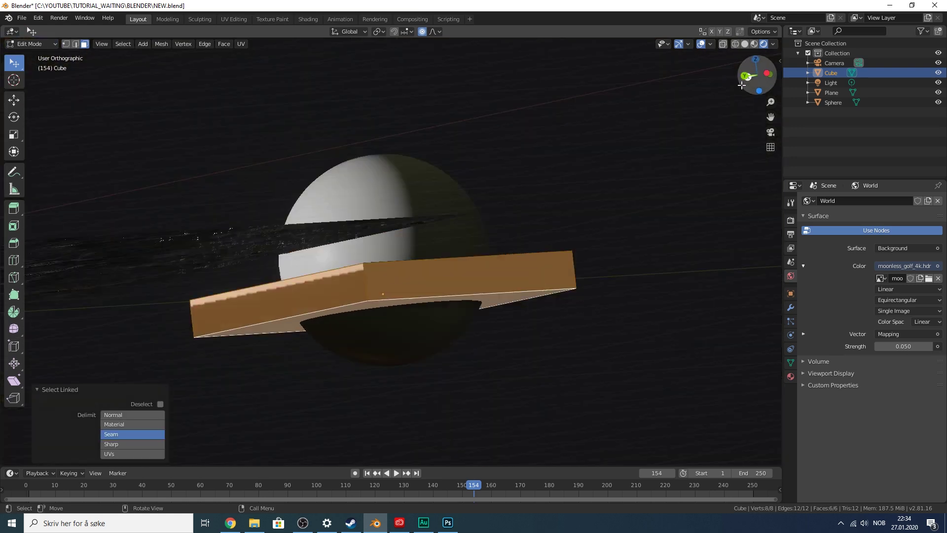
scroll(571, 144, up, 1)
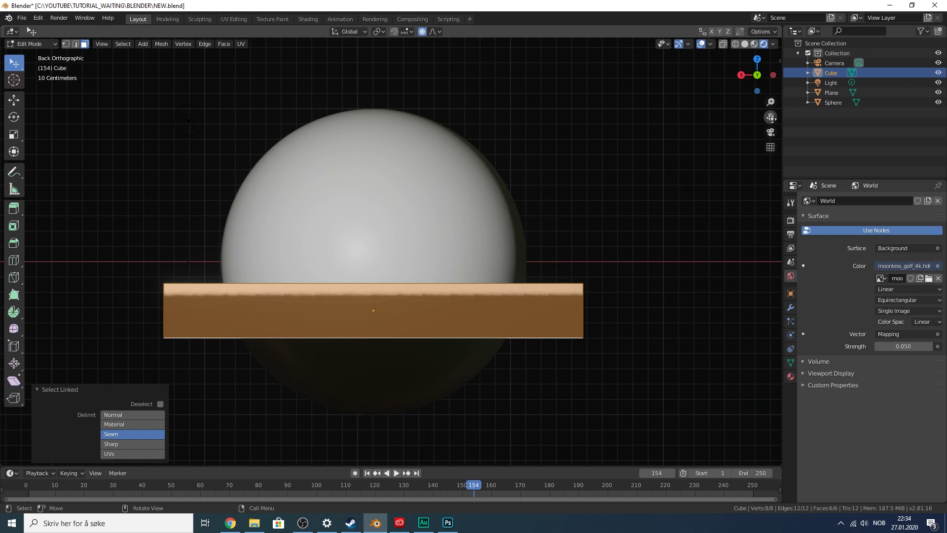
drag(771, 118, 788, 121)
click(756, 75)
scroll(656, 137, down, 3)
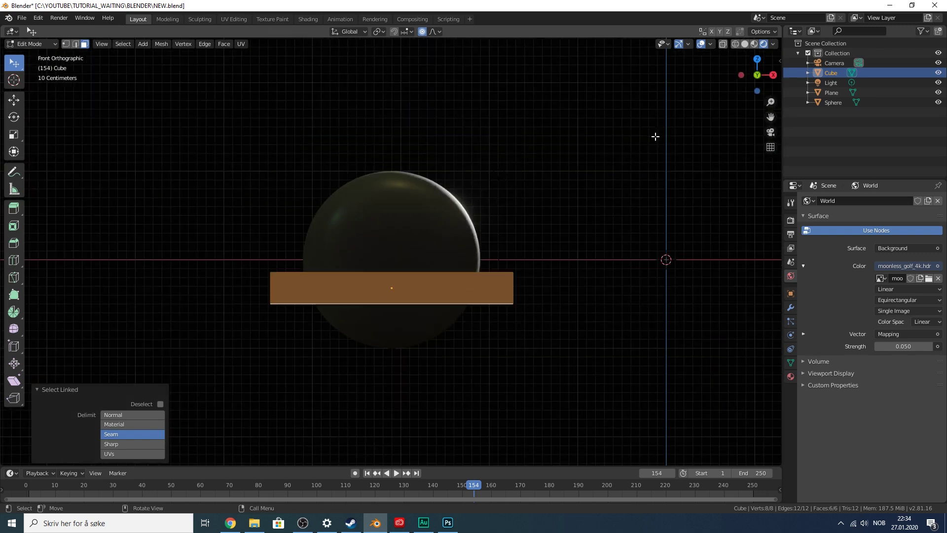
scroll(738, 126, up, 2)
drag(770, 117, 743, 135)
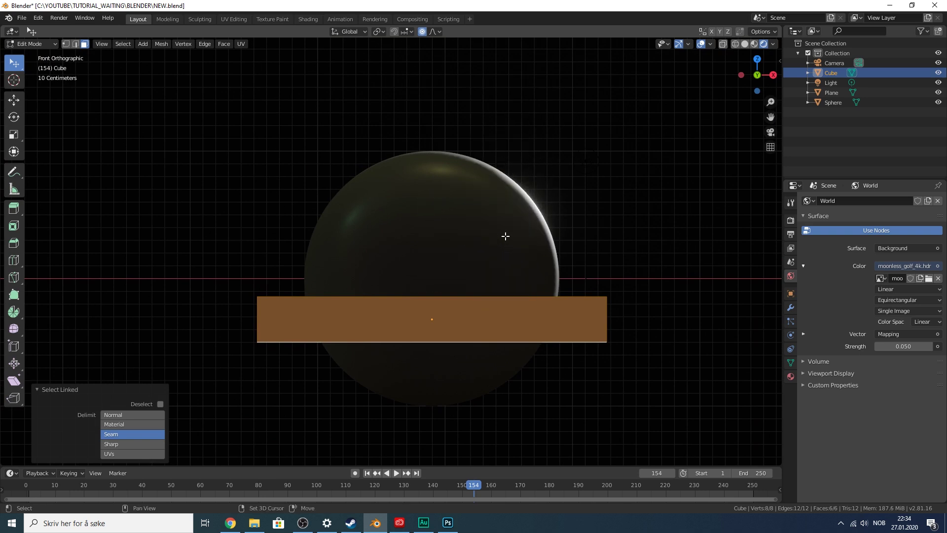
key(shift+d)
key(Escape)
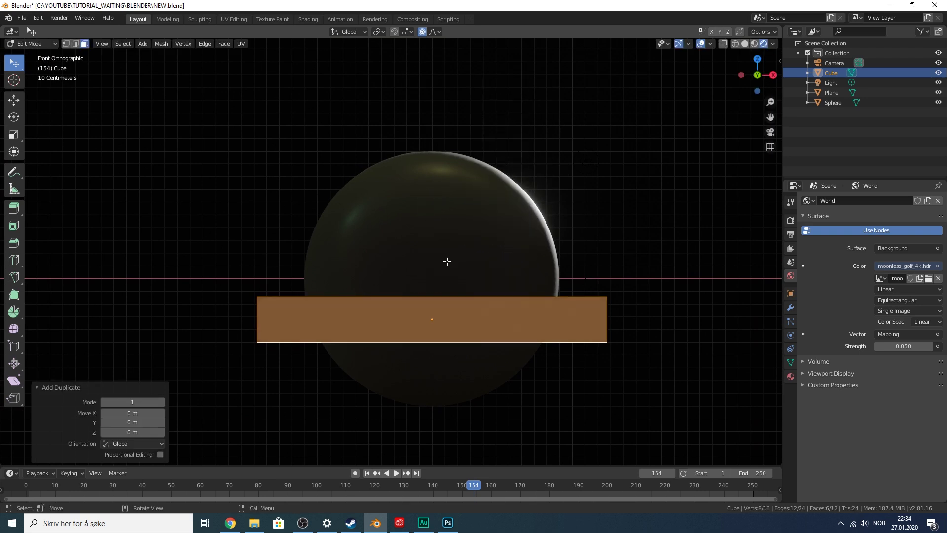
- Try moving the duplicated slab up about 0.53 m along Z with proportional editing on, then undo the move
key(shift+space)
key(g)
drag(433, 278, 433, 210)
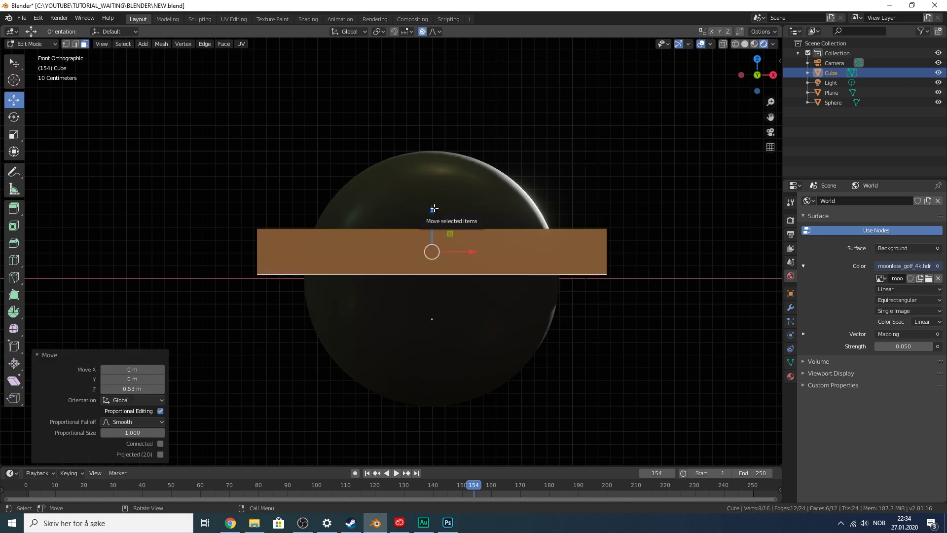
key(ctrl+z)
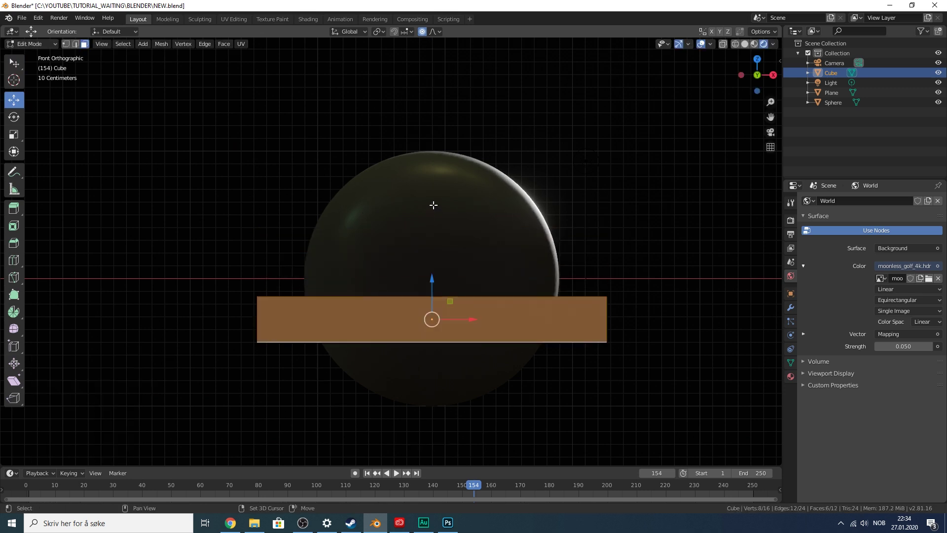
- Try duplicating the slab in place and raising the copy about 0.47 m along Z with proportional editing on, then undo the move
key(shift+d)
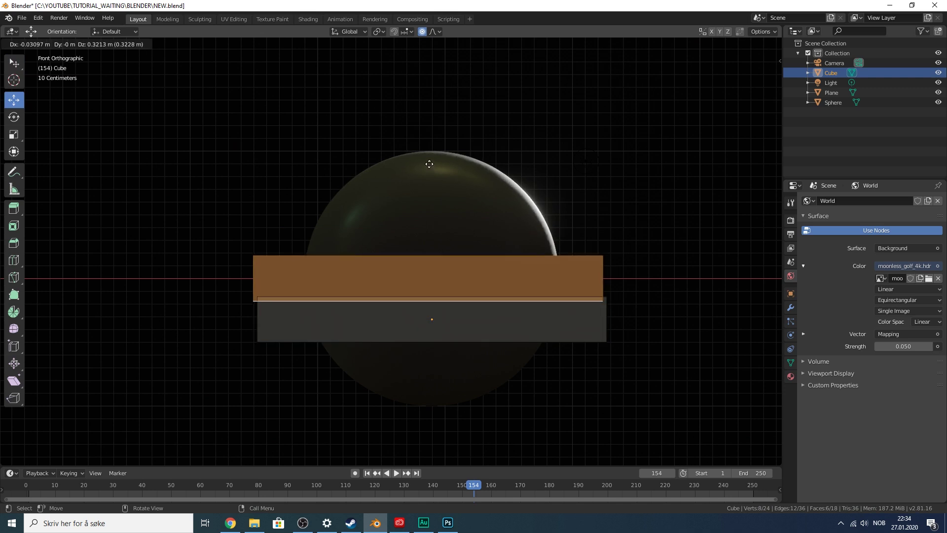
right_click(426, 218)
drag(431, 274, 432, 214)
drag(750, 75, 757, 75)
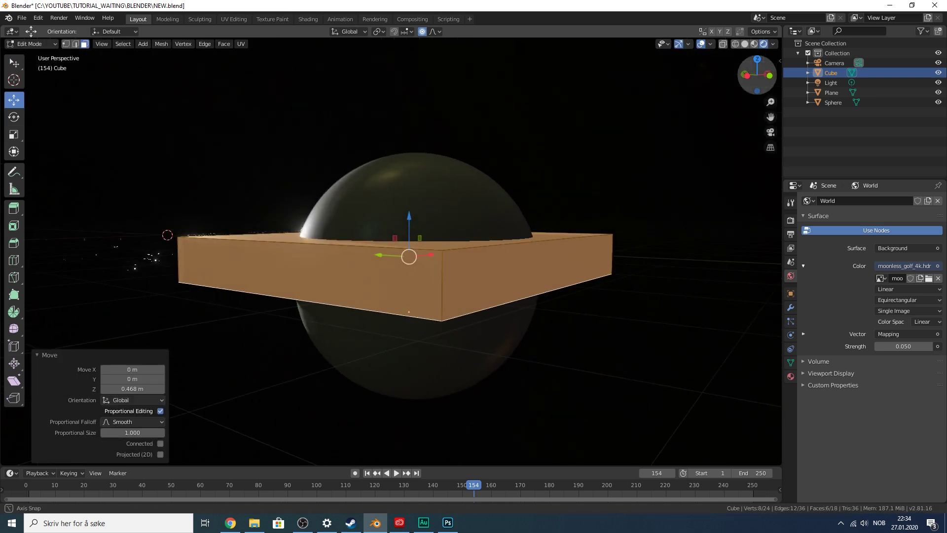
click(757, 75)
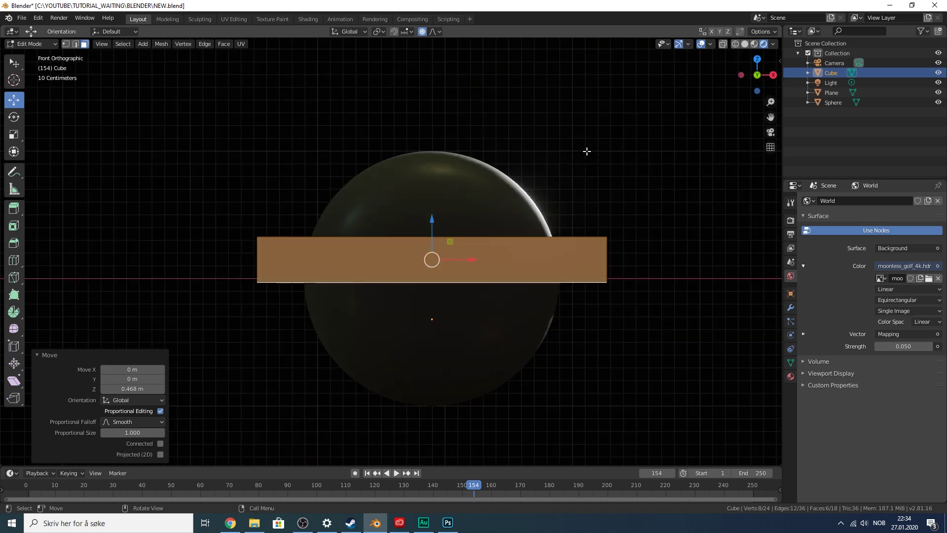
key(ctrl+z)
- Try another duplicate of the slab raised about 0.51 m freehand and about 0.34 m along Z, then undo the moves and that duplicate
key(shift+d)
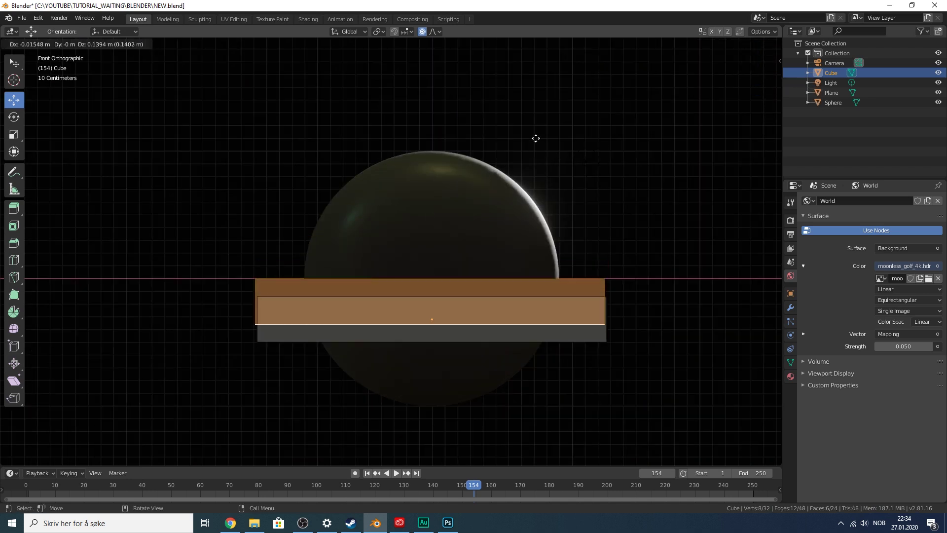
click(534, 97)
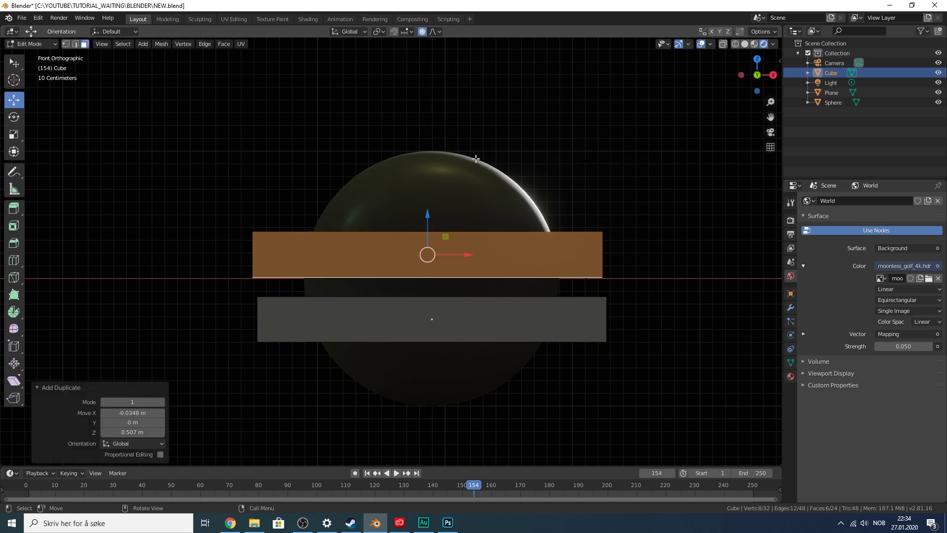
key(ctrl+z)
key(g)
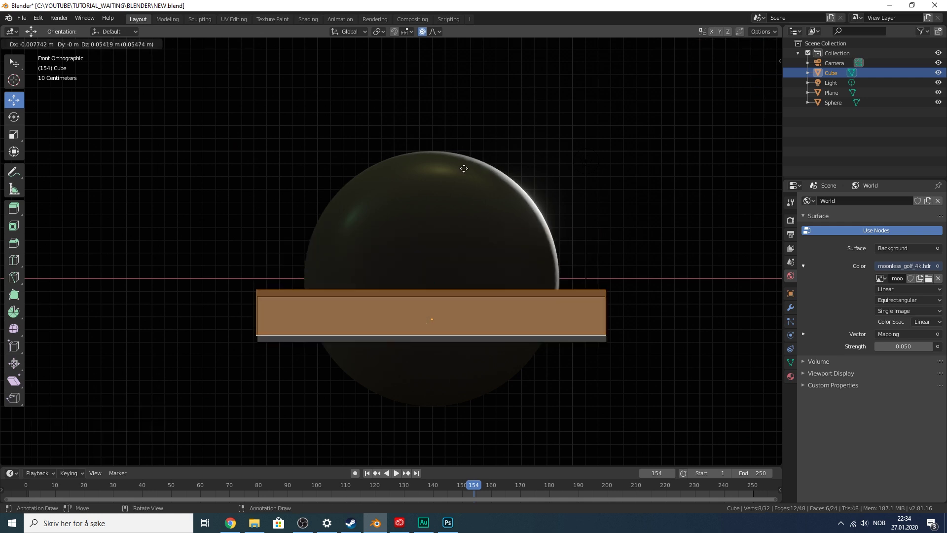
key(Escape)
drag(433, 277, 431, 237)
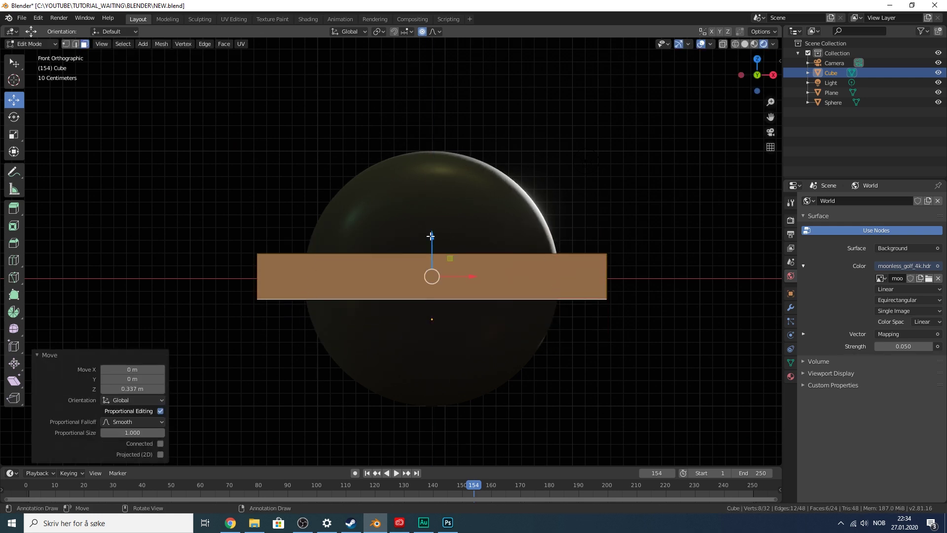
key(ctrl+z)
key(ctrl+z)
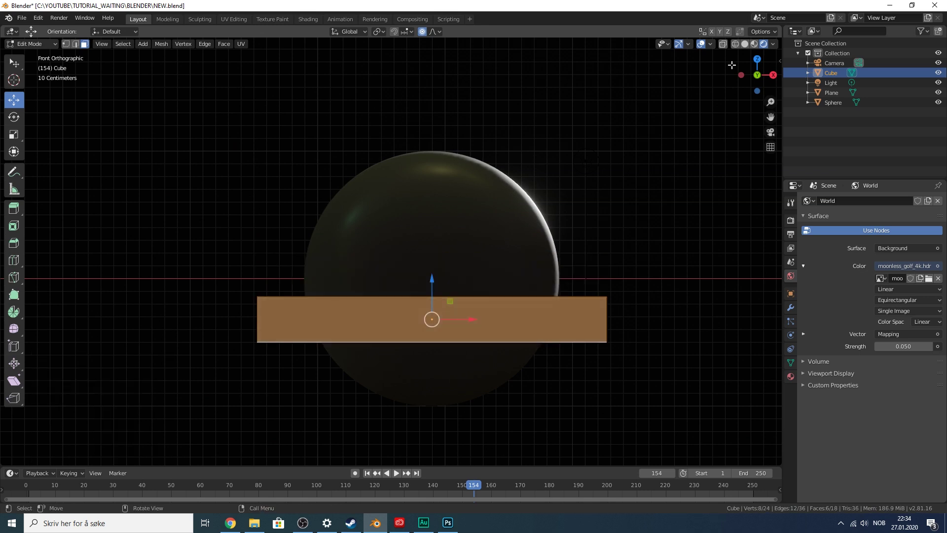
- Turn off proportional editing, then duplicate the slab and raise the copy along Z, leaving a gap above the original
drag(742, 69, 743, 77)
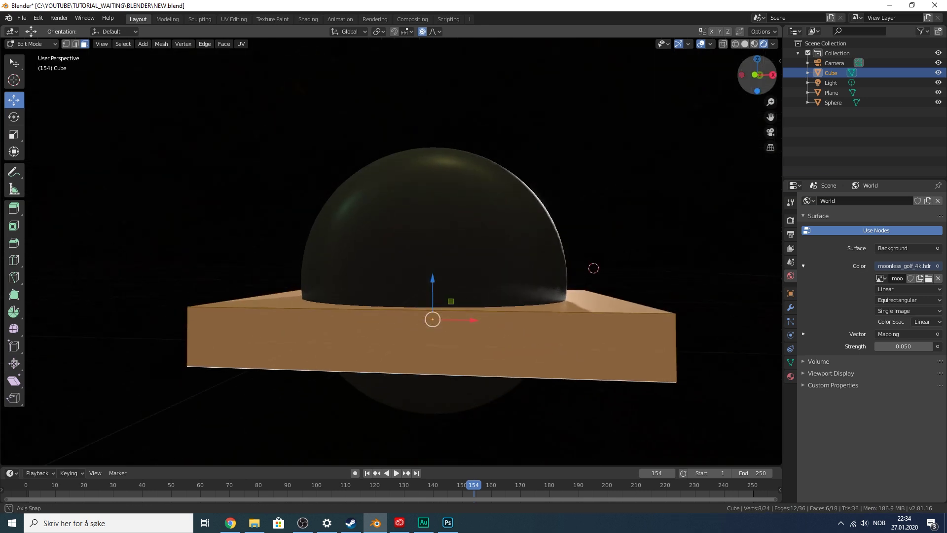
click(756, 75)
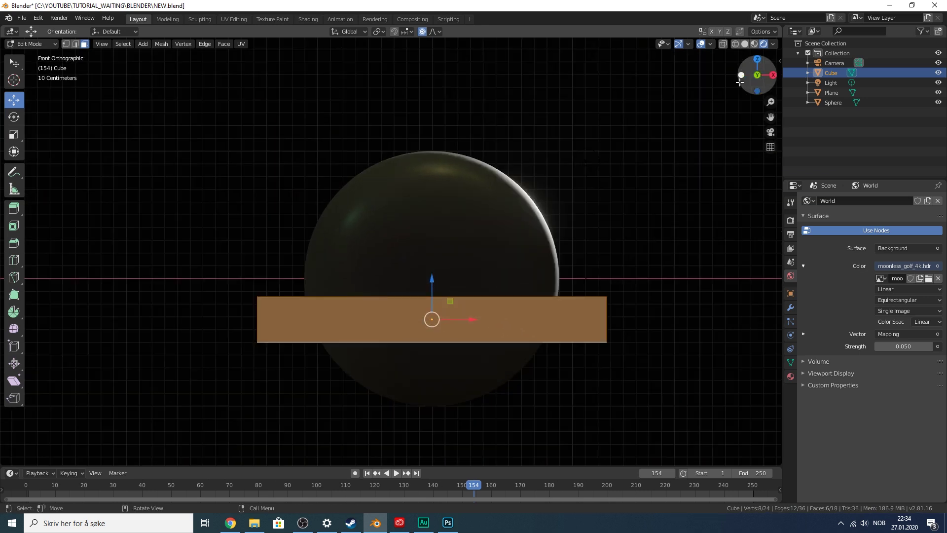
click(422, 32)
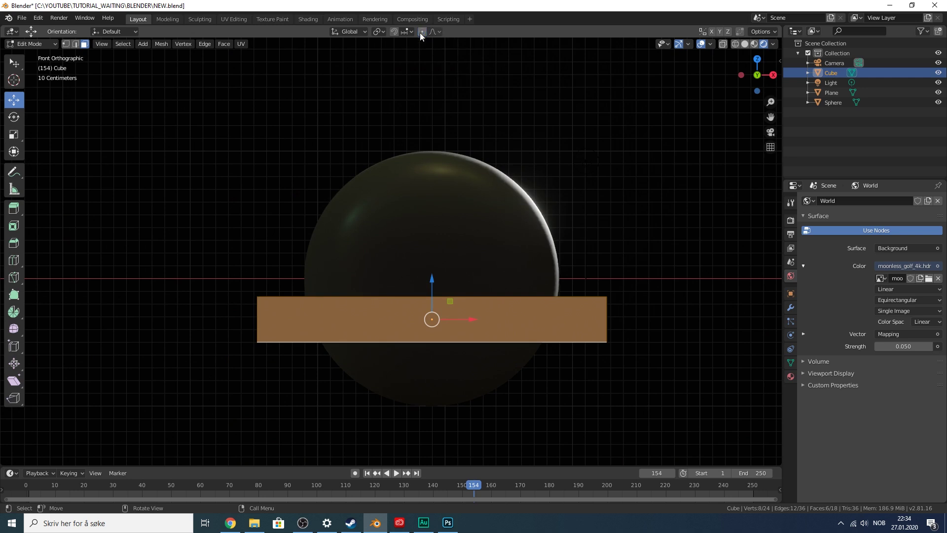
key(shift+d)
right_click(417, 257)
drag(434, 277, 432, 165)
key(shift+d)
right_click(442, 172)
key(ctrl+z)
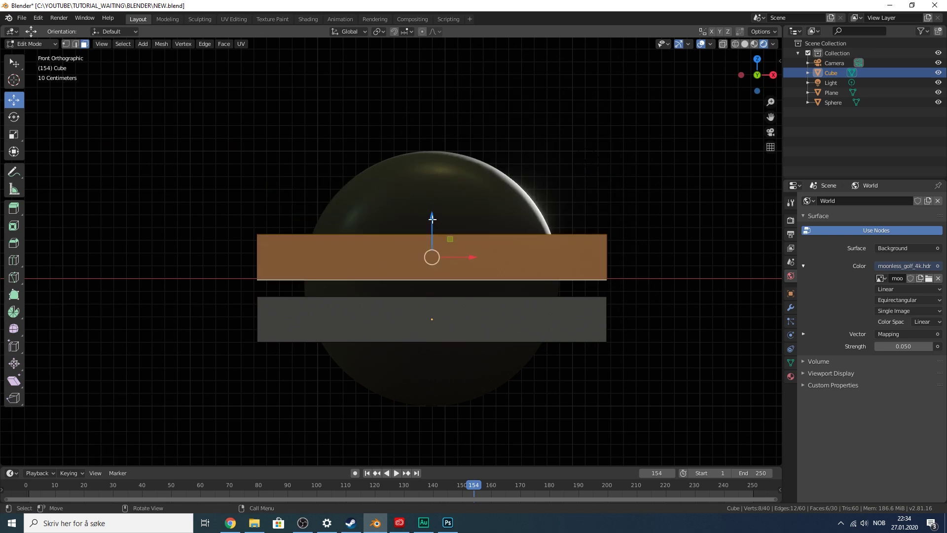
- Scale the raised slab thinner along Z and delete the vertices of the unscaled duplicate overlapping it
key(shift+space)
key(s)
drag(432, 217, 432, 227)
key(Tab)
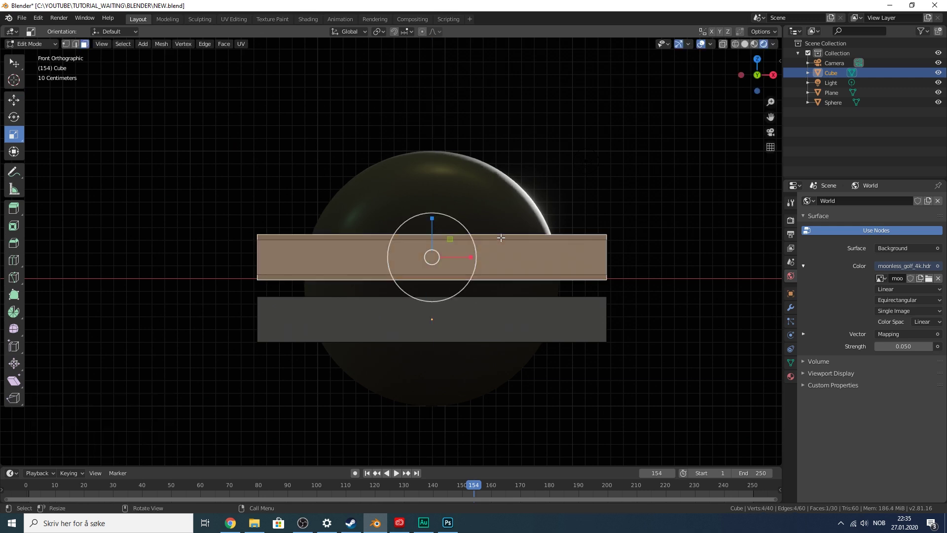
key(x)
click(501, 238)
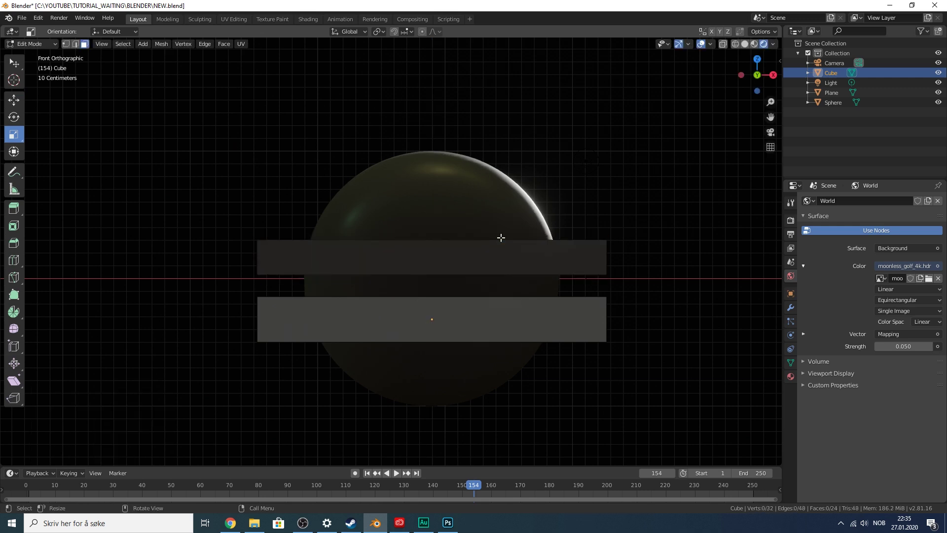
- Select all linked faces of the upper slab and scale it to about 0.935 along Z
click(443, 243)
key(ctrl+l)
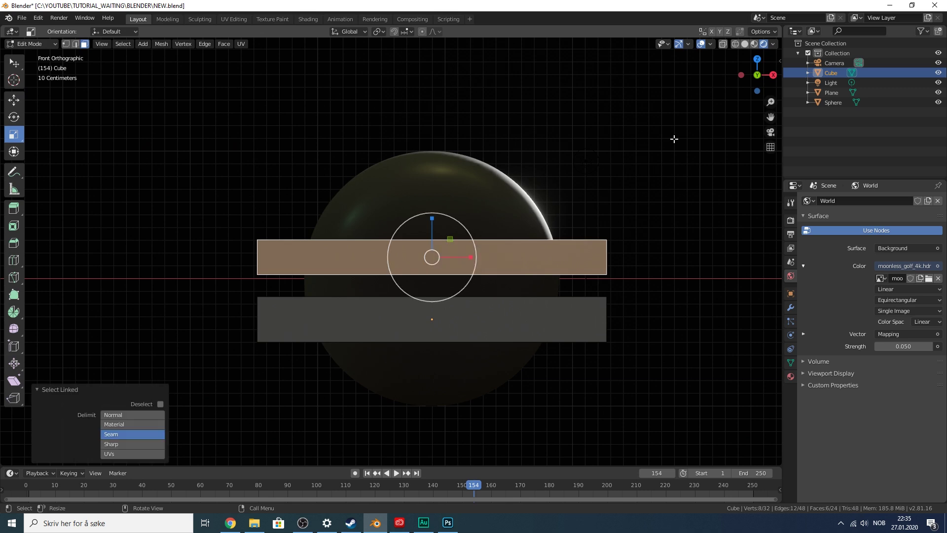
drag(757, 82, 758, 83)
click(766, 76)
scroll(526, 133, up, 3)
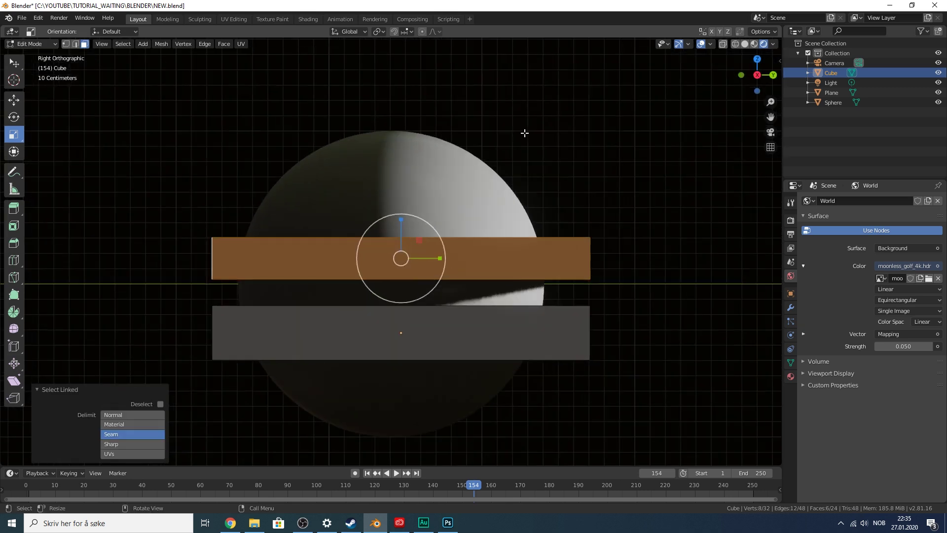
click(757, 75)
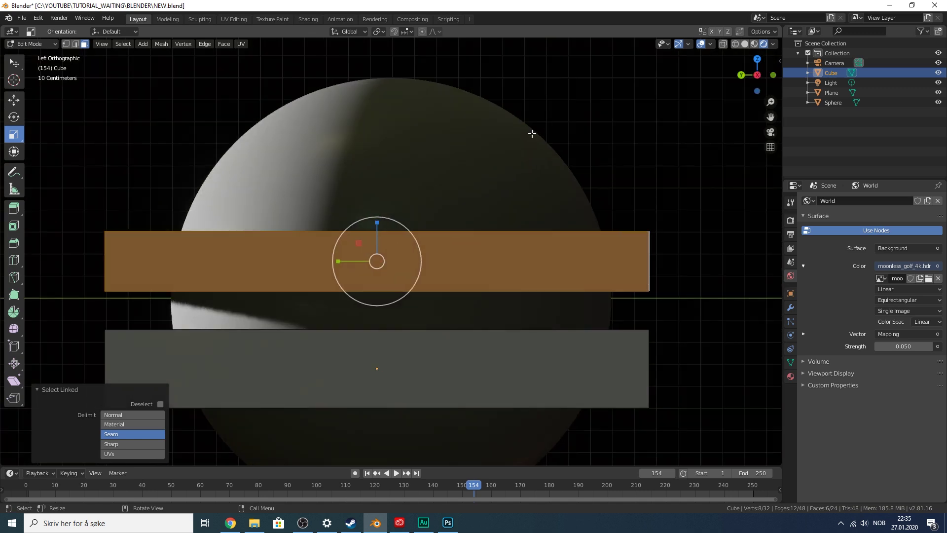
scroll(523, 138, down, 2)
click(773, 74)
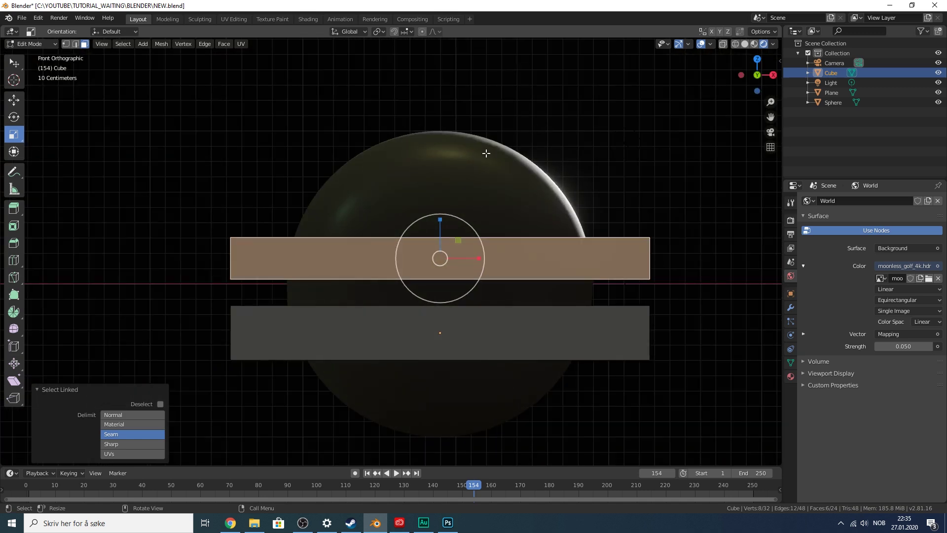
scroll(486, 154, up, 1)
drag(450, 218, 450, 223)
- Duplicate the upper slab, raise the copy along Z as the next stripe, and scale it to about 0.826 along Z
key(shift+space)
key(g)
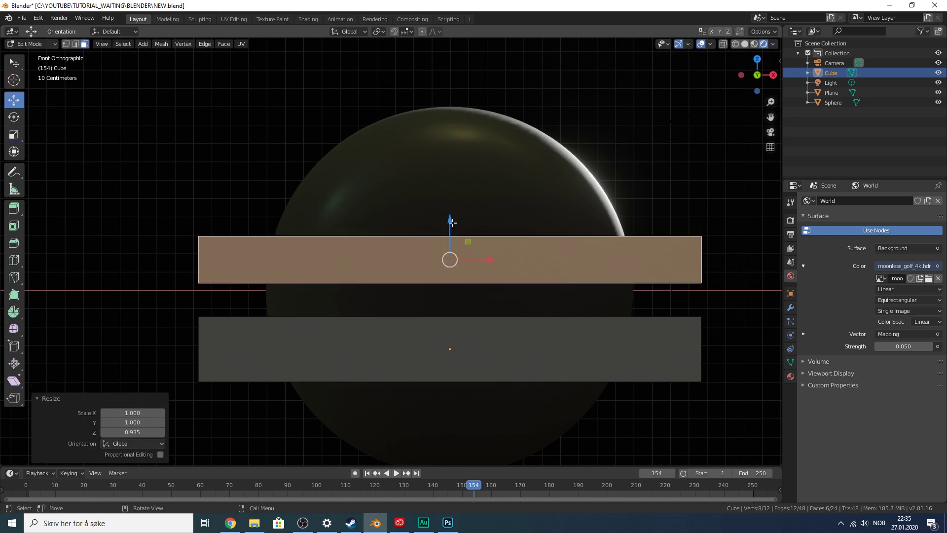
key(shift+d)
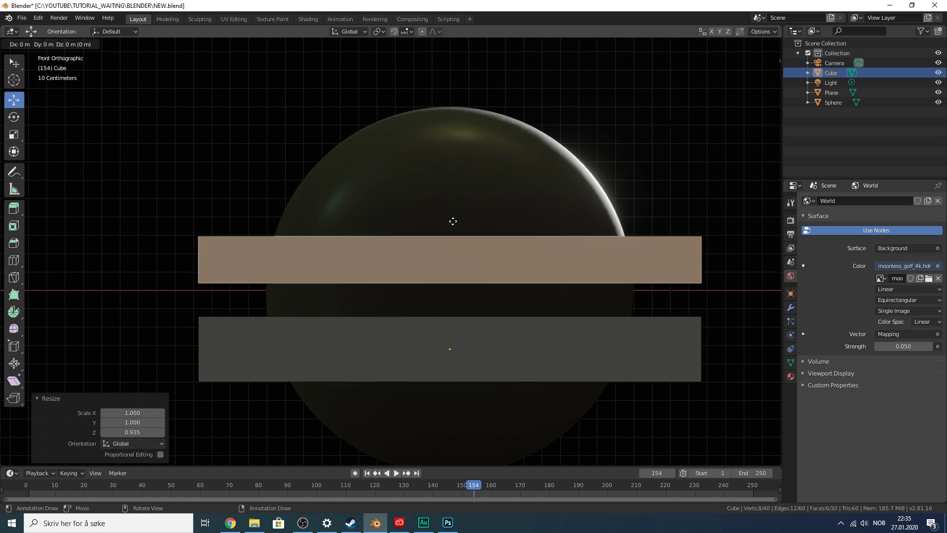
right_click(450, 219)
drag(450, 218, 449, 164)
key(shift+space)
key(s)
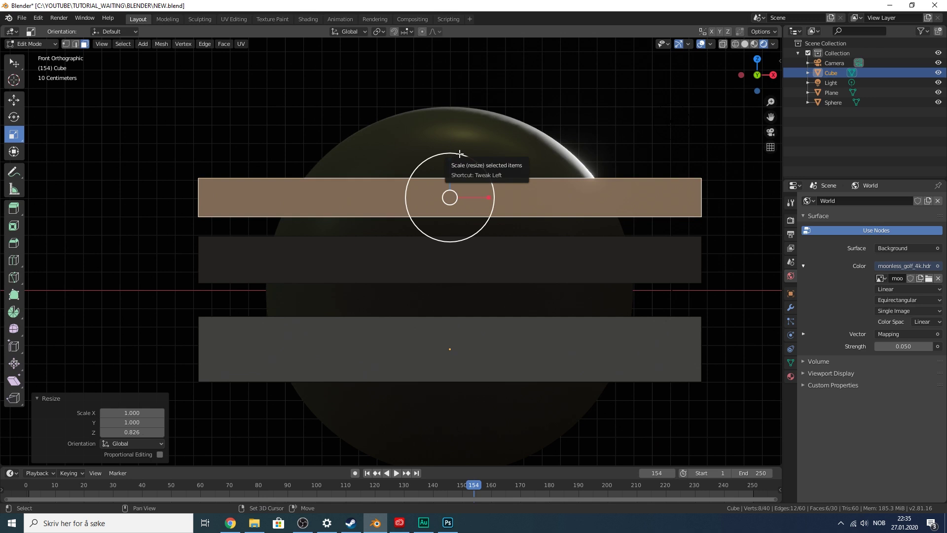
- Duplicate the topmost slab, raise the copy near the top of the sphere, and scale it thinner along Z
key(shift+d)
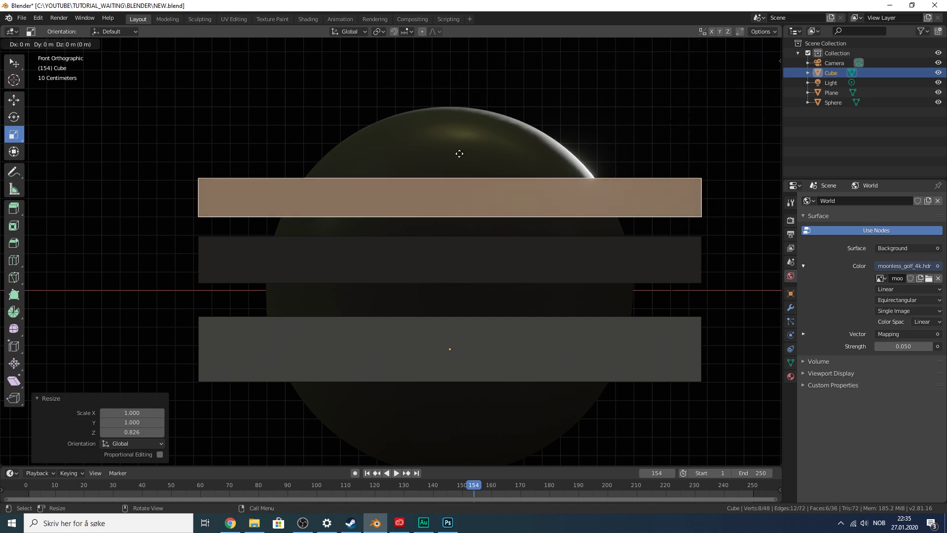
right_click(459, 154)
key(shift+space)
key(g)
drag(450, 160, 450, 108)
key(shift+space)
key(s)
- Select all the slabs and move them down about 0.12 m along Z
scroll(491, 121, down, 2)
key(Tab)
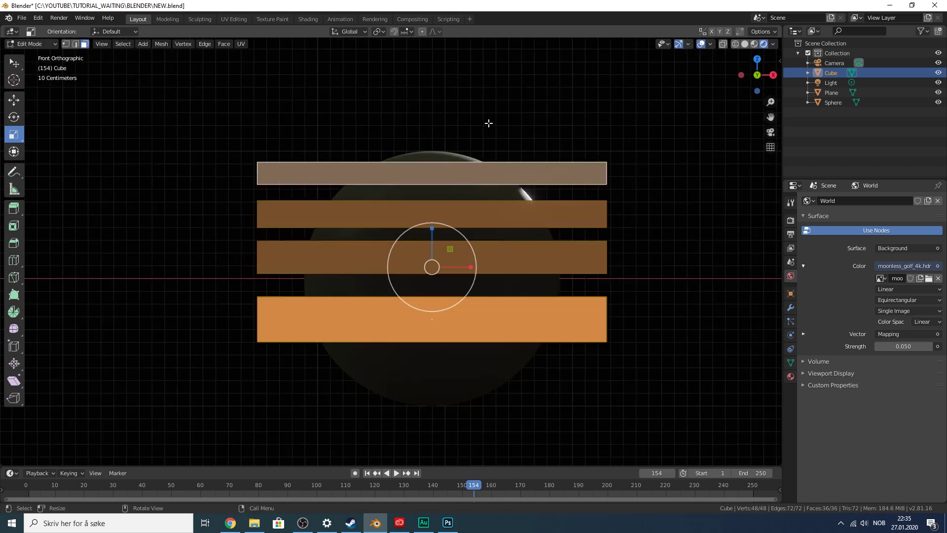
key(shift+space)
key(g)
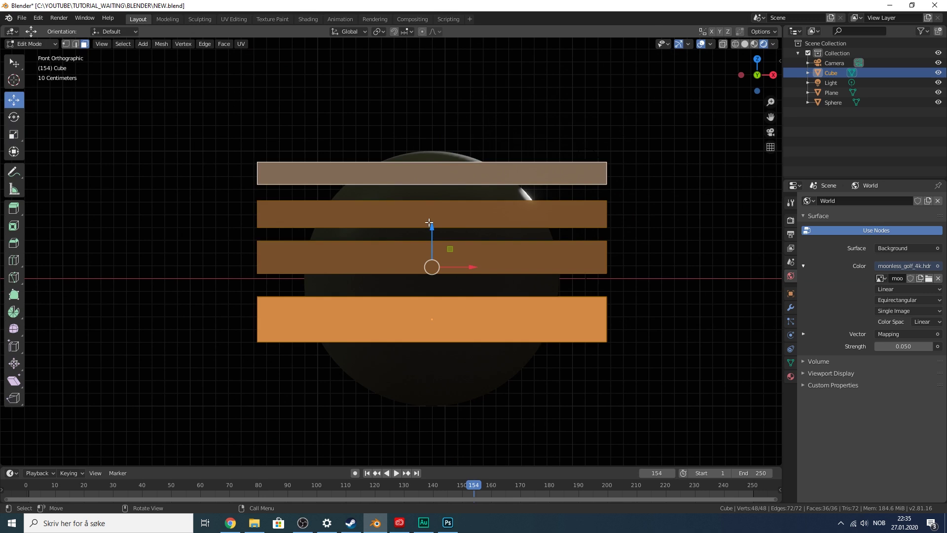
drag(429, 223, 429, 240)
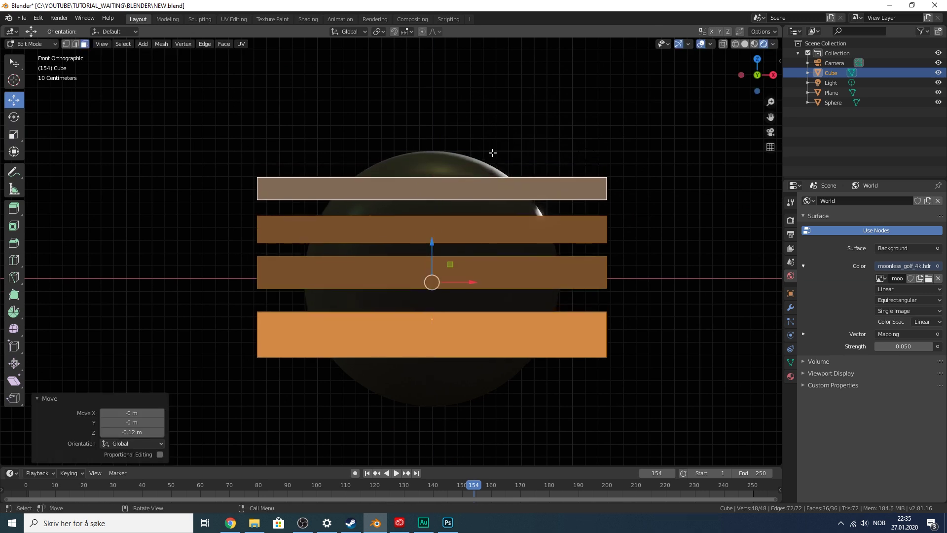
- Select only the lowest slab's linked faces and move it up about 0.066 m along Z
key(alt+a)
click(363, 326)
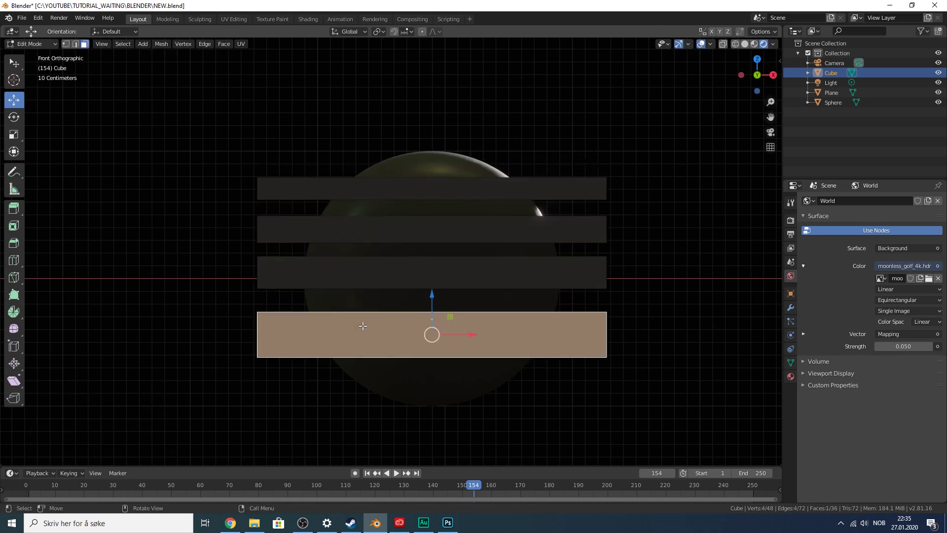
key(l)
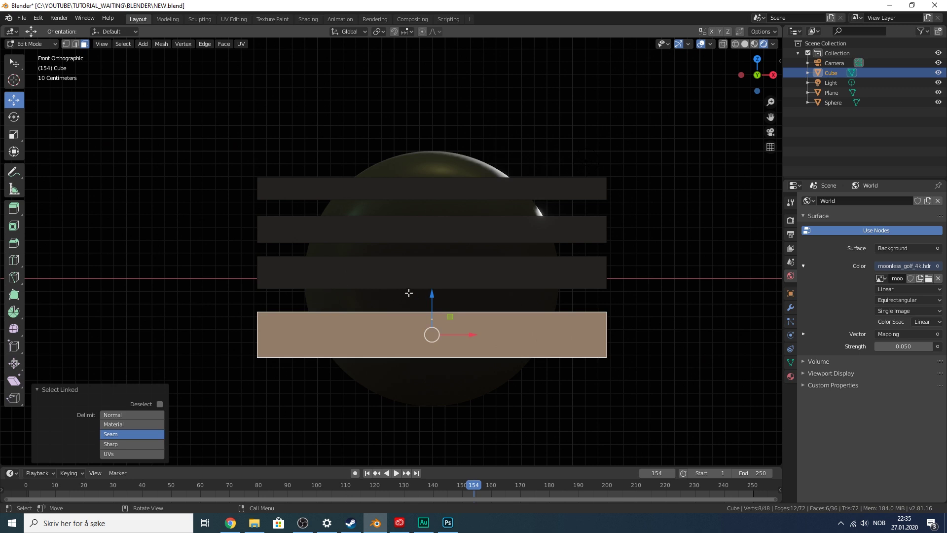
drag(430, 294, 428, 286)
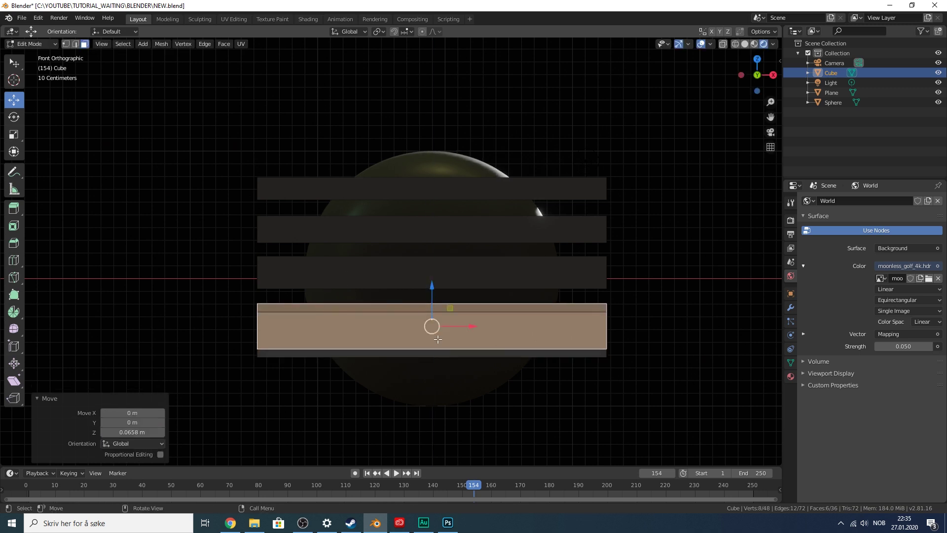
- Delete the vertices of the two leftover duplicate slabs overlapping the lowest slab
click(425, 353)
key(l)
key(x)
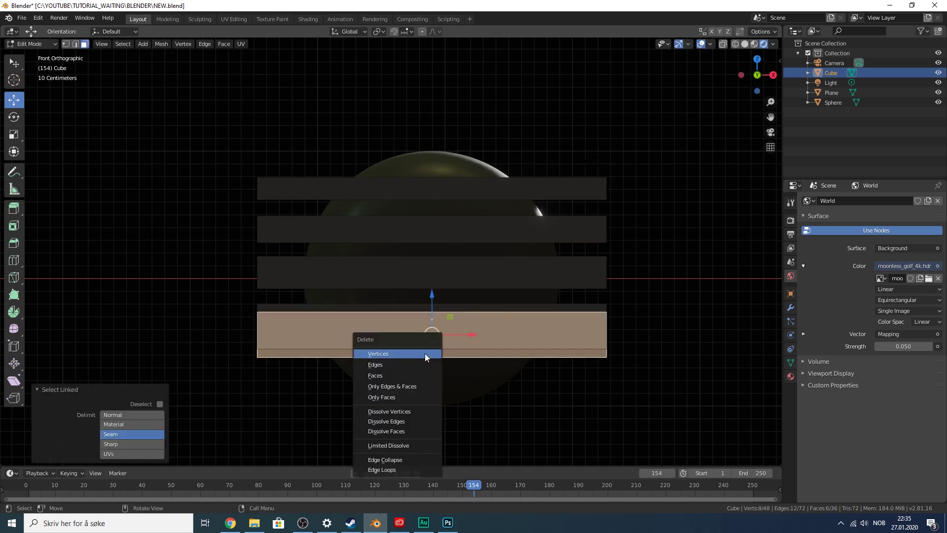
click(425, 353)
click(423, 352)
key(l)
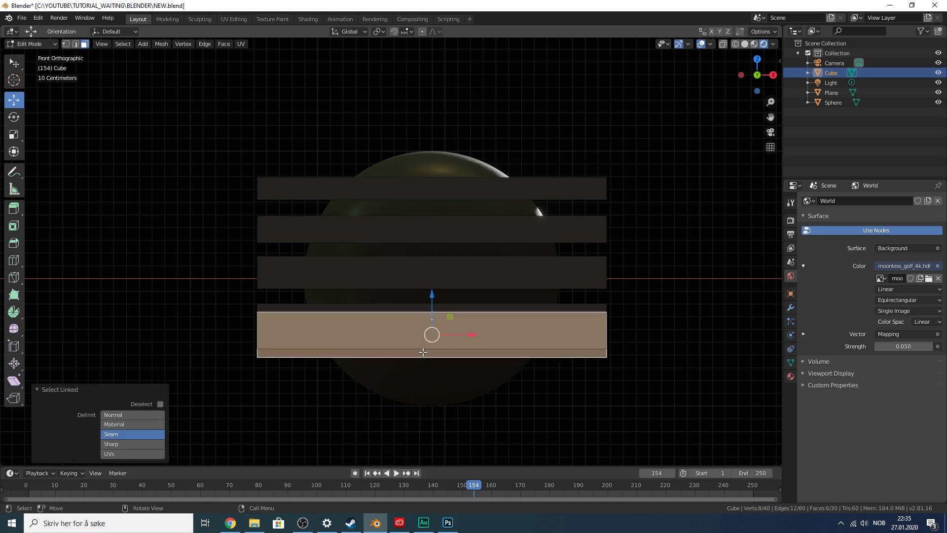
key(x)
click(423, 351)
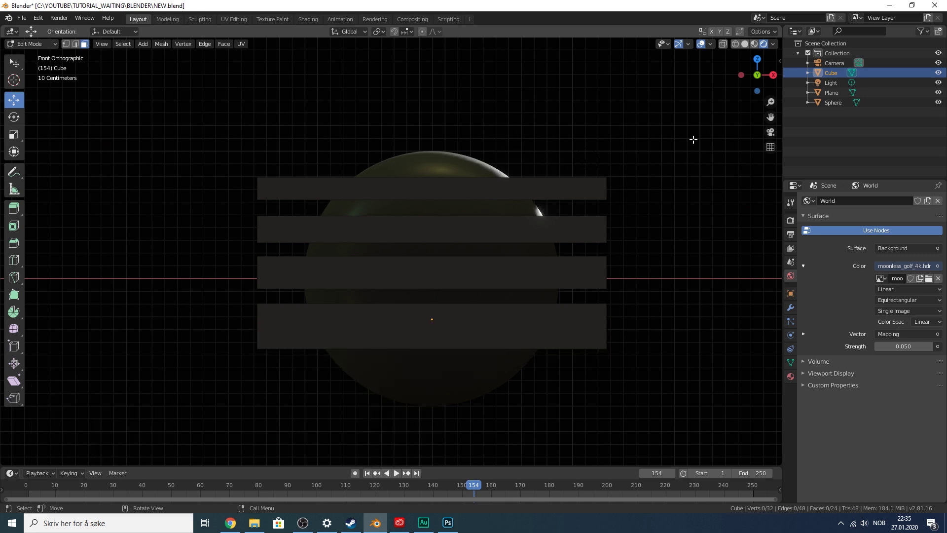
- Select the topmost slab's linked faces and lower it slightly along Z to even out the spacing
drag(757, 75, 756, 77)
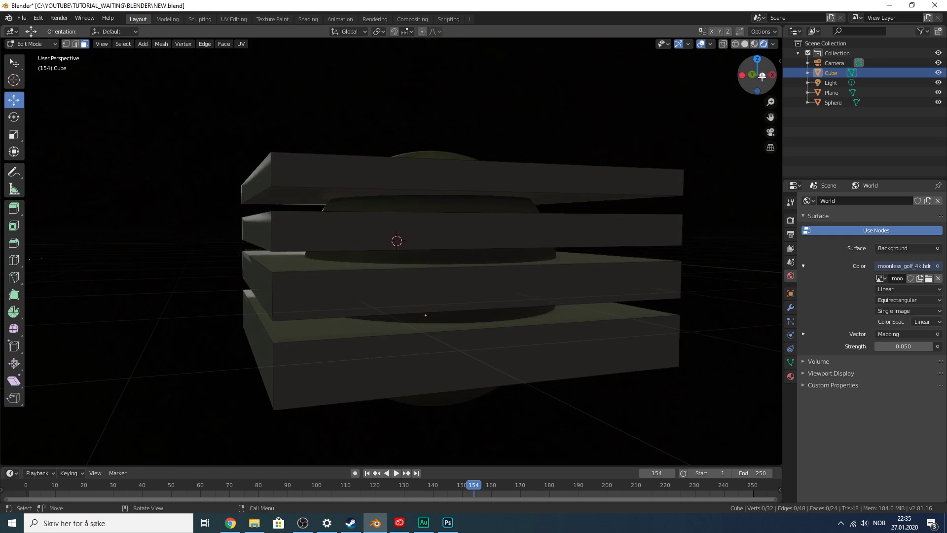
click(762, 76)
click(320, 284)
click(338, 231)
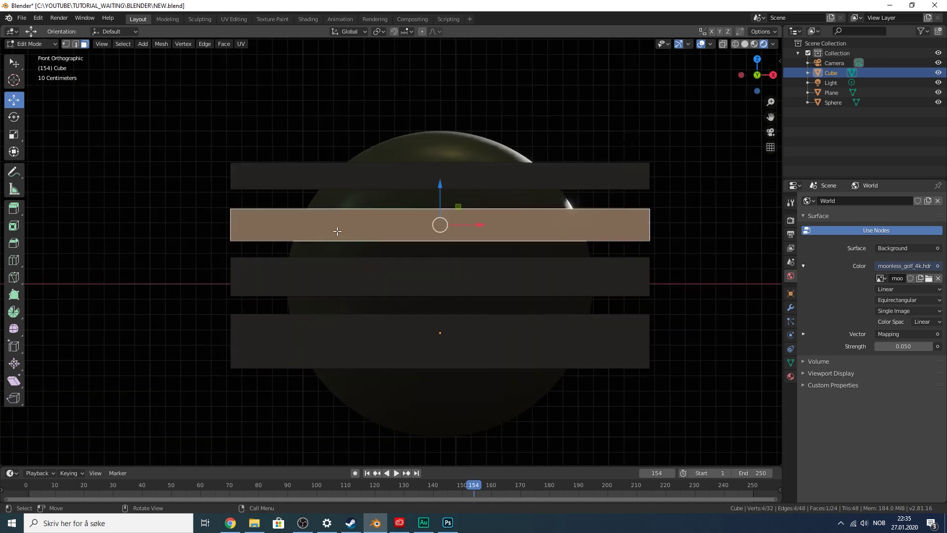
click(357, 176)
key(ctrl+l)
drag(435, 132, 488, 168)
- Move all the slabs down along Z to expose more of the sphere's top, then deselect them and inspect the stack in perspective
key(a)
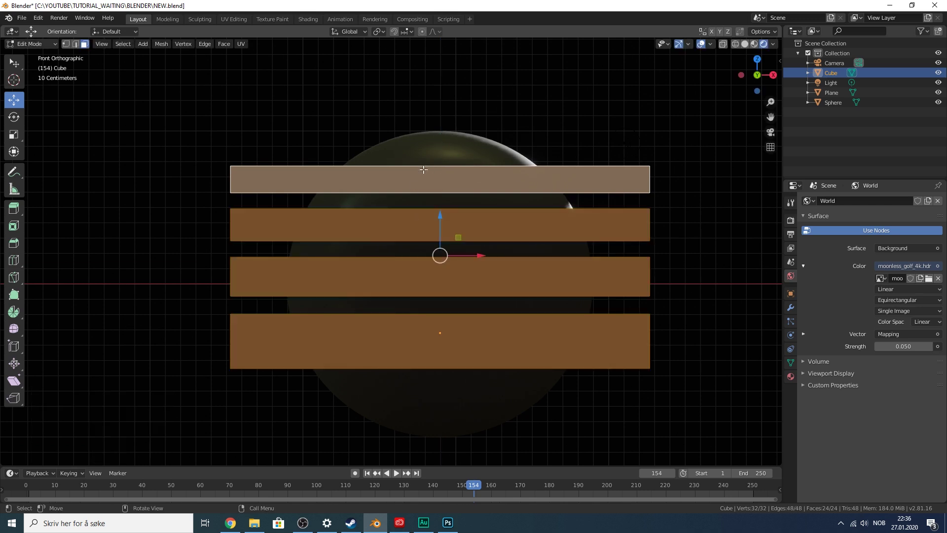
drag(440, 217, 435, 256)
click(600, 146)
drag(755, 73, 868, 106)
mouse_move(64, 117)
mouse_down()
mouse_move(94, 74)
mouse_move(63, 116)
mouse_up()
scroll(234, 151, down, 3)
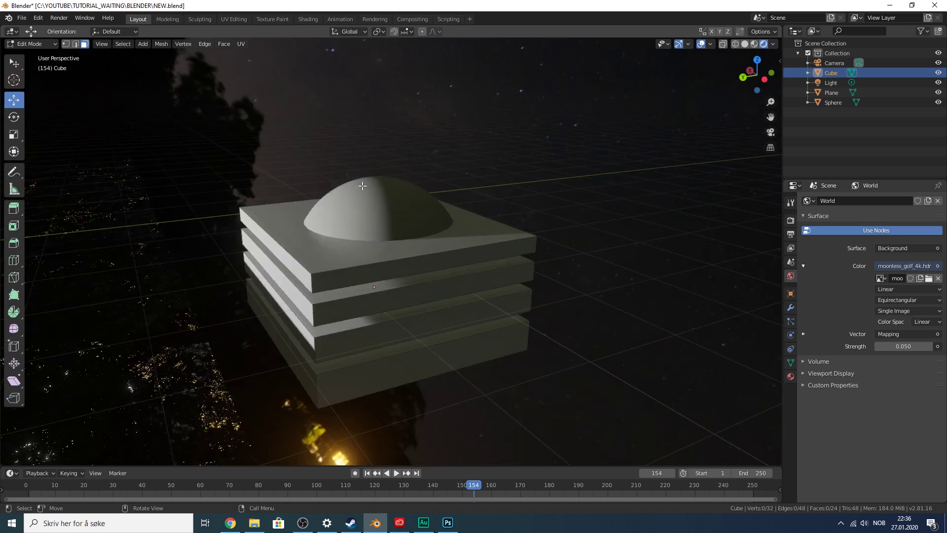
- Leave mesh editing on the slabs, select the sphere and add a Boolean modifier to it
key(Tab)
click(389, 169)
click(387, 187)
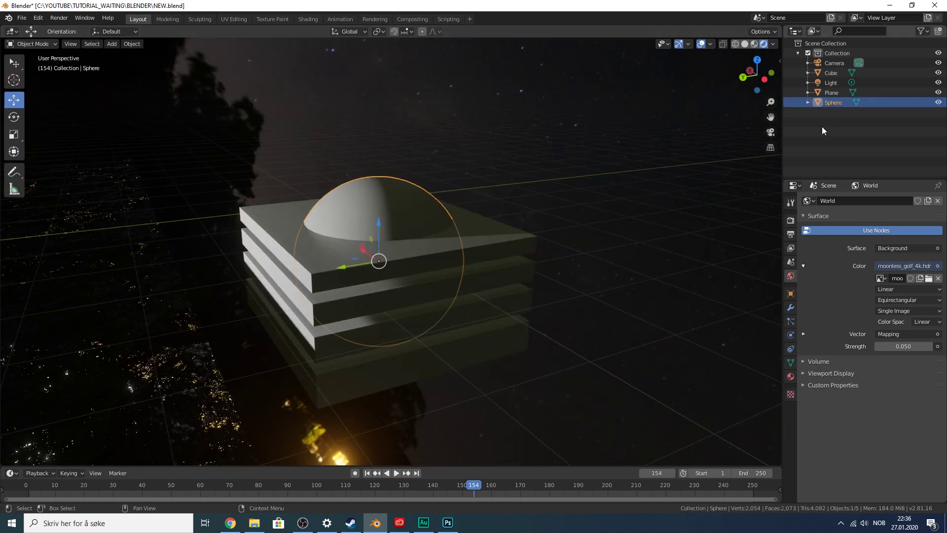
click(791, 308)
click(866, 200)
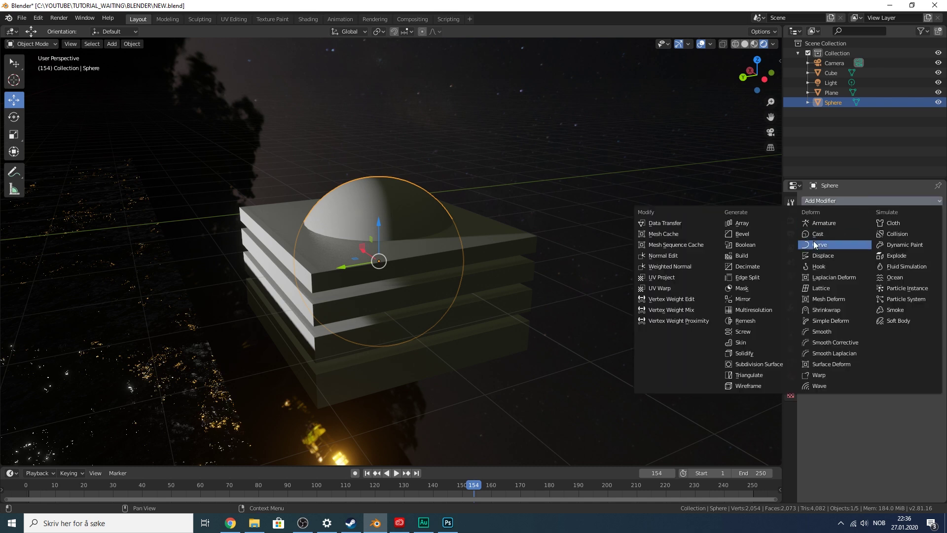
click(736, 244)
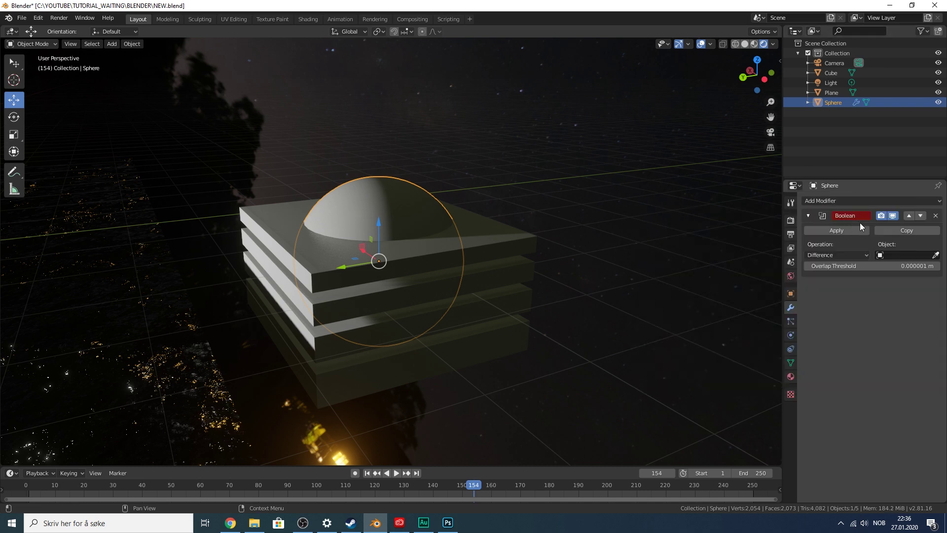
- Pick the slab cube as the sphere's Boolean Difference object and apply the modifier
click(935, 255)
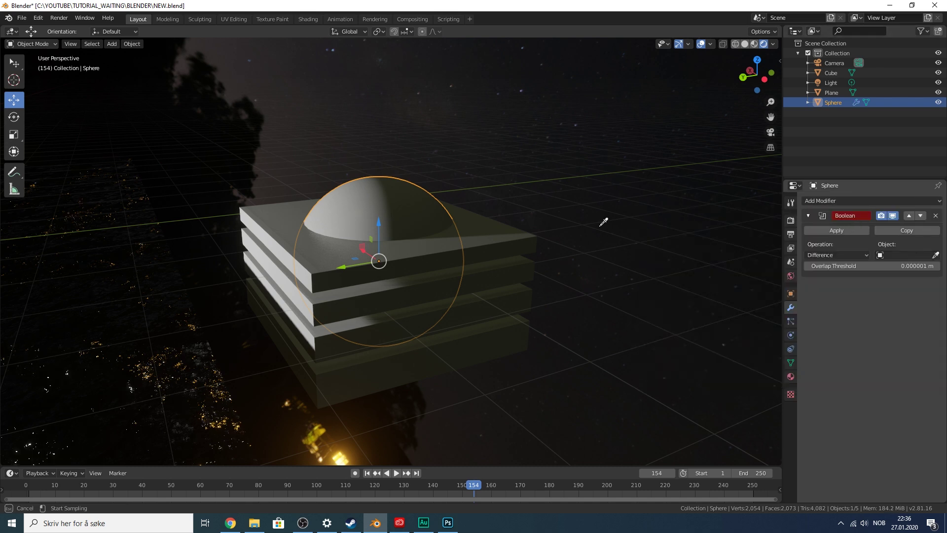
click(508, 243)
click(838, 230)
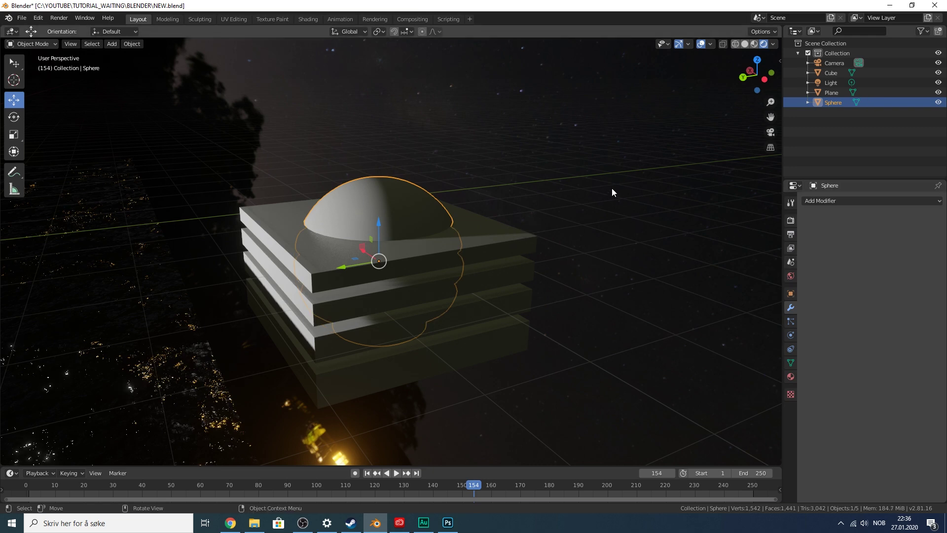
- Select the slab cube that served as the cutter for the sphere
click(507, 234)
middle_drag(291, 213, 408, 233)
scroll(407, 234, down, 4)
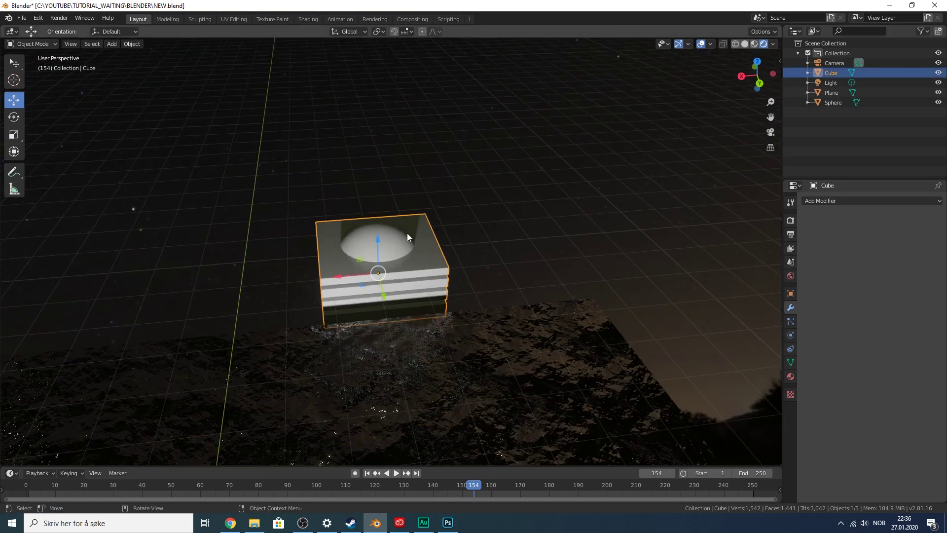
- Move the grooved cube 10.7 m along the X axis so it clears the sliced sphere
drag(339, 277, 617, 246)
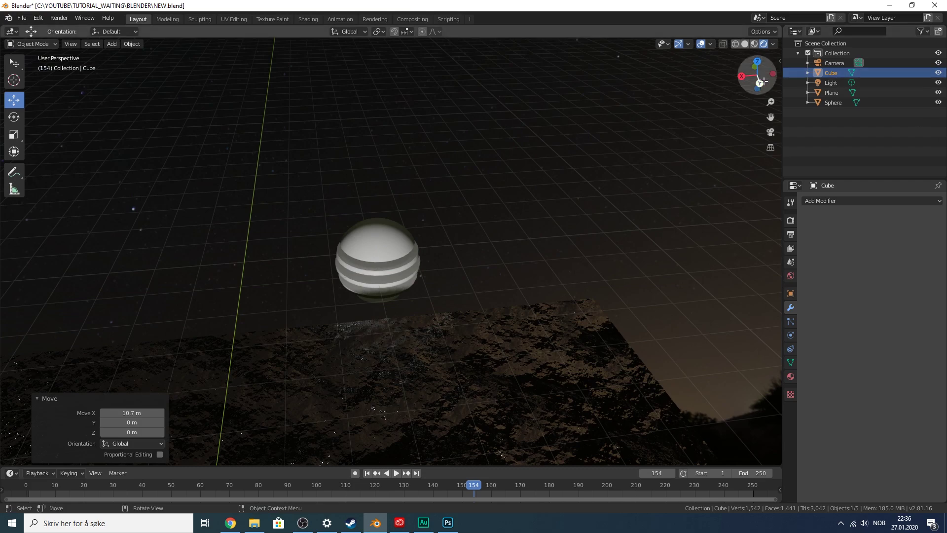
drag(757, 80, 738, 63)
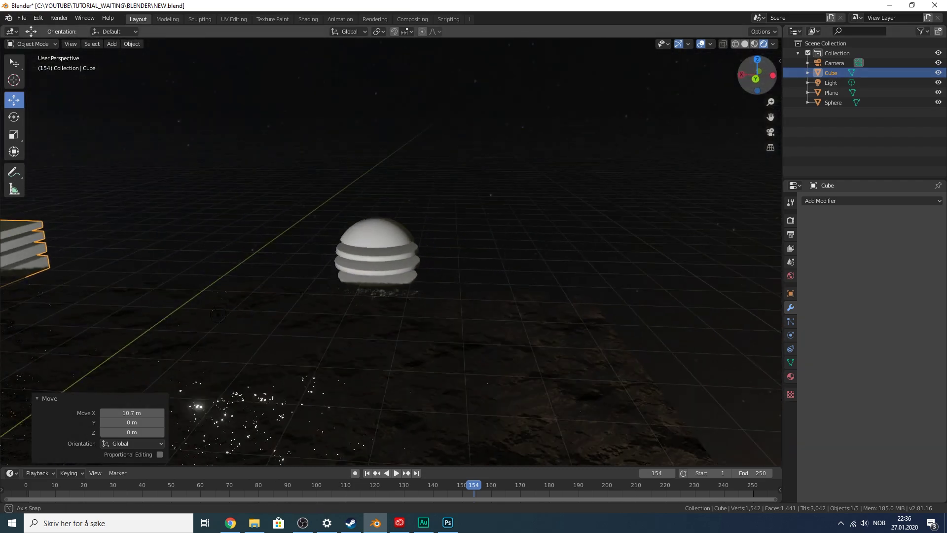
click(770, 127)
click(770, 127)
scroll(589, 137, up, 4)
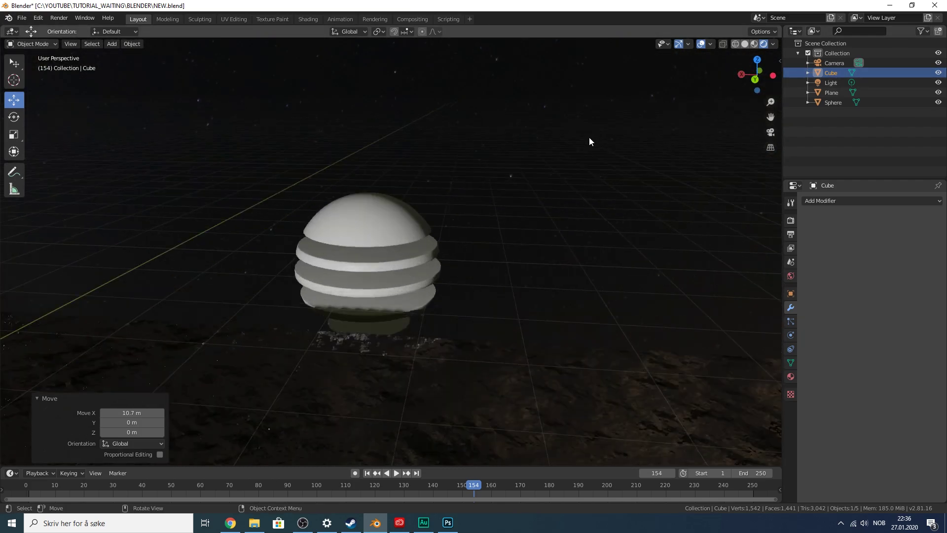
mouse_move(751, 77)
mouse_down()
mouse_move(777, 84)
mouse_move(768, 74)
mouse_up()
- Select the sliced sphere and create a new object material for it named Sun in the Shading workspace
click(406, 207)
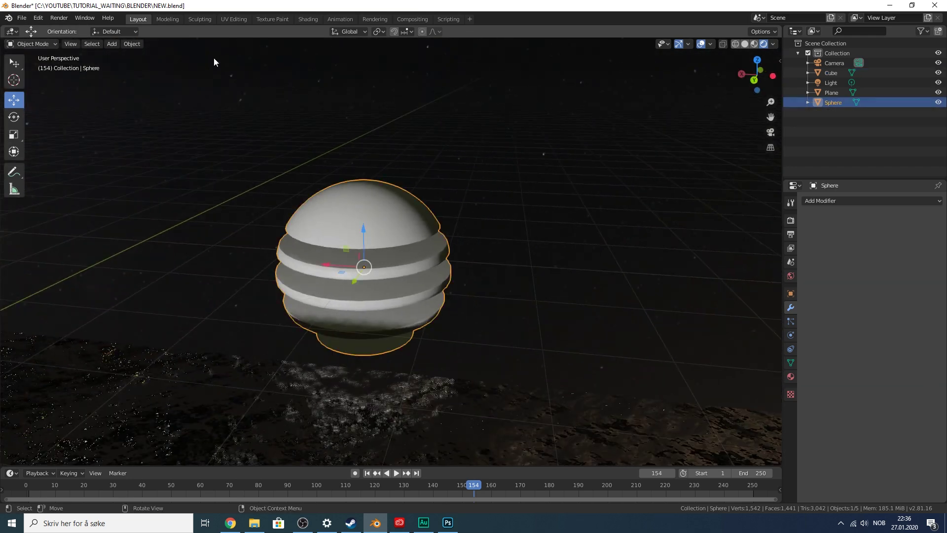
click(313, 19)
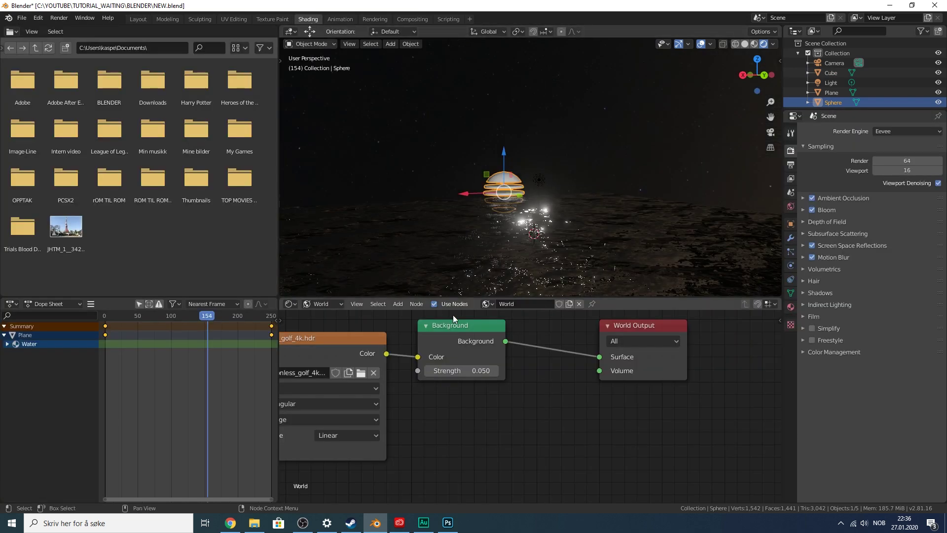
scroll(511, 376, down, 2)
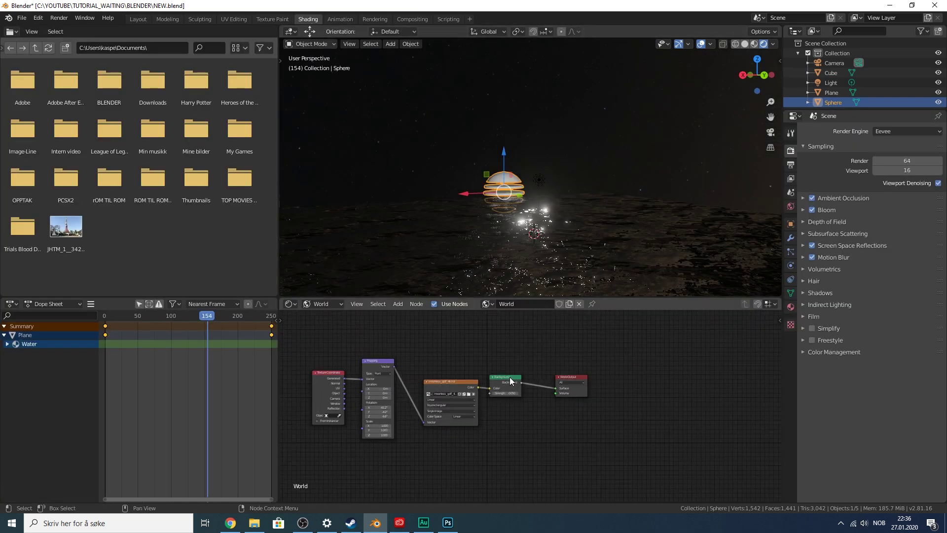
click(319, 304)
click(321, 318)
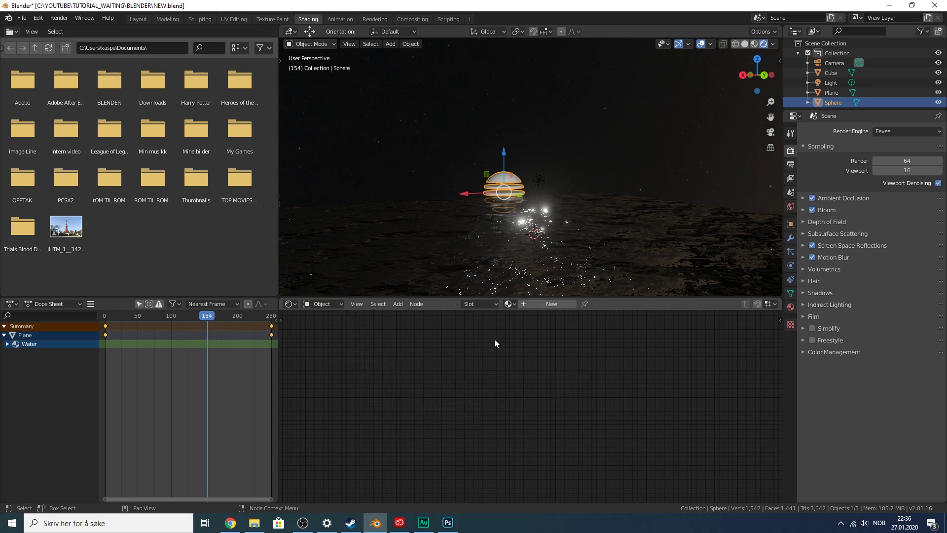
click(535, 304)
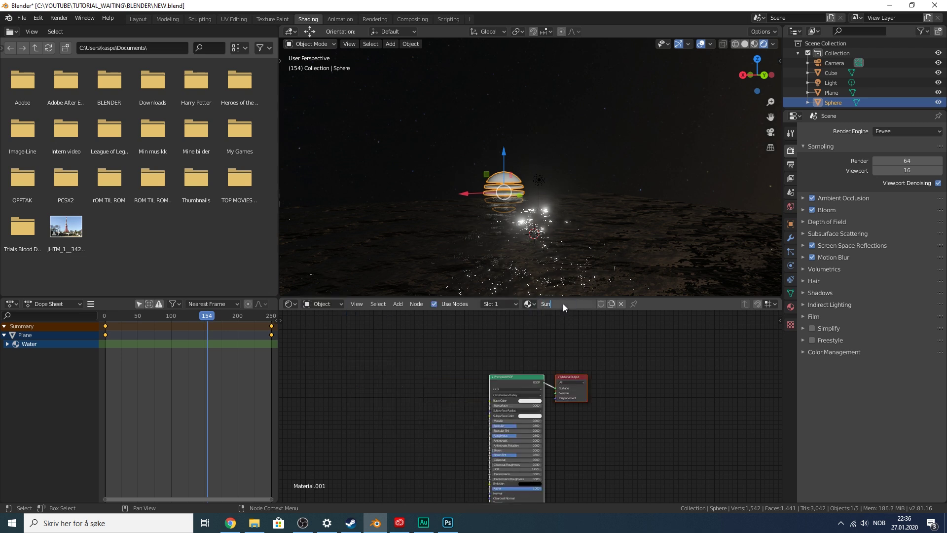
key(Return)
- Delete the Principled BSDF node from the Sun material, keeping the Material Output
drag(430, 346, 484, 414)
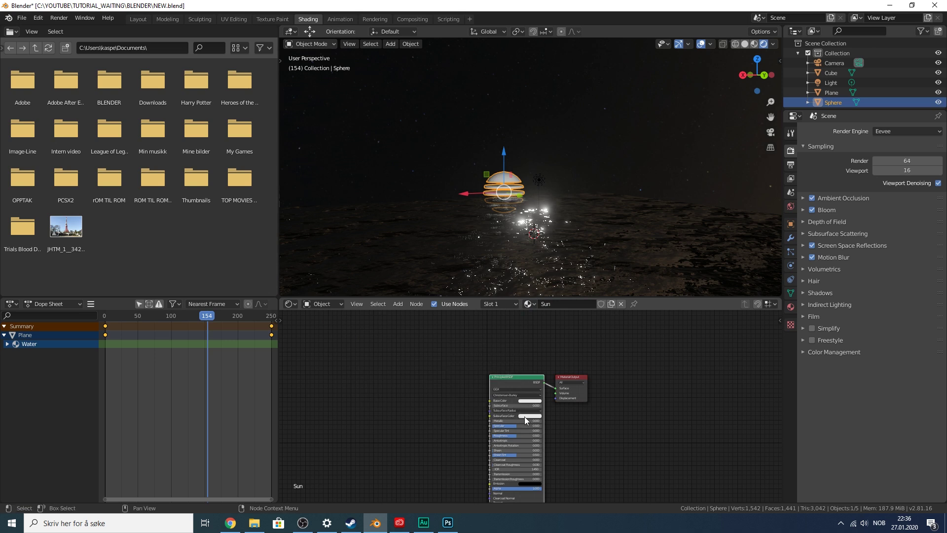
drag(439, 349, 520, 418)
key(Delete)
- Add an Emission node to the Sun material and place a duplicate of it below
scroll(516, 391, up, 2)
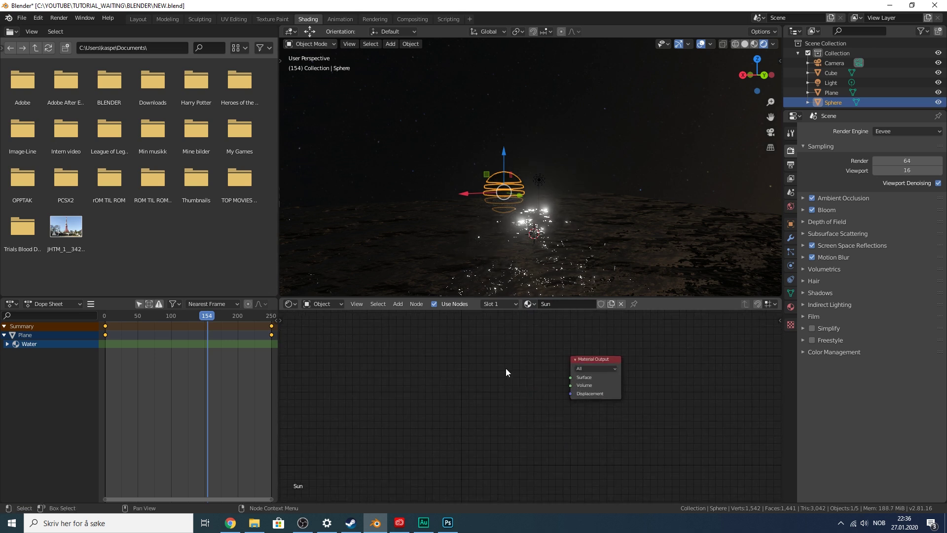
key(shift+a)
click(505, 368)
text(emis)
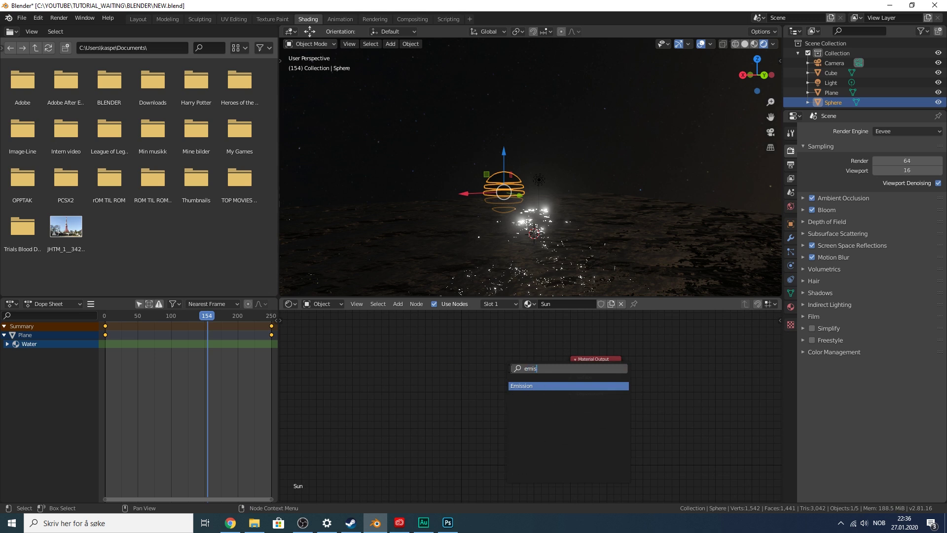
click(536, 385)
scroll(494, 380, up, 2)
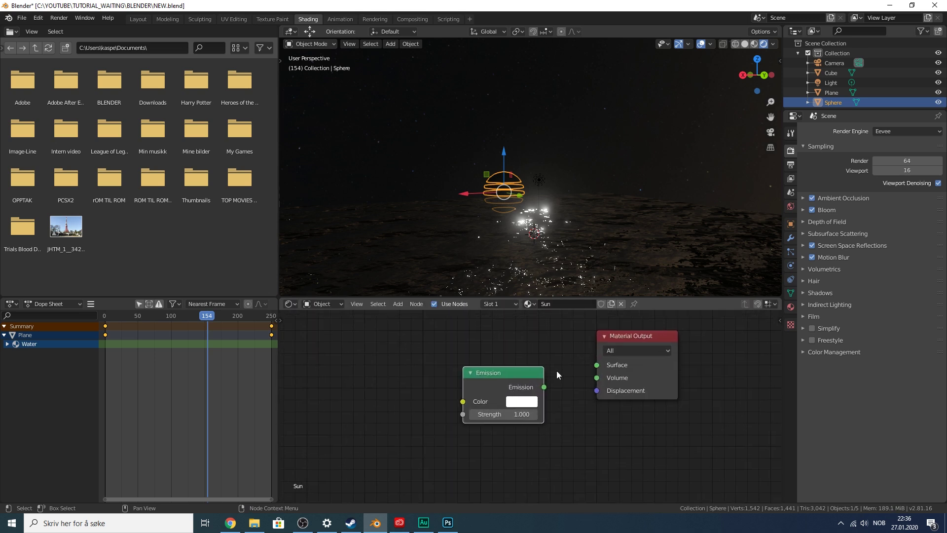
click(401, 370)
key(shift+d)
click(501, 443)
- Add a Mix Shader node and connect the two Emission nodes to its two Shader inputs
scroll(512, 360, down, 4)
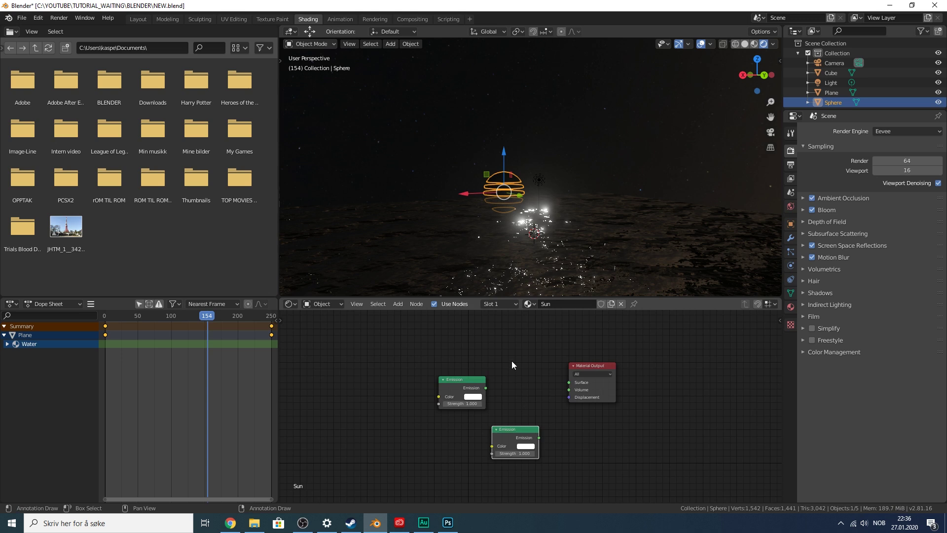
key(shift+a)
click(512, 359)
text(mix)
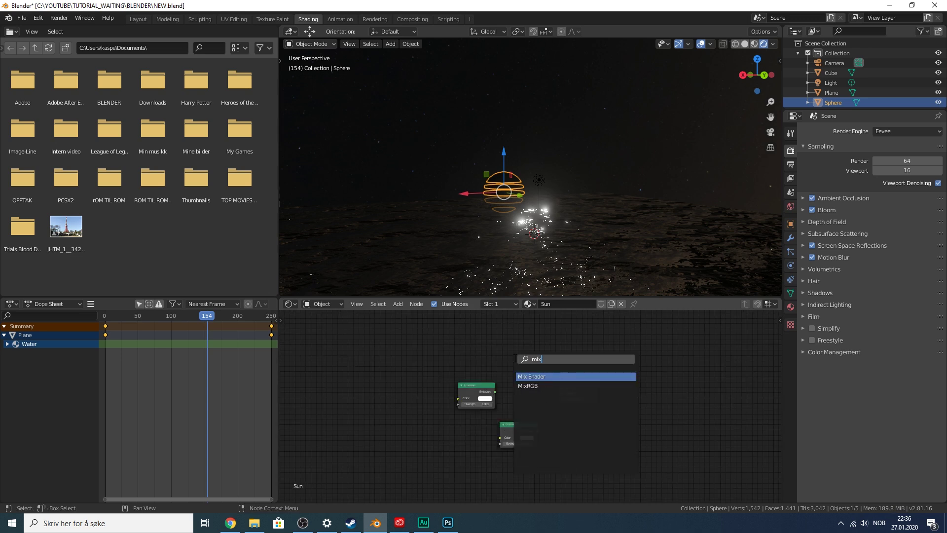
click(525, 375)
click(514, 359)
scroll(535, 340, up, 3)
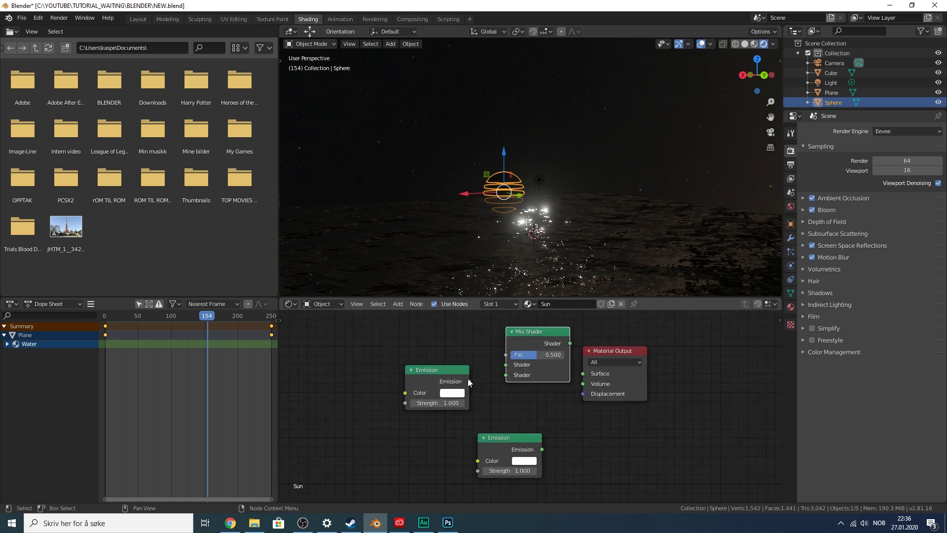
drag(469, 381, 506, 365)
drag(500, 446, 506, 375)
- Add a ColorRamp node and connect its Color output to the Mix Shader's Fac input
scroll(518, 390, down, 4)
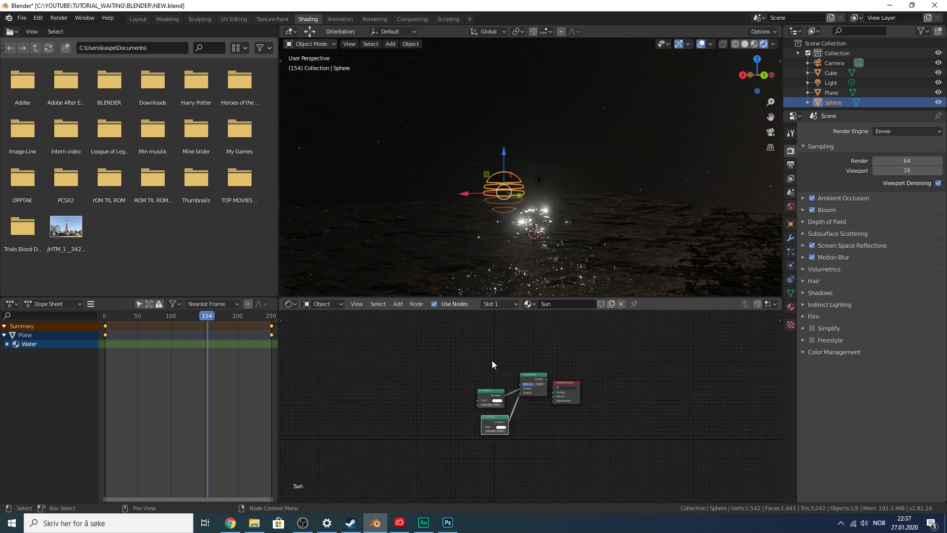
scroll(498, 361, up, 2)
key(shift+a)
click(509, 352)
text(color)
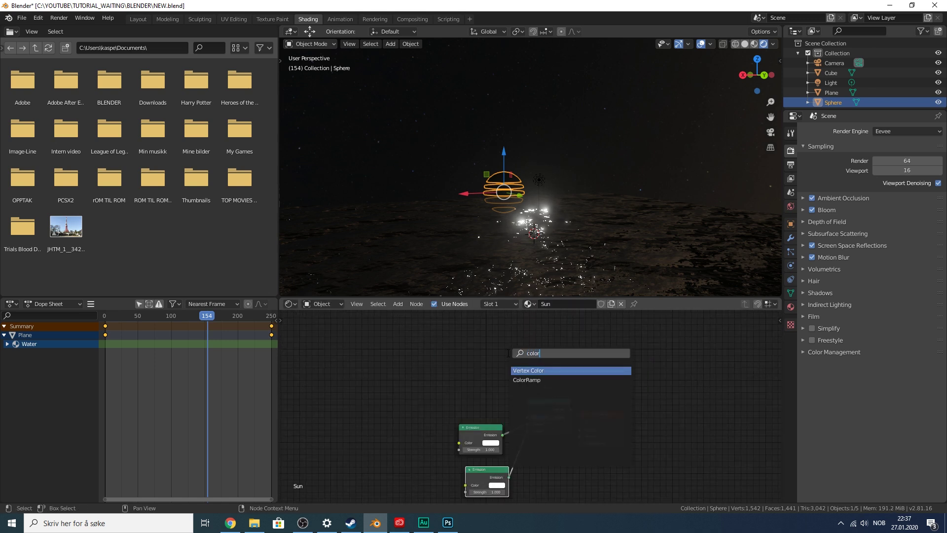
click(527, 380)
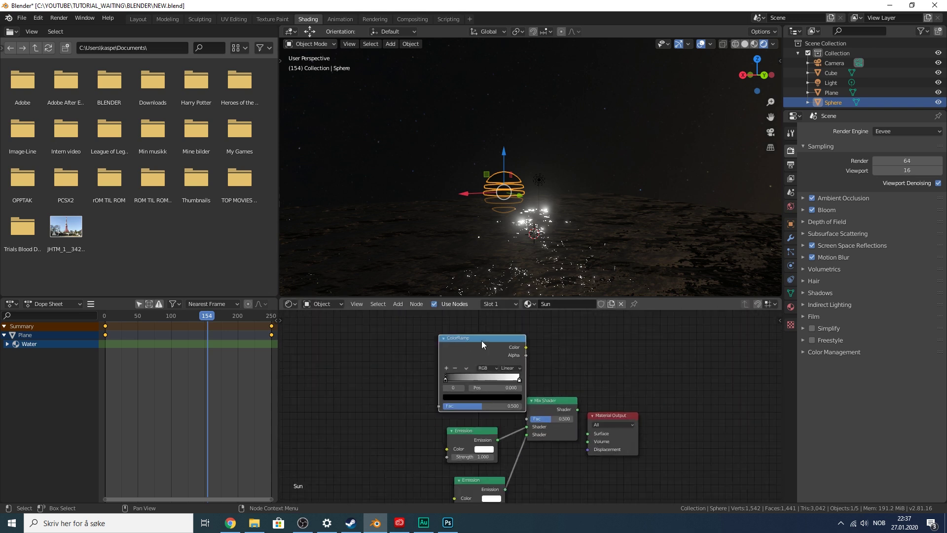
click(460, 336)
drag(500, 338, 527, 417)
- Add a Separate XYZ node and connect its Z output to the ColorRamp's Fac input
middle_drag(549, 353, 587, 368)
scroll(427, 366, down, 1)
middle_drag(423, 365, 496, 379)
scroll(480, 374, up, 1)
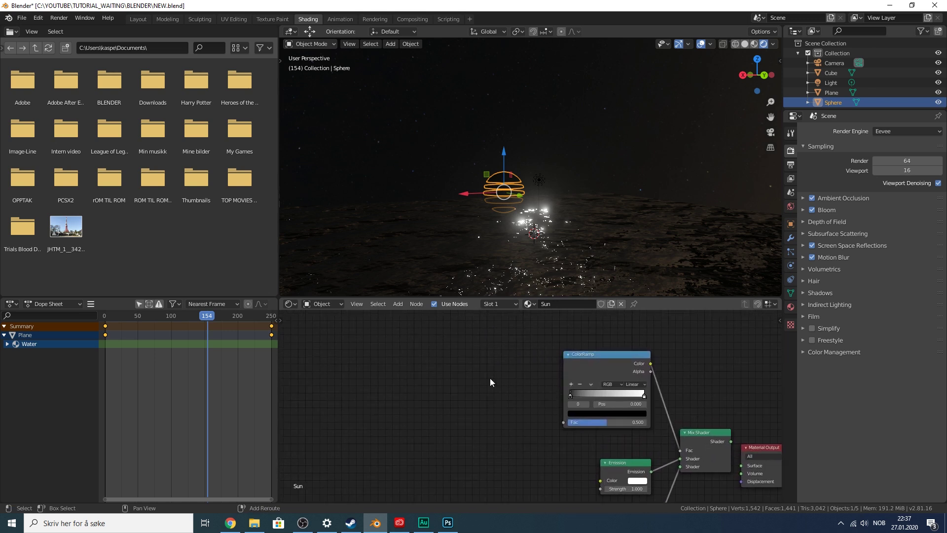
key(shift+a)
click(490, 378)
text(seper)
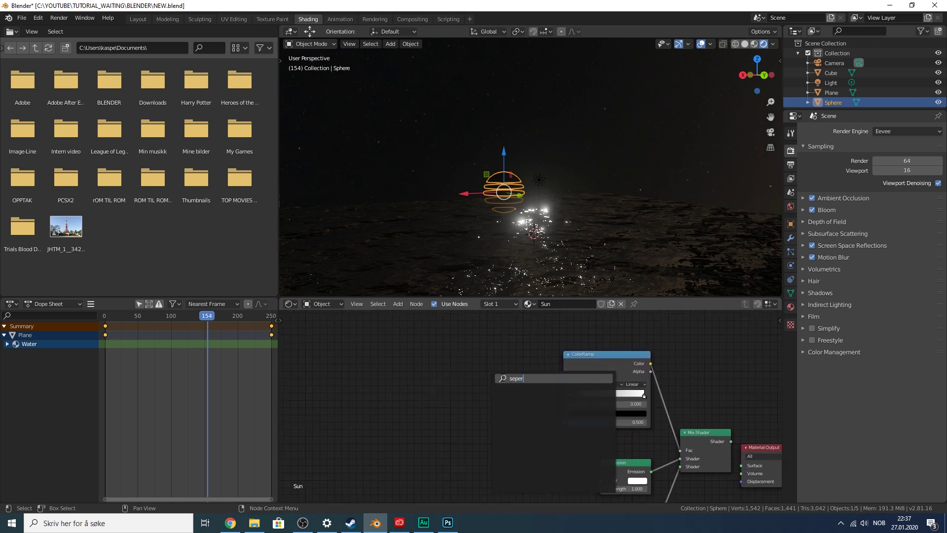
key(BackSpace)
key(BackSpace)
click(512, 414)
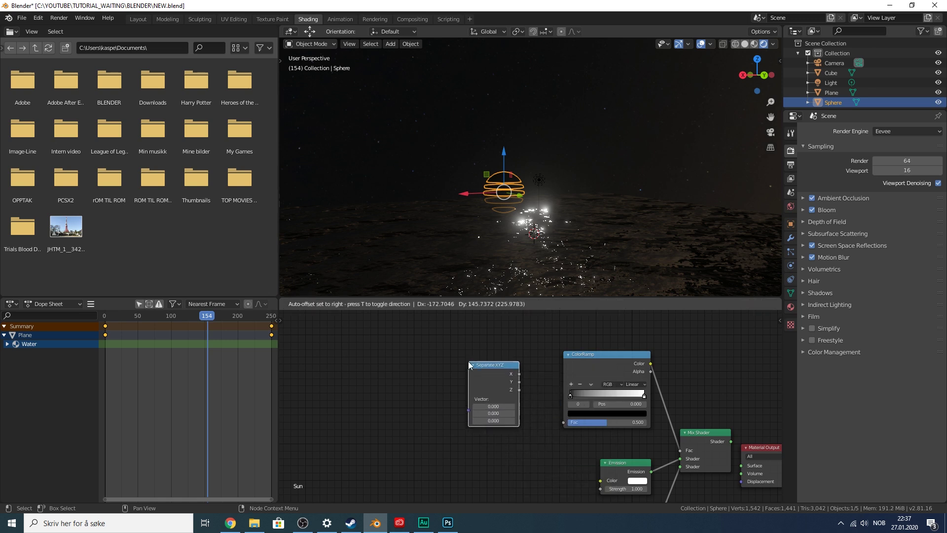
click(521, 390)
drag(519, 389, 565, 423)
- Add a Texture Coordinate node and connect its Object output to the Vector input of Separate XYZ
middle_drag(419, 400, 461, 401)
key(shift+a)
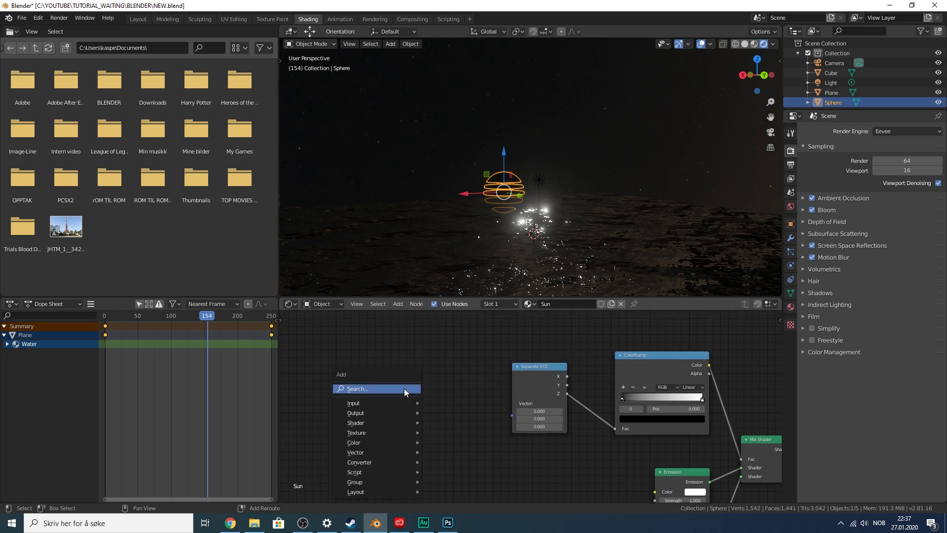
click(404, 389)
text(uv)
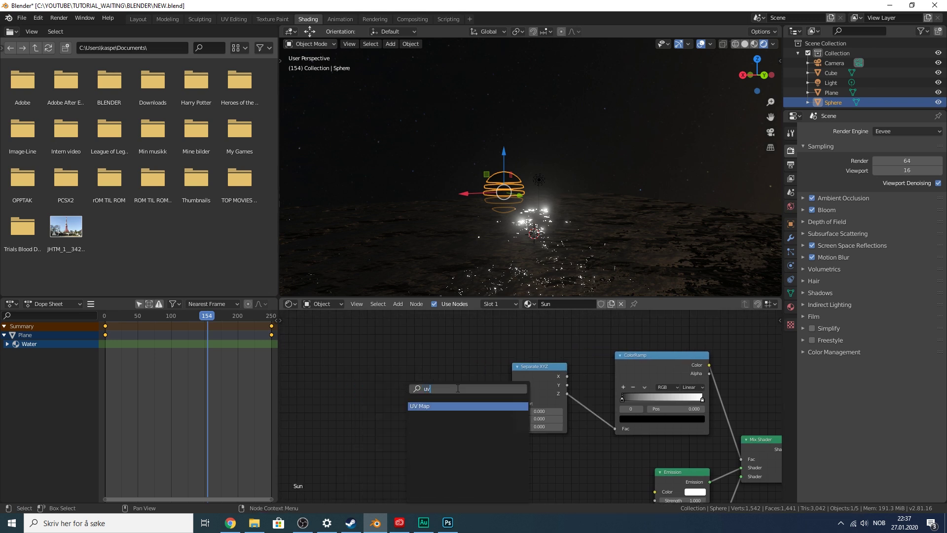
key(BackSpace)
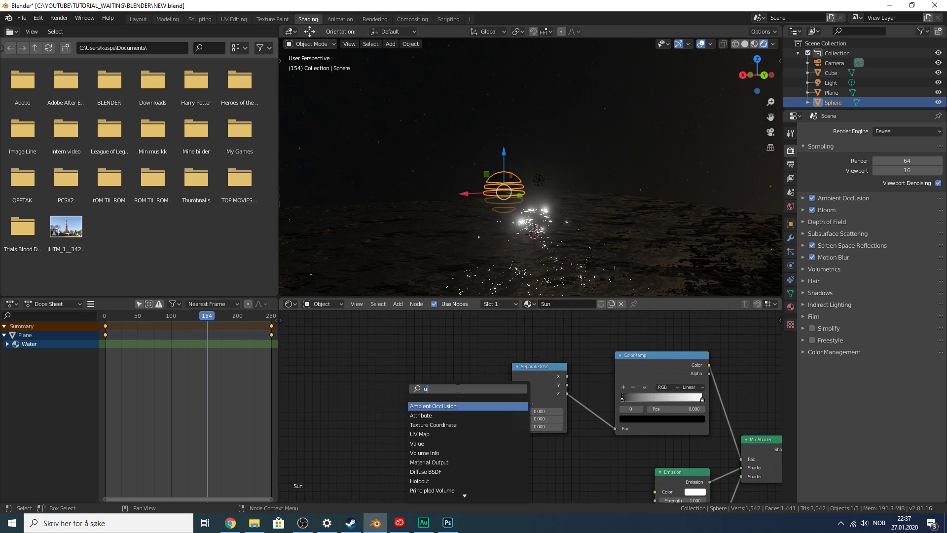
click(470, 424)
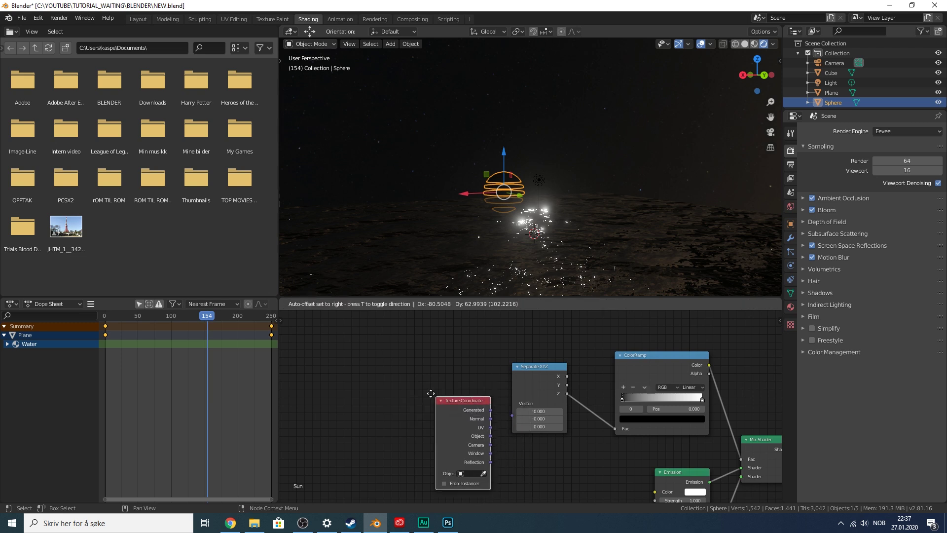
click(414, 358)
scroll(471, 384, up, 2)
drag(456, 401, 505, 418)
- Set the upper Emission node's color to a fully saturated magenta with hue 0.807
middle_drag(586, 433, 442, 404)
scroll(587, 388, down, 3)
middle_drag(587, 405, 540, 385)
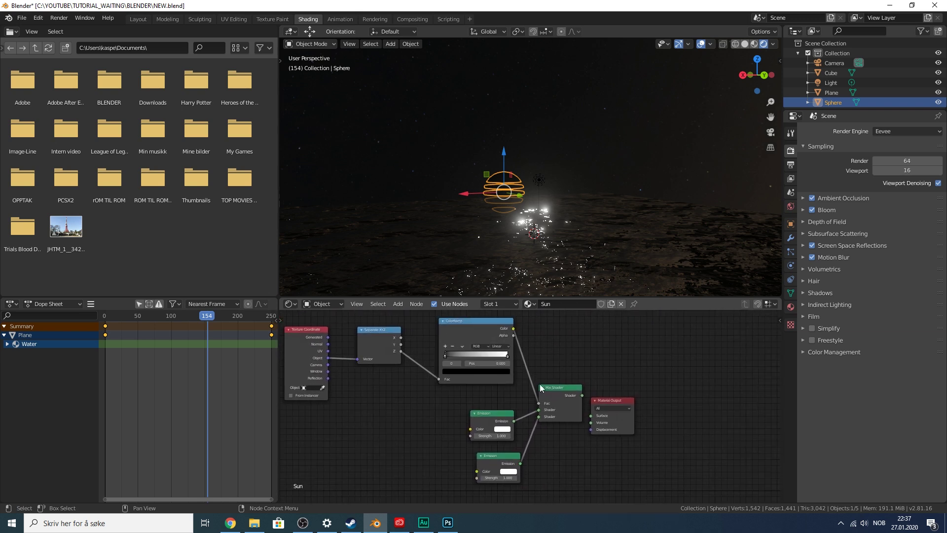
scroll(562, 446, up, 3)
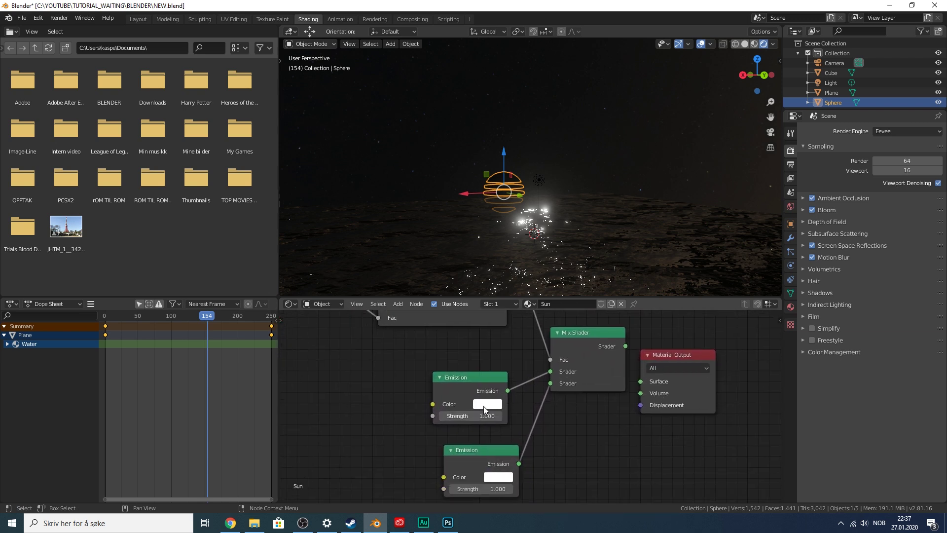
click(485, 405)
click(552, 302)
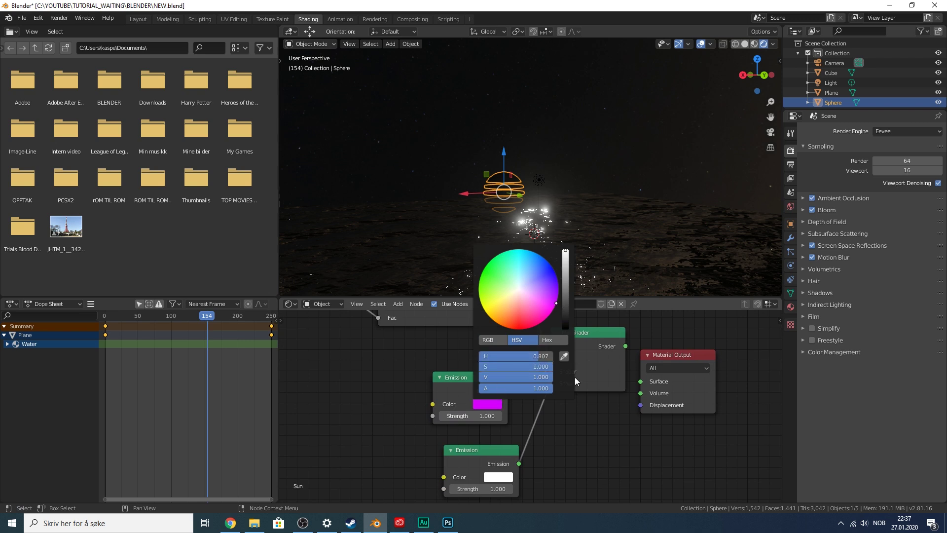
- Frame the sphere in Material Preview shading and connect the Mix Shader's output to the Material Output's Surface input
click(540, 142)
click(506, 183)
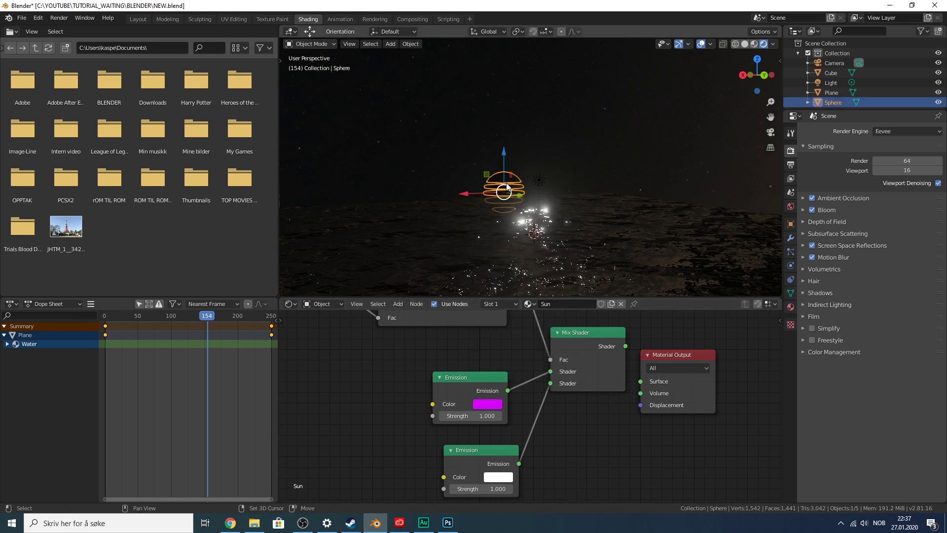
key(KP_Decimal)
mouse_move(748, 85)
mouse_down()
mouse_move(756, 61)
mouse_move(760, 75)
mouse_up()
click(755, 43)
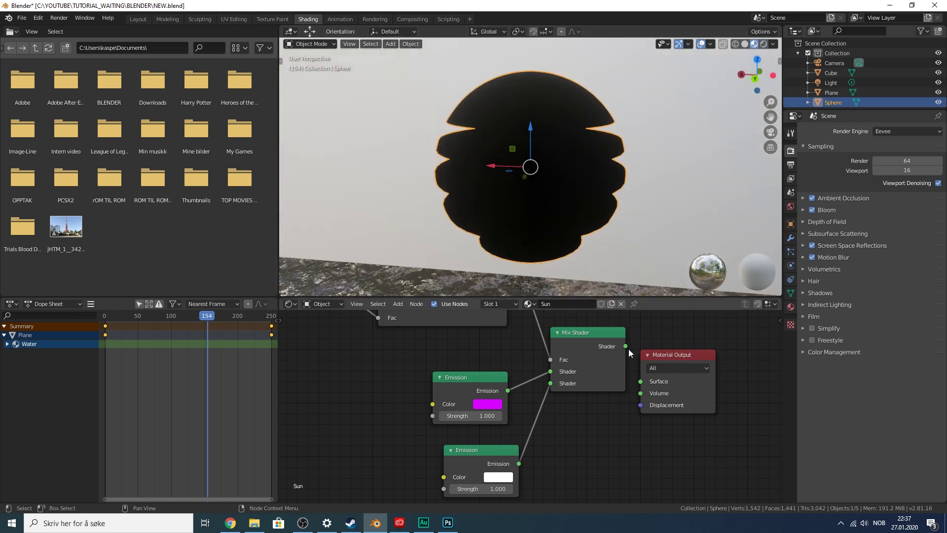
drag(626, 346, 641, 382)
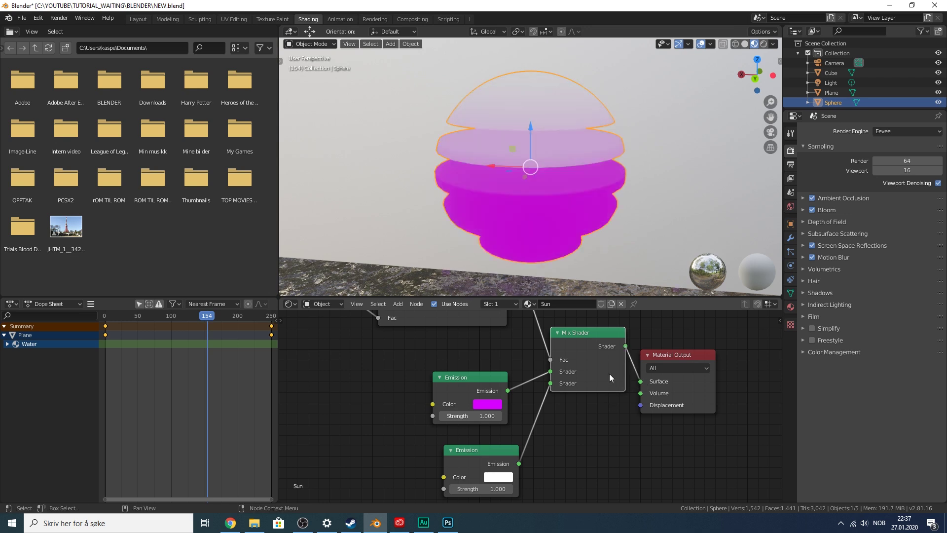
- Set the lower Emission node's color to a fully saturated blue with hue about 0.63, and return the viewport to Rendered shading
click(495, 478)
click(511, 478)
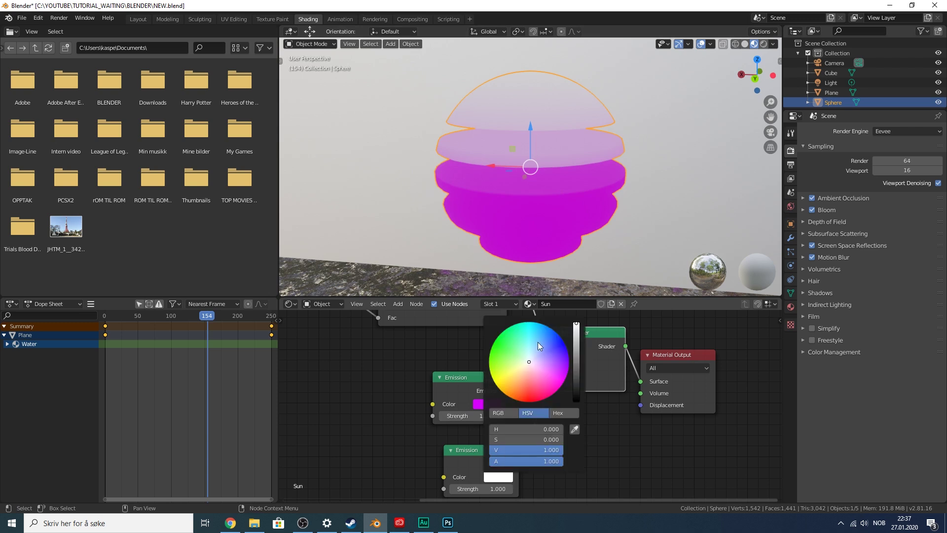
drag(547, 348, 559, 334)
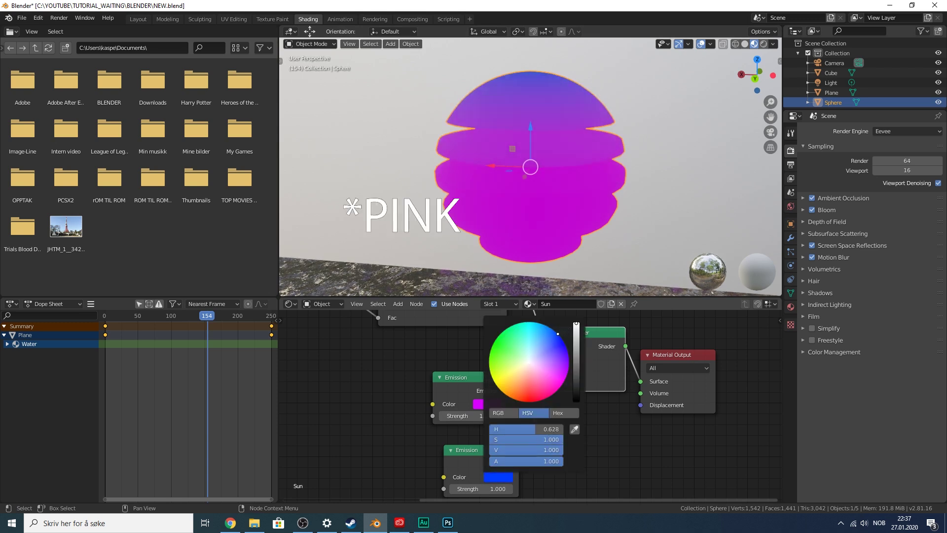
click(489, 404)
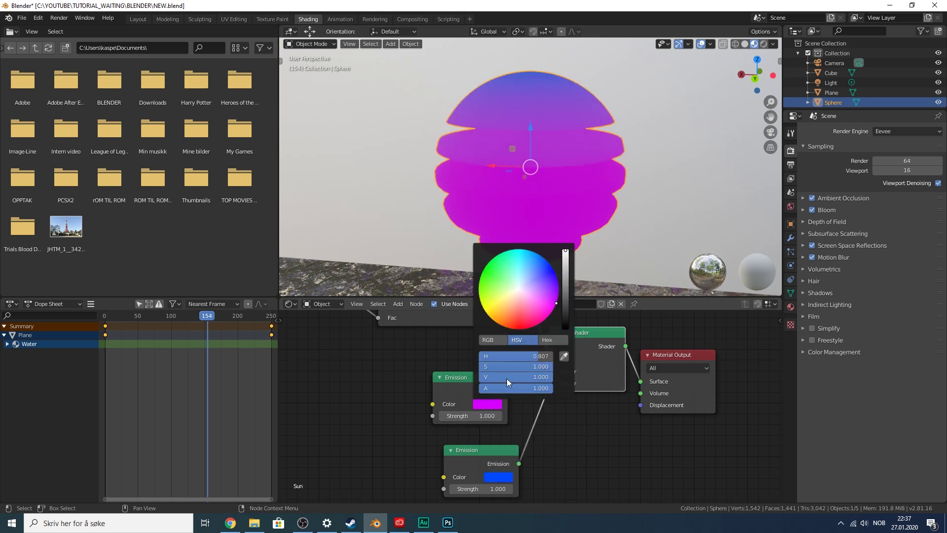
click(764, 44)
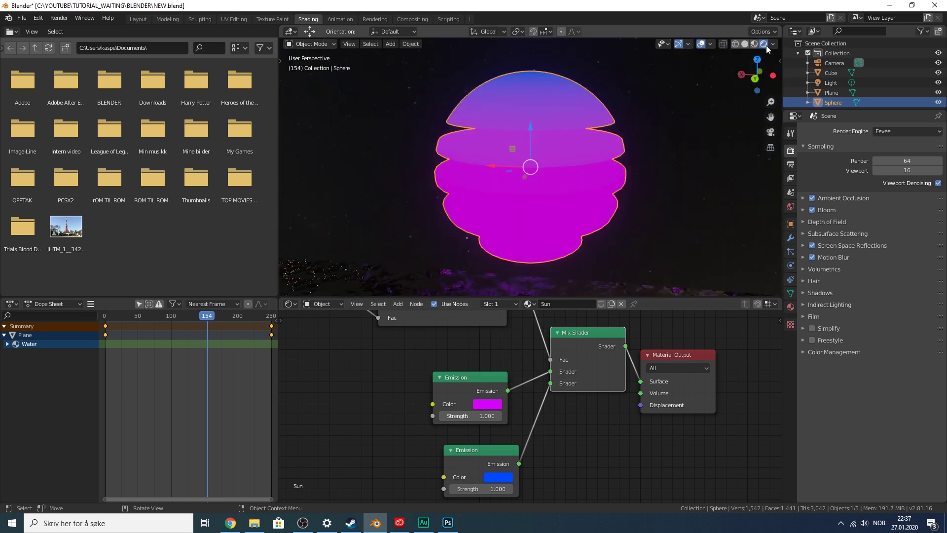
- Set the strength of both Emission nodes in the Sun material to 3
scroll(685, 102, down, 5)
click(481, 489)
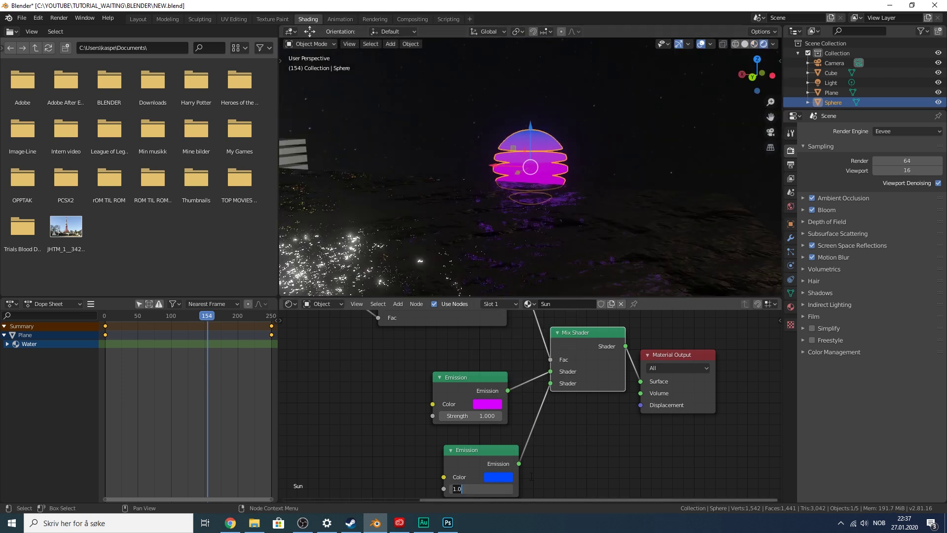
text(3)
key(Return)
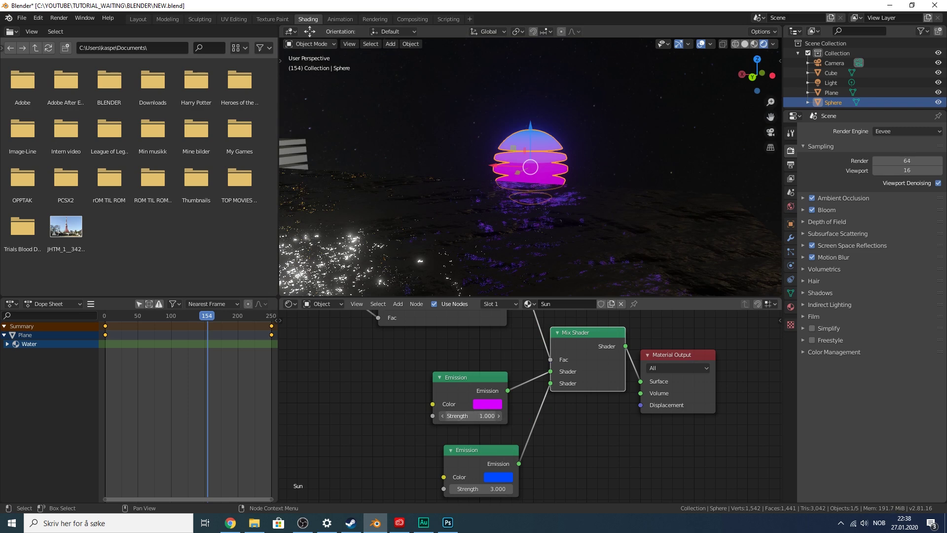
scroll(581, 221, down, 3)
scroll(587, 148, up, 3)
click(589, 136)
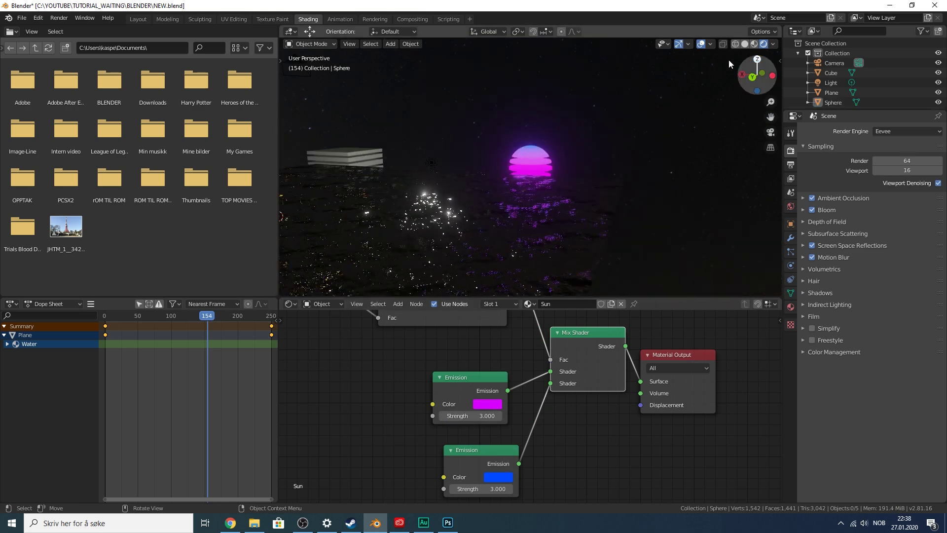
mouse_move(745, 67)
mouse_down()
mouse_move(773, 63)
mouse_move(750, 67)
mouse_up()
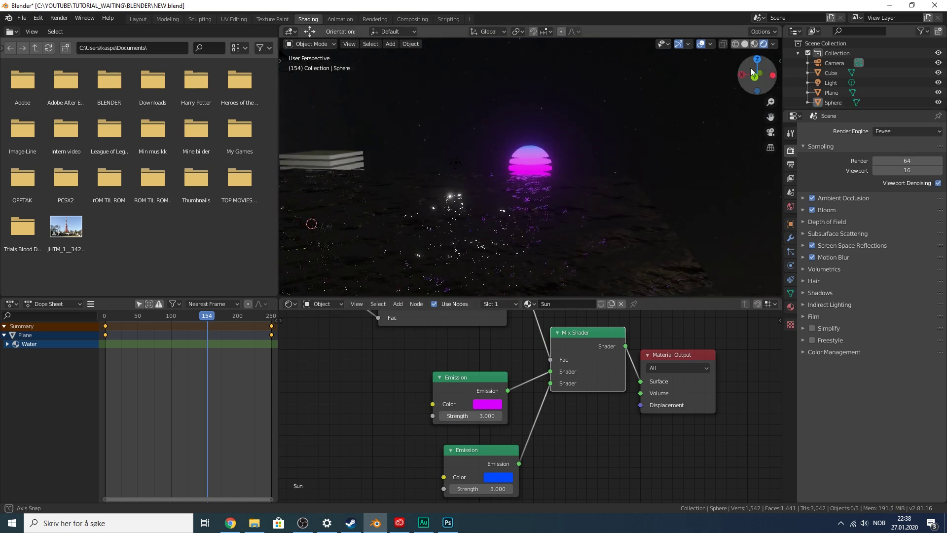
- Change the ColorRamp's interpolation from Linear to B-Spline in the sphere's Sun material
scroll(555, 237, up, 3)
middle_drag(627, 436, 675, 502)
scroll(656, 286, down, 1)
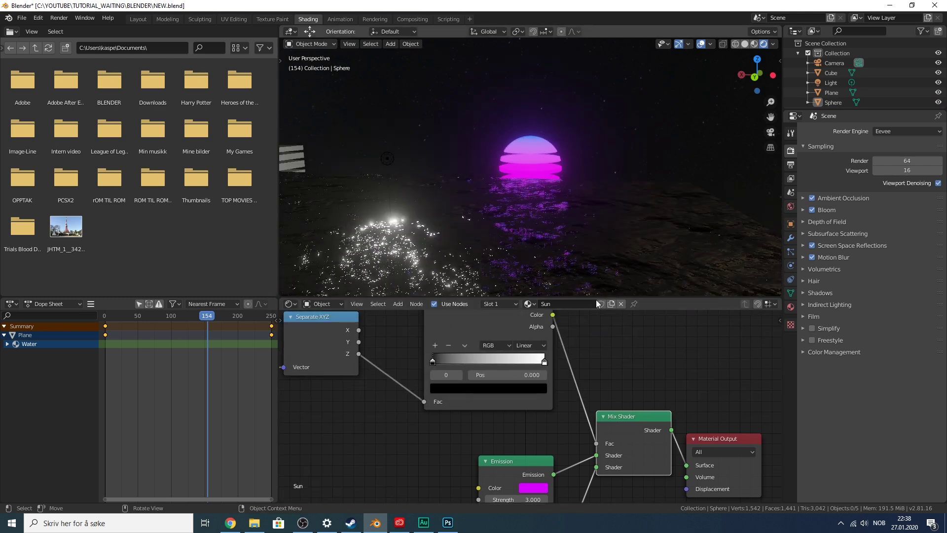
middle_drag(624, 347, 661, 384)
ctrl+scroll(612, 389, left, 2)
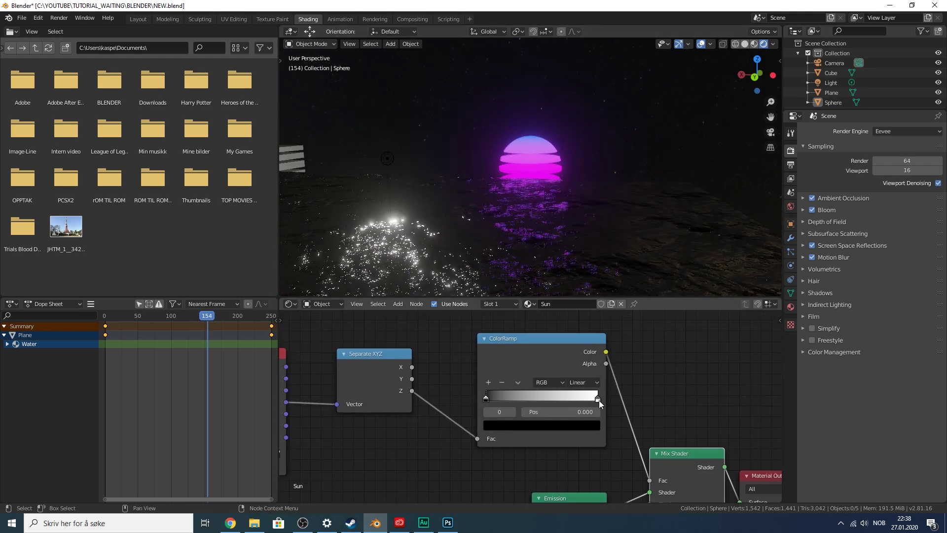
scroll(568, 152, up, 3)
click(552, 151)
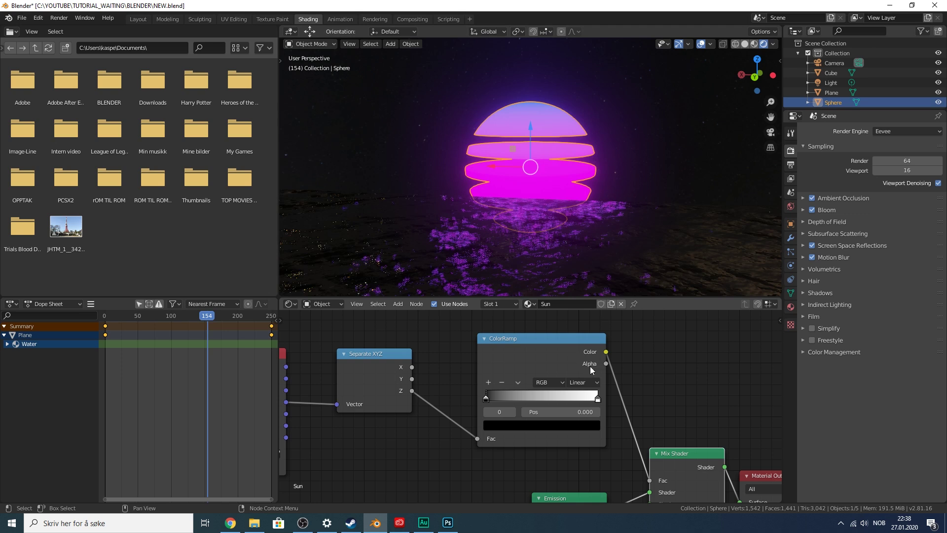
mouse_move(597, 398)
mouse_down()
mouse_move(518, 398)
mouse_move(608, 407)
mouse_up()
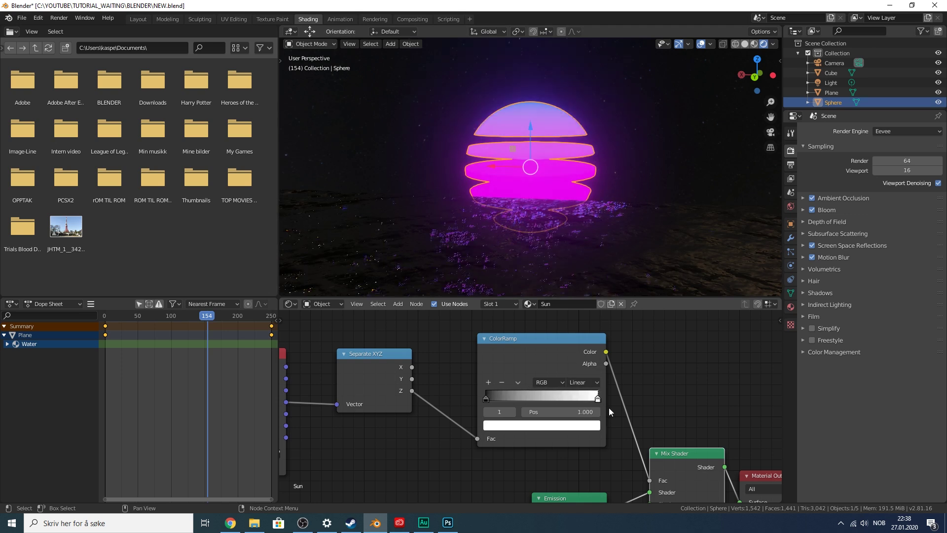
click(588, 383)
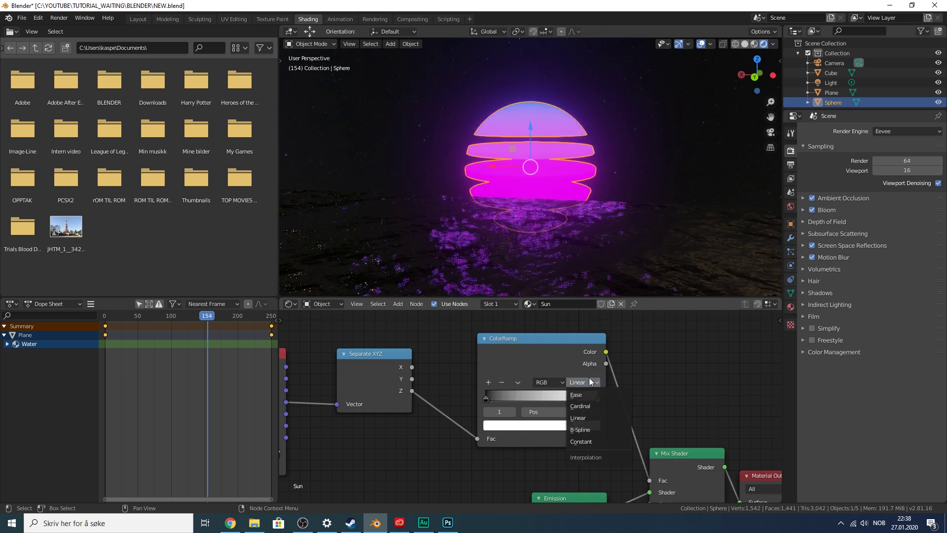
click(597, 429)
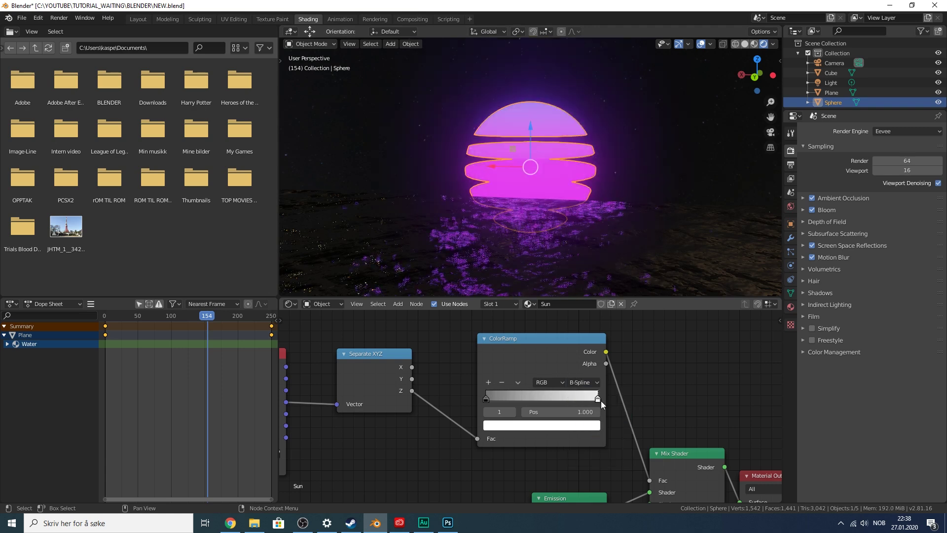
- Move the ColorRamp's white stop to about 0.805 and try Ease interpolation before going back to B-Spline
mouse_move(598, 400)
mouse_down()
mouse_move(543, 396)
mouse_move(592, 391)
mouse_move(591, 401)
mouse_move(483, 398)
mouse_move(573, 399)
mouse_move(541, 401)
mouse_move(560, 398)
mouse_up()
click(586, 382)
click(583, 394)
click(568, 382)
click(573, 426)
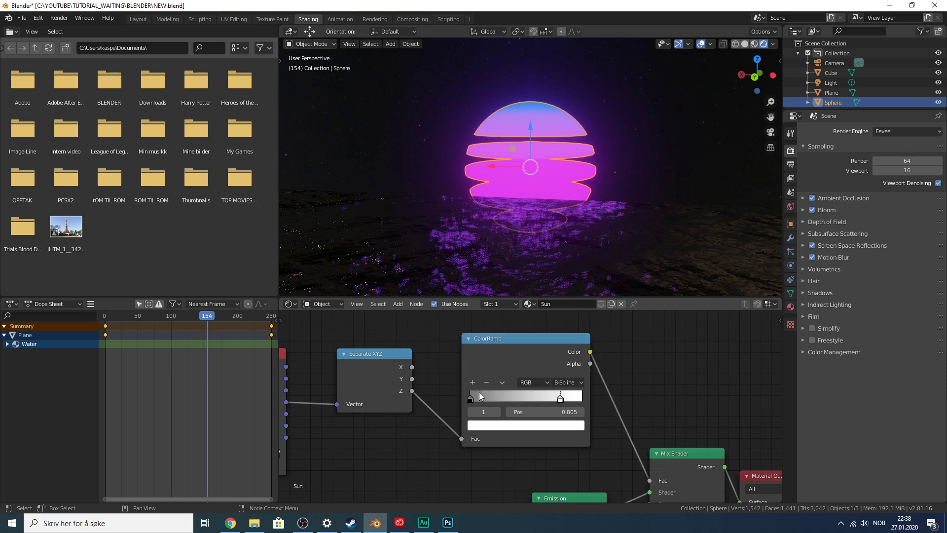
- Fine-tune the ColorRamp's white stop to a position of about 0.77
mouse_move(473, 399)
mouse_down()
mouse_move(482, 402)
mouse_move(470, 401)
mouse_up()
drag(561, 400, 568, 402)
click(525, 403)
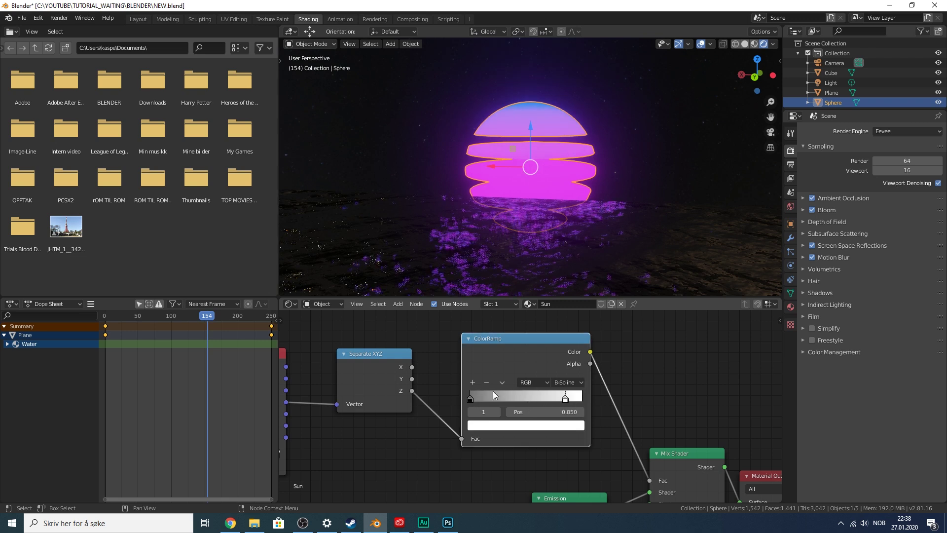
scroll(604, 364, down, 3)
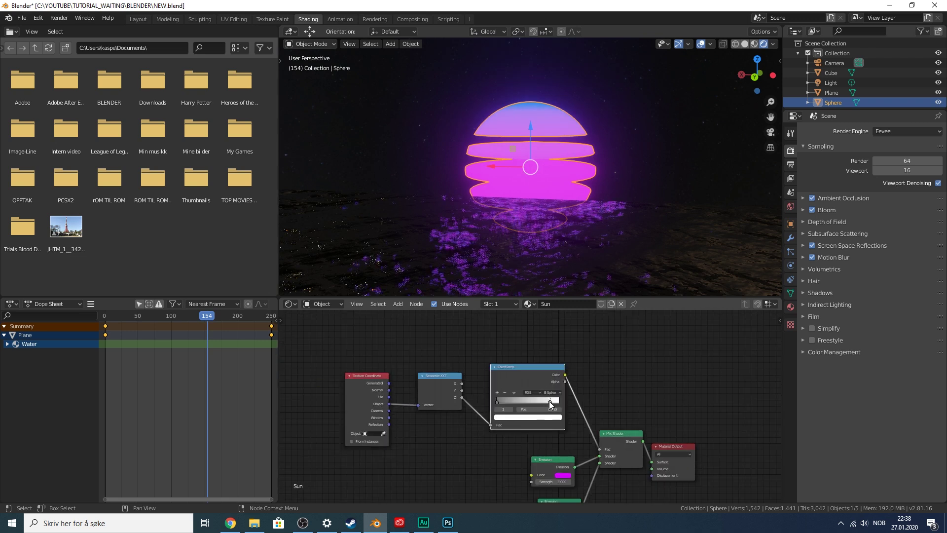
drag(550, 401, 545, 401)
click(618, 365)
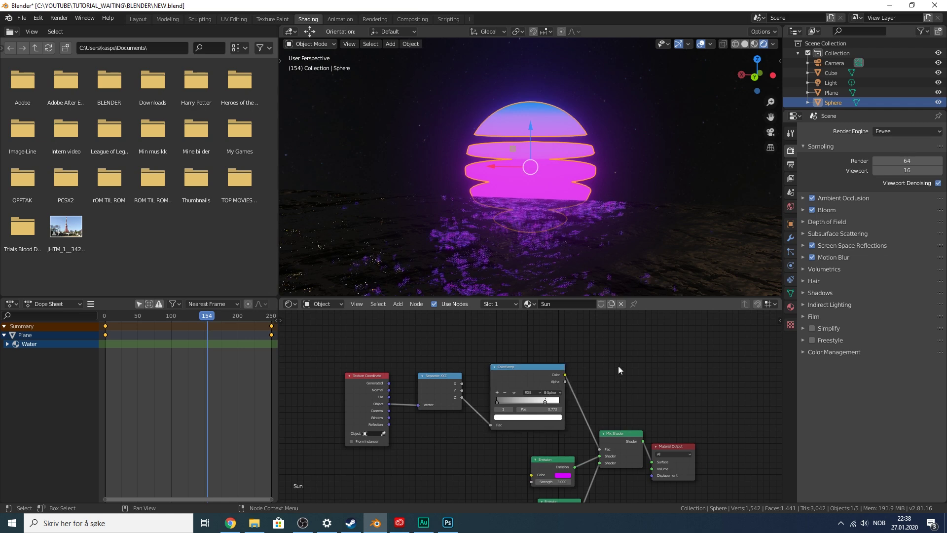
- Save the changes to NEW.blend
scroll(618, 366, down, 3)
key(ctrl+s)
scroll(740, 113, down, 5)
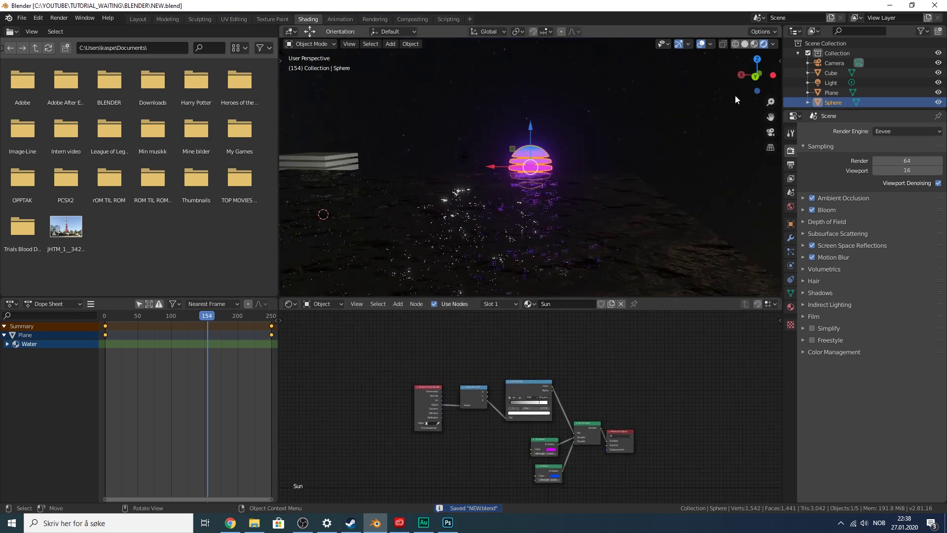
- Select the camera and move it to about X 3.13 m, Y 3.11 m
drag(746, 83, 622, 85)
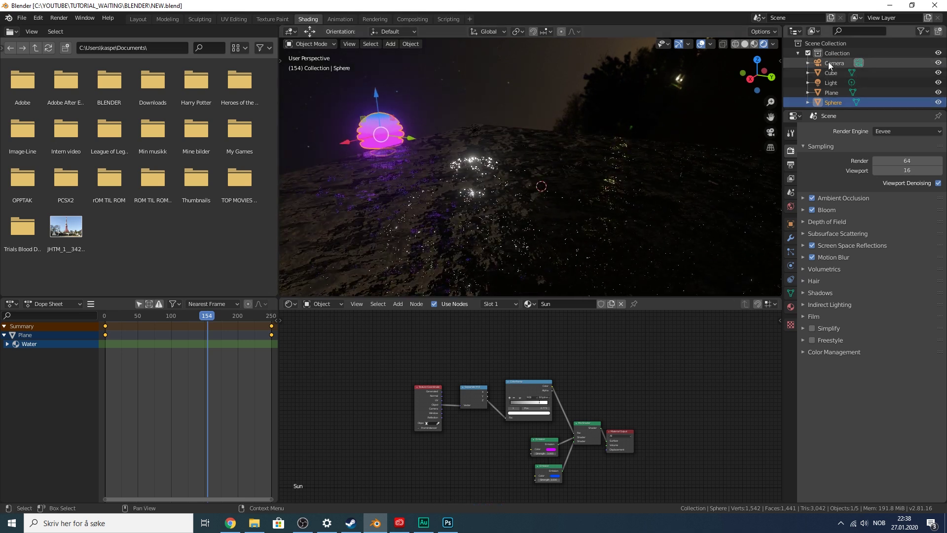
click(828, 63)
drag(756, 75, 850, 83)
drag(771, 117, 684, 135)
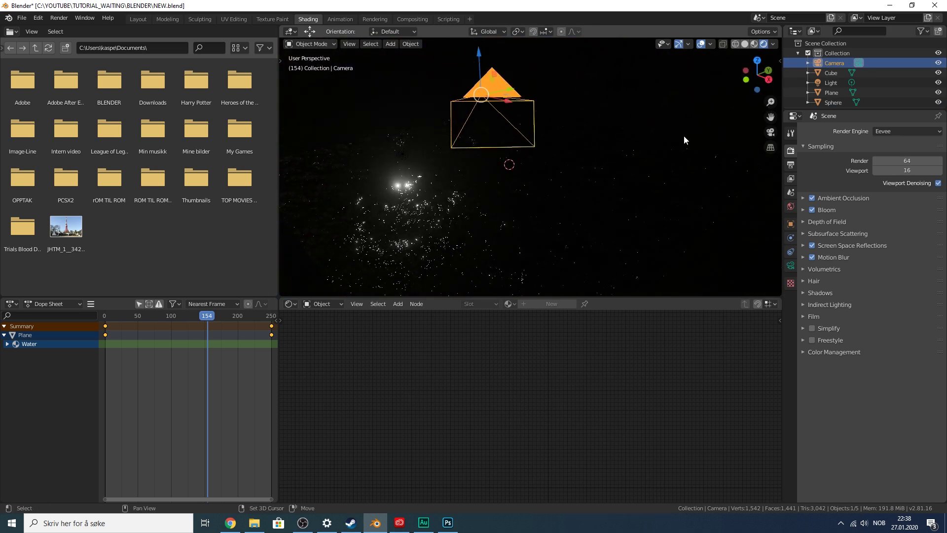
key(KP_Decimal)
drag(752, 84, 709, 96)
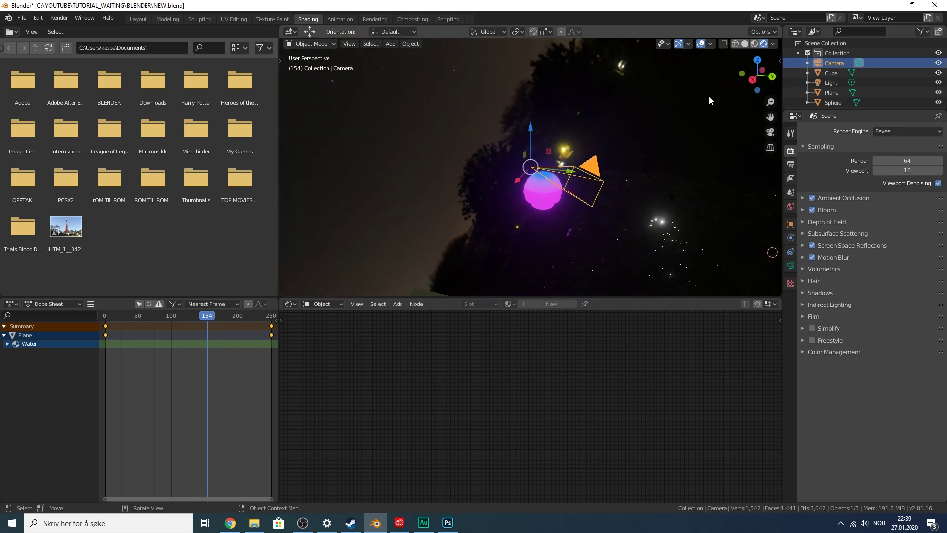
scroll(709, 96, down, 1)
drag(516, 180, 662, 142)
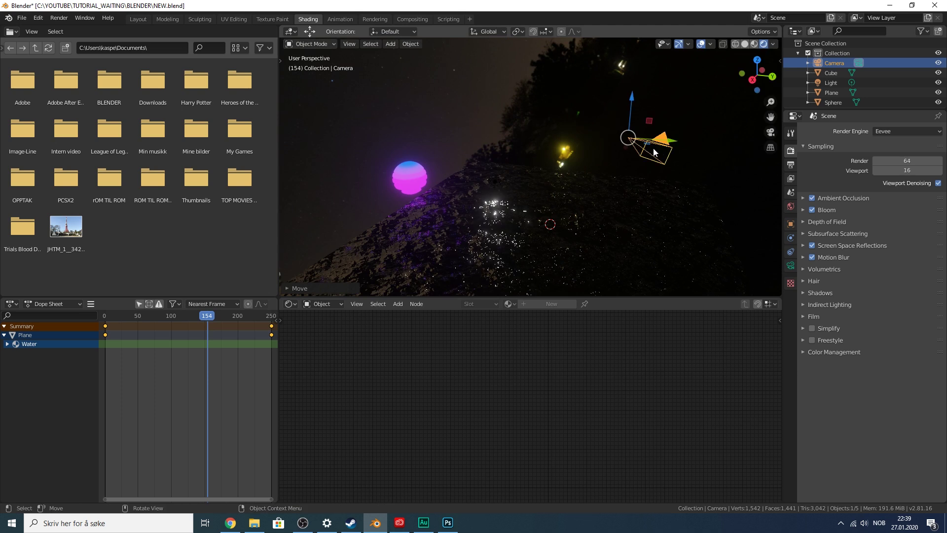
- Switch to the Layout workspace, split the 3D viewport into two side by side, and show the camera view in the rendered one
click(137, 19)
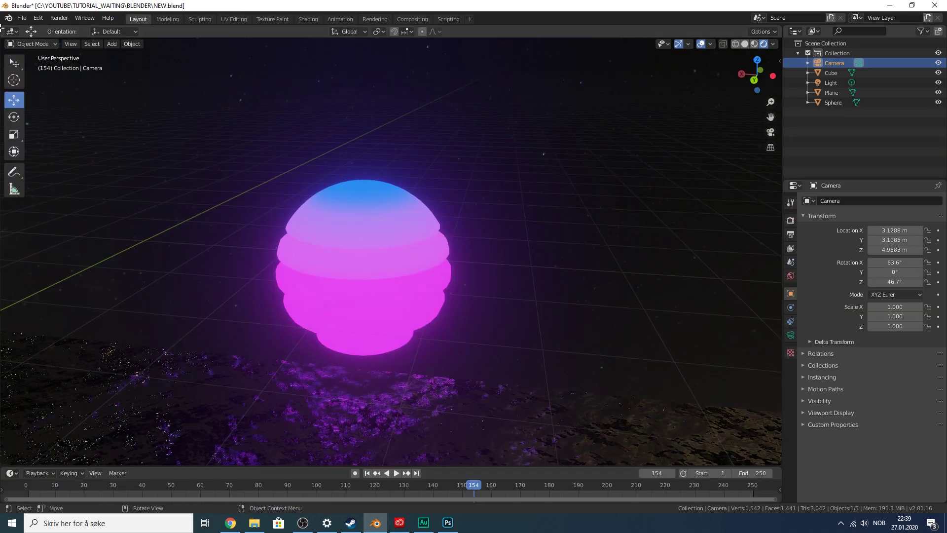
mouse_move(8, 30)
mouse_down()
mouse_move(448, 97)
mouse_move(420, 99)
mouse_up()
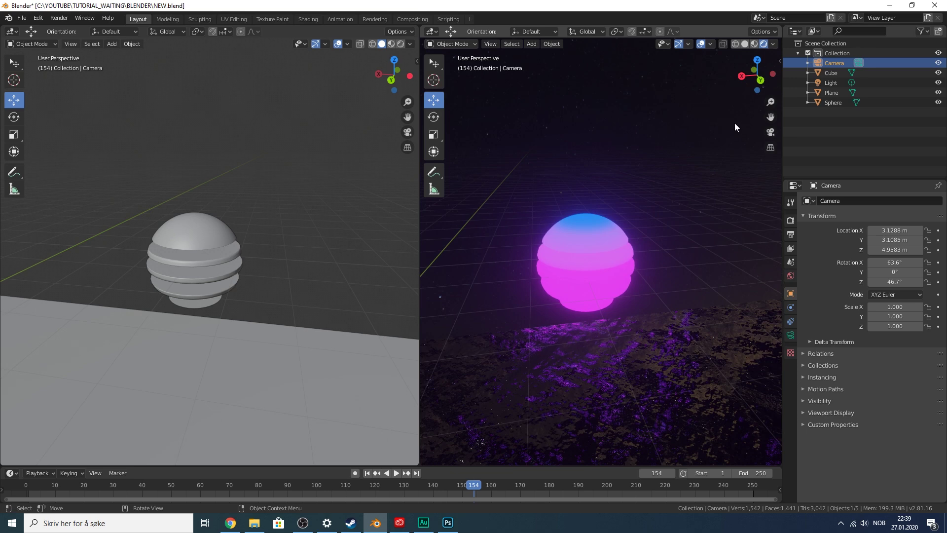
click(771, 132)
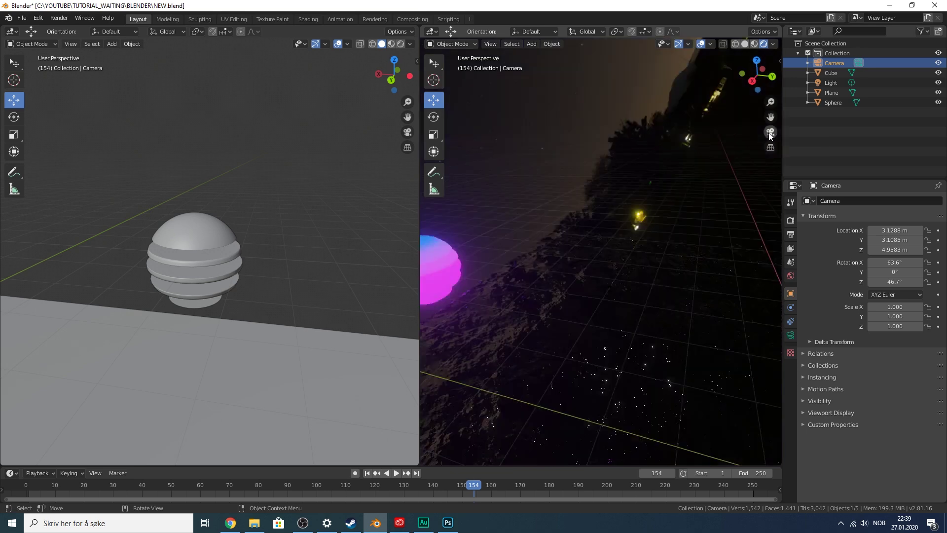
scroll(342, 118, down, 6)
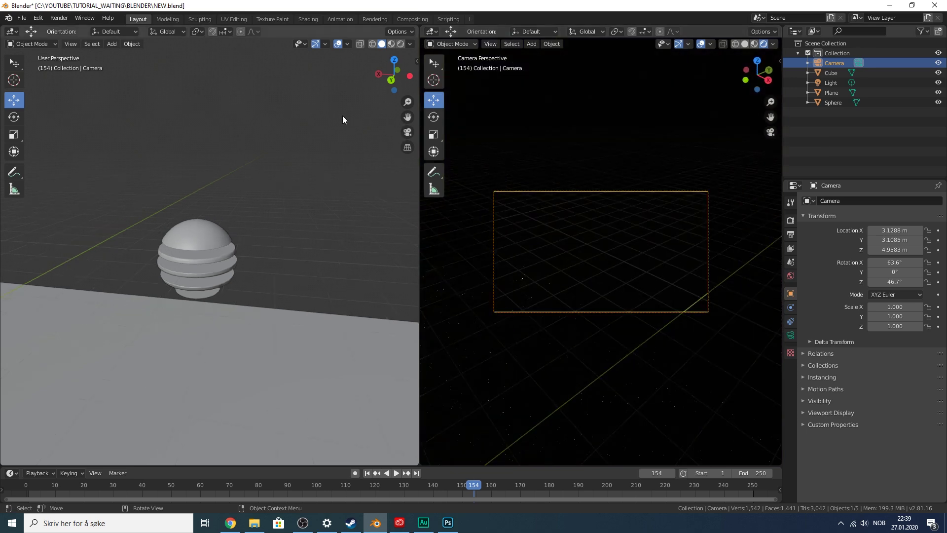
- Move the camera along X to about 0.96 m and rotate it 143° about the global Z axis
drag(391, 80, 393, 79)
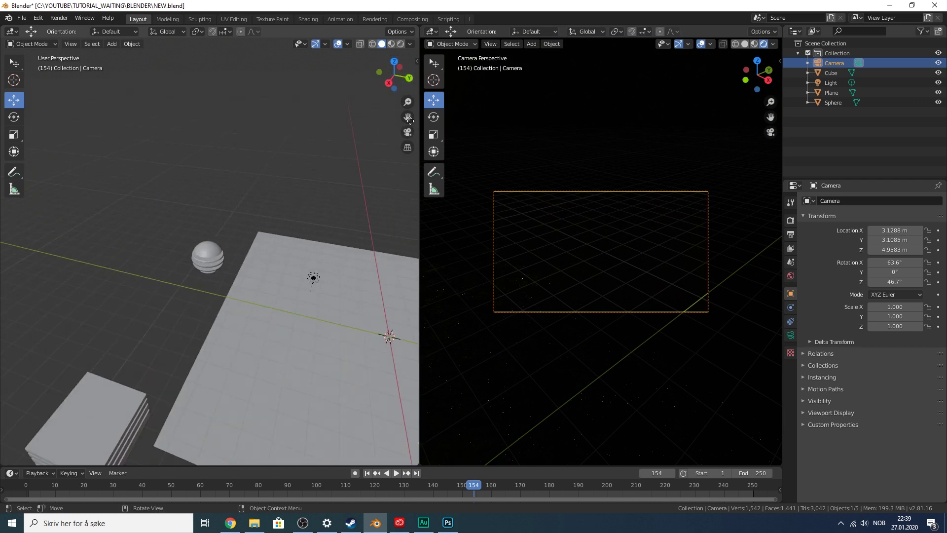
shift+middle_drag(402, 224, 314, 200)
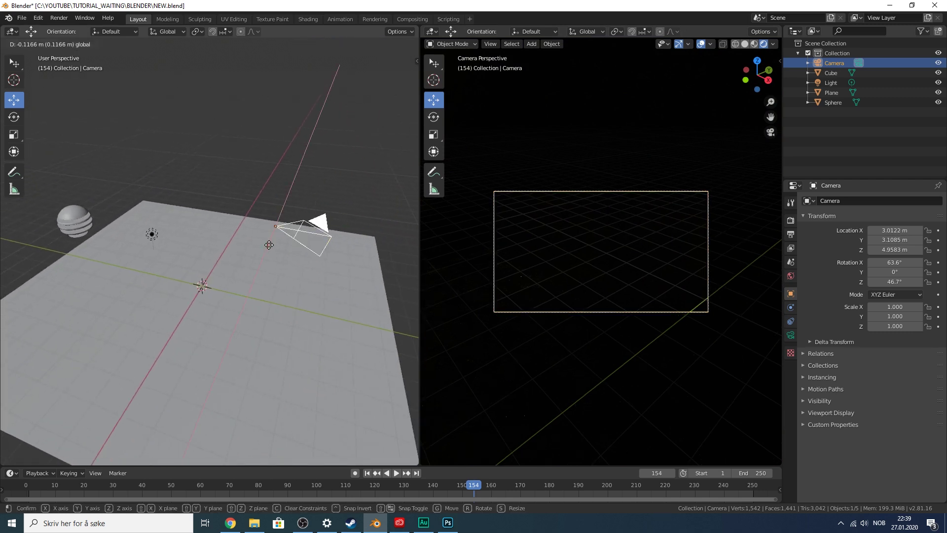
key(shift+space)
key(r)
drag(266, 247, 314, 203)
- Lower the camera to about 2.96 m on Z and move it along X to about -1.10 m
key(shift+space)
key(g)
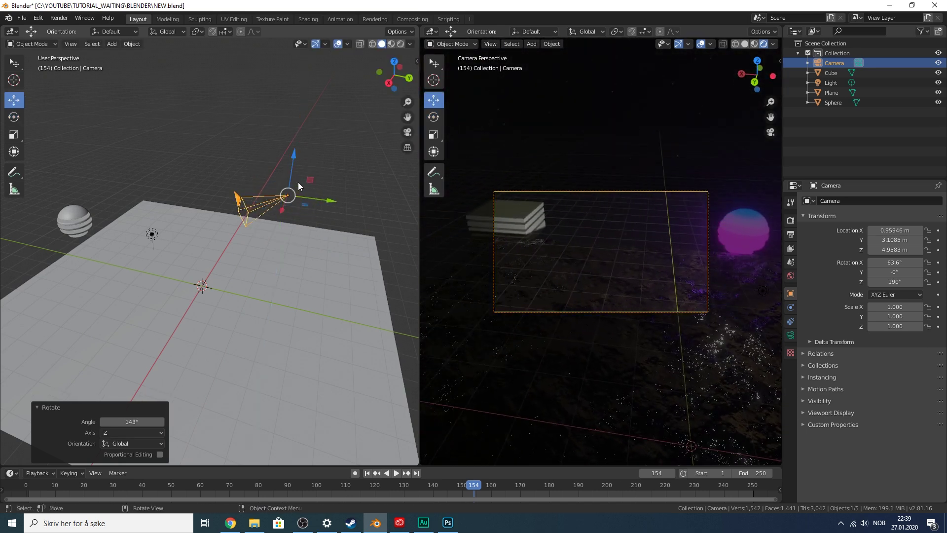
drag(294, 166, 284, 224)
drag(272, 275, 285, 245)
- Tilt the camera up to an X rotation of about 82° and move it along X to about -3.66 m
key(shift+space)
key(r)
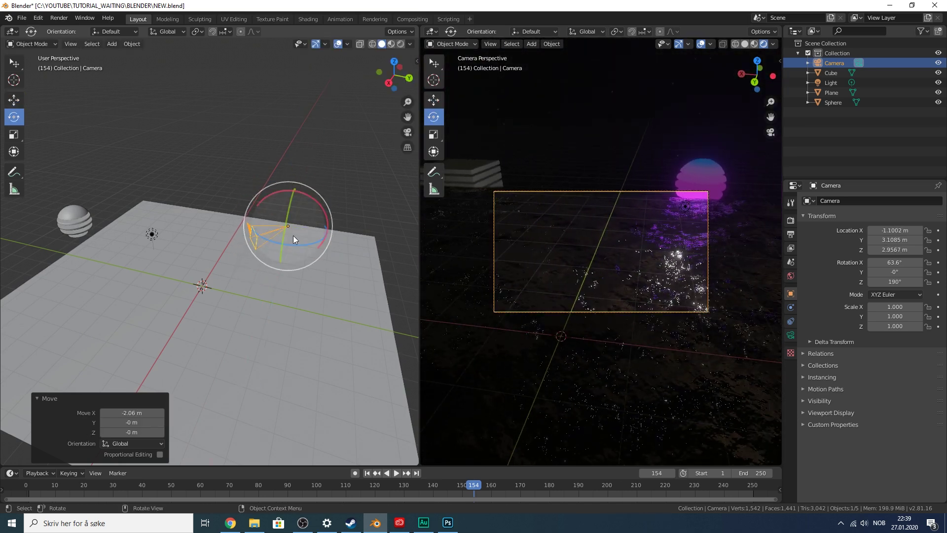
mouse_move(300, 193)
mouse_down()
mouse_move(307, 200)
mouse_move(289, 224)
mouse_move(291, 207)
mouse_move(299, 208)
mouse_up()
key(shift+space)
key(g)
key(shift+space)
key(r)
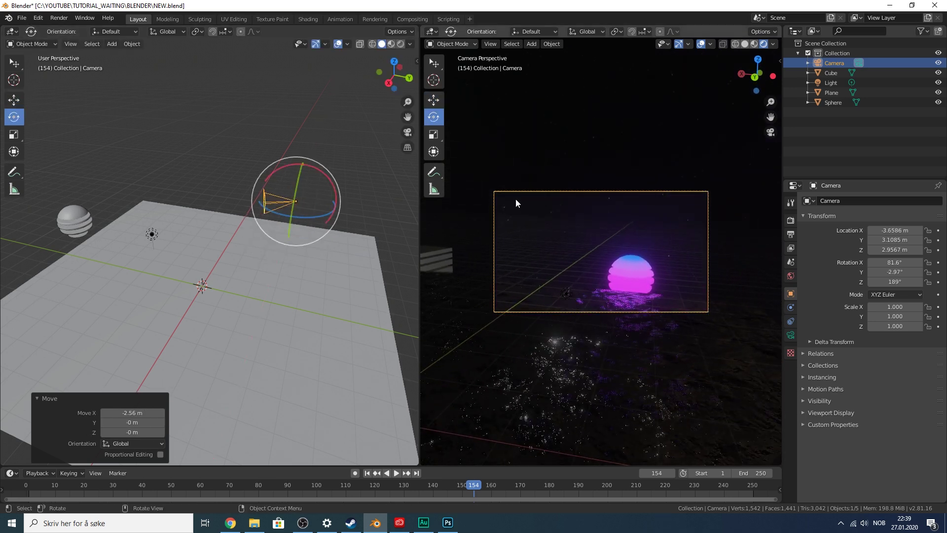
- Set the camera's rotation to X 90°, Y 0° and Z 180°
click(903, 263)
text(90)
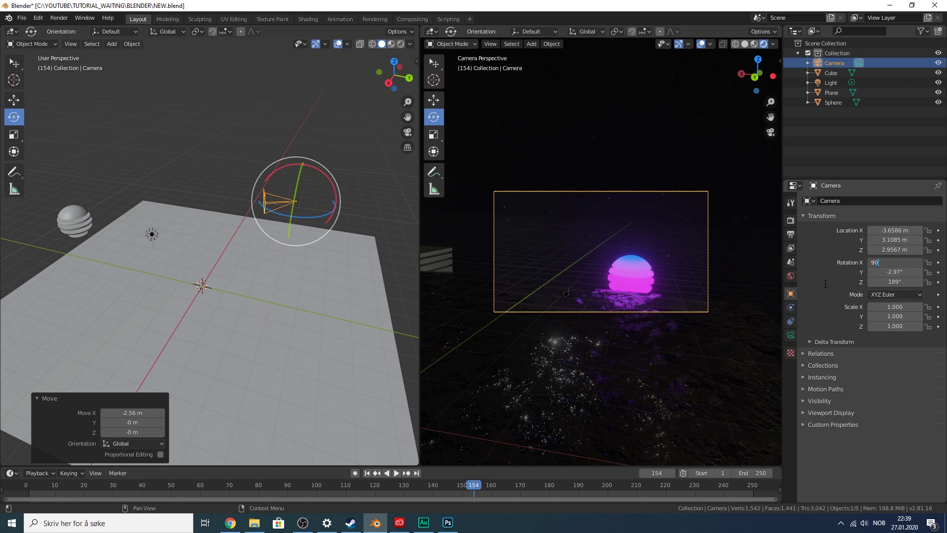
key(Tab)
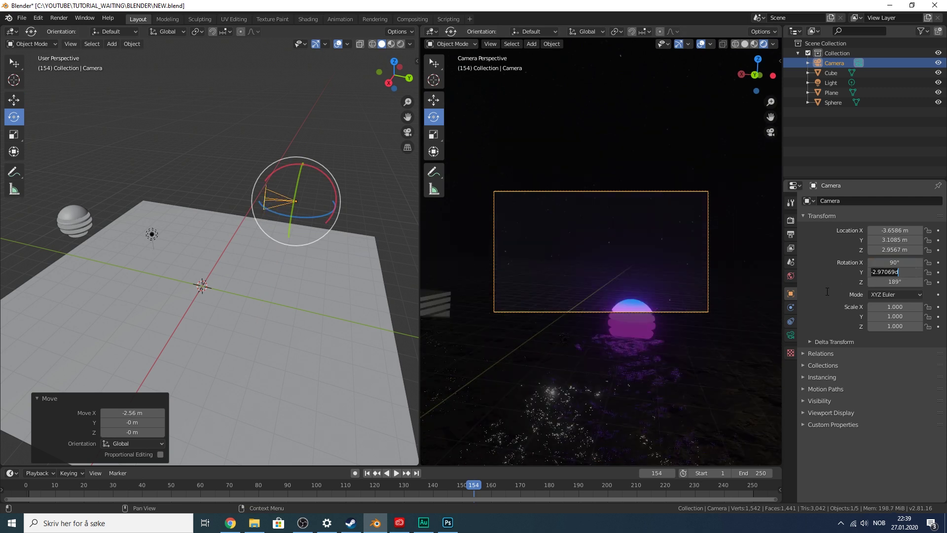
text(0)
key(Return)
click(883, 280)
text(1)
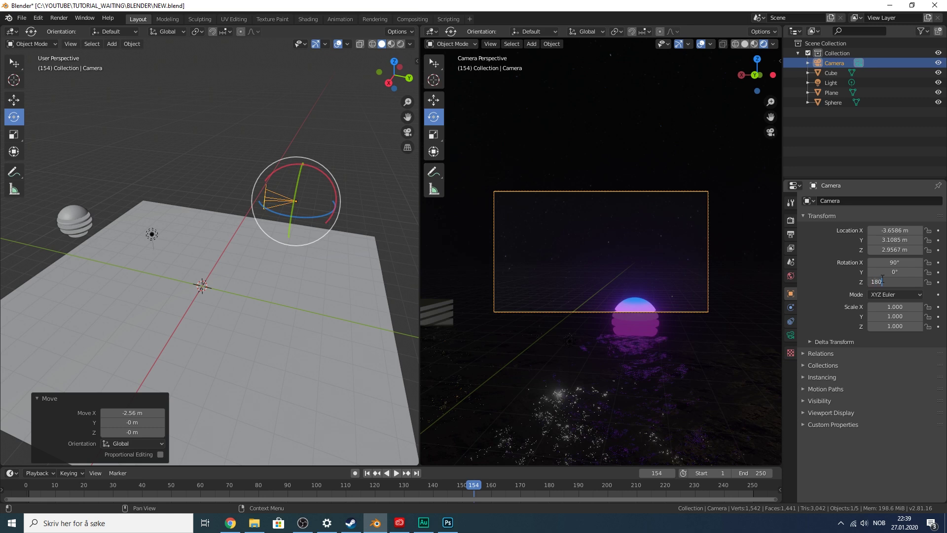
text(80)
key(Return)
- Move the camera to about X -3.13 m, Y 0.84 m and Z 0.49 m to frame the sun low over the water
key(shift+space)
key(g)
drag(300, 154, 267, 264)
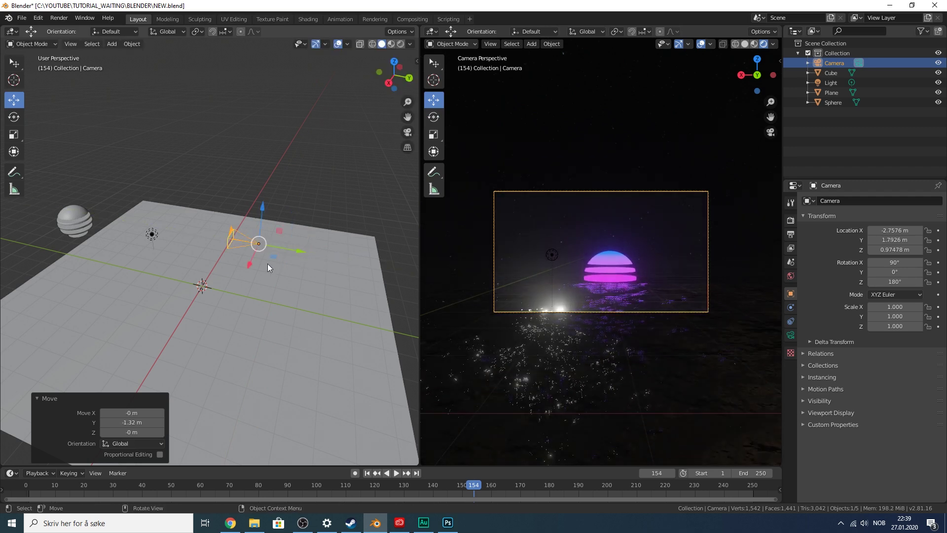
drag(269, 212, 264, 223)
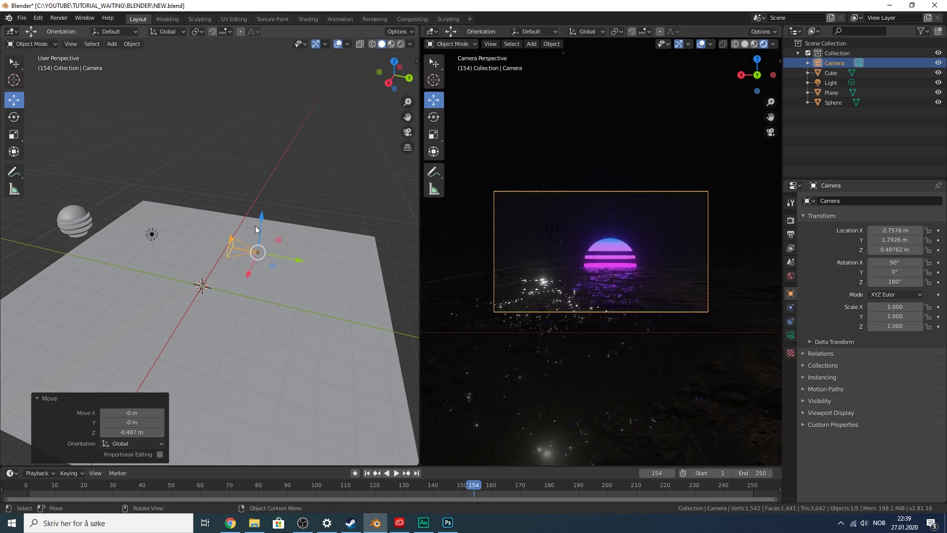
drag(249, 268, 273, 251)
click(594, 247)
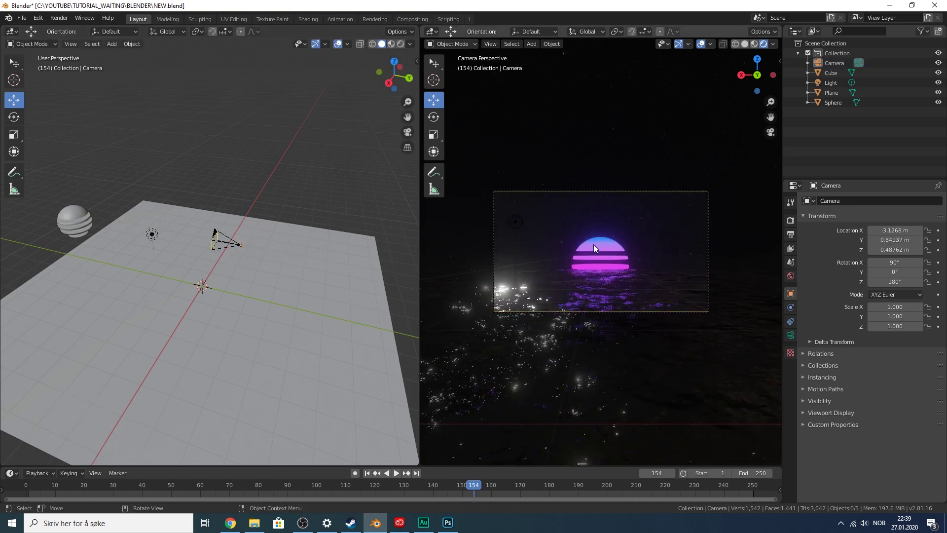
scroll(600, 233, up, 5)
click(588, 159)
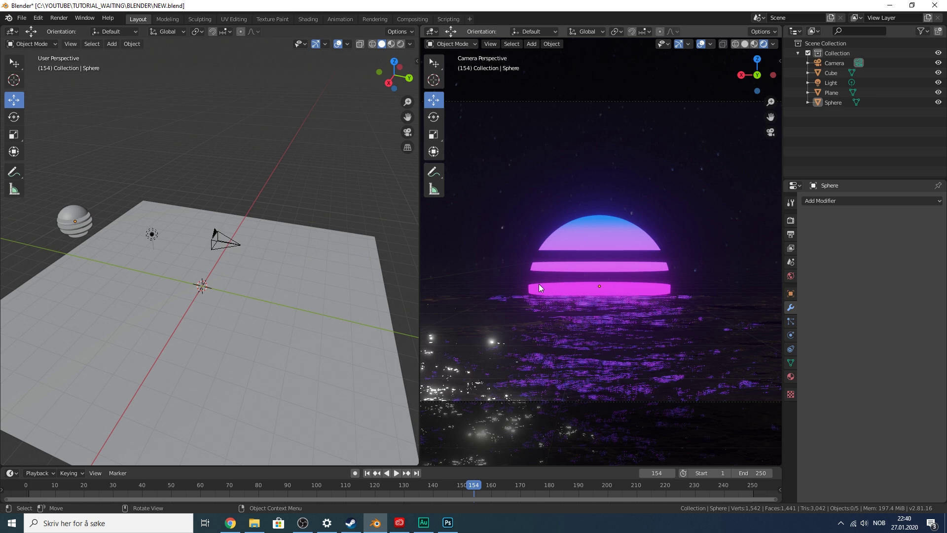
- Select the sliced sun sphere and move it back about 11.4 m along negative Y, away from the water plane
click(591, 281)
scroll(267, 168, down, 5)
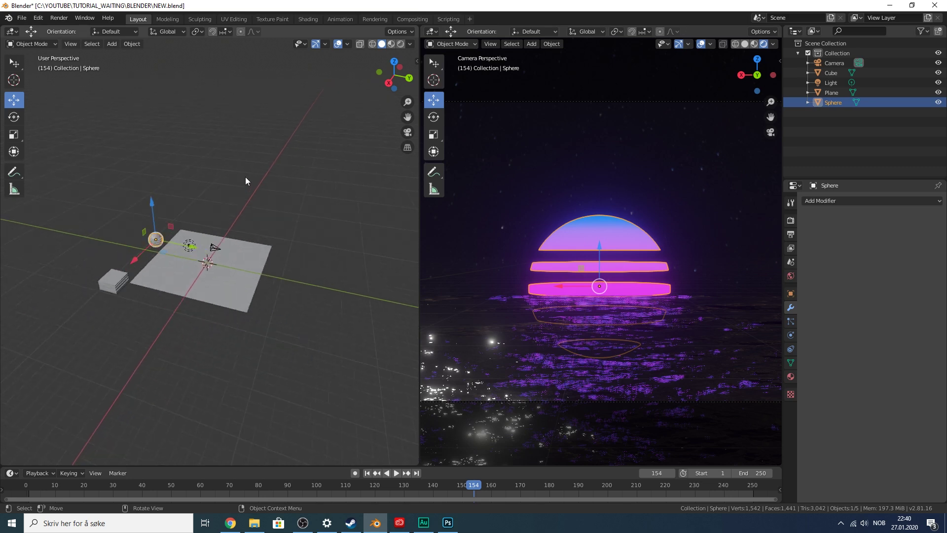
scroll(246, 178, up, 1)
drag(176, 242, 174, 241)
drag(104, 229, 104, 229)
- Scale the sun sphere by 2.865 on X and Z, leaving Y at 1.000
key(shift+space)
key(s)
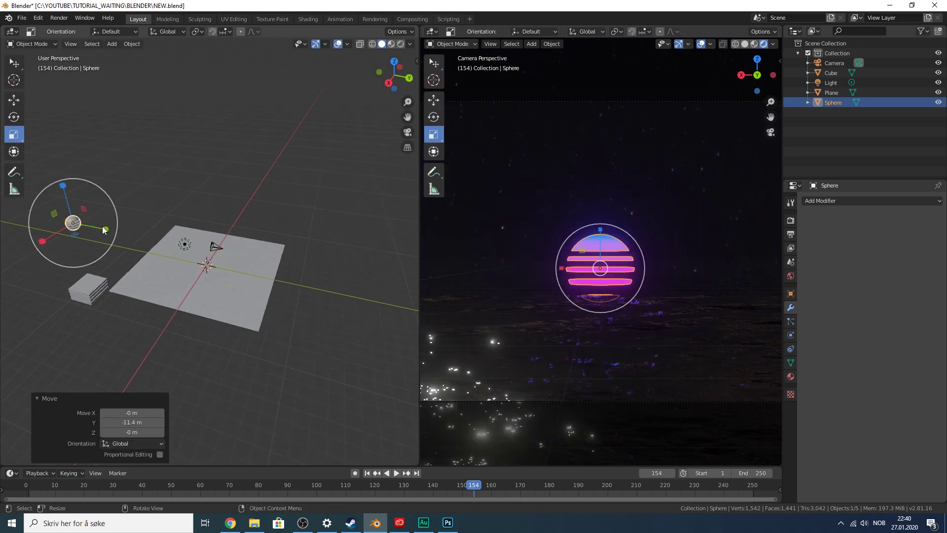
drag(53, 212, 238, 197)
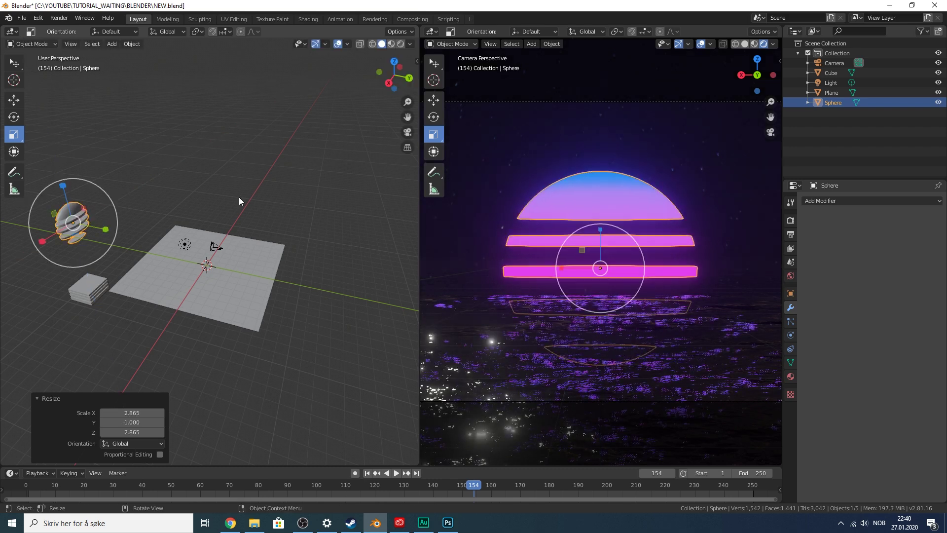
click(478, 165)
- Move the enlarged sun sphere much farther from the camera along negative Y
scroll(378, 180, down, 1)
key(shift+space)
key(g)
click(97, 220)
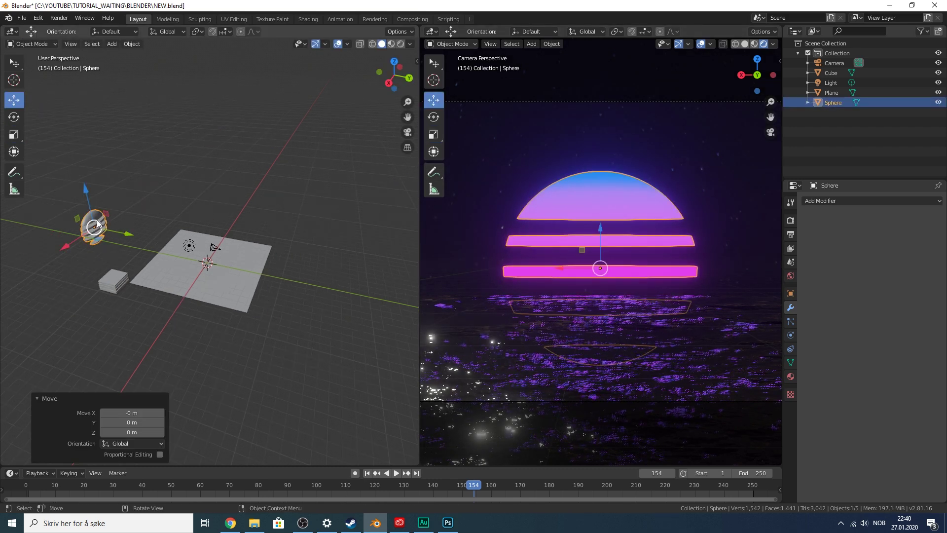
drag(128, 234, 397, 217)
click(383, 141)
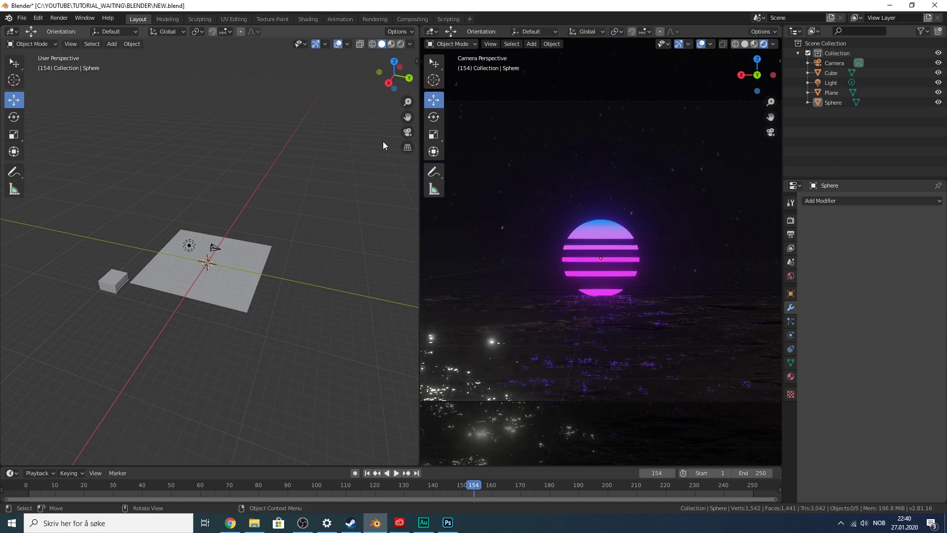
- Bring the sun sphere back toward the water plane by about 21 m along Y and check the camera framing
scroll(375, 136, down, 5)
click(109, 231)
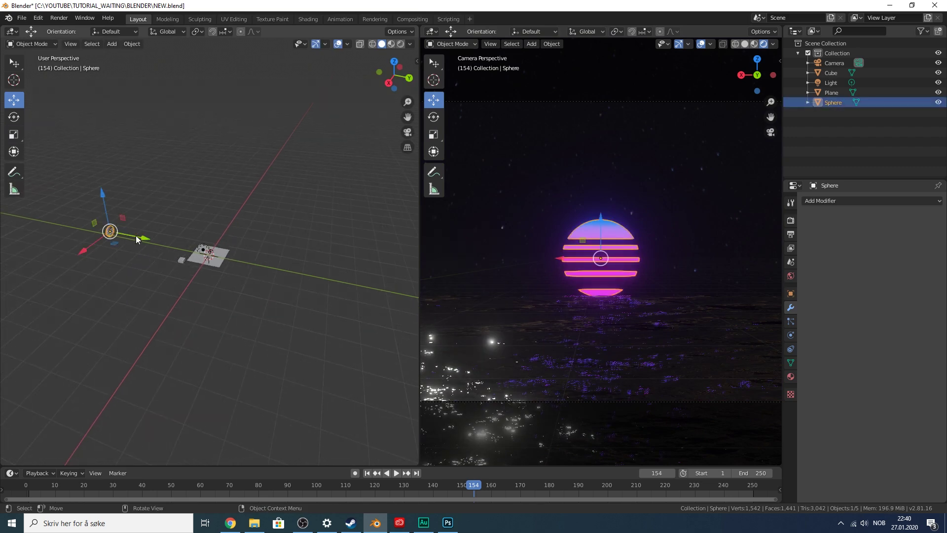
key(g)
key(y)
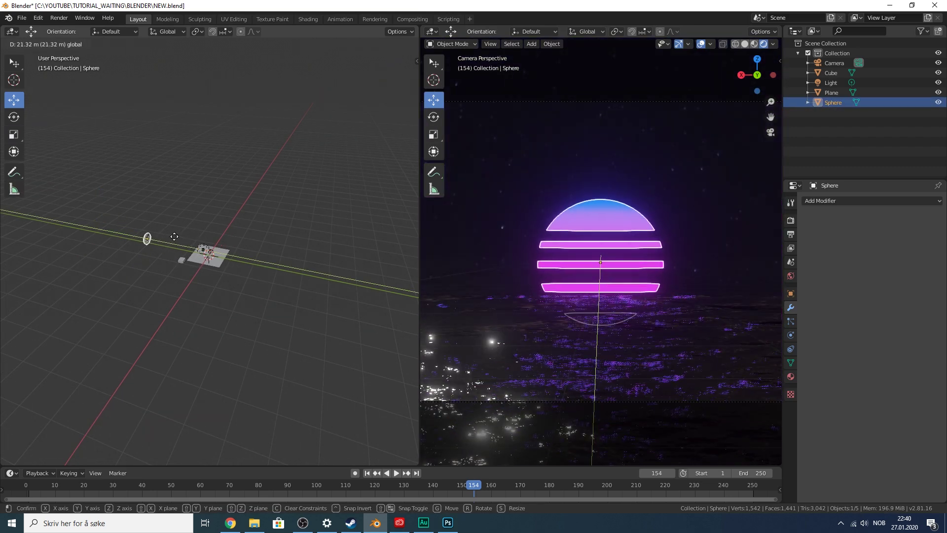
click(174, 235)
click(220, 168)
scroll(599, 212, down, 3)
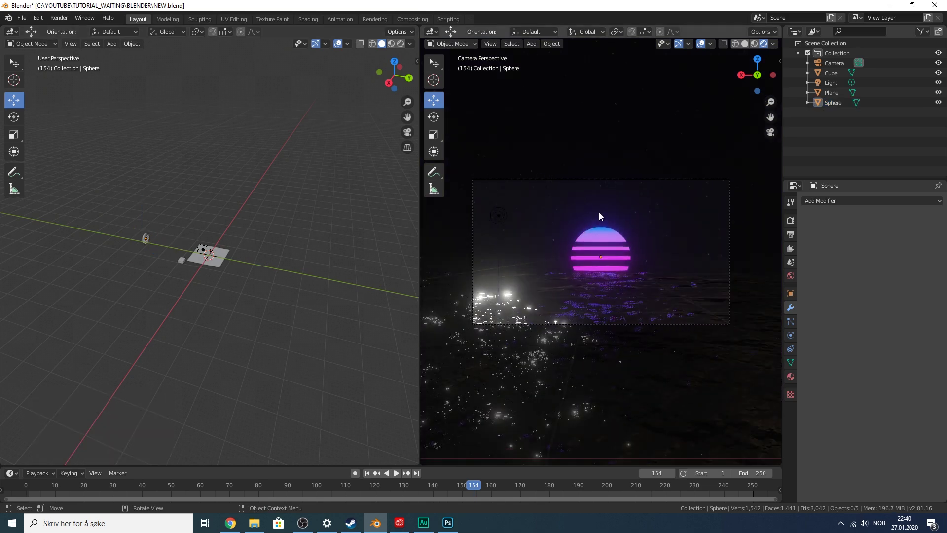
scroll(599, 213, up, 3)
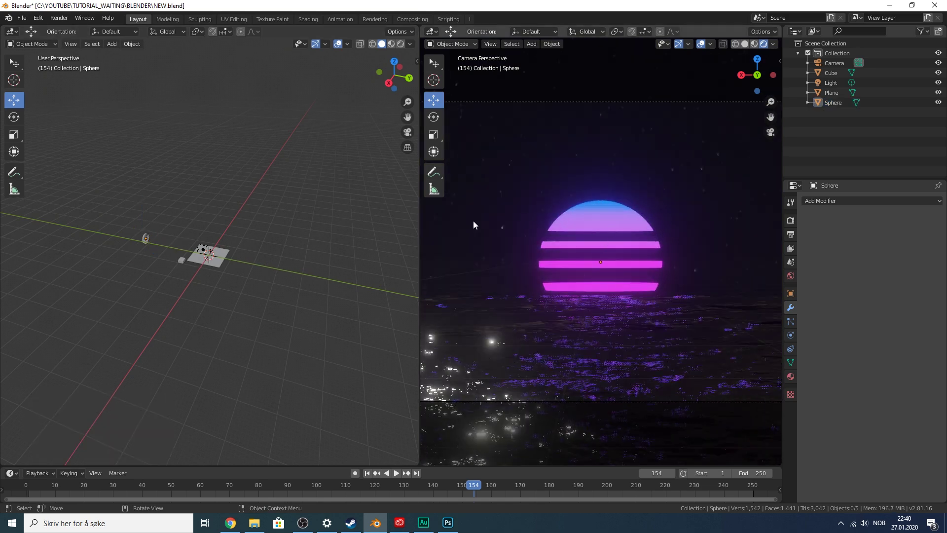
- Move the camera back along positive Y, toward the edge of the water plane facing away from the sun
scroll(217, 208, up, 6)
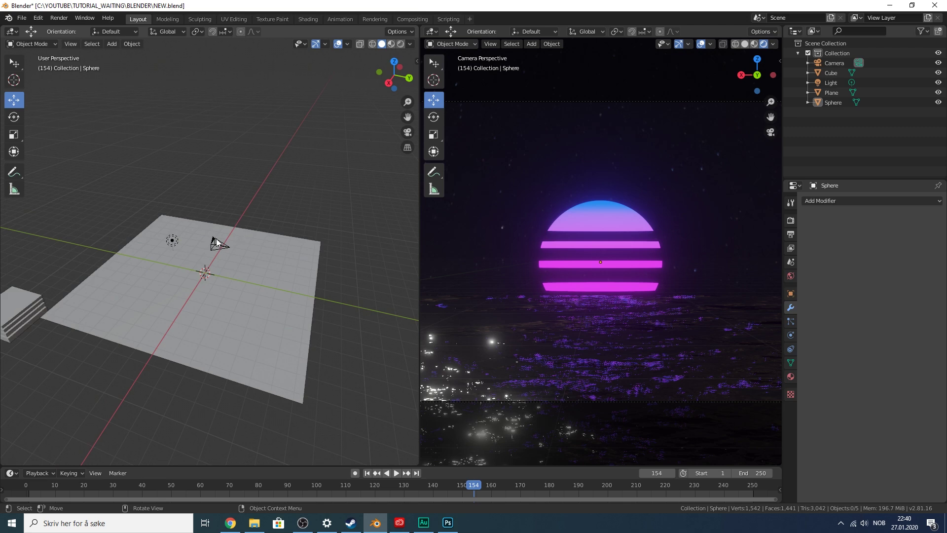
click(216, 239)
scroll(241, 247, down, 3)
drag(257, 259, 302, 270)
click(235, 205)
- Move the sun sphere farther behind the water plane along negative Y
scroll(130, 213, down, 1)
click(62, 220)
scroll(108, 222, down, 2)
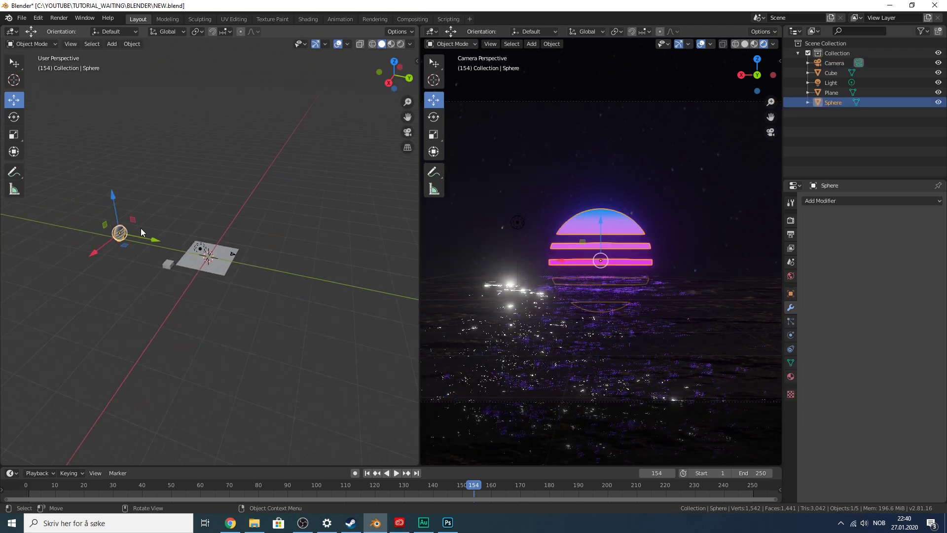
drag(140, 228, 104, 217)
- Scale up the distant sun sphere to restore its size in the camera frame
key(shift+space)
key(s)
click(200, 199)
scroll(616, 254, down, 6)
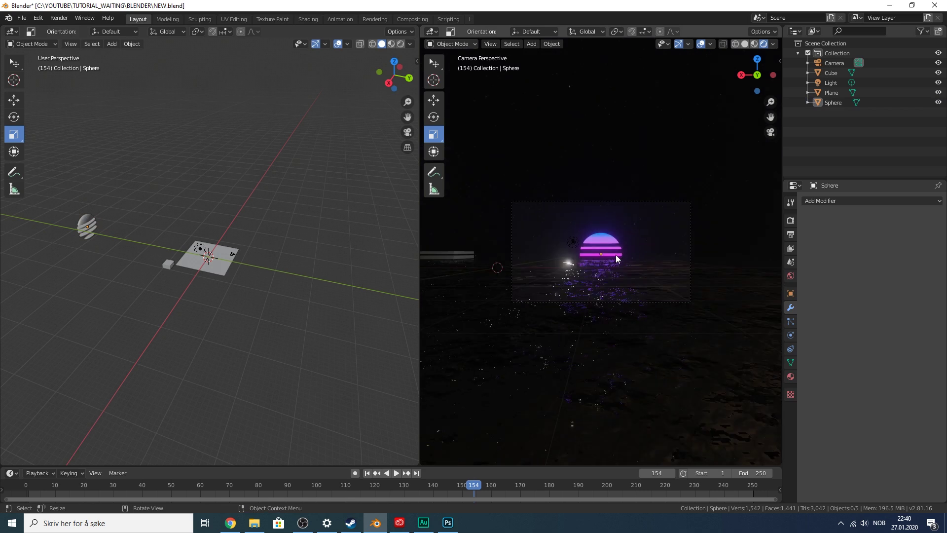
scroll(624, 258, up, 3)
- Raise the sun sphere slightly on Z so more of it sits above the horizon
key(shift+space)
key(g)
click(87, 225)
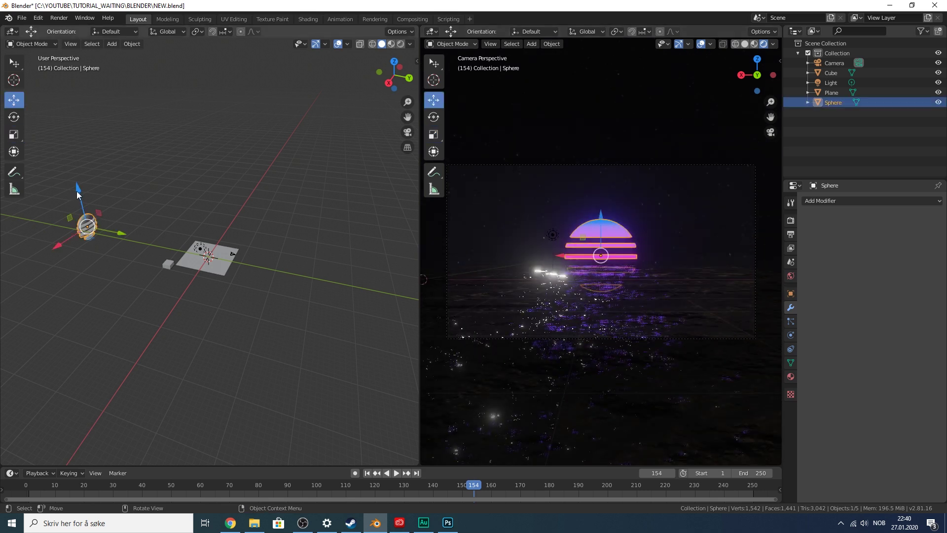
drag(79, 191, 78, 188)
click(182, 150)
scroll(605, 202, up, 3)
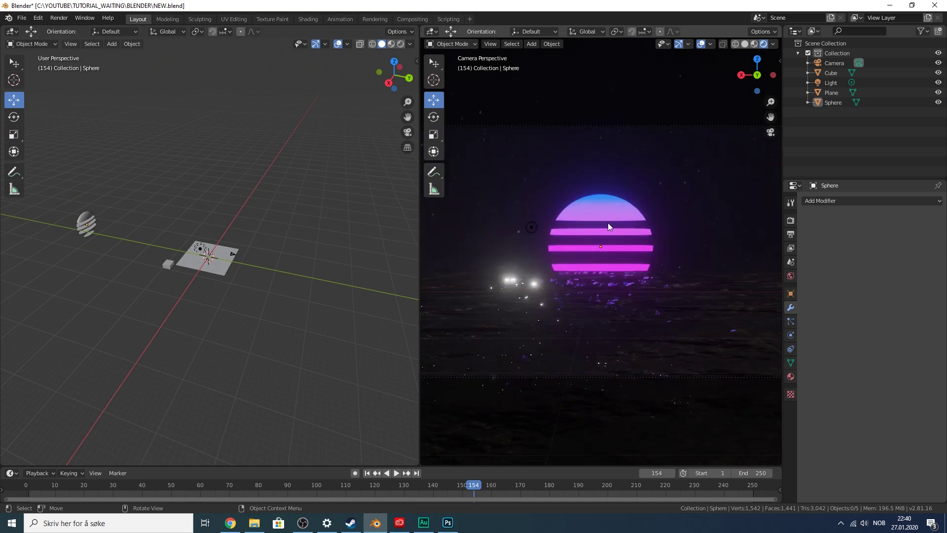
- Nudge the sun sphere a little higher on Z and save the NEW.blend file
click(614, 203)
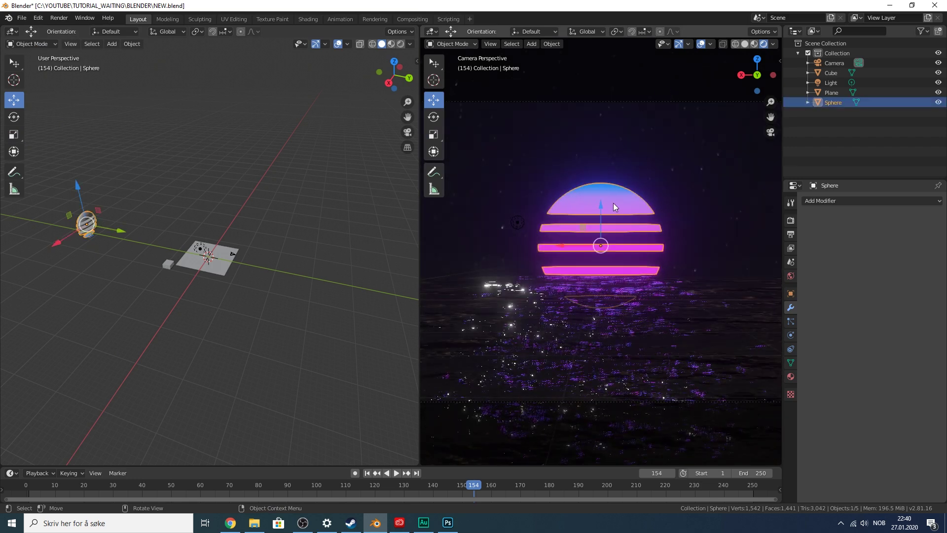
drag(598, 204, 598, 200)
click(614, 111)
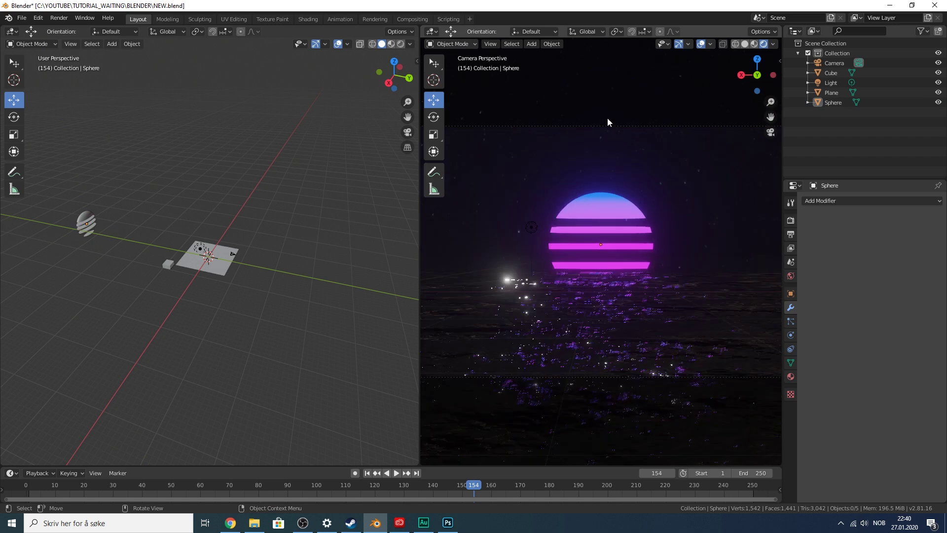
scroll(606, 138, down, 2)
key(ctrl+s)
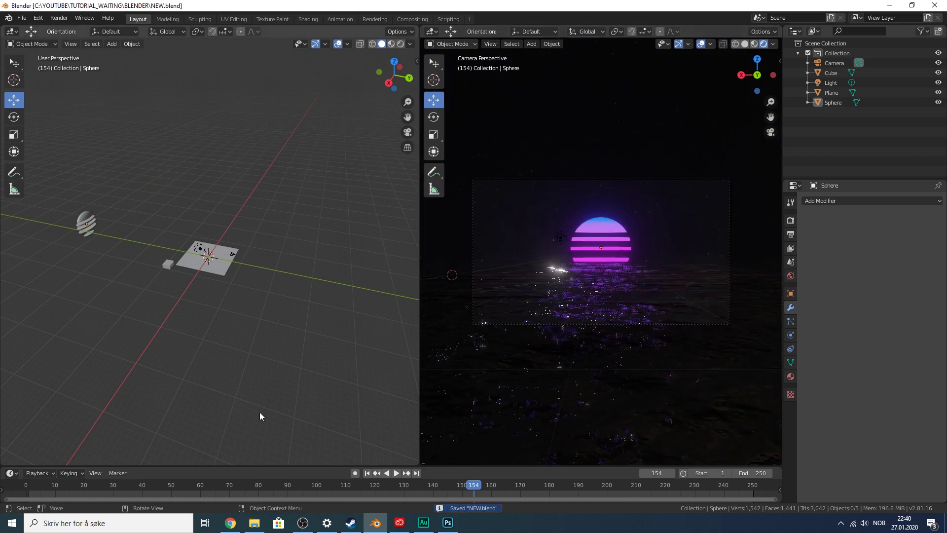
- Switch to Chrome and look over the sculpture scans on the SMK - Statens Museum for Kunst MyMiniFactory page
click(231, 523)
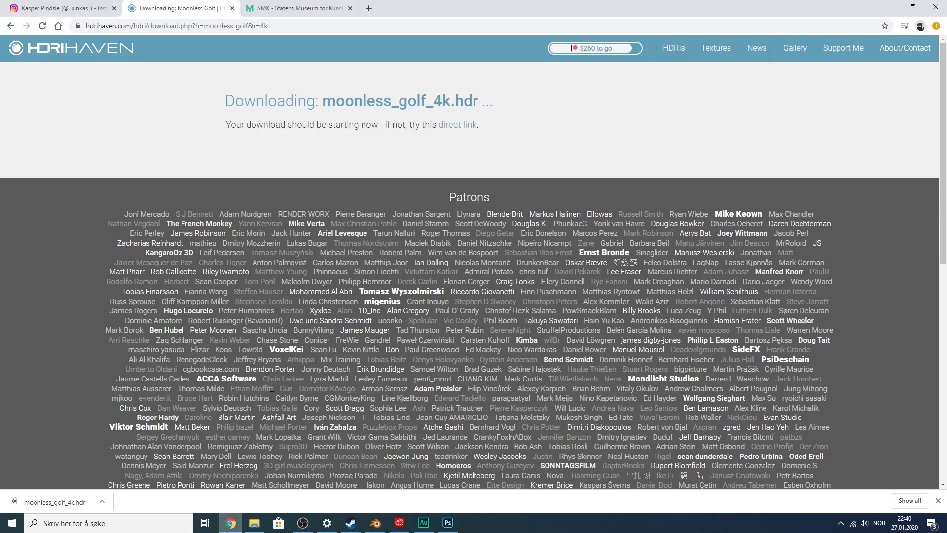
click(315, 6)
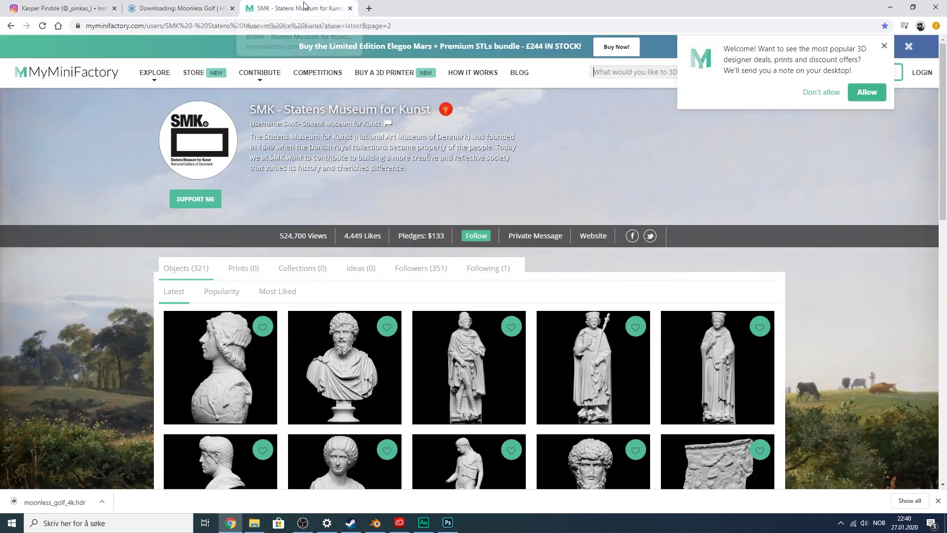
click(884, 47)
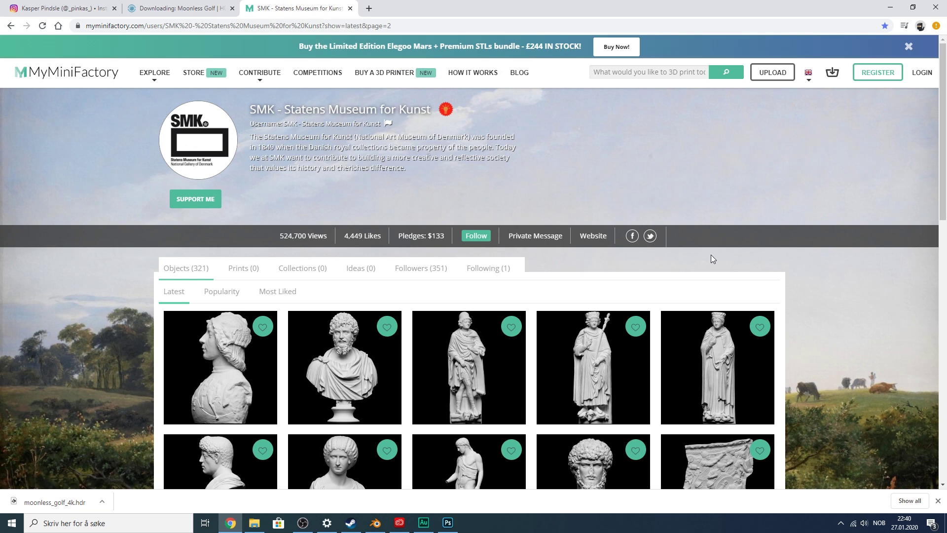
scroll(695, 258, down, 5)
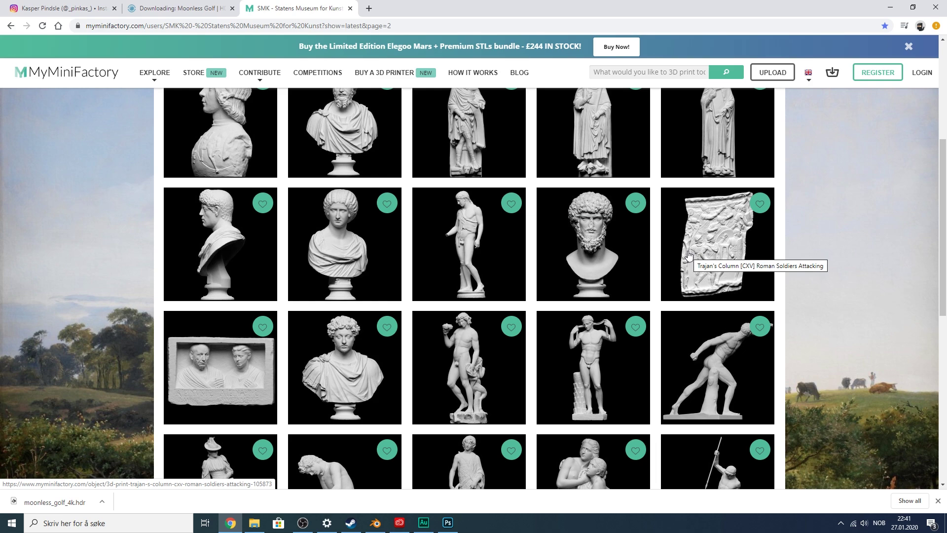
scroll(597, 244, up, 5)
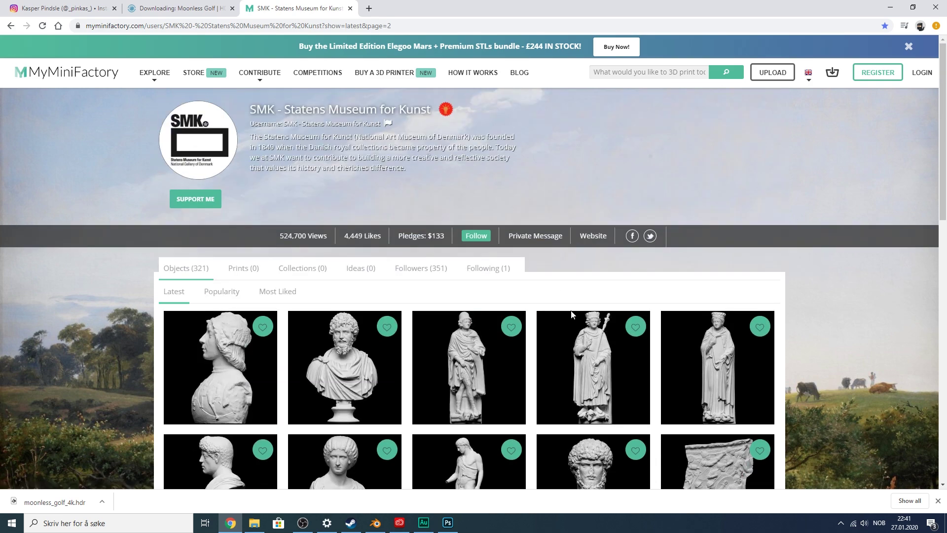
- Open the King Solomon model, review its Creative Commons license page, and return to the museum's model list
click(580, 328)
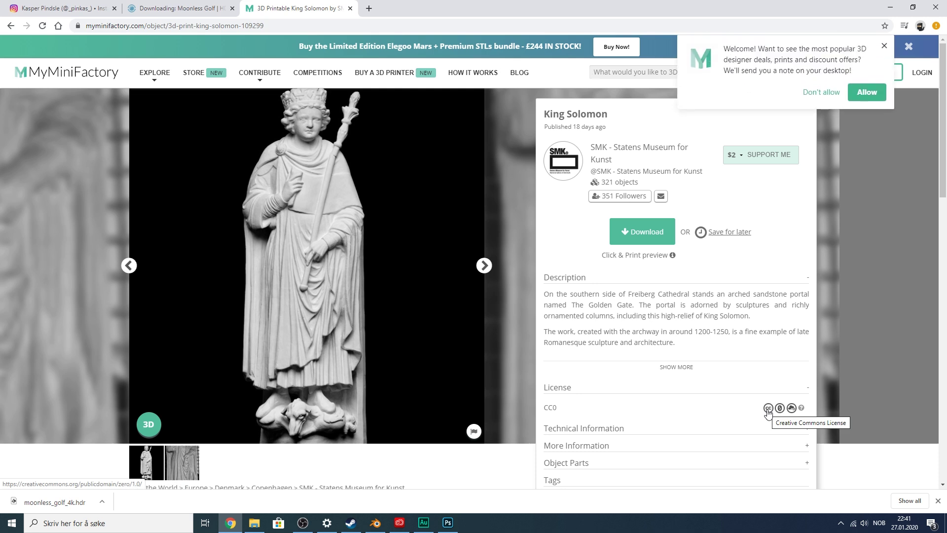
click(884, 47)
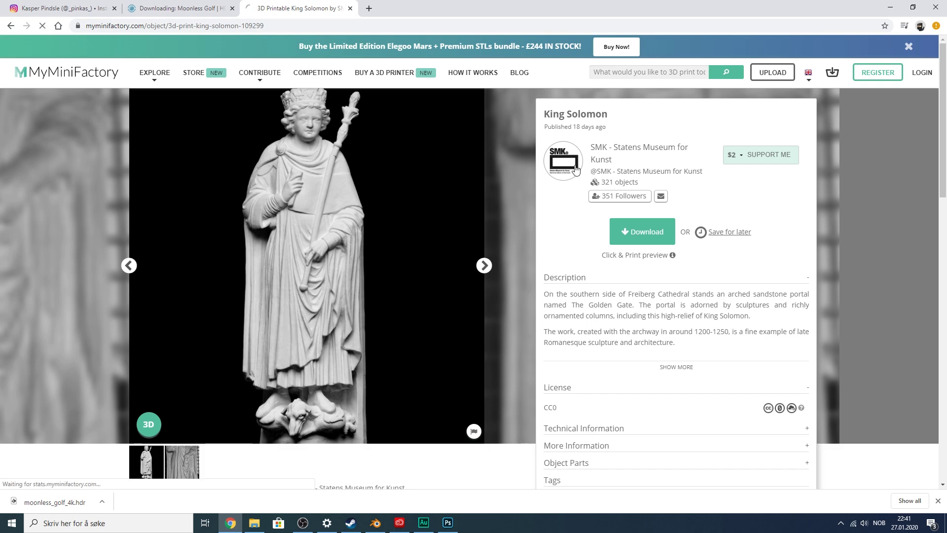
click(769, 409)
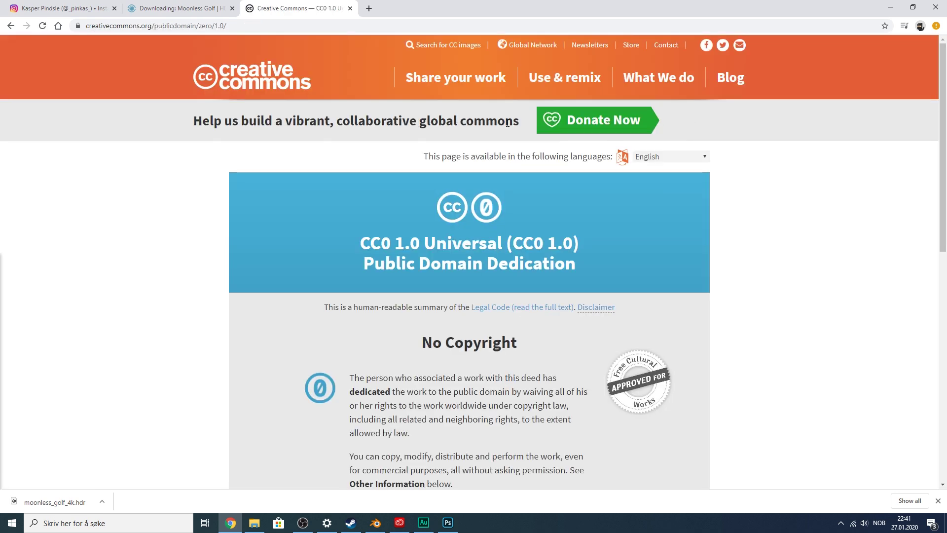
scroll(507, 124, down, 6)
scroll(507, 123, up, 6)
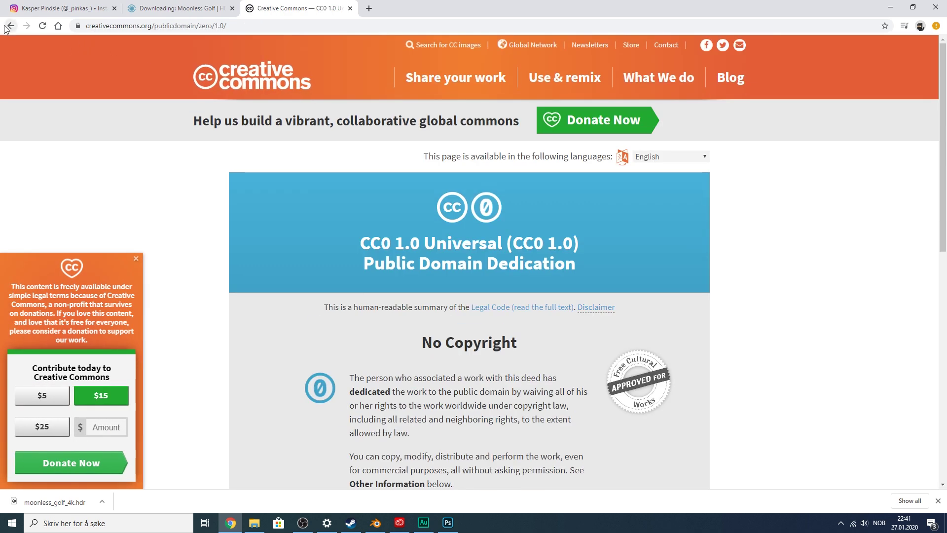
click(10, 25)
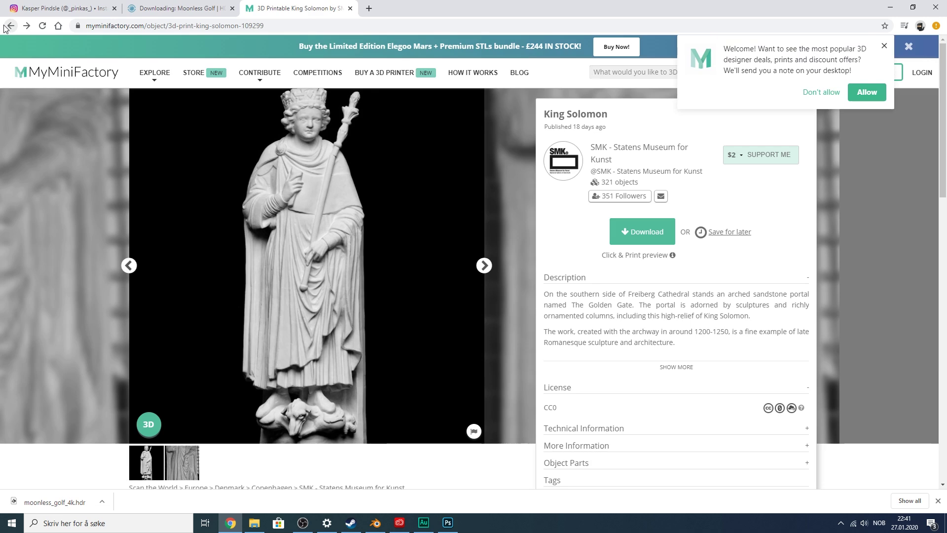
click(4, 27)
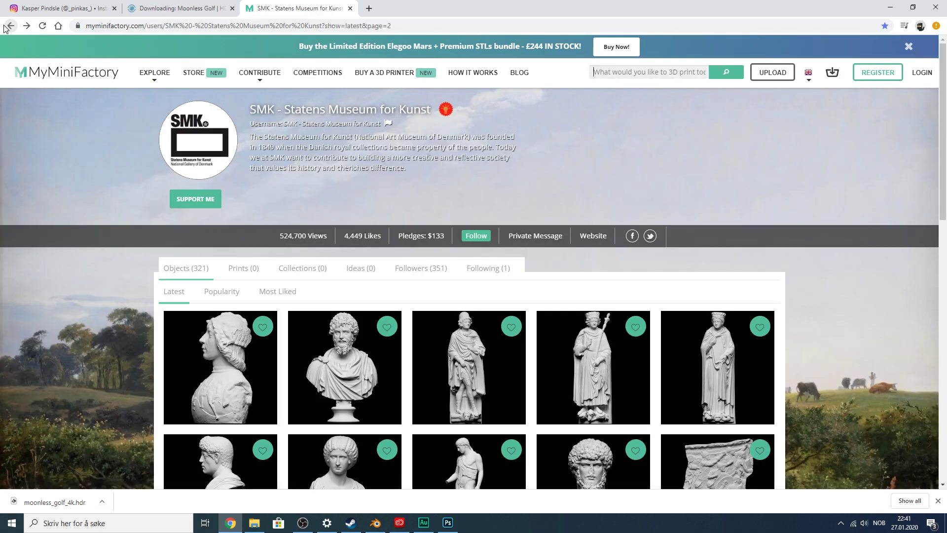
- Examine the sculptures on page 2 of the museum's model list for a suitable statue
scroll(296, 197, down, 6)
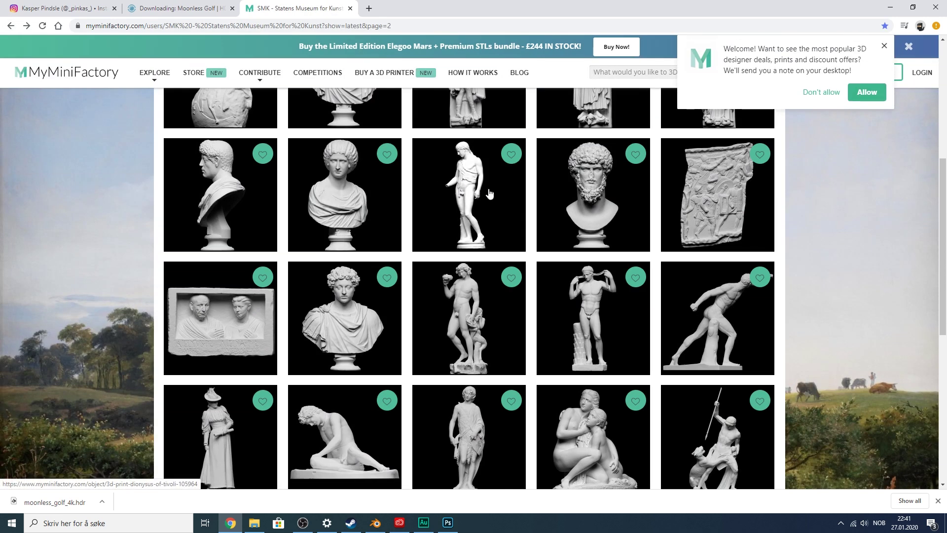
scroll(482, 295, down, 2)
scroll(498, 318, down, 5)
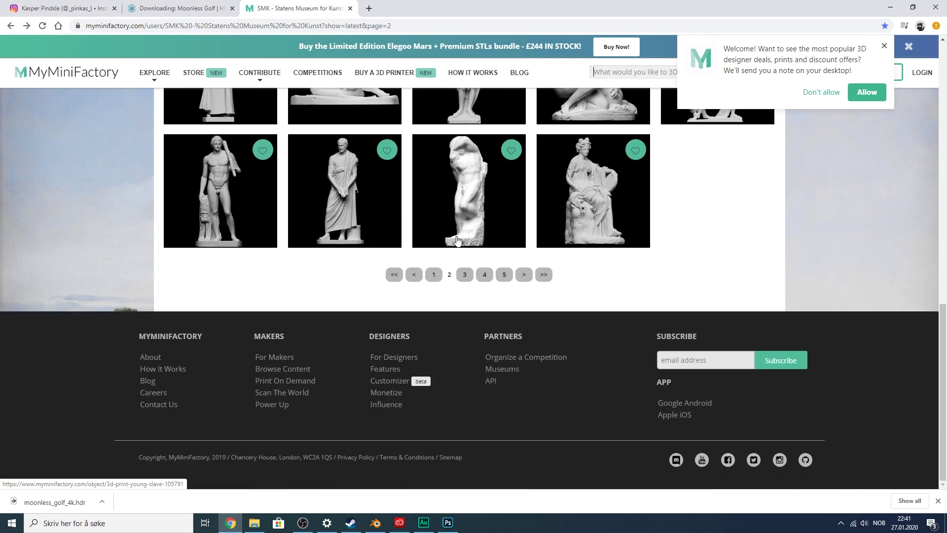
scroll(227, 208, up, 1)
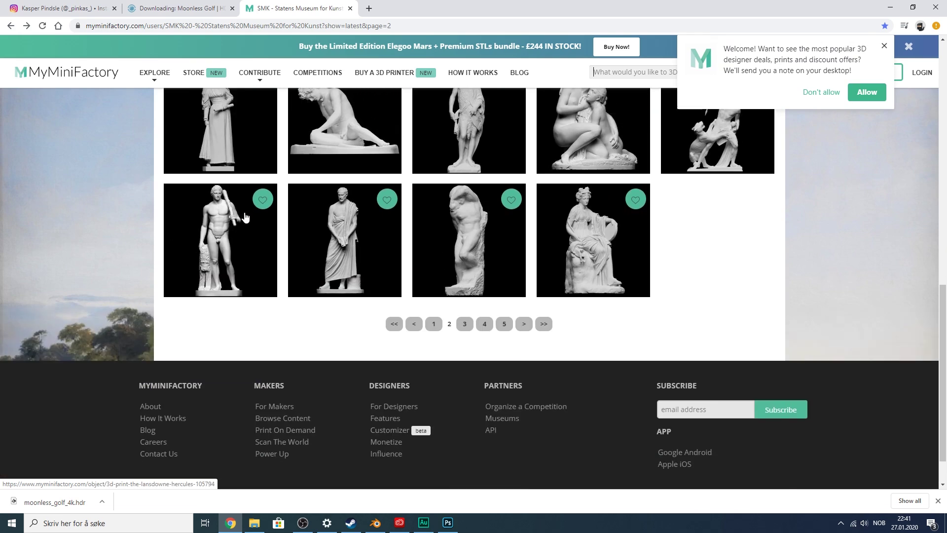
scroll(232, 232, up, 1)
scroll(567, 237, up, 5)
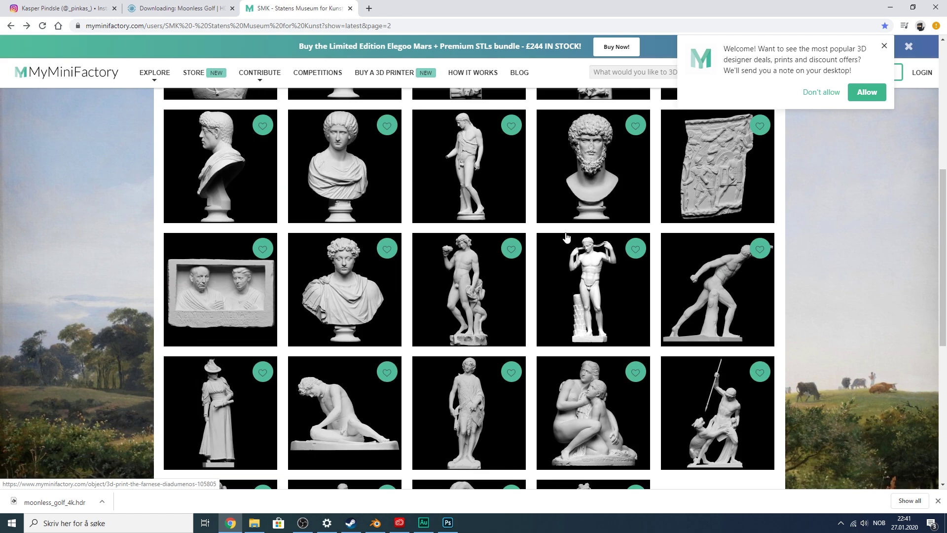
scroll(566, 237, down, 7)
- Open page 1 of the museum's model list and look through its statues and busts
click(434, 276)
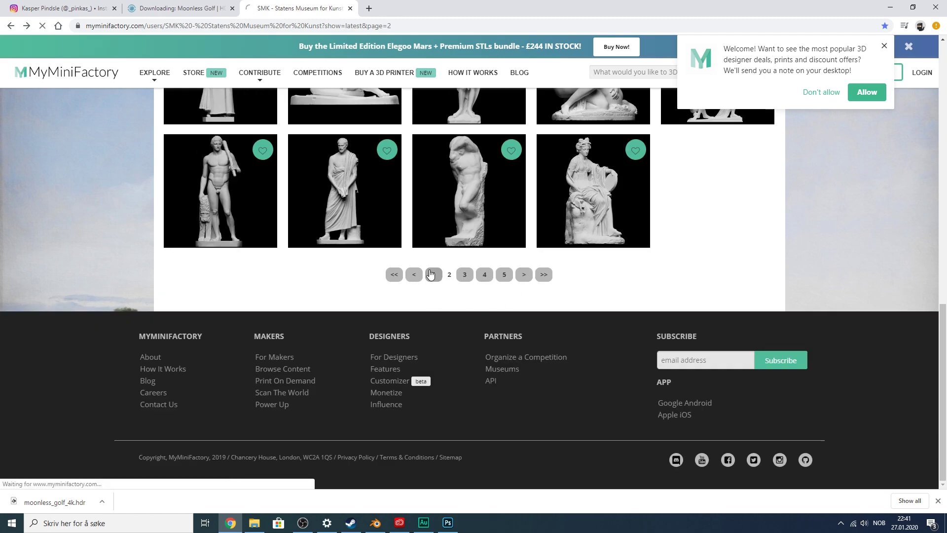
scroll(608, 241, down, 3)
scroll(607, 203, down, 3)
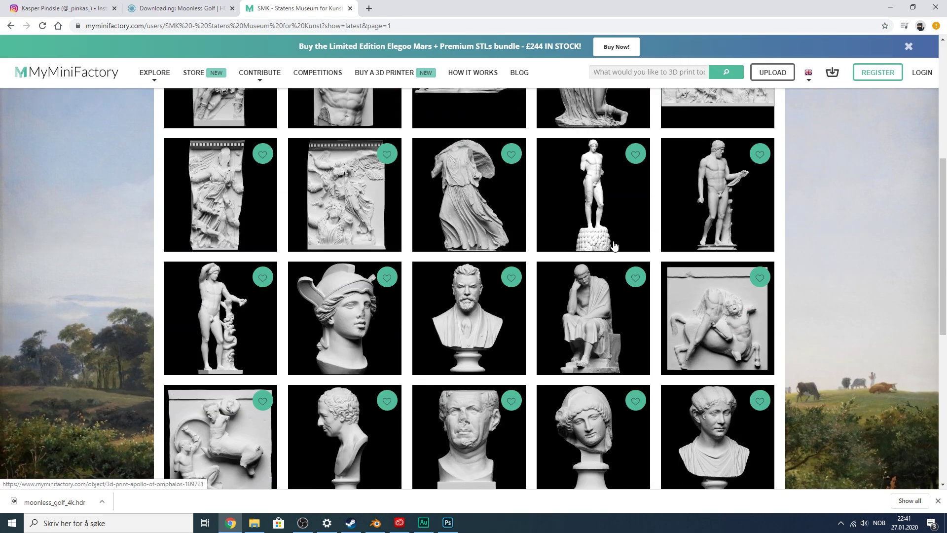
scroll(607, 204, down, 2)
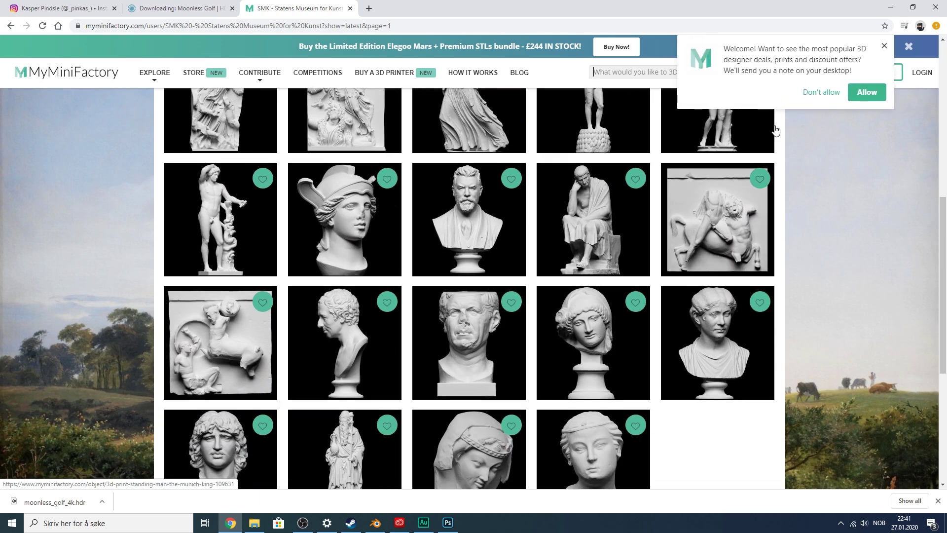
- Download the Statue of a seated philosopher as smk-kas-43 STL into TUTORIAL_WAITING\BLENDER and dismiss the site's pop-ups
click(885, 47)
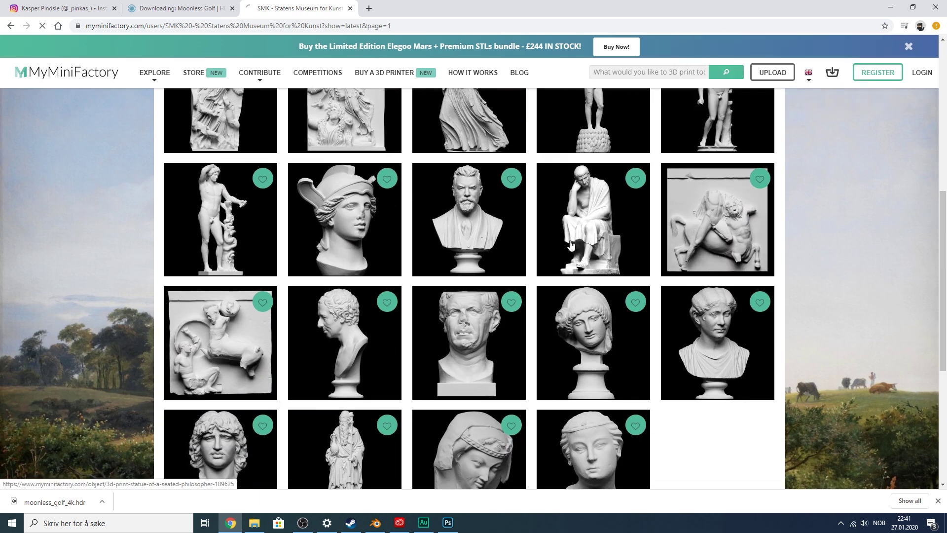
click(573, 245)
click(625, 241)
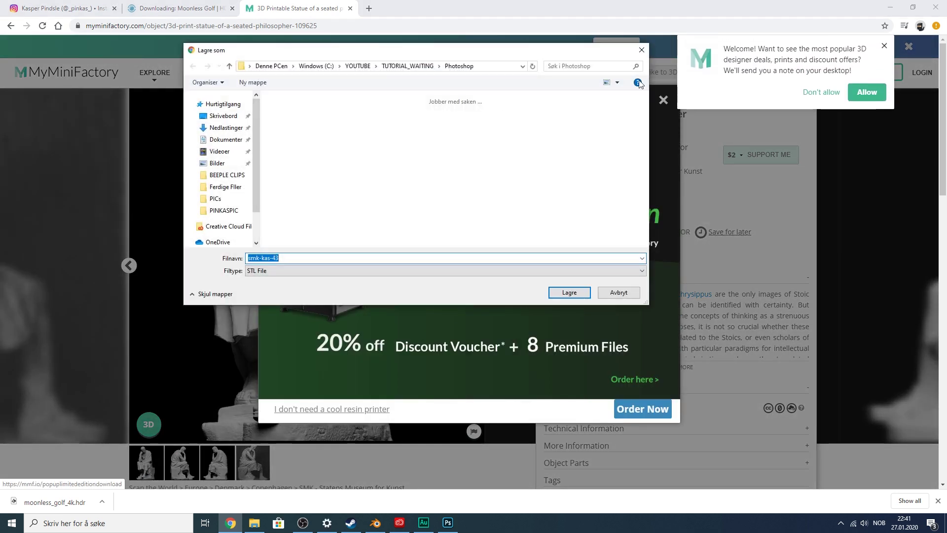
click(415, 66)
double_click(324, 107)
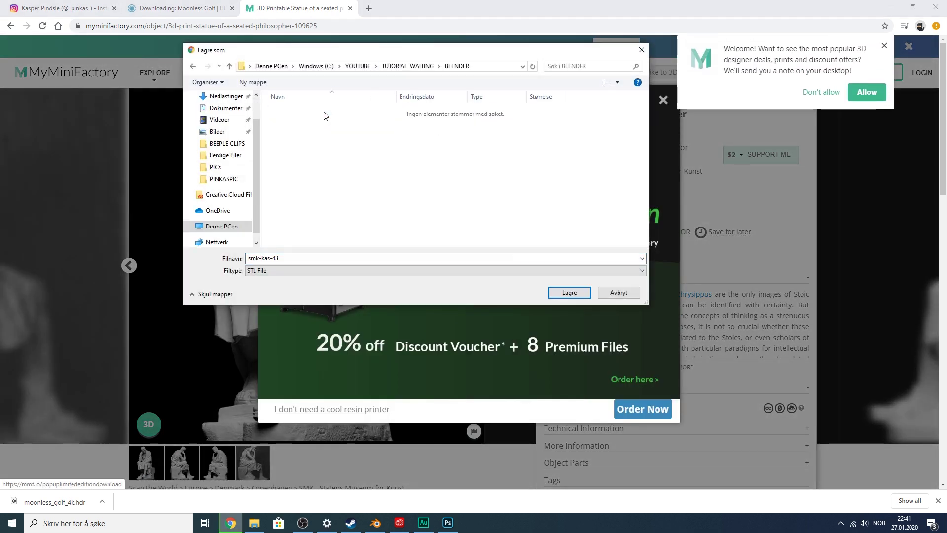
key(Return)
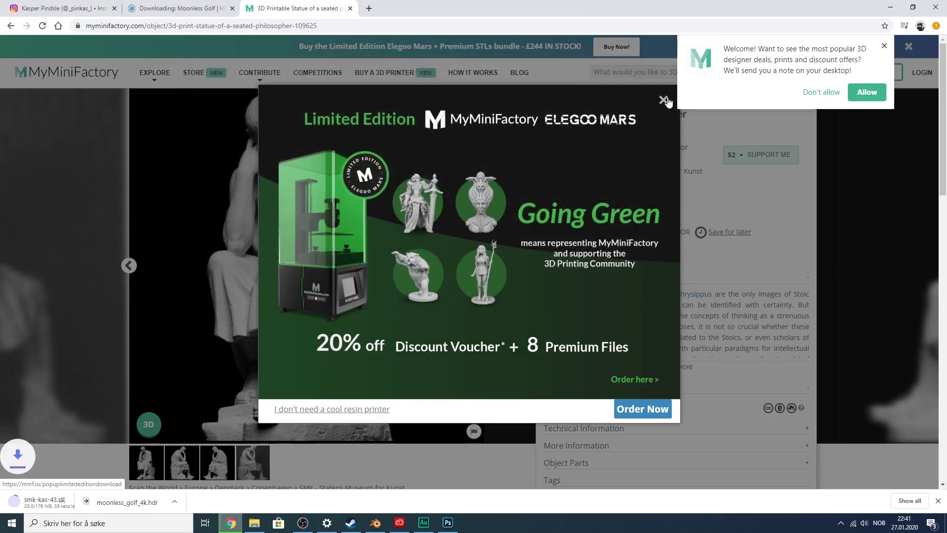
click(663, 100)
click(885, 46)
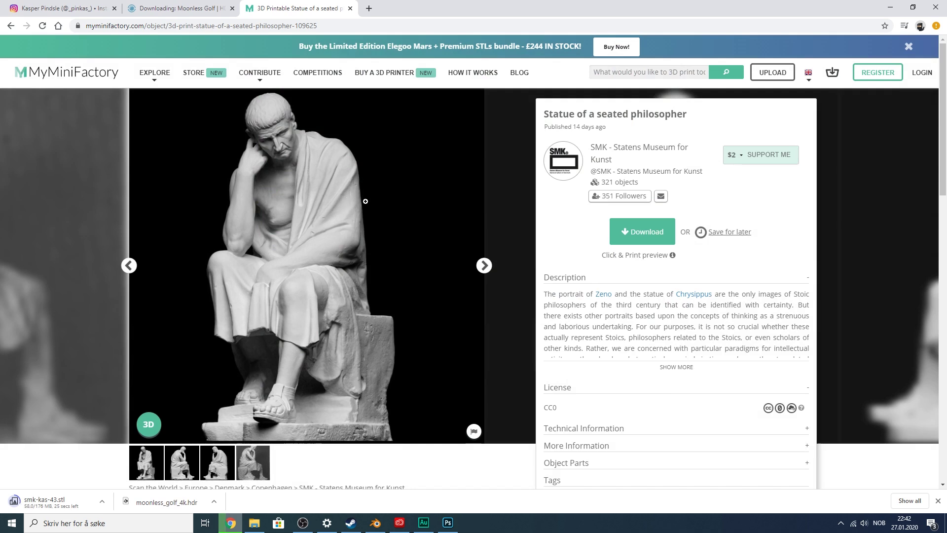
- Switch to Blender and import smk-kas-43.stl from the BLENDER folder into the scene
key(alt+Tab)
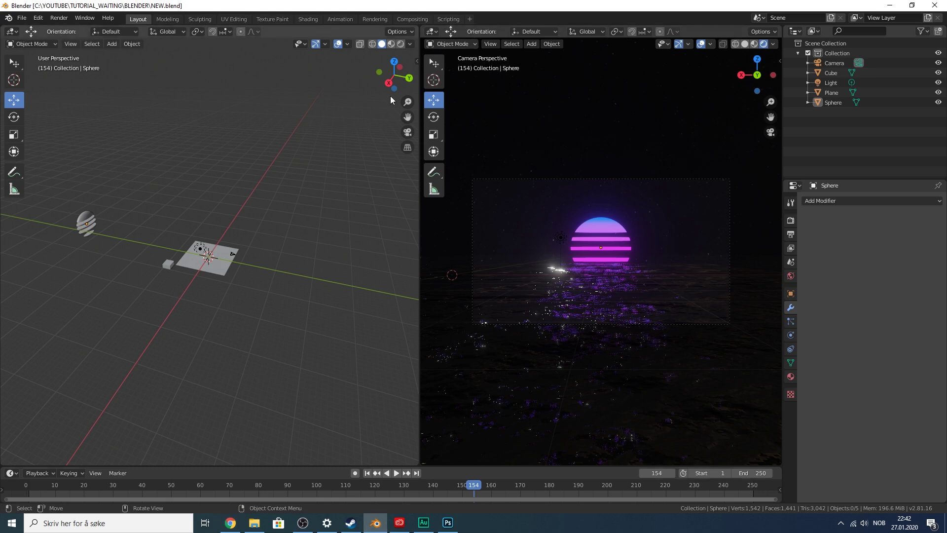
mouse_move(401, 77)
mouse_down()
mouse_move(428, 61)
mouse_move(388, 69)
mouse_up()
scroll(240, 176, up, 2)
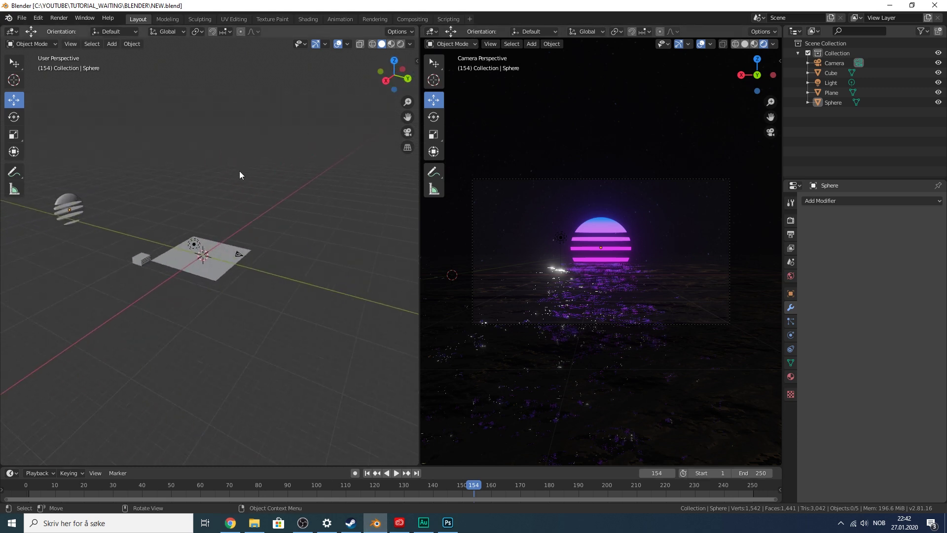
scroll(240, 175, up, 3)
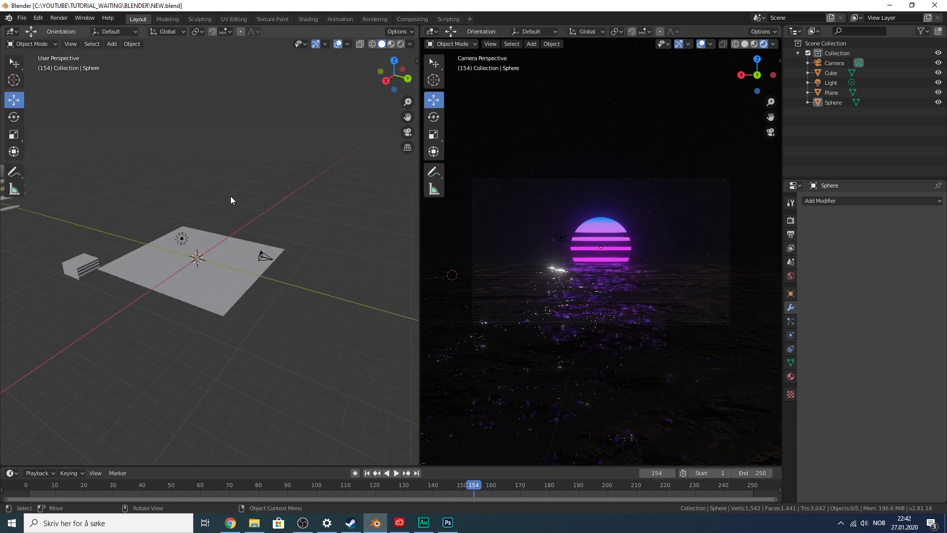
key(shift+a)
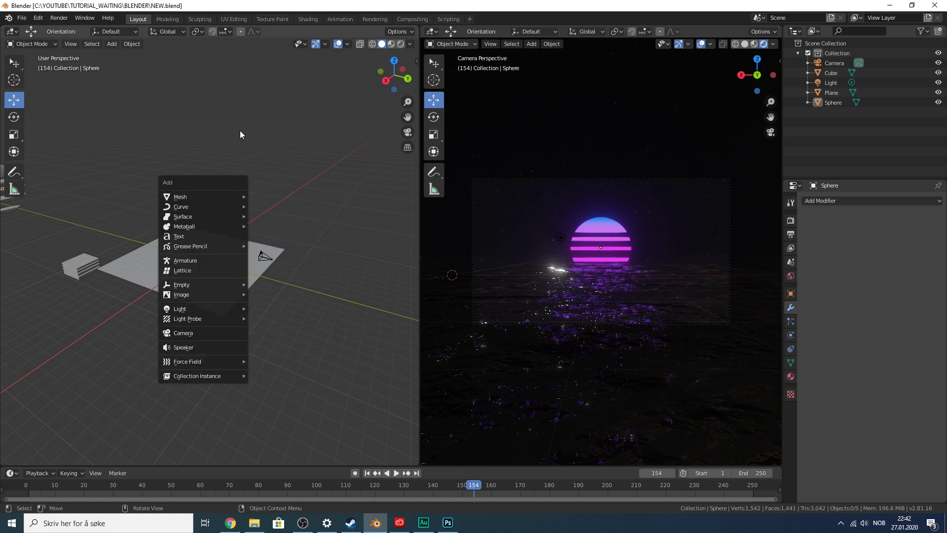
click(22, 18)
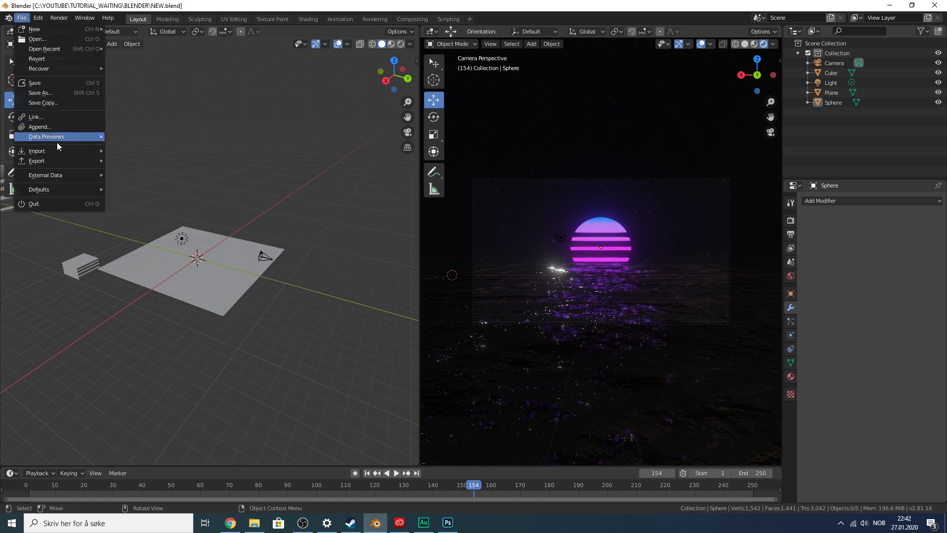
mouse_move(58, 148)
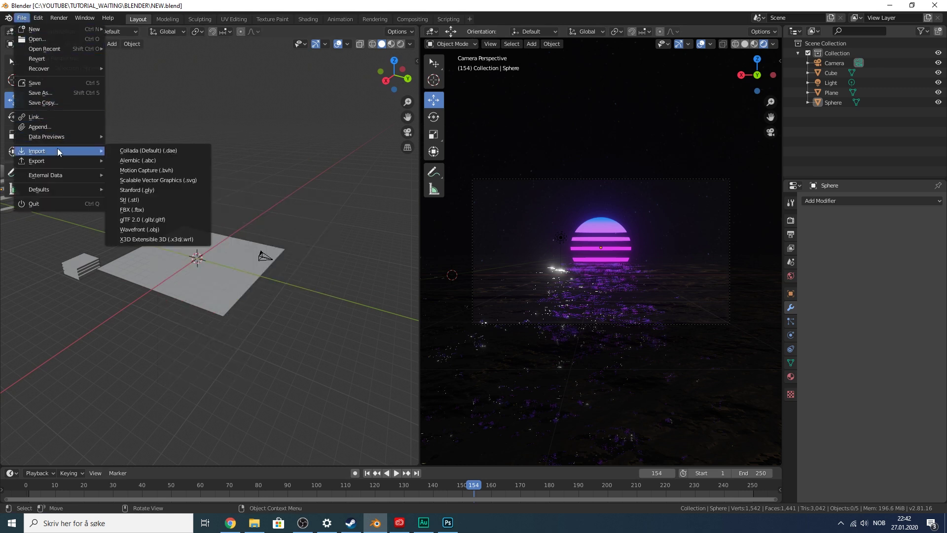
click(153, 198)
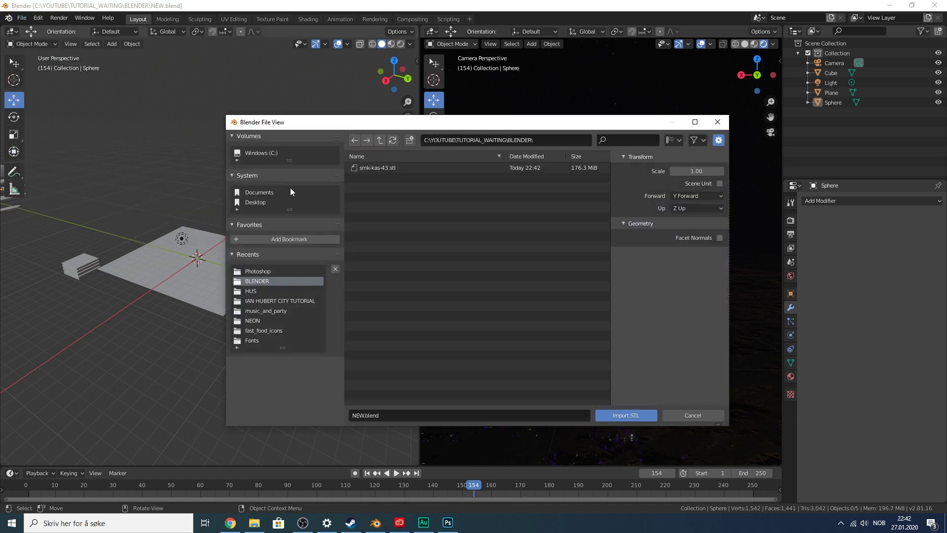
click(390, 167)
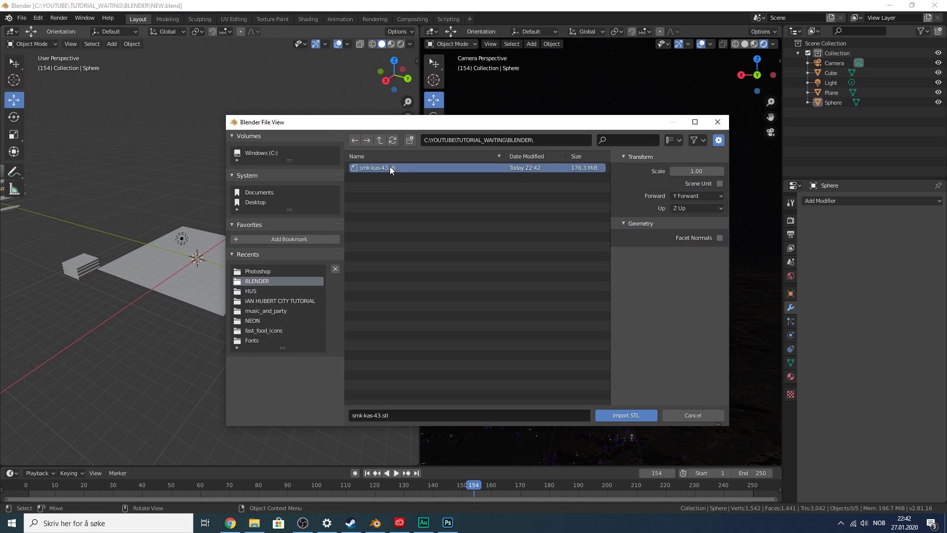
click(627, 414)
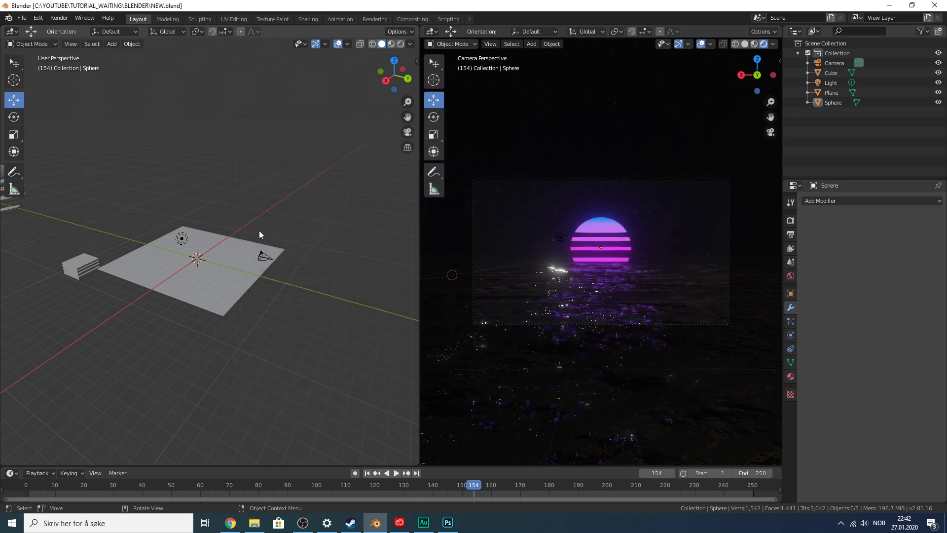
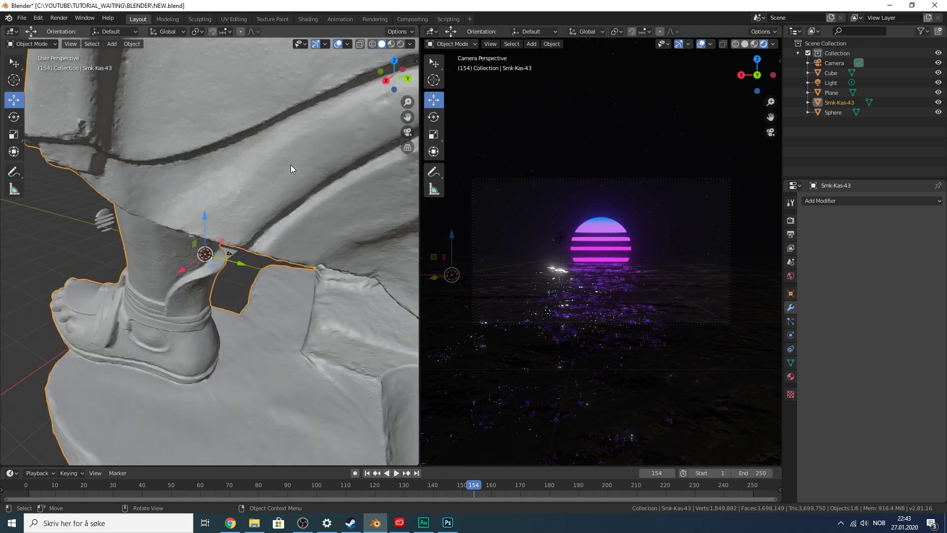
- Set the imported statue's origin to its geometry
scroll(291, 165, down, 7)
drag(395, 75, 593, 68)
scroll(247, 128, down, 3)
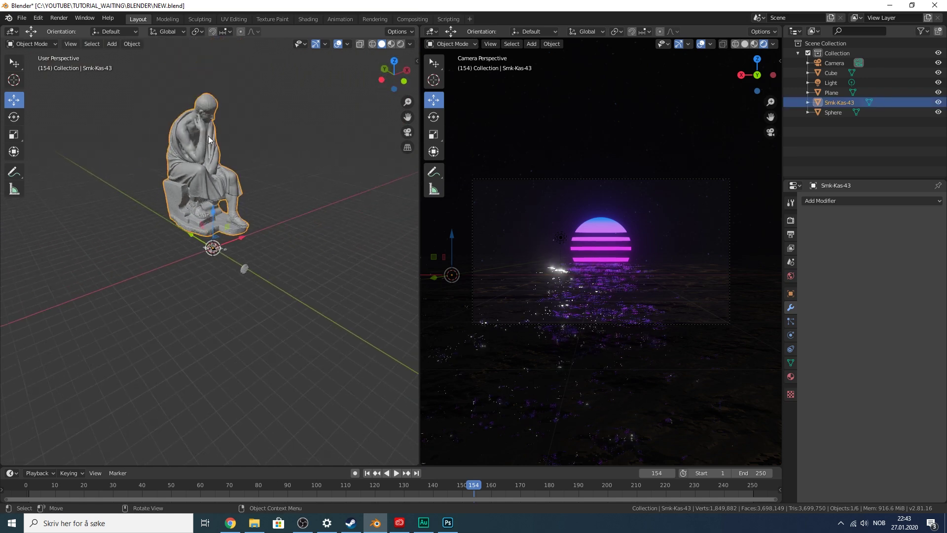
drag(394, 76, 375, 84)
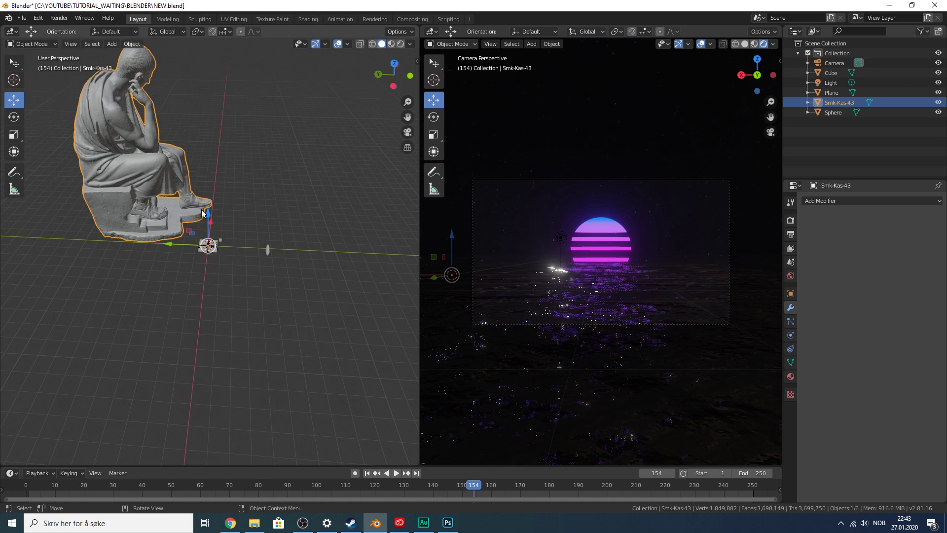
drag(407, 117, 432, 170)
click(134, 45)
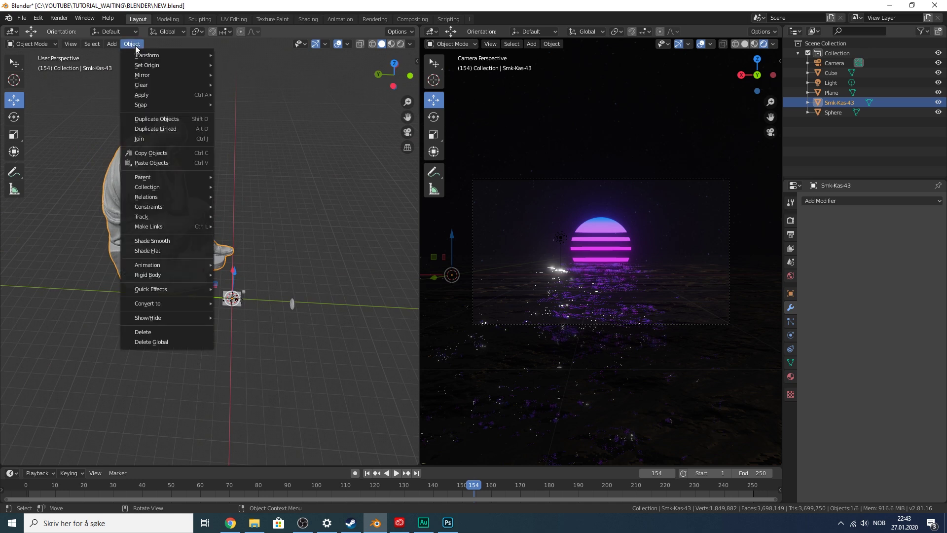
mouse_move(145, 66)
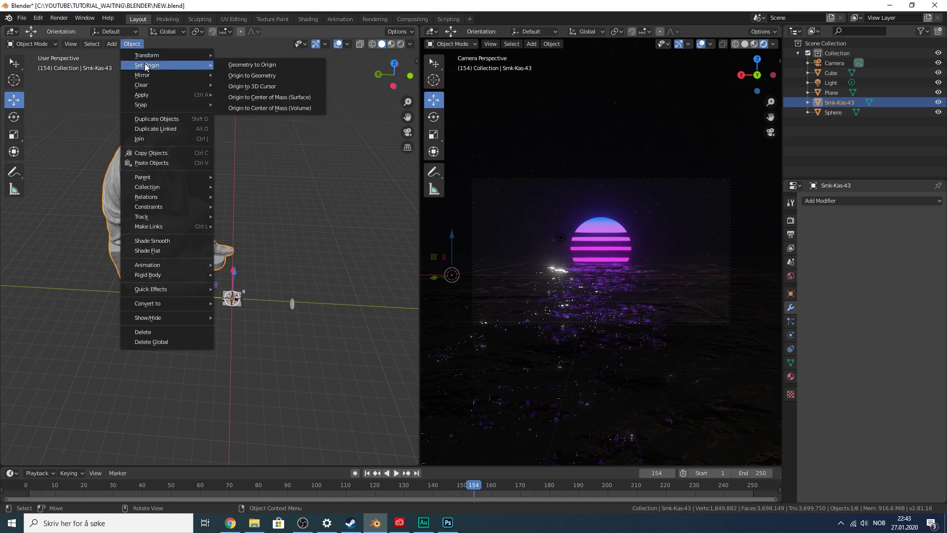
click(261, 76)
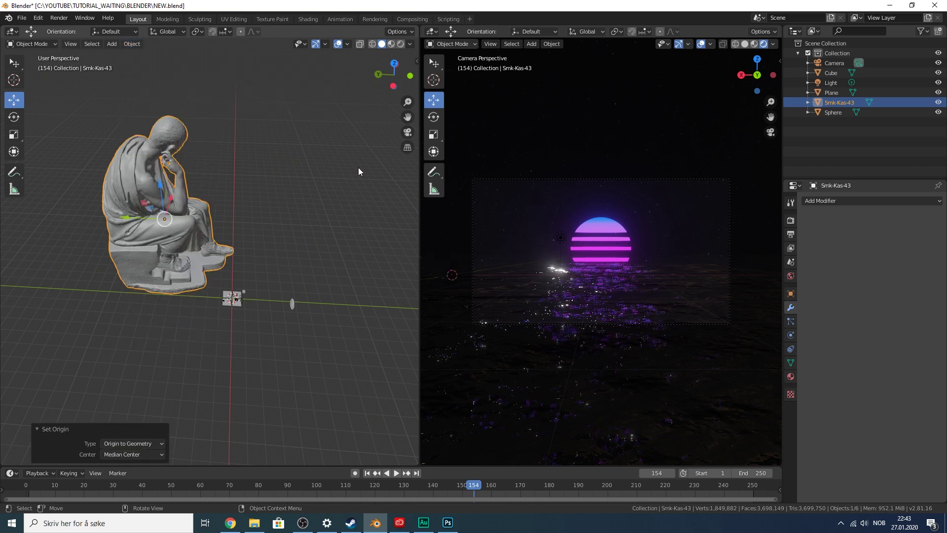
- Scale the statue to 0.02 on the X, Y and Z axes
click(791, 294)
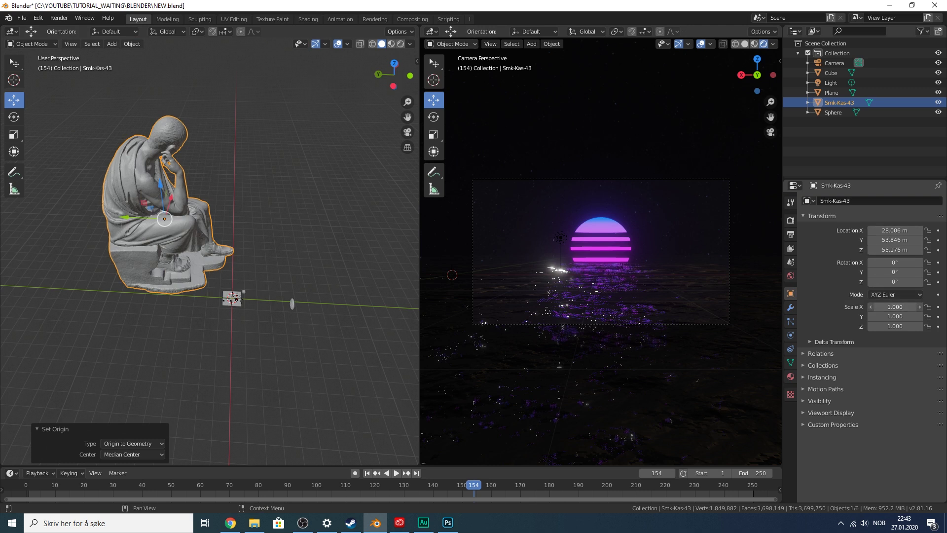
drag(896, 307, 895, 326)
text(.02)
key(Return)
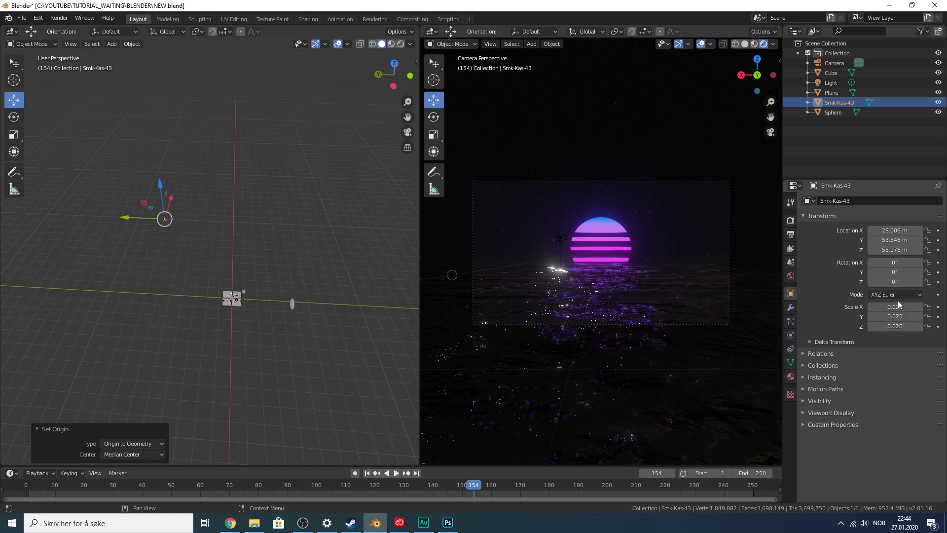
- Move the statue over the water plane to about X -2.82 m, Y -0.83 m, Z 0.47 m
drag(134, 218, 208, 229)
drag(395, 75, 489, 89)
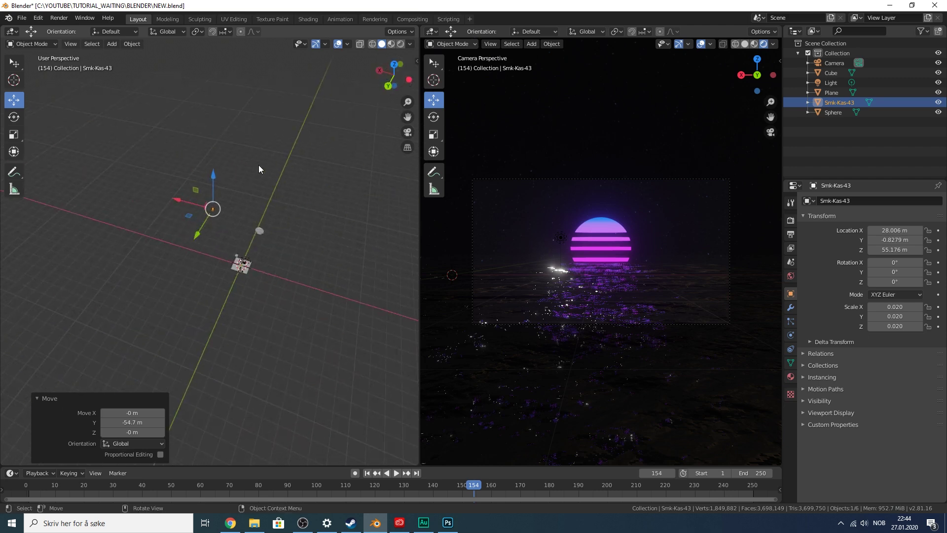
drag(183, 201, 218, 209)
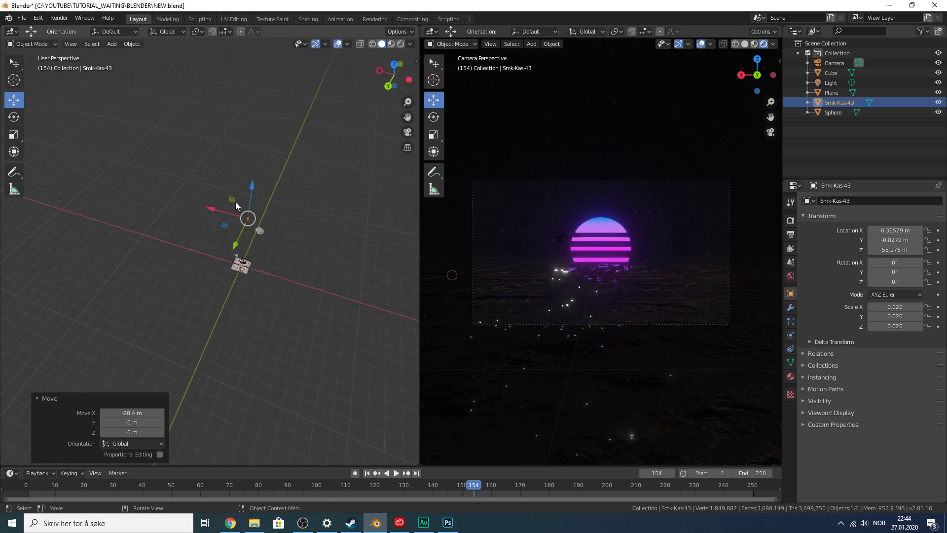
drag(392, 78, 375, 81)
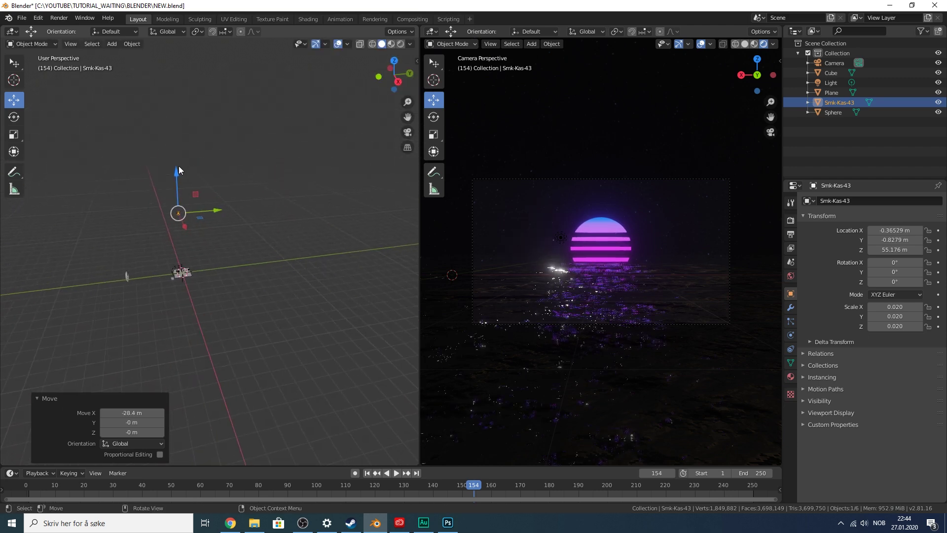
drag(179, 170, 178, 227)
drag(188, 292, 187, 291)
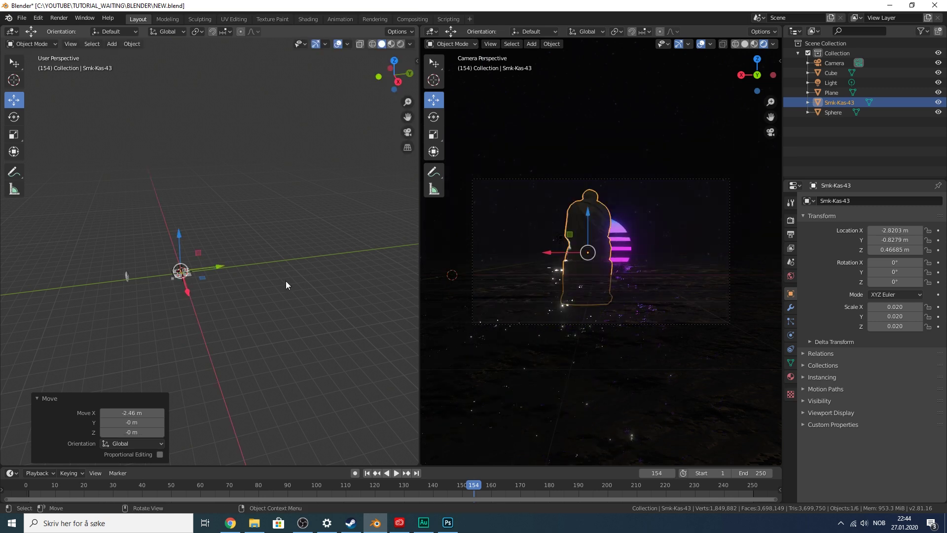
- Try rotating the statue 180° about its Y axis and about its X axis, undoing each attempt
click(895, 273)
text(180)
key(Return)
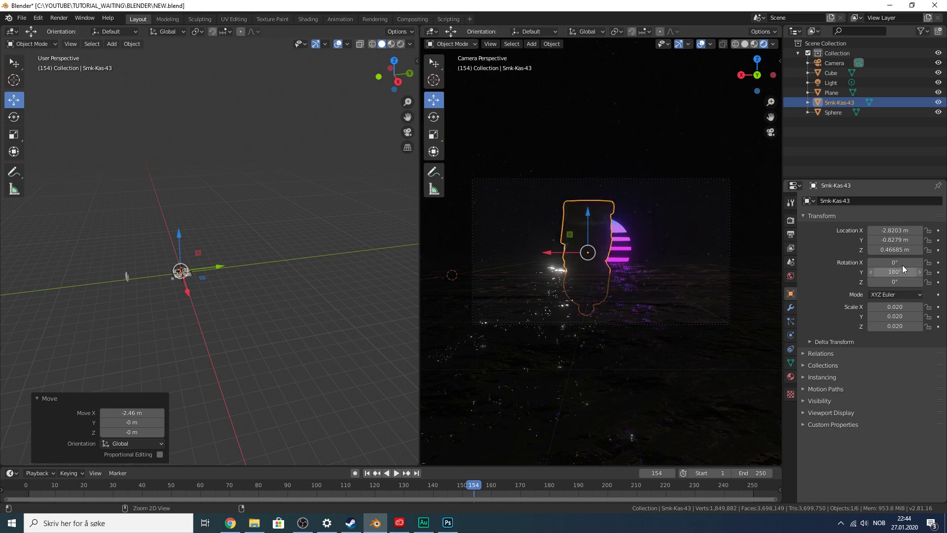
key(ctrl+z)
click(899, 263)
text(180)
key(Return)
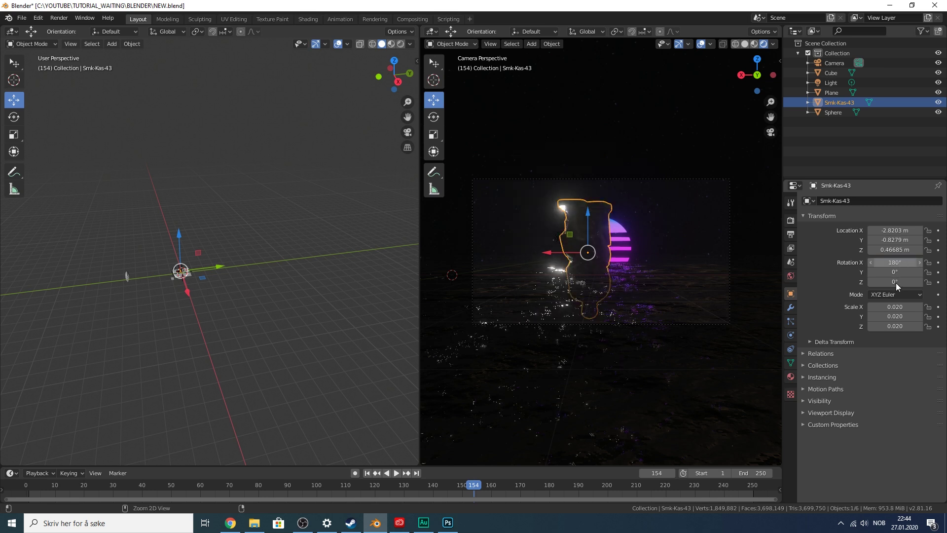
key(ctrl+z)
- Set the statue's Z rotation to 180°
click(896, 282)
text(18)
key(Return)
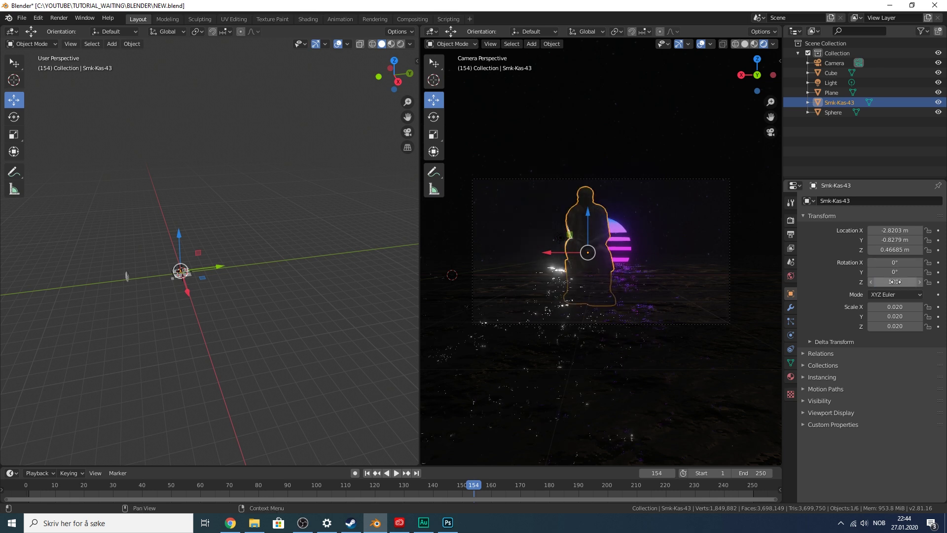
- Move the statue along the Y axis away from the camera towards the sun, to about Y -6.82 m
drag(759, 75, 744, 117)
click(770, 132)
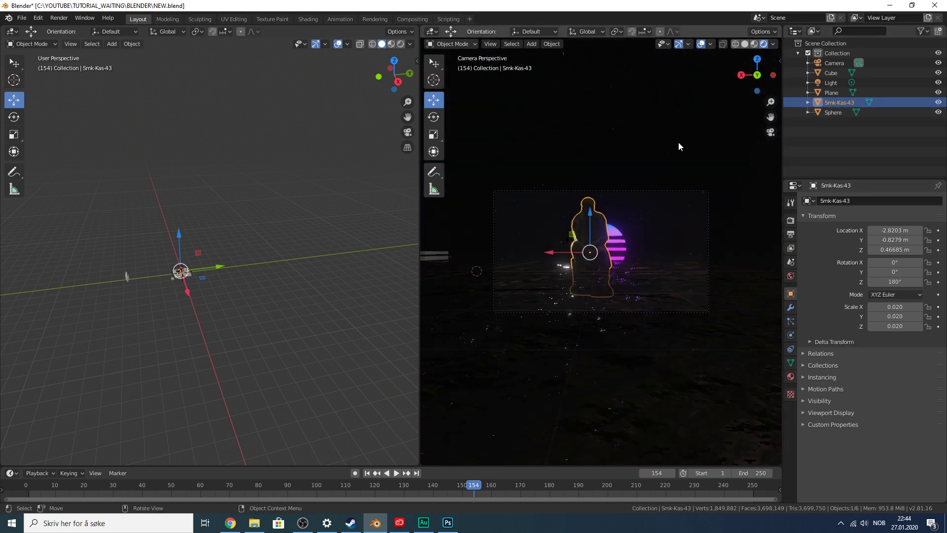
scroll(661, 144, up, 2)
scroll(148, 285, up, 18)
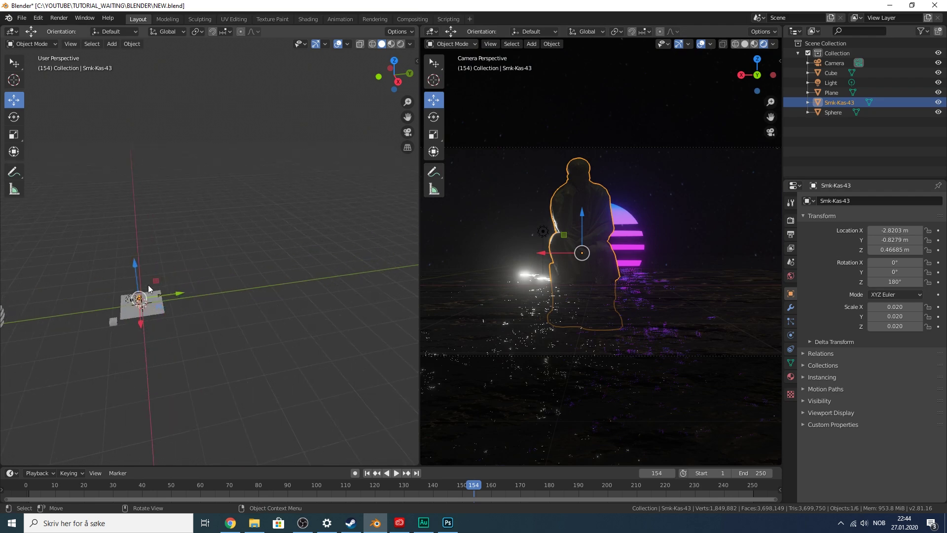
scroll(200, 264, down, 9)
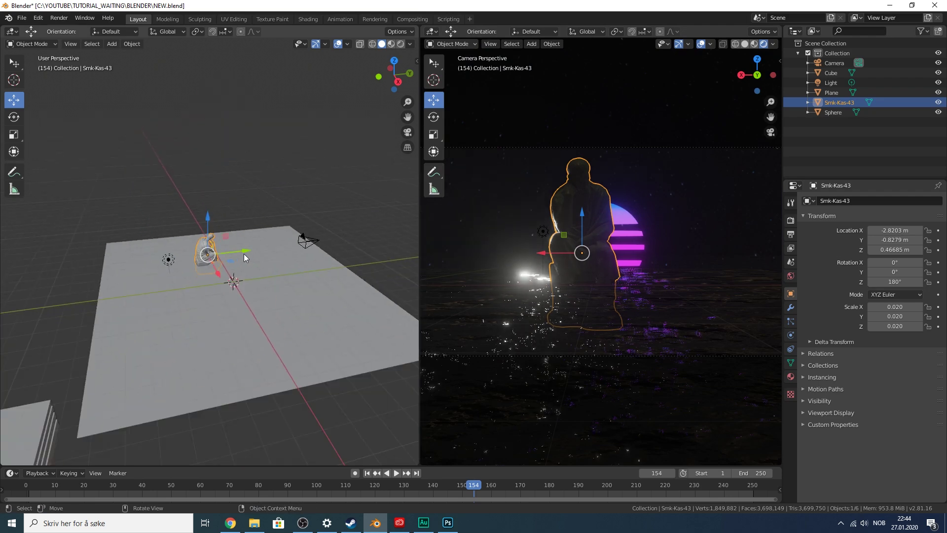
drag(244, 254, 146, 264)
- Delete the scene's light and move the statue about 0.54 m back along the Y axis towards the camera
click(168, 259)
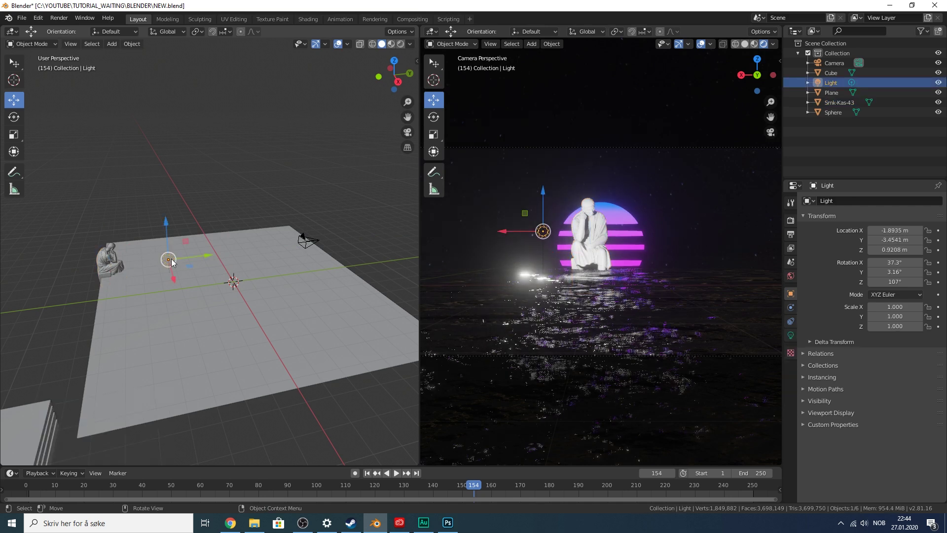
key(Delete)
click(112, 255)
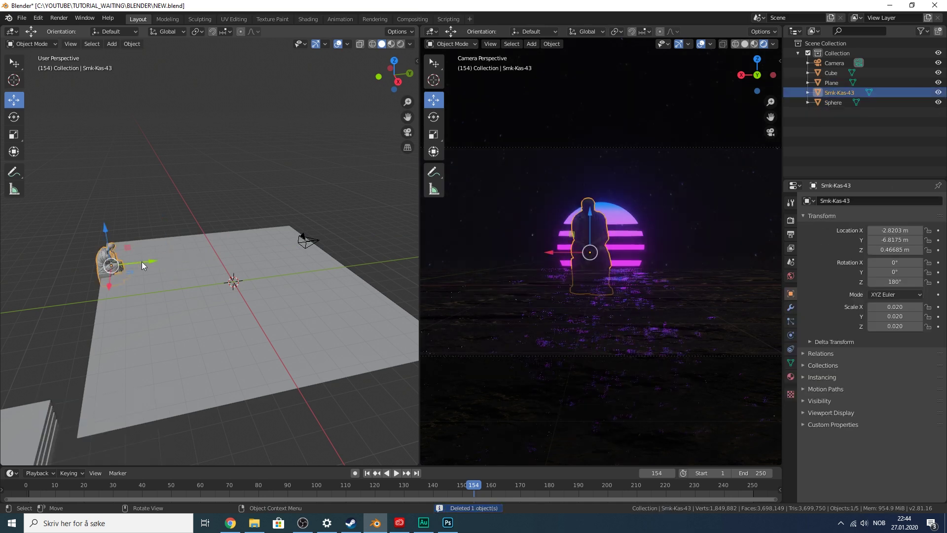
key(g)
key(y)
click(151, 262)
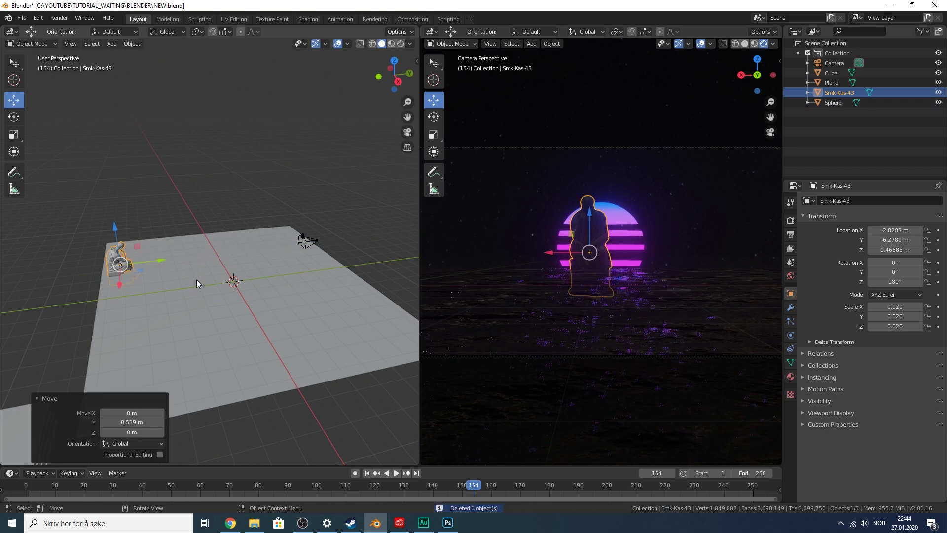
- Scale the statue down uniformly to 0.013 on X, Y and Z
click(199, 277)
key(shift+space)
key(s)
click(121, 259)
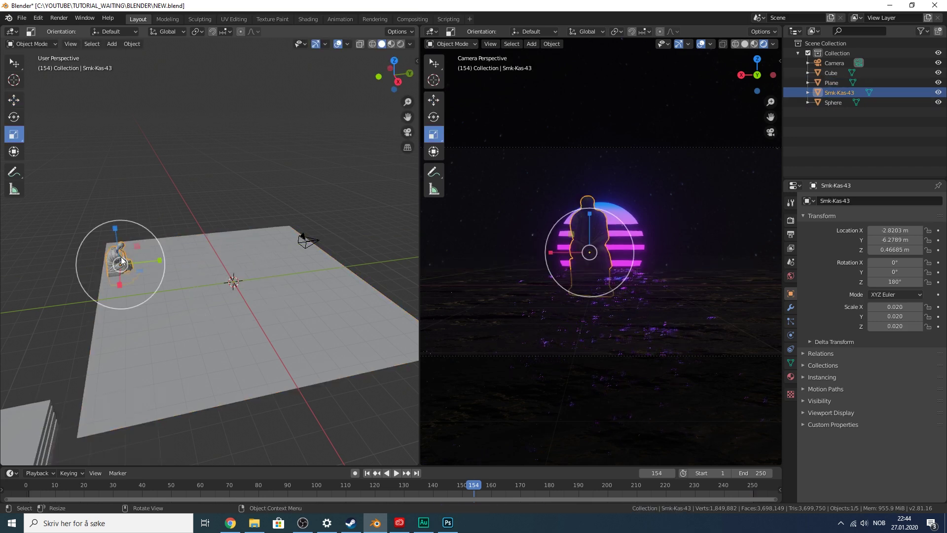
click(897, 307)
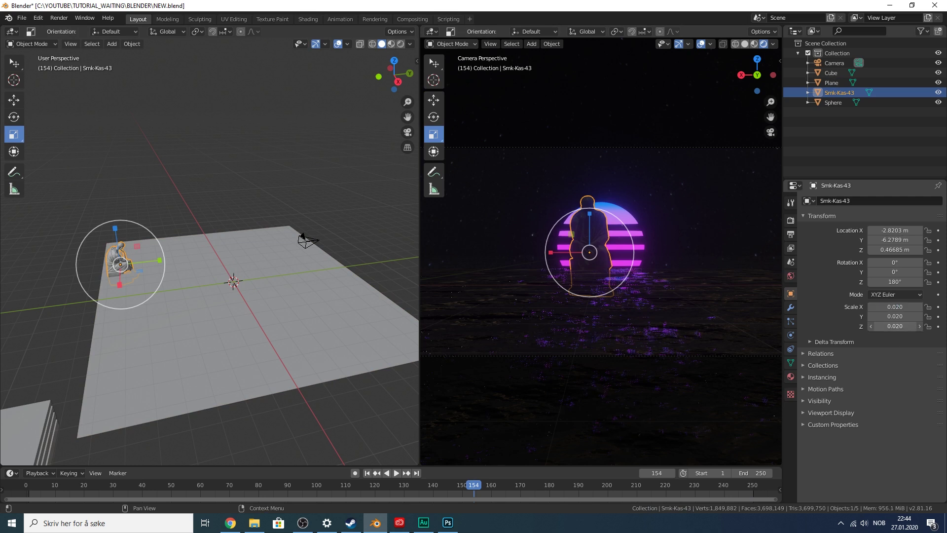
drag(896, 326, 906, 312)
text(0.01)
key(Return)
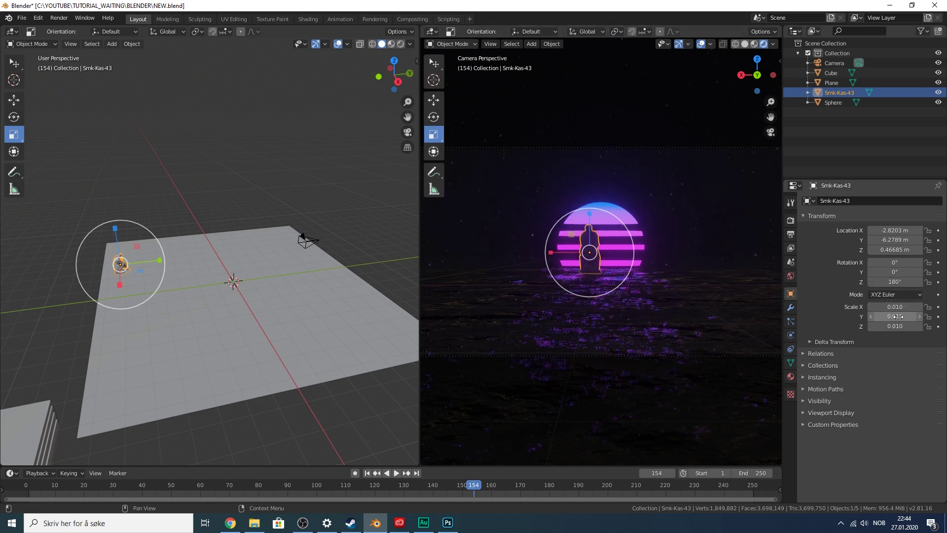
drag(896, 326, 896, 308)
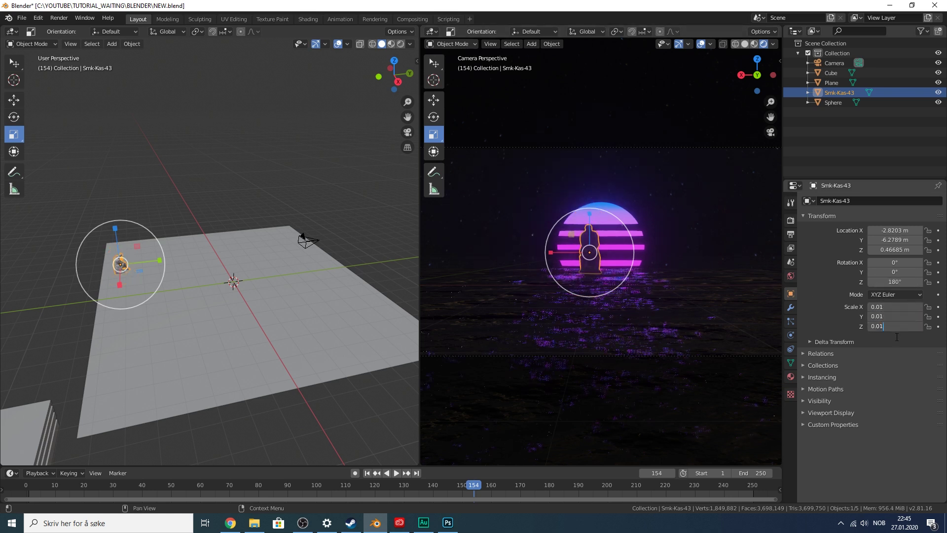
text(3)
key(Return)
click(207, 194)
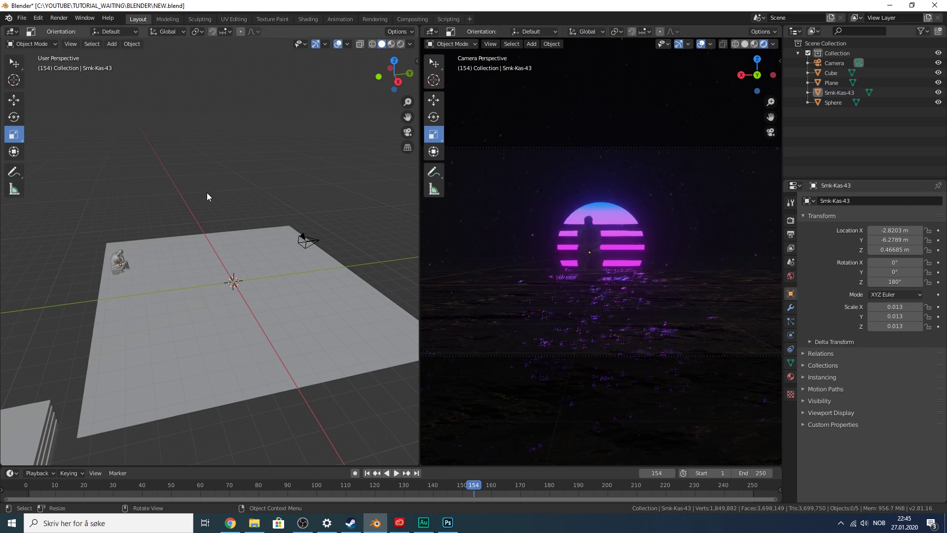
- Shift the statue on the water plane to about X -3.07 m and Y -6.10 m
click(116, 260)
scroll(117, 259, up, 6)
key(KP_Decimal)
key(shift+space)
key(g)
drag(243, 258, 219, 274)
click(241, 269)
scroll(529, 238, down, 3)
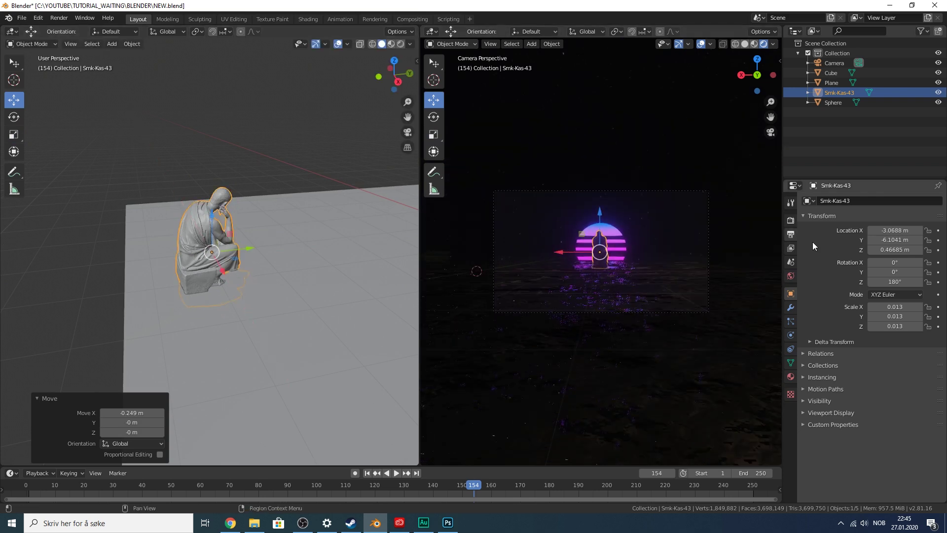
- Save the blend file and give the statue a new material
click(791, 221)
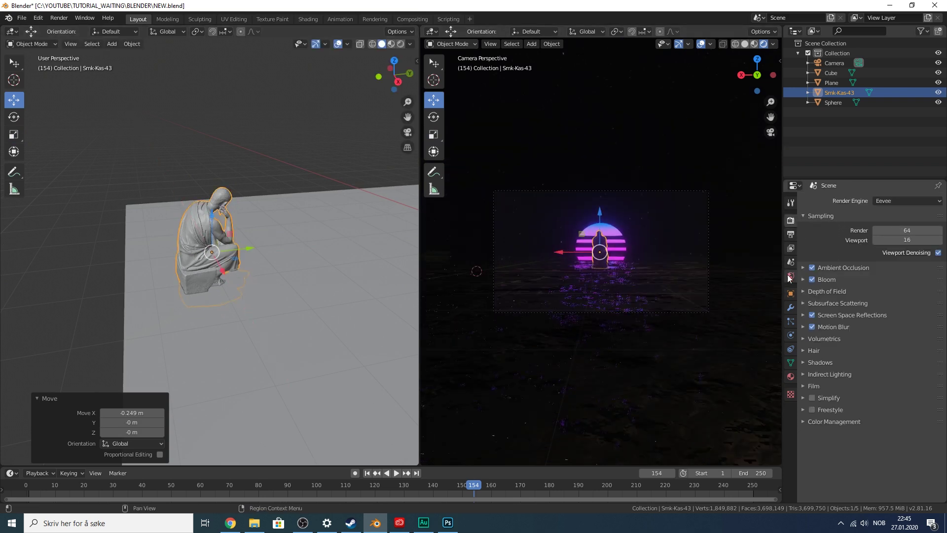
click(791, 376)
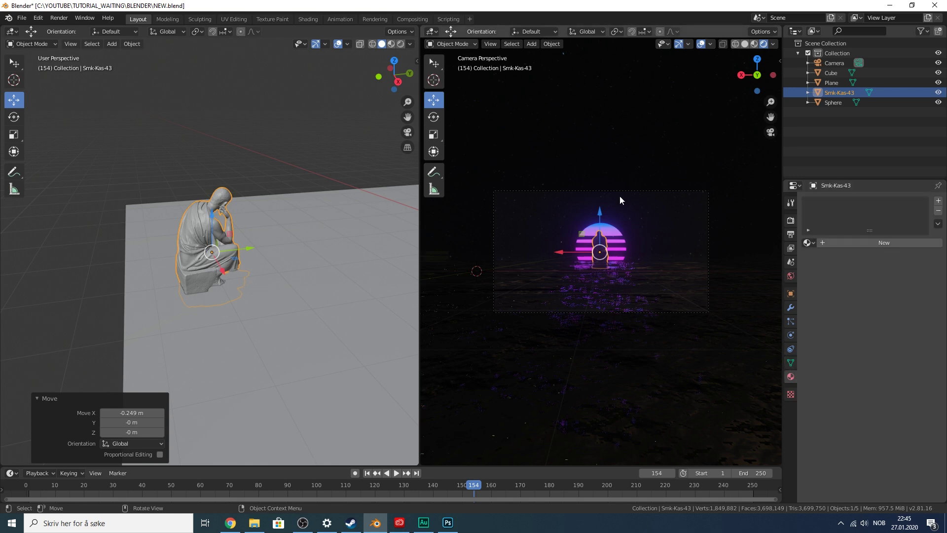
scroll(606, 210, up, 5)
click(646, 106)
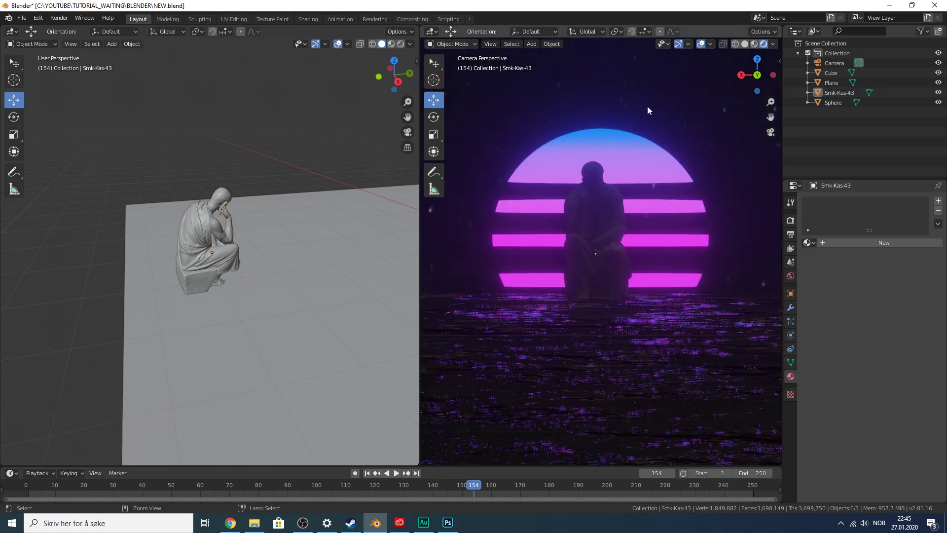
key(ctrl+s)
click(592, 188)
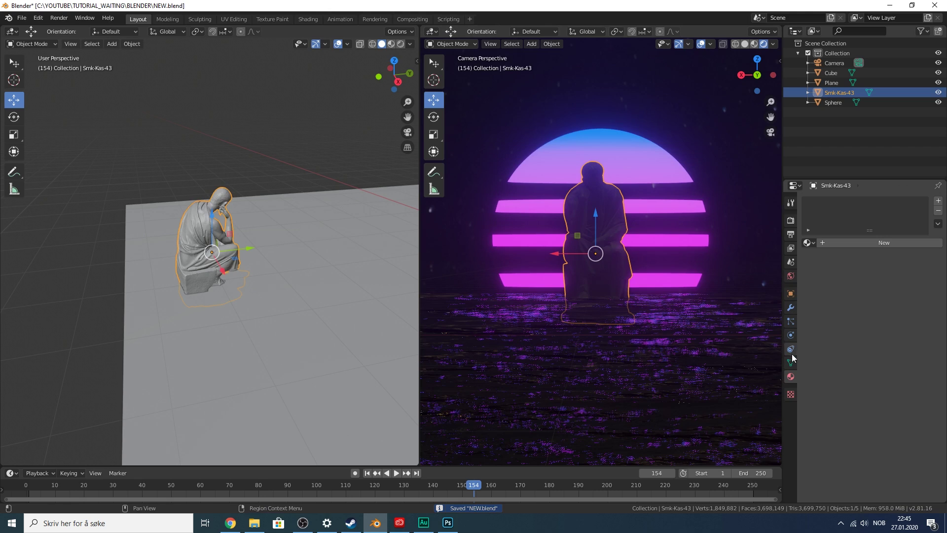
click(853, 243)
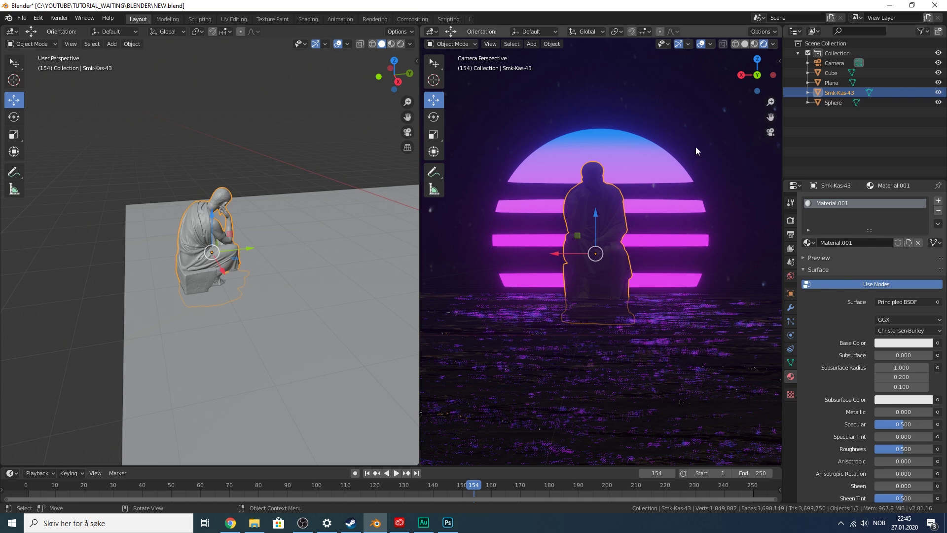
- Set the statue material's Specular to about 0.867 and its Roughness to about 0.042
scroll(695, 176, down, 3)
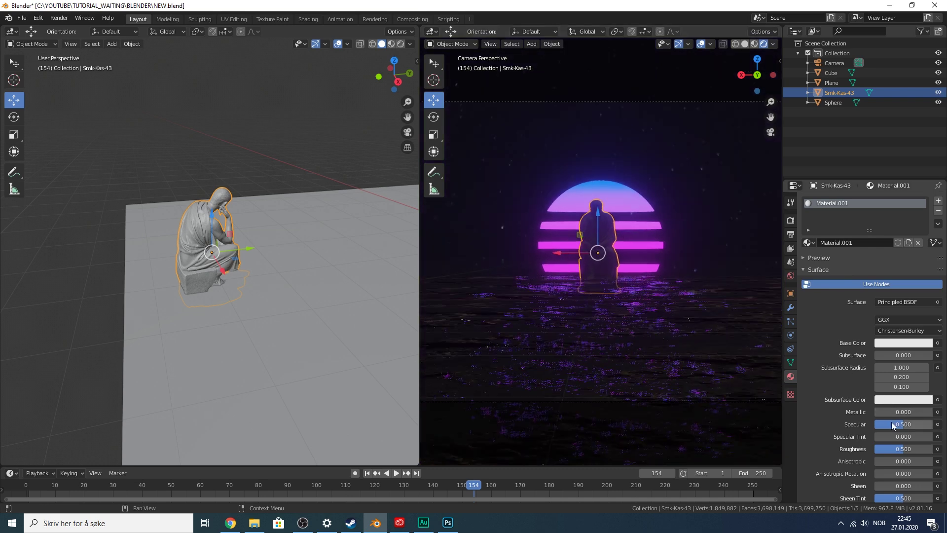
drag(893, 425, 925, 451)
scroll(704, 241, up, 3)
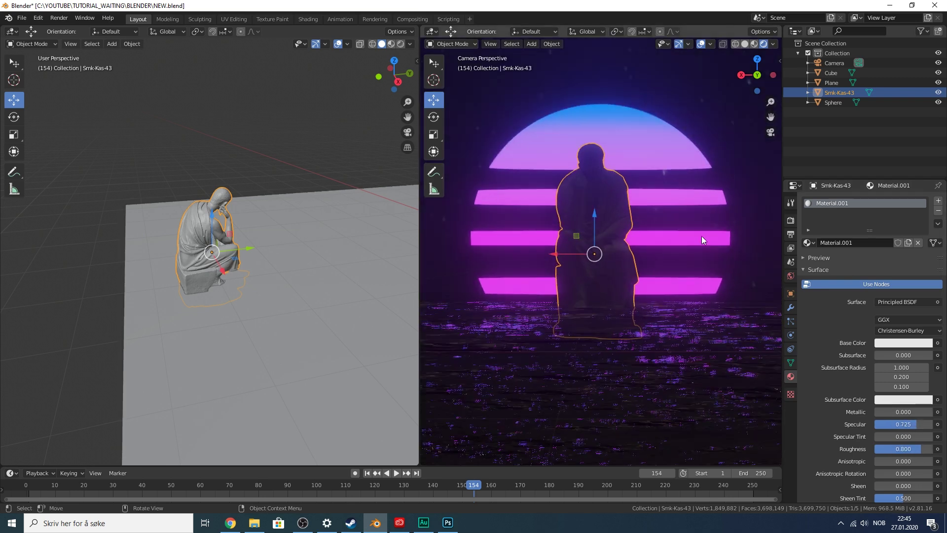
scroll(701, 236, up, 2)
drag(908, 449, 912, 424)
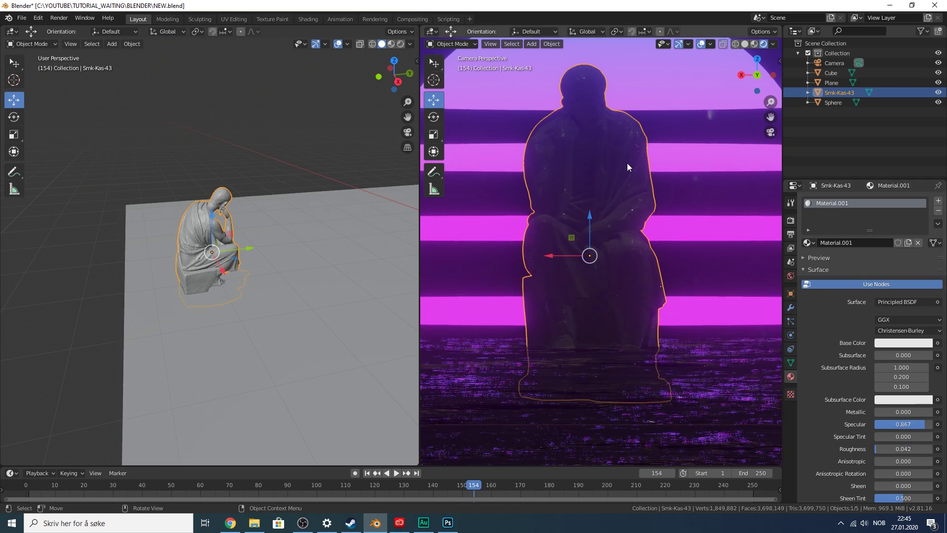
- Set the statue material's Subsurface to about 0.083 and its Roughness to about 0.342, and check the statue deselected
scroll(617, 148, up, 2)
mouse_move(888, 355)
mouse_down()
mouse_move(903, 355)
mouse_move(888, 355)
mouse_up()
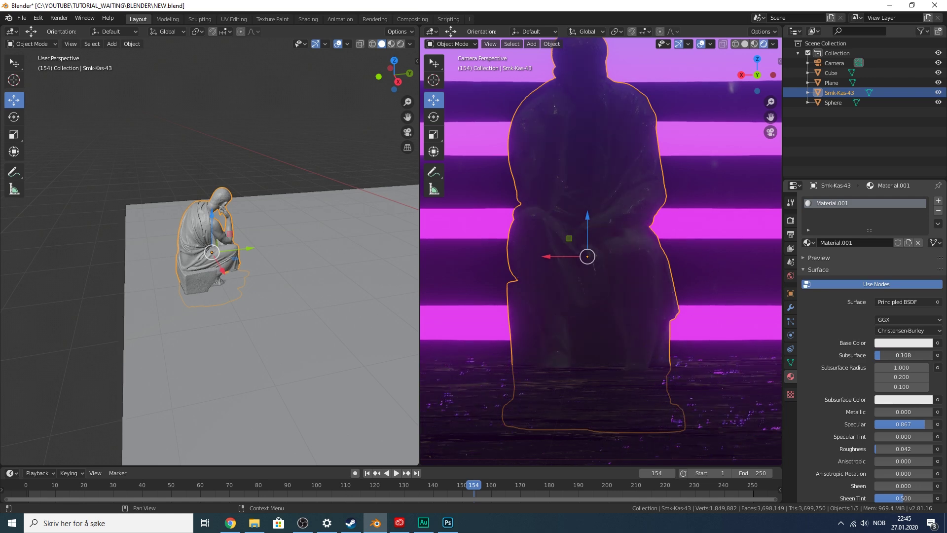
scroll(659, 211, down, 2)
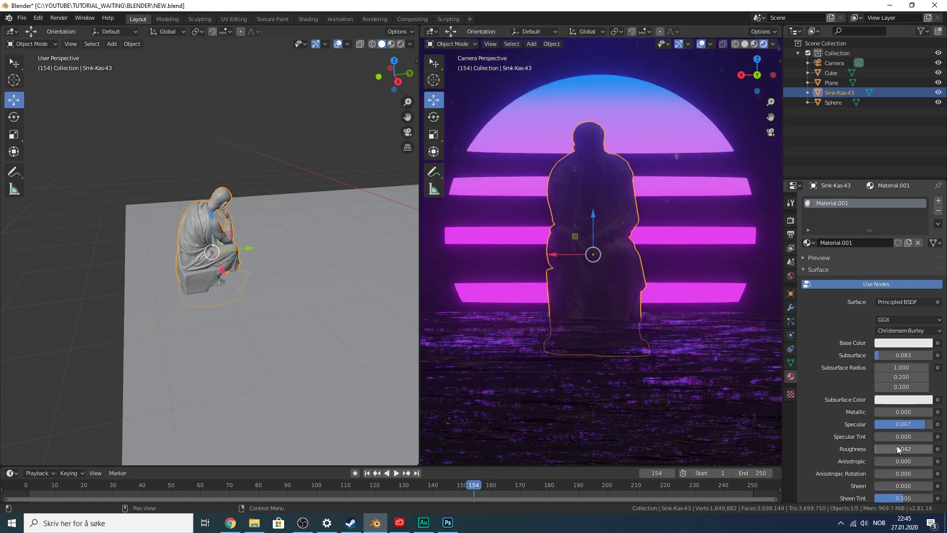
drag(891, 446, 908, 446)
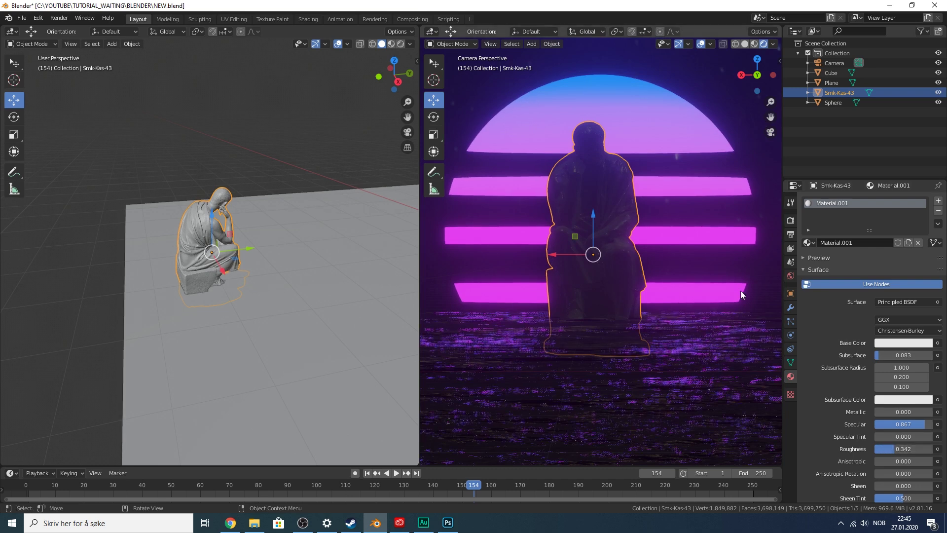
scroll(741, 295, down, 2)
scroll(895, 450, down, 8)
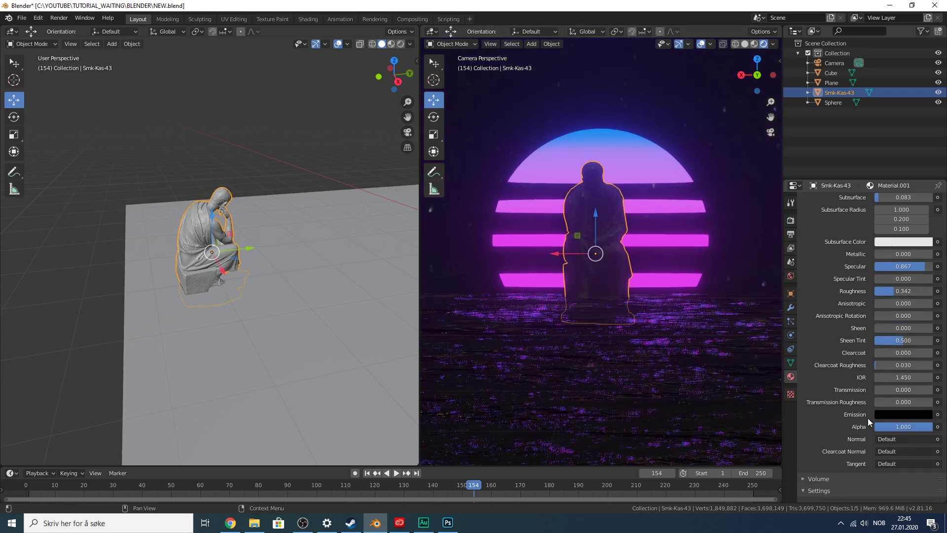
click(649, 117)
scroll(635, 118, up, 4)
scroll(635, 117, down, 4)
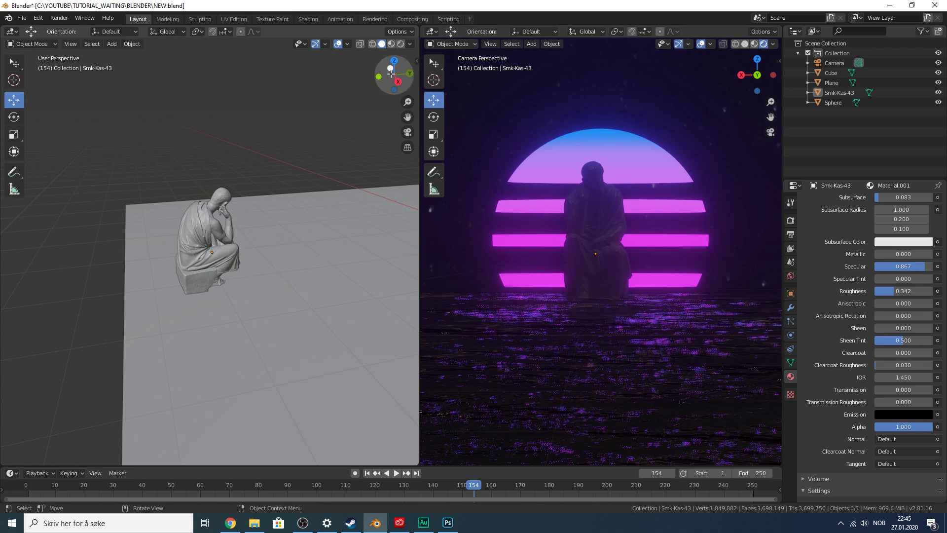
- Add a torus mesh at the world origin with 3 major segments to form a triangle
drag(391, 74, 386, 116)
scroll(351, 118, down, 4)
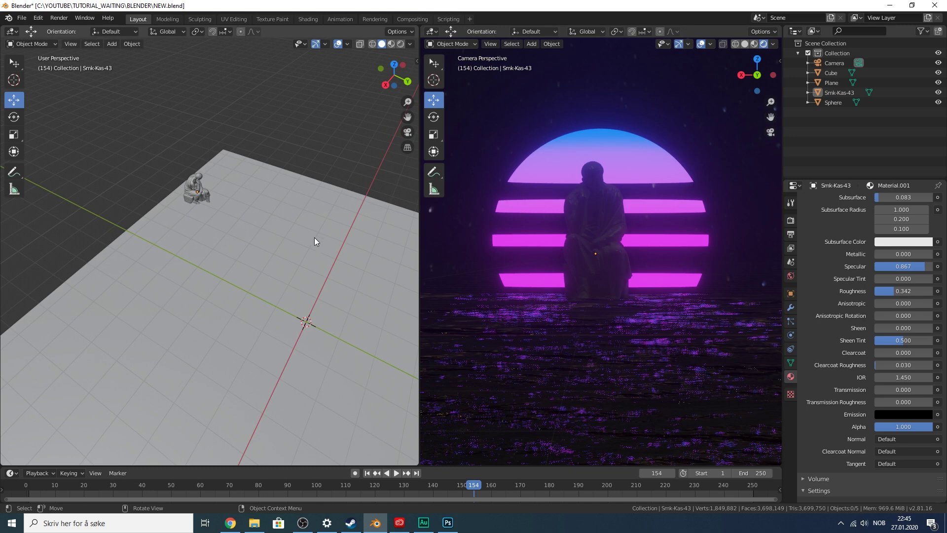
key(shift+a)
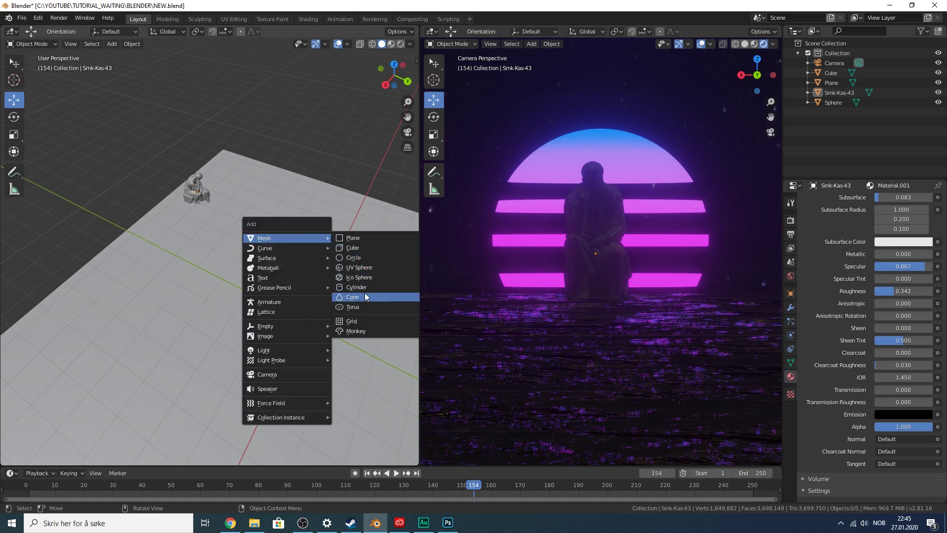
click(361, 305)
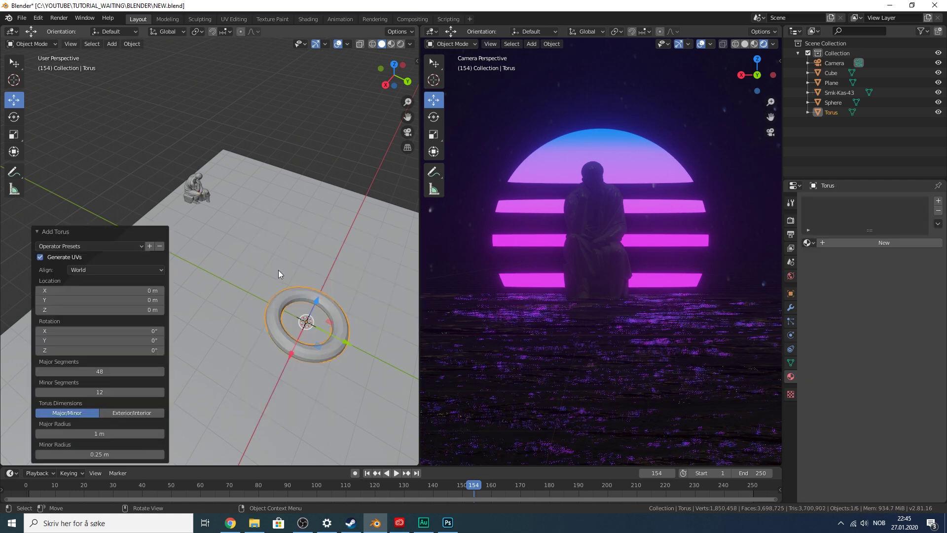
click(103, 373)
text(3)
key(Return)
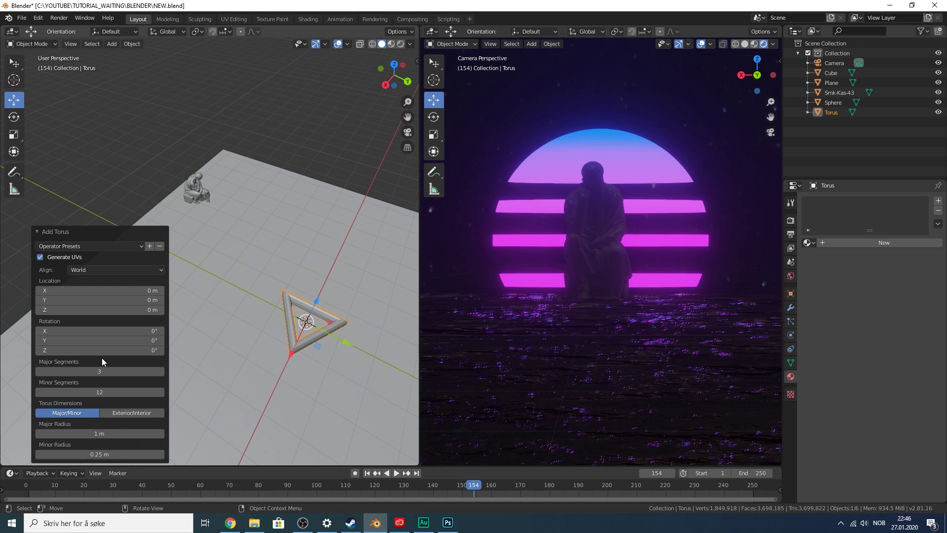
- Set the triangular torus's major radius to 0.5 m and its minor radius to 0.02 m
click(95, 391)
key(Return)
click(91, 454)
key(Return)
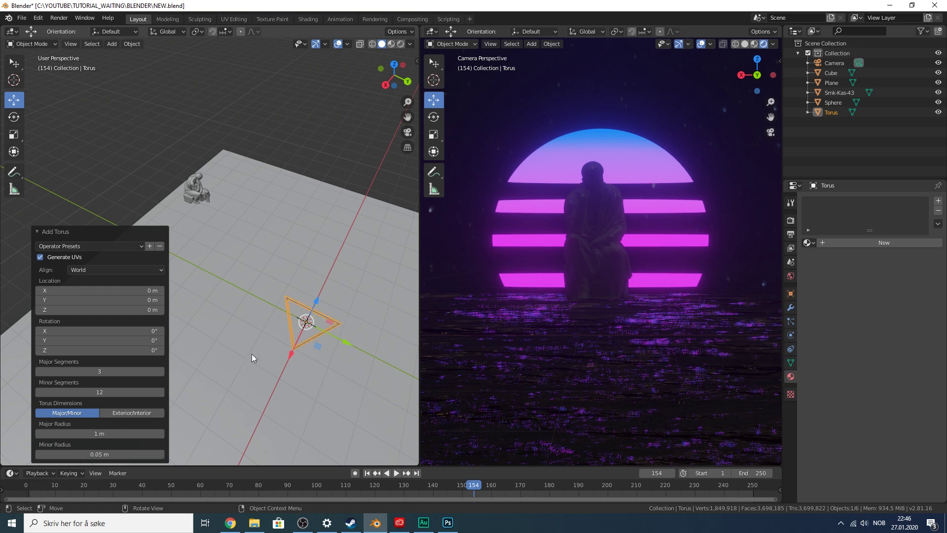
scroll(318, 326, up, 2)
drag(395, 76, 357, 64)
click(44, 434)
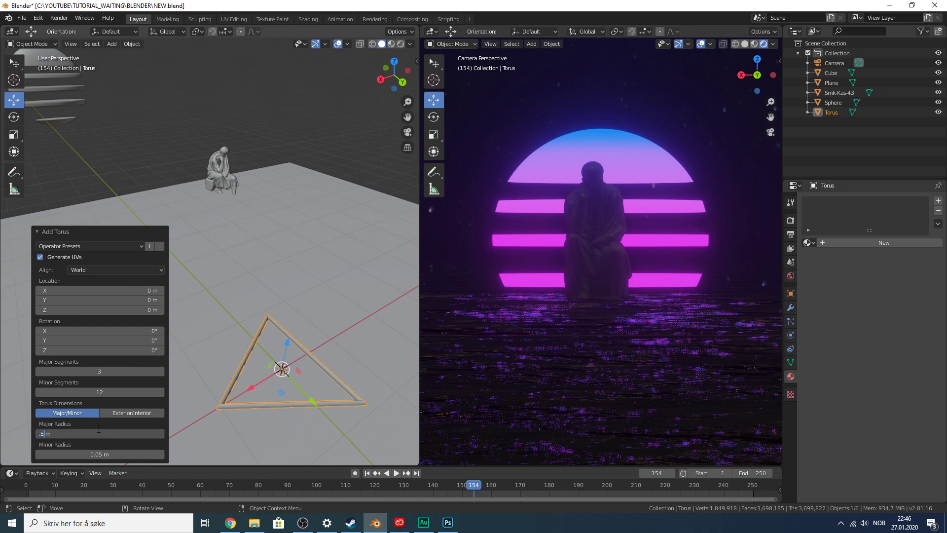
key(Return)
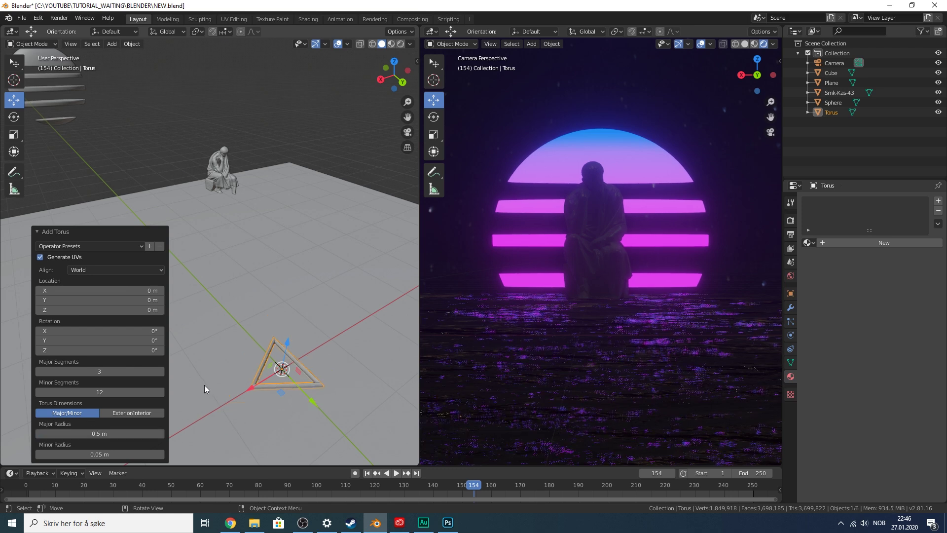
click(74, 454)
text(0.02)
key(Return)
- Move the triangle along Y and about -3.38 m along X to the statue, and raise it about 1.35 m above its head
key(g)
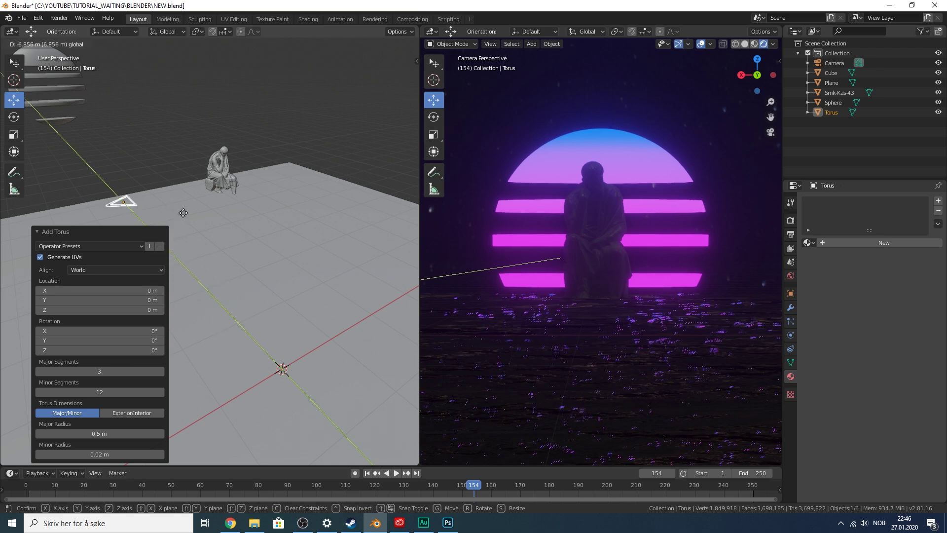
click(214, 158)
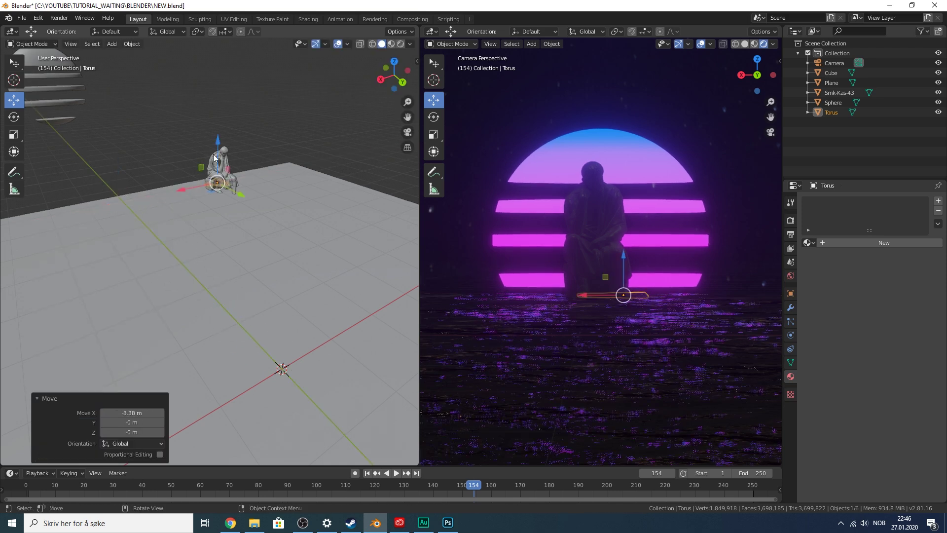
drag(217, 141, 218, 100)
- Try rotating the triangle -180° about the global X axis and undo it
key(shift+space)
key(r)
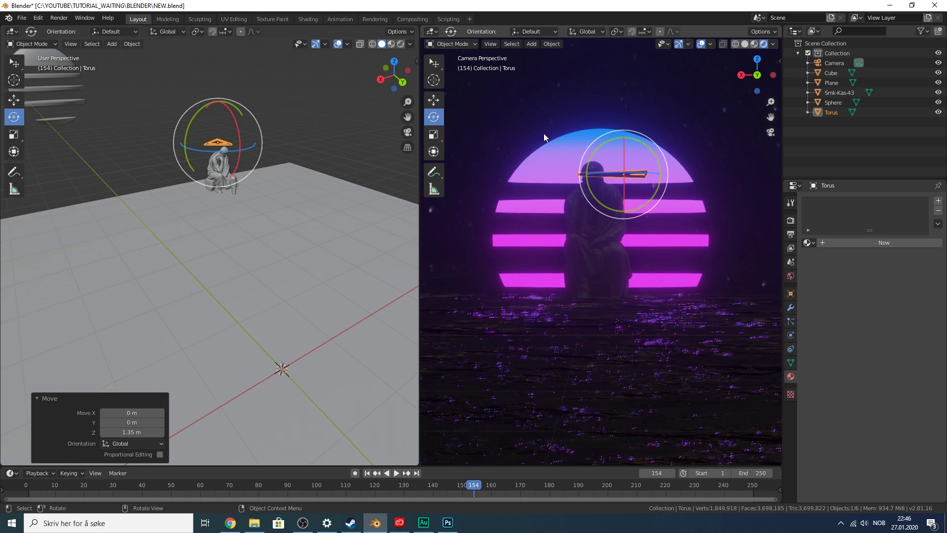
drag(624, 152, 622, 192)
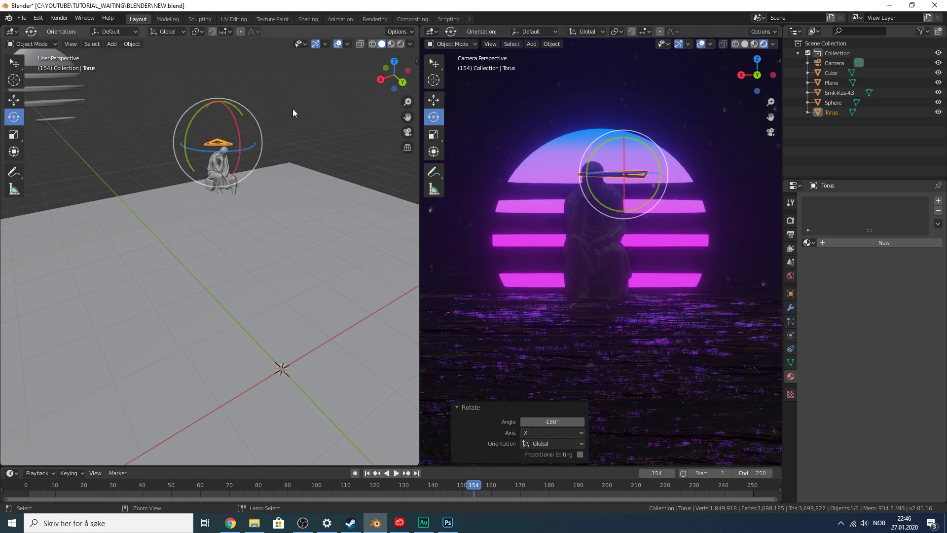
key(ctrl+z)
- Tilt the triangle roughly upright behind the statue with a free trackball rotation of about 110° and -2.29°
key(KP_Decimal)
drag(394, 79, 333, 128)
drag(221, 221, 223, 307)
drag(394, 81, 417, 44)
- Move the triangle along the Y axis closer to the statue's back, to about Y -6.73 m
key(shift+space)
key(g)
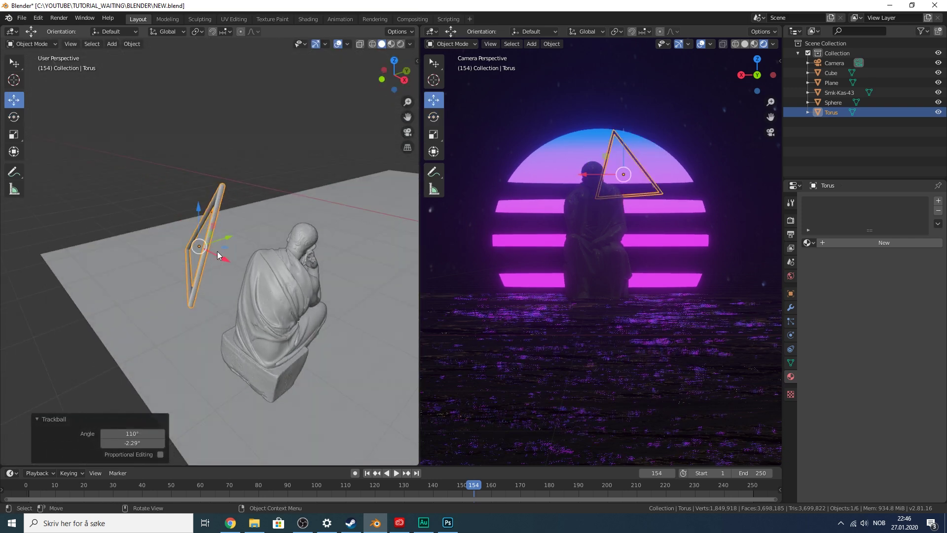
middle_drag(217, 251, 200, 229)
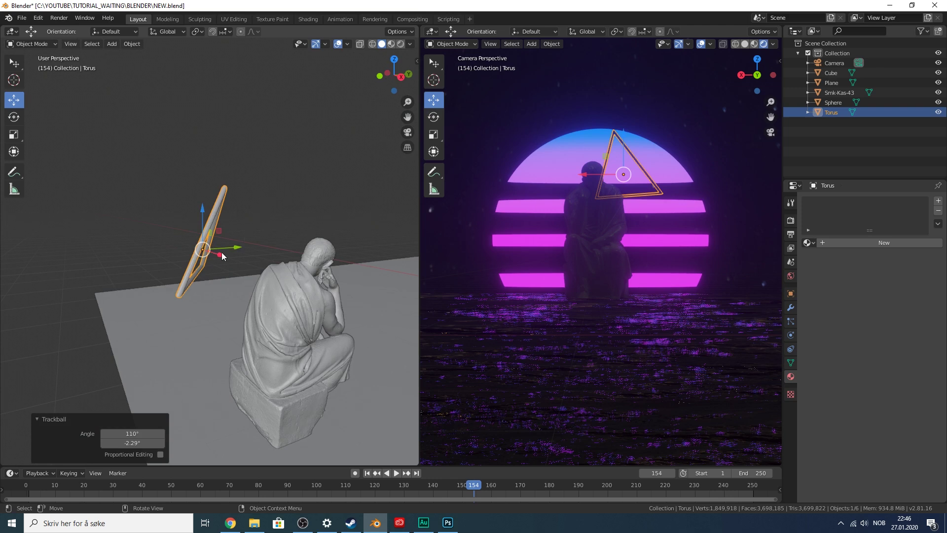
drag(222, 256, 236, 254)
- Rotate the triangle about 17.4° around the global X axis
key(shift+space)
key(r)
mouse_move(204, 213)
mouse_down()
mouse_move(213, 209)
mouse_move(197, 223)
mouse_up()
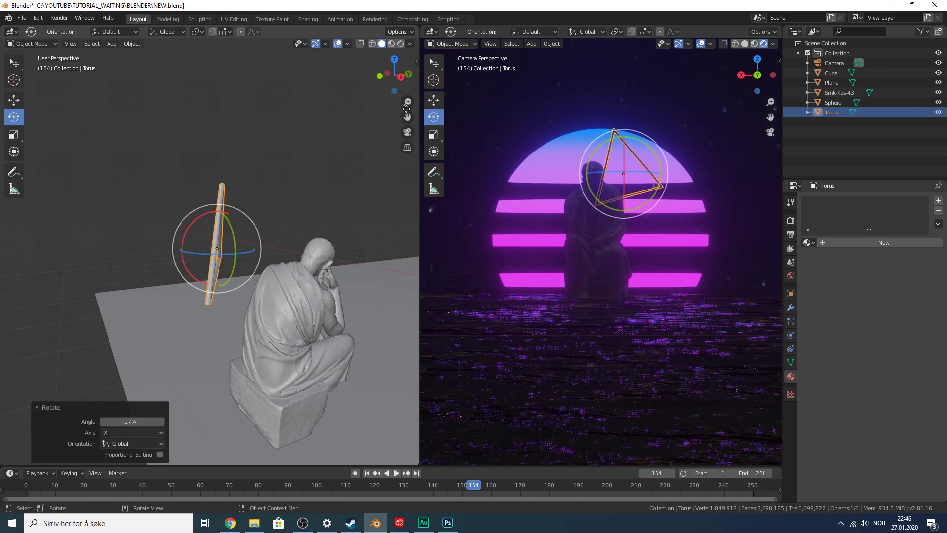
- Set the triangle's rotation to 90° on X, 0° on Y and 0° on Z
drag(399, 79, 370, 81)
click(791, 293)
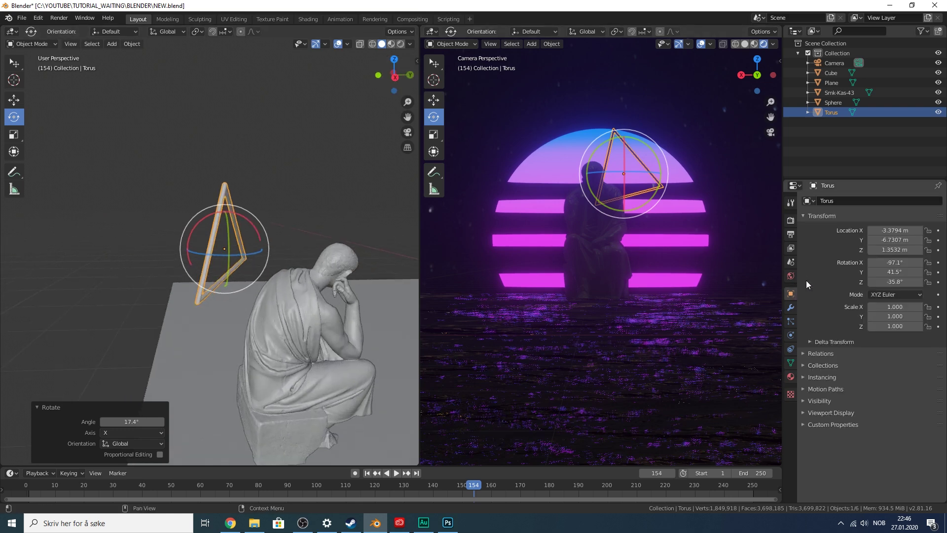
click(894, 264)
text(90)
click(903, 285)
click(901, 272)
text(9)
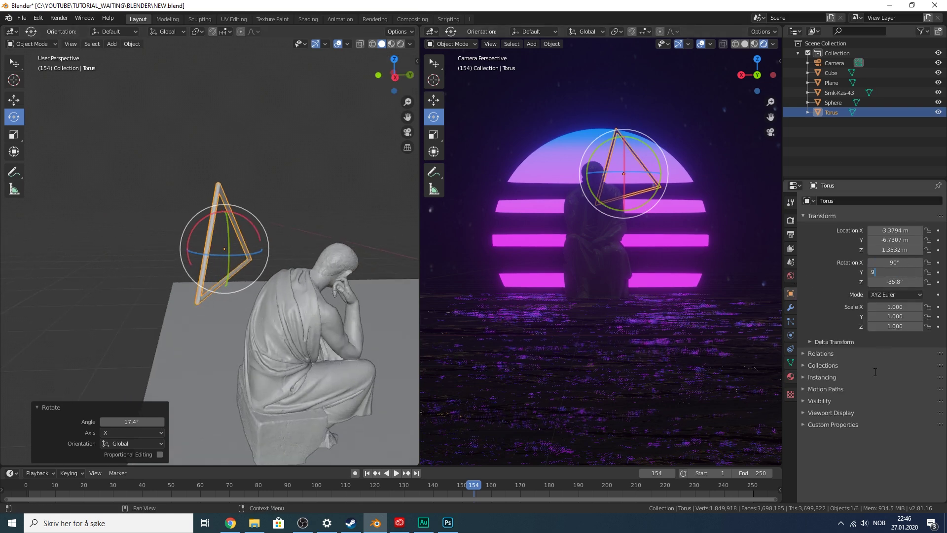
click(896, 316)
double_click(883, 282)
text(0)
key(Return)
double_click(895, 272)
text(0)
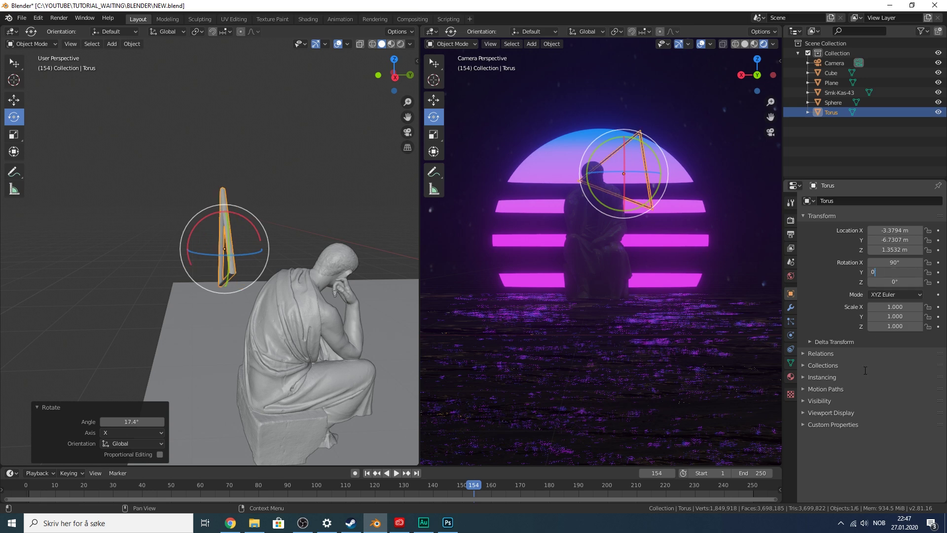
key(Return)
- Move the triangle about 0.31 m along the X axis so it sits centred behind the statue's head
drag(393, 75, 363, 81)
click(433, 100)
drag(200, 251, 157, 251)
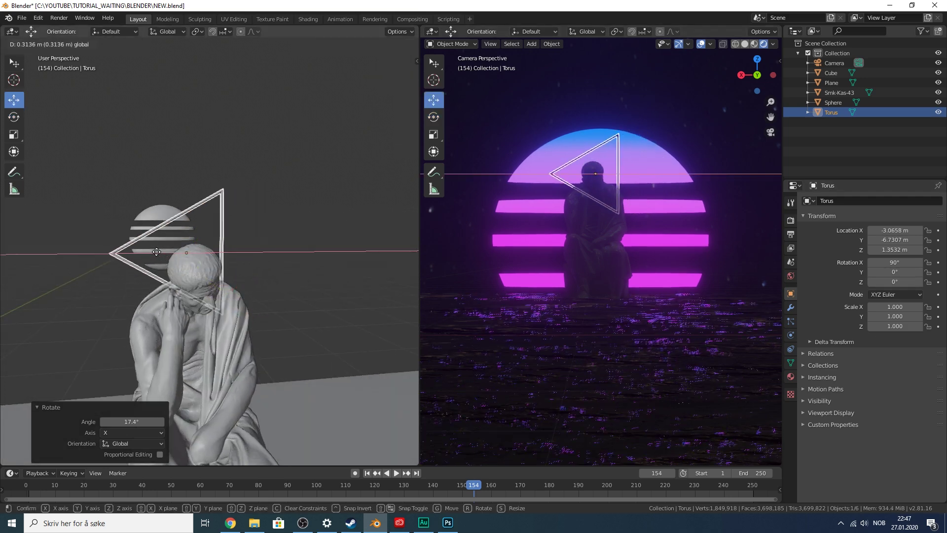
click(659, 111)
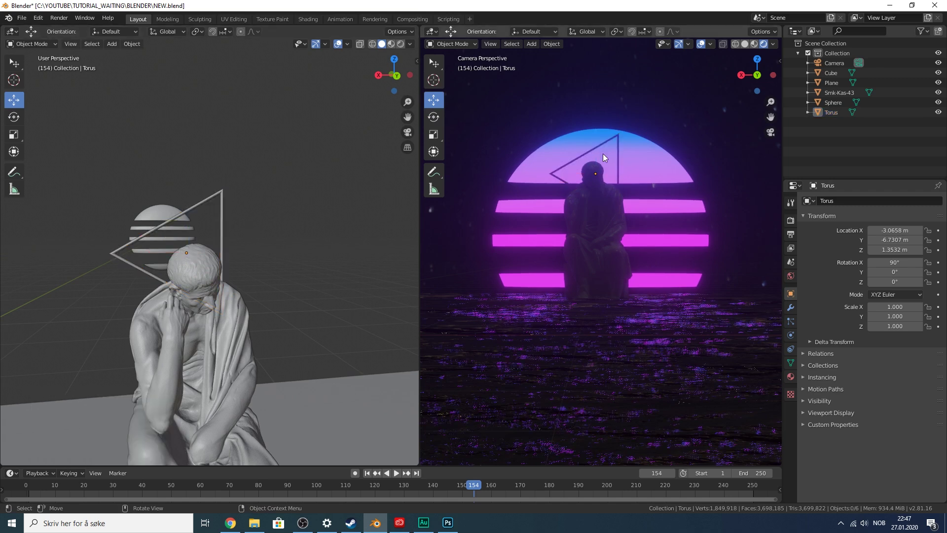
- Move the triangle about 0.098 m along the Y axis towards the statue's back
click(615, 140)
click(641, 116)
drag(764, 92, 676, 264)
click(697, 239)
key(KP_Decimal)
scroll(775, 310, down, 4)
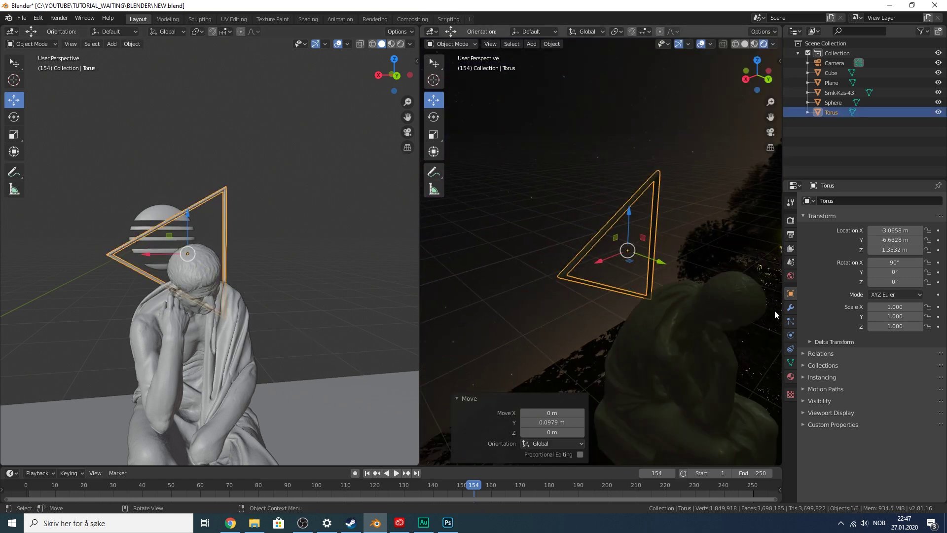
- Set the triangle's scale to 1.5 on all three axes and save the file
drag(893, 307, 892, 320)
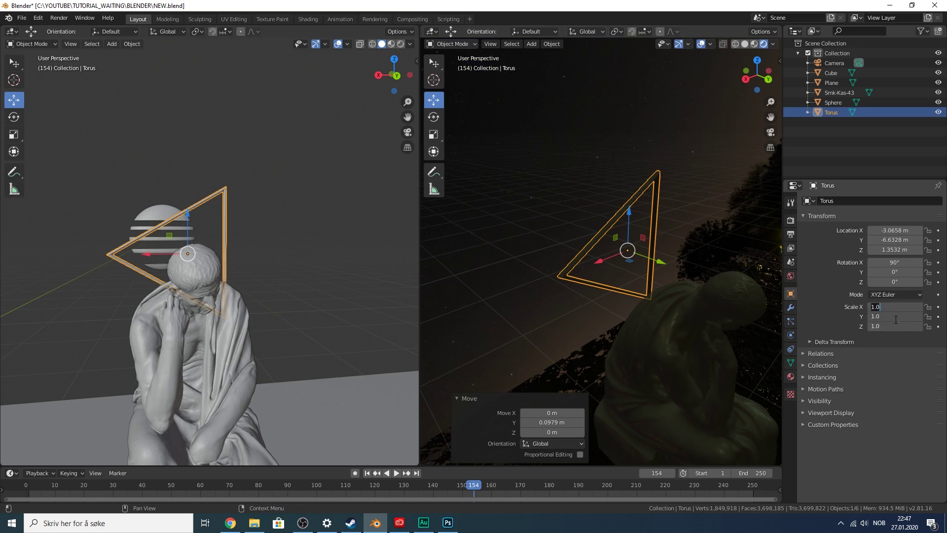
text(1.5)
key(Return)
click(869, 353)
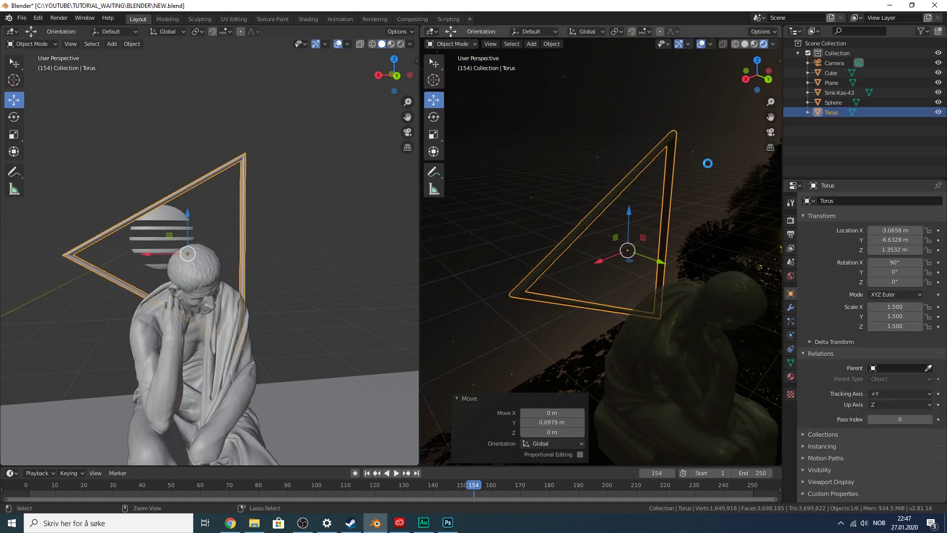
key(ctrl+s)
drag(757, 74, 727, 98)
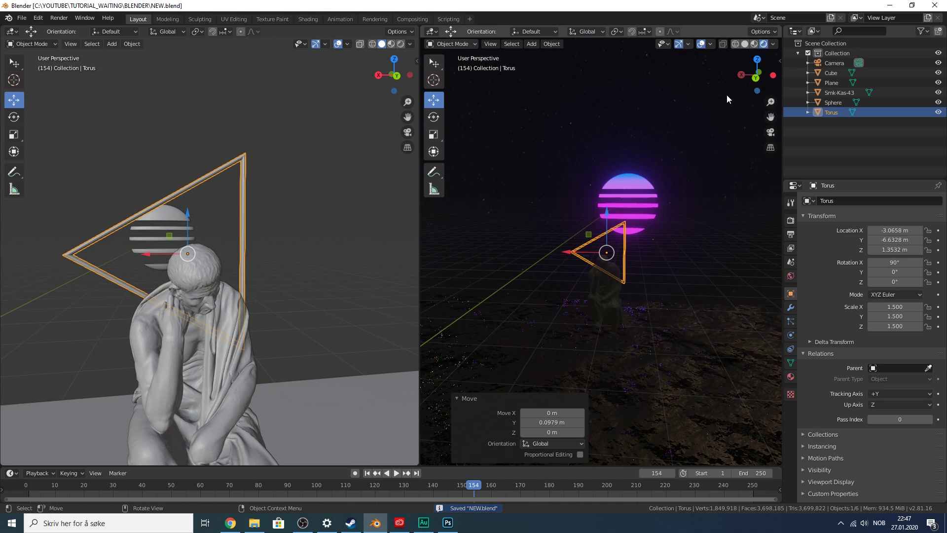
- Give the triangle a new material with an Emission surface, magenta colour and strength 8
click(302, 153)
click(245, 164)
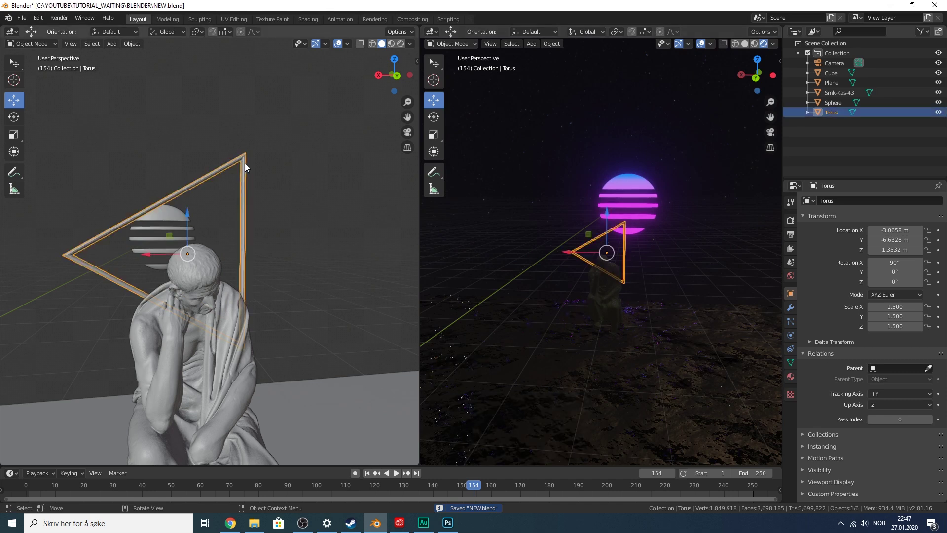
click(791, 377)
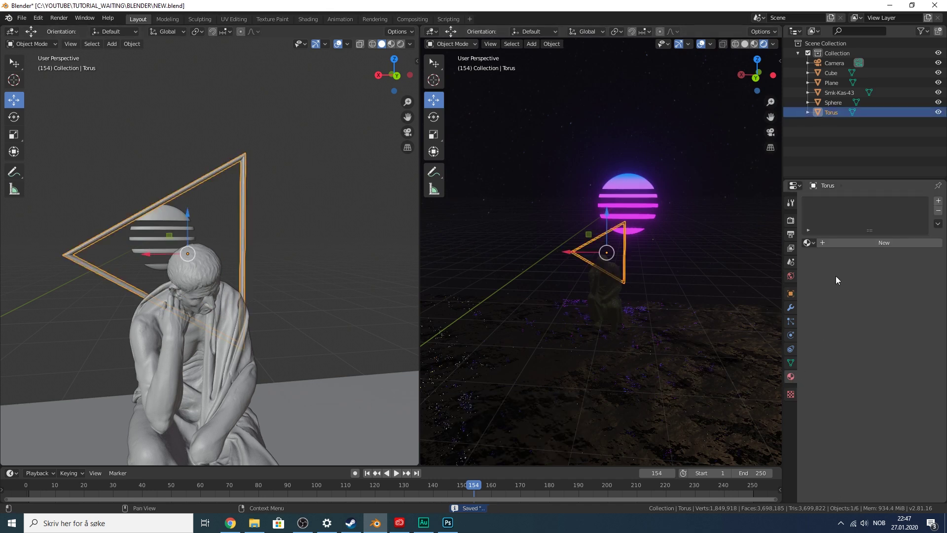
click(840, 247)
click(909, 301)
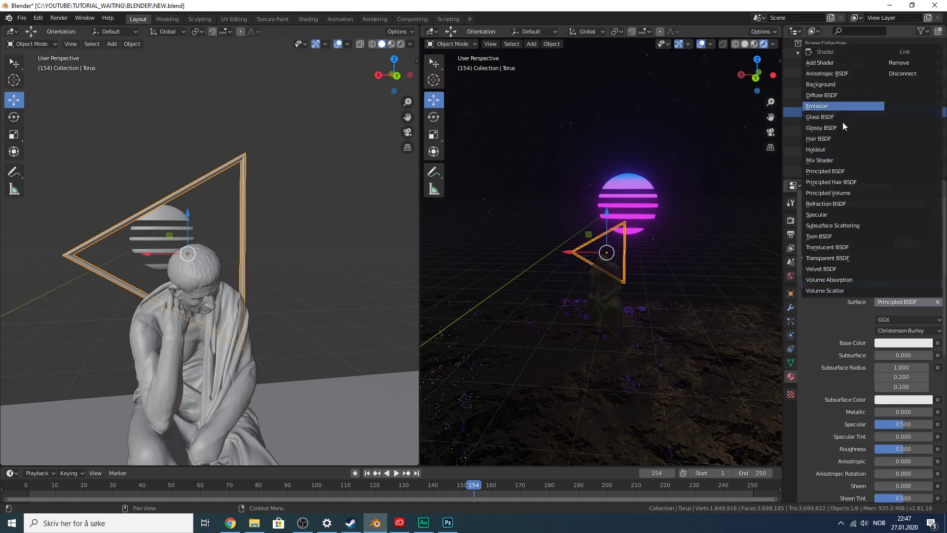
click(843, 107)
click(892, 321)
drag(898, 212, 925, 181)
click(903, 331)
text(1)
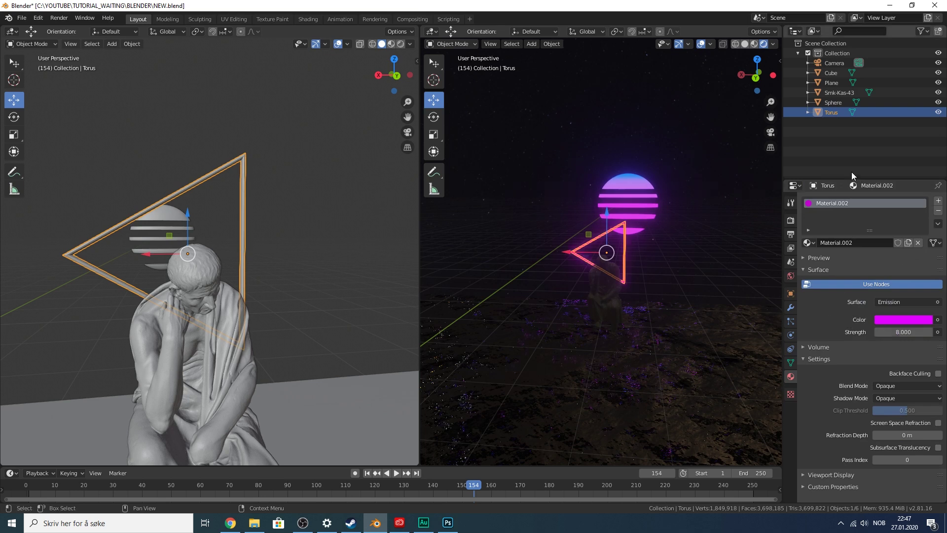
- Play the animation in the camera view to examine the glowing triangle against the sun and water
click(759, 132)
click(771, 132)
scroll(698, 128, down, 5)
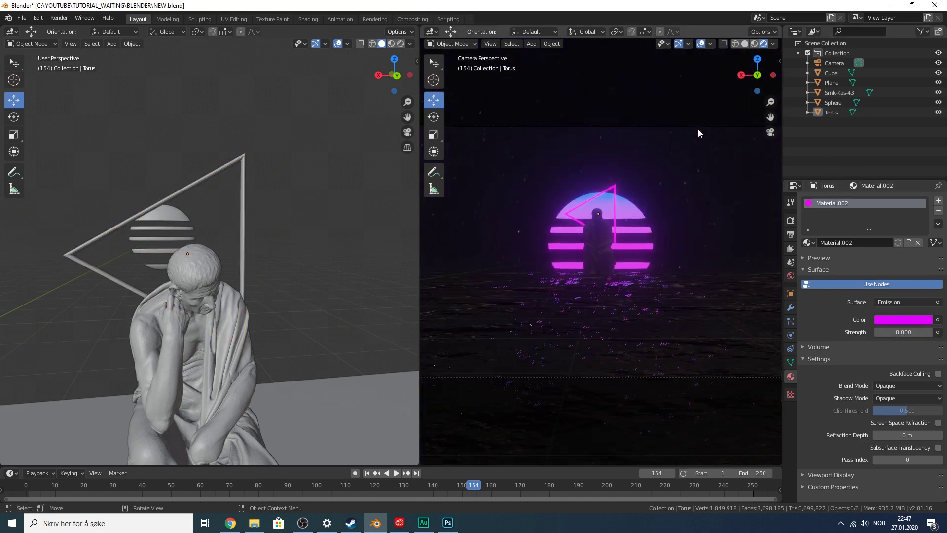
scroll(691, 129, down, 2)
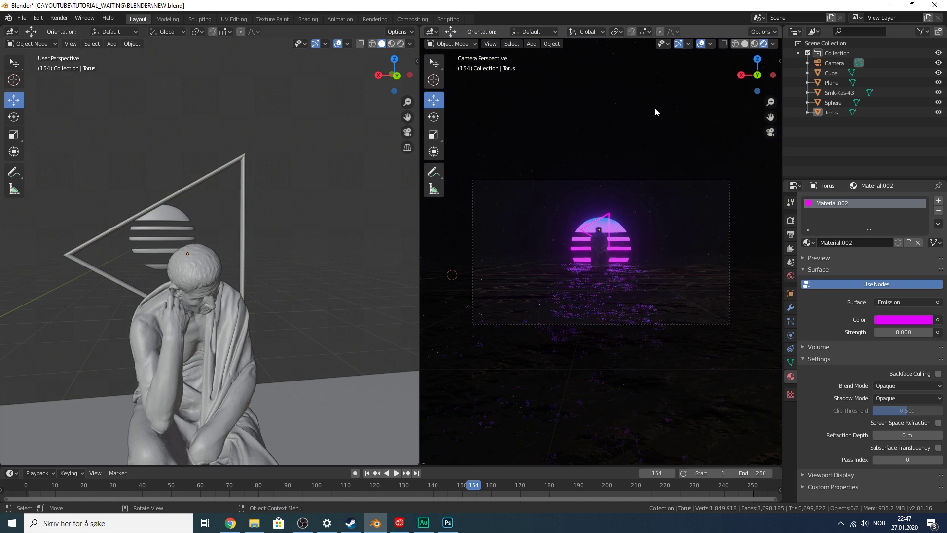
key(space)
scroll(622, 138, up, 3)
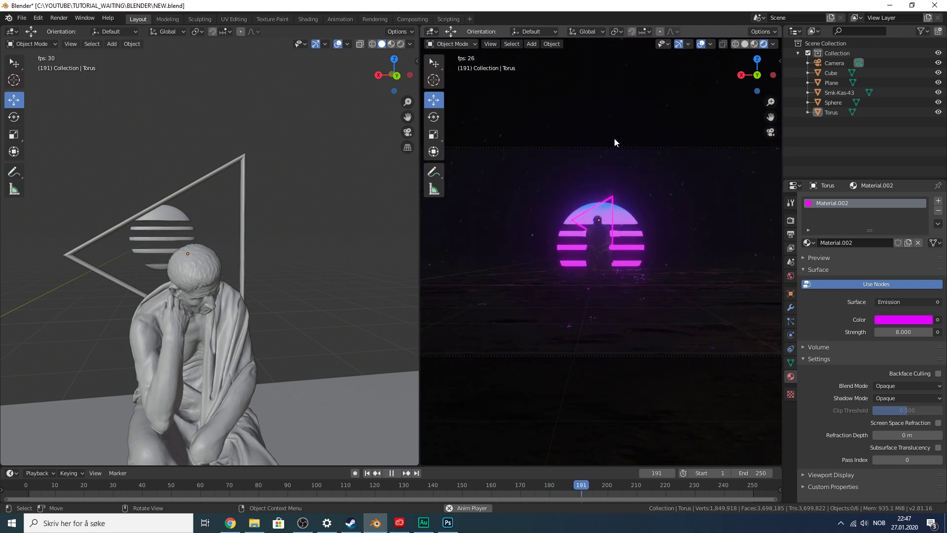
scroll(611, 129, up, 2)
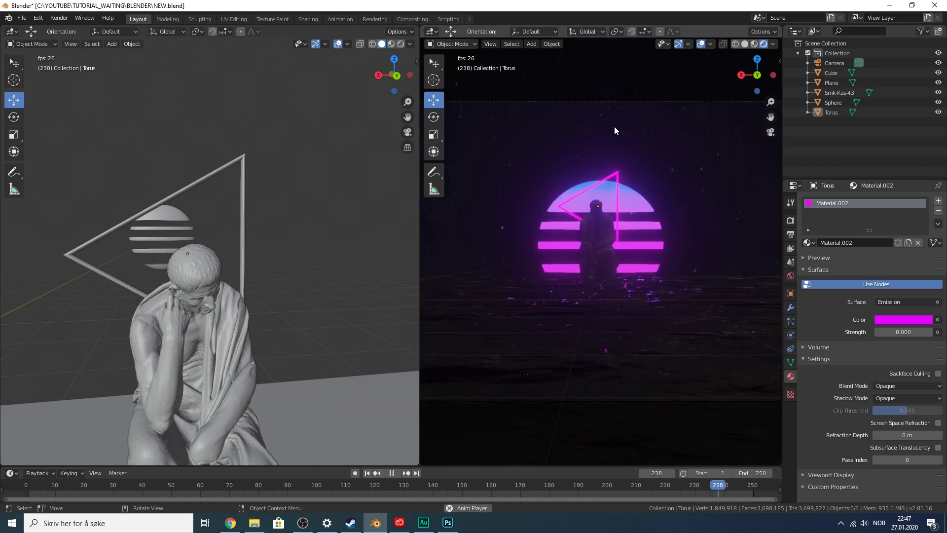
scroll(614, 131, up, 1)
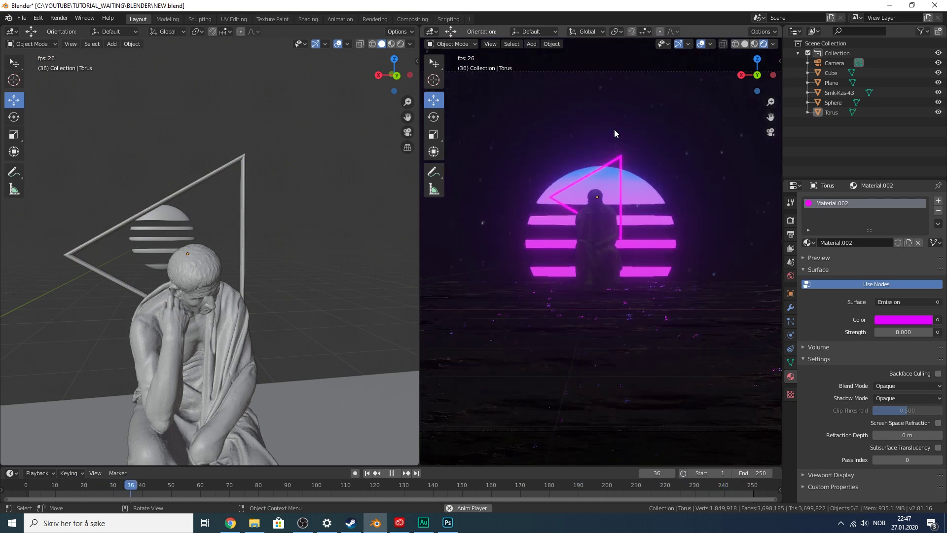
scroll(615, 129, down, 2)
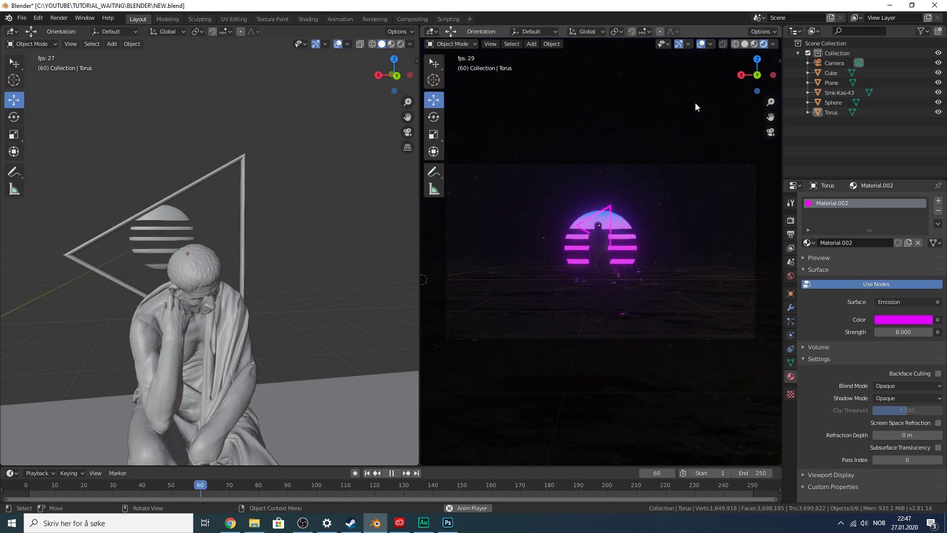
key(space)
- Move the sliced sun about 17.6 m along the Y axis, closer to the water plane
mouse_move(759, 75)
mouse_down()
mouse_move(745, 82)
mouse_move(762, 90)
mouse_up()
scroll(728, 98, down, 3)
click(515, 175)
scroll(691, 141, down, 4)
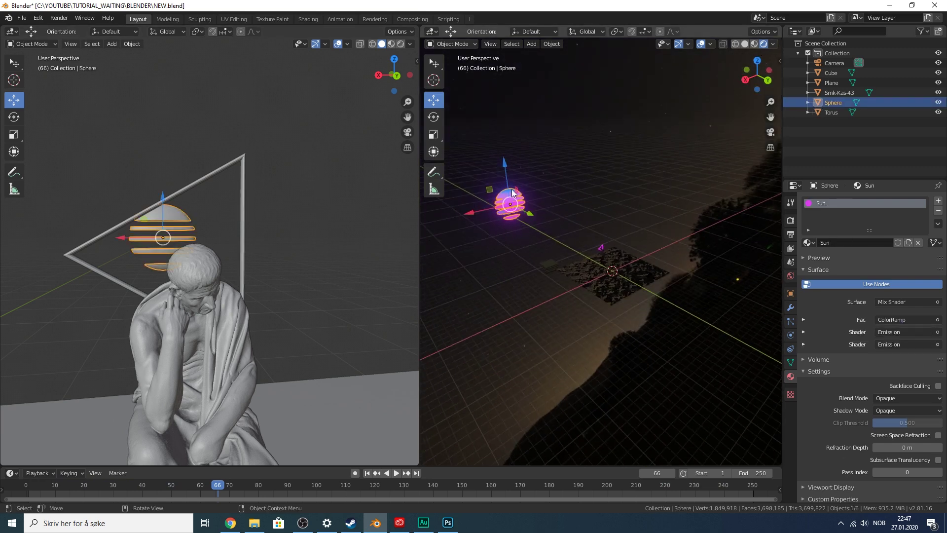
drag(523, 219, 548, 232)
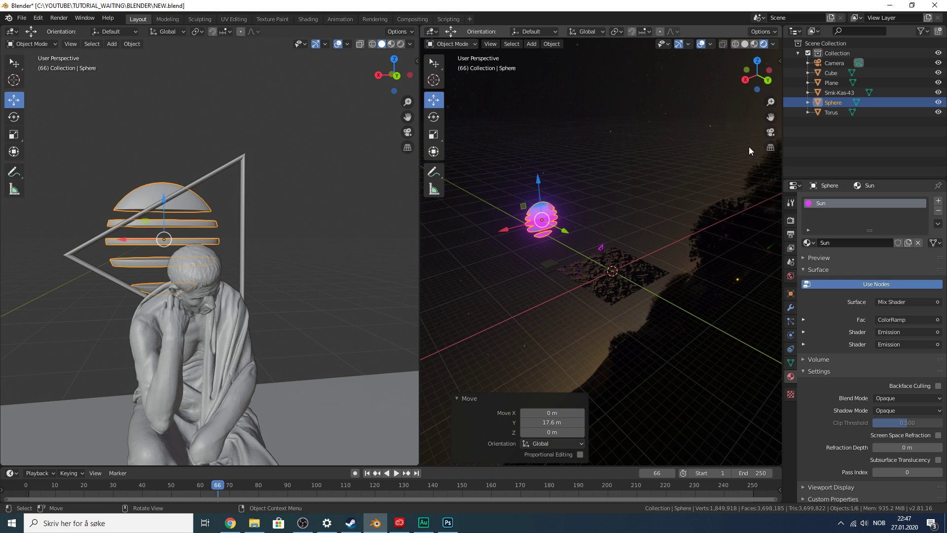
- Play the animation through the camera again to check the composition with the repositioned sun
click(771, 132)
key(space)
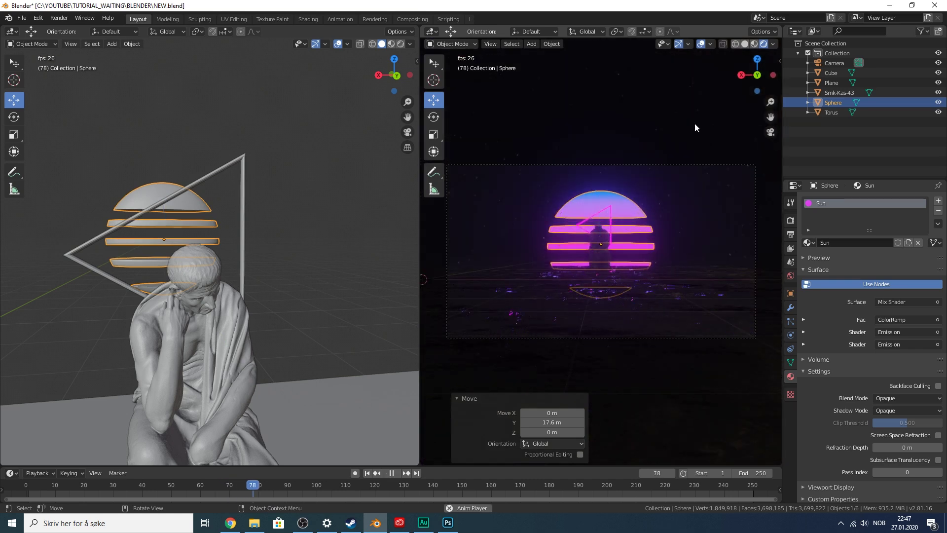
click(658, 109)
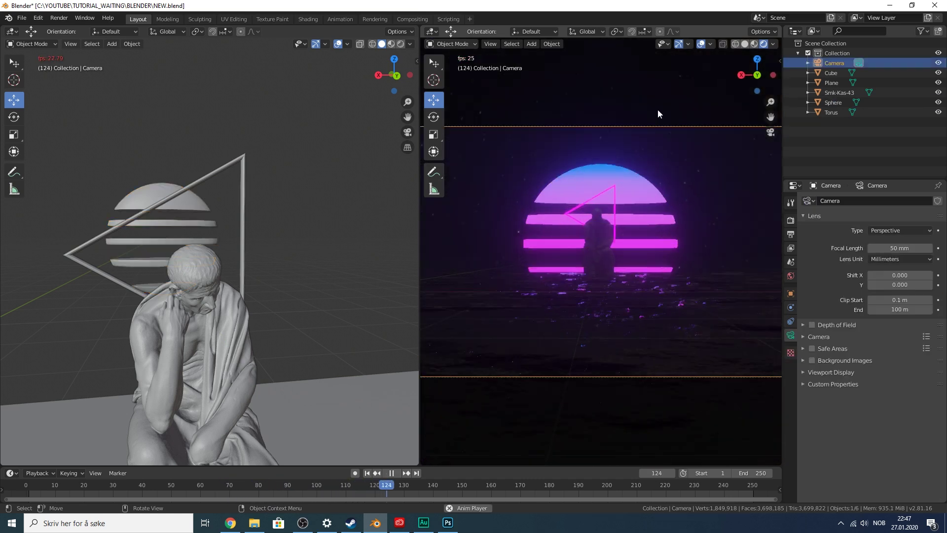
scroll(653, 109, down, 4)
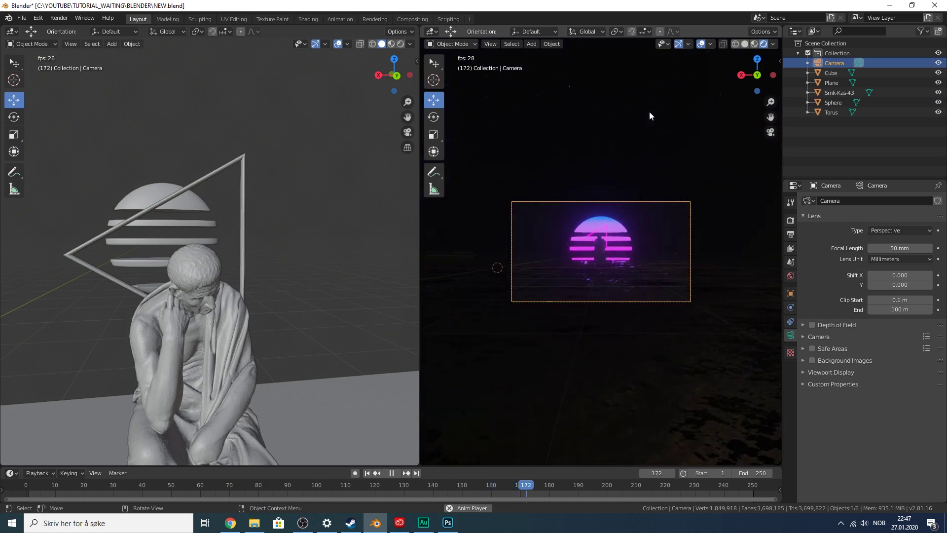
key(space)
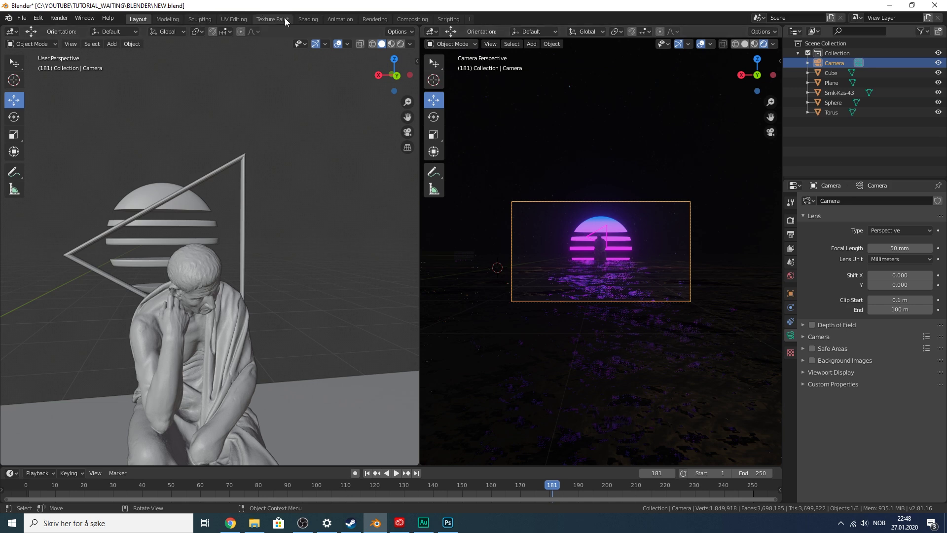
- Switch to the Shading workspace, then select the water plane and both Mapping nodes of its Water material
click(338, 21)
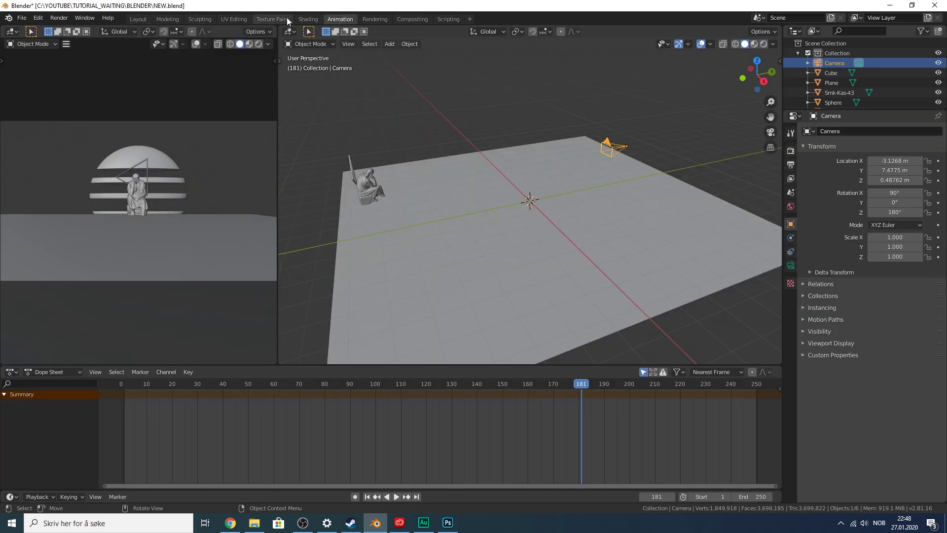
click(303, 20)
click(497, 197)
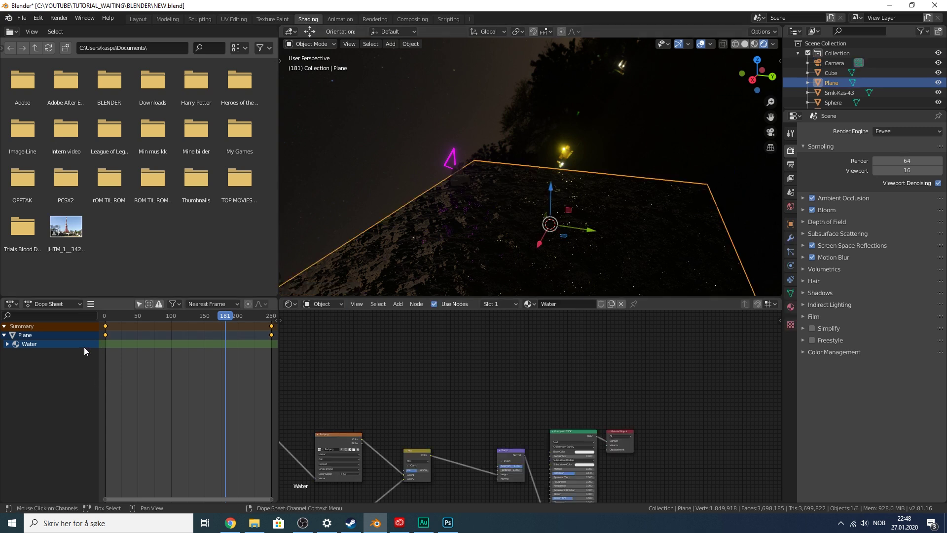
middle_drag(683, 171, 638, 167)
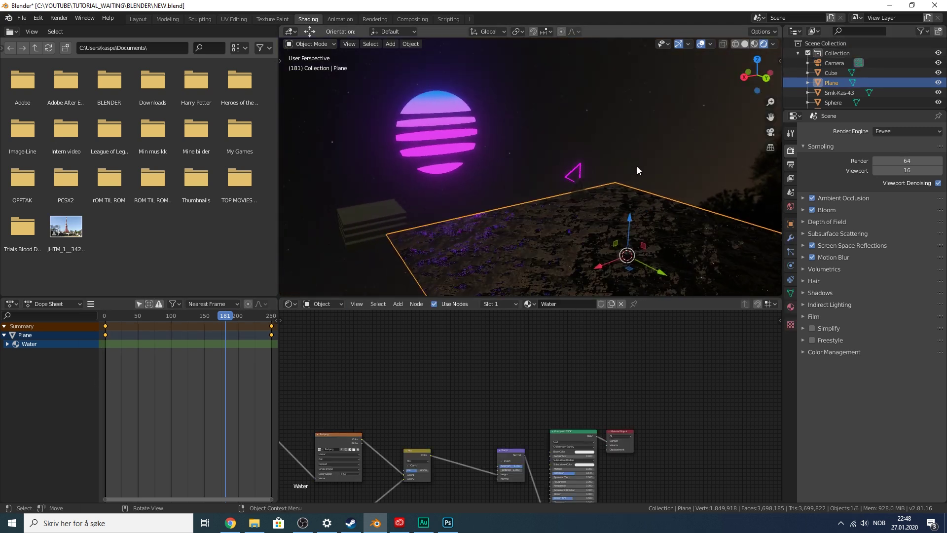
scroll(637, 167, down, 2)
scroll(417, 359, down, 1)
middle_drag(423, 359, 591, 333)
middle_drag(485, 383, 460, 346)
click(425, 369)
shift+click(412, 442)
scroll(472, 327, up, 6)
middle_drag(409, 404, 504, 402)
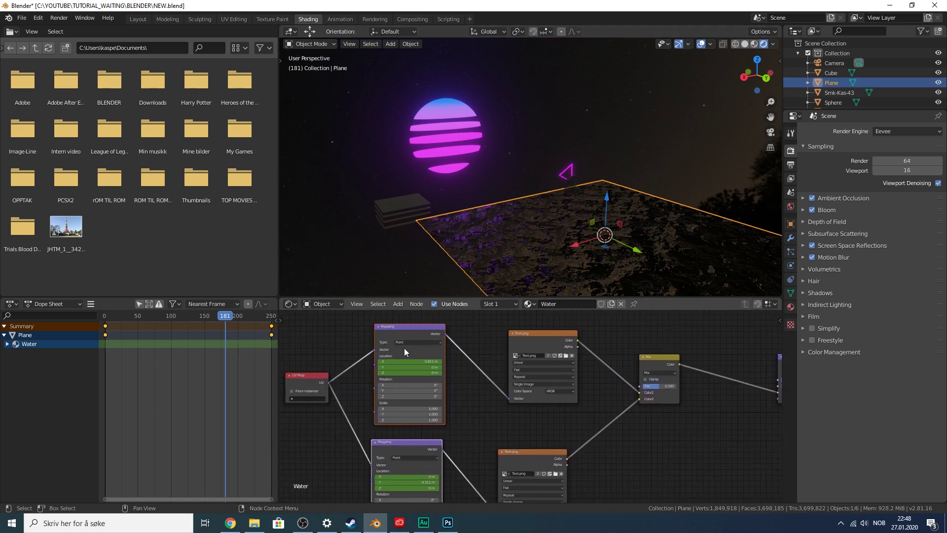
- Play the water animation from the start of the timeline and examine how the ripples move across the plane
drag(222, 316, 101, 317)
key(space)
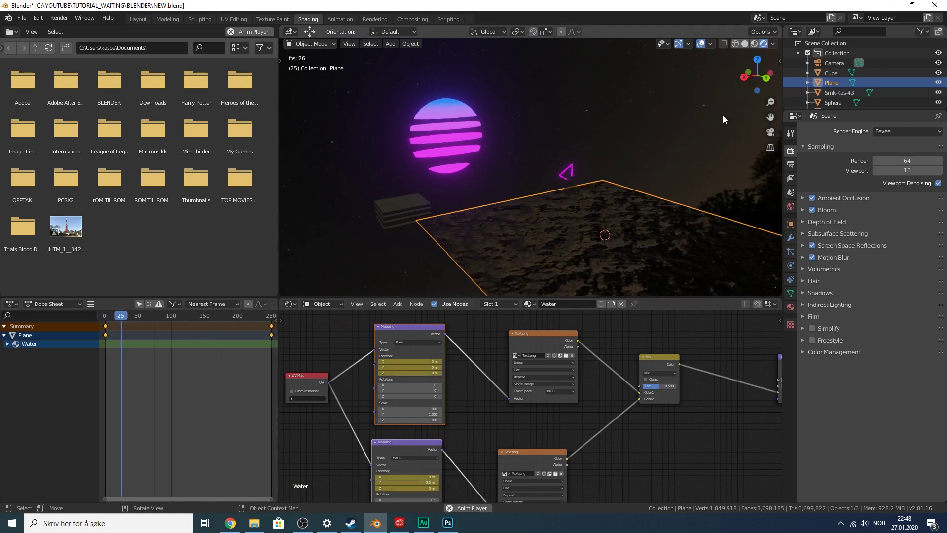
middle_drag(723, 119, 759, 122)
shift+middle_drag(719, 153, 678, 122)
scroll(677, 122, up, 1)
drag(752, 74, 773, 80)
click(250, 318)
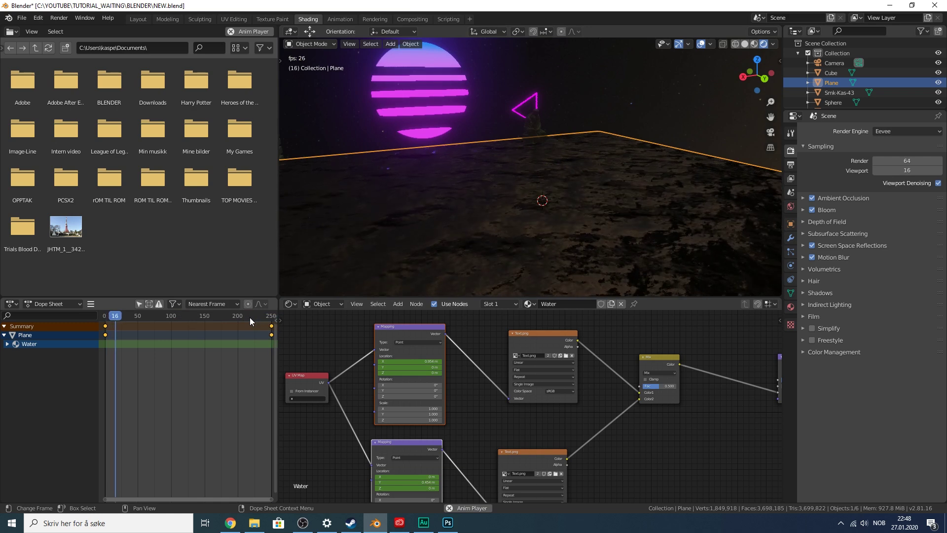
key(space)
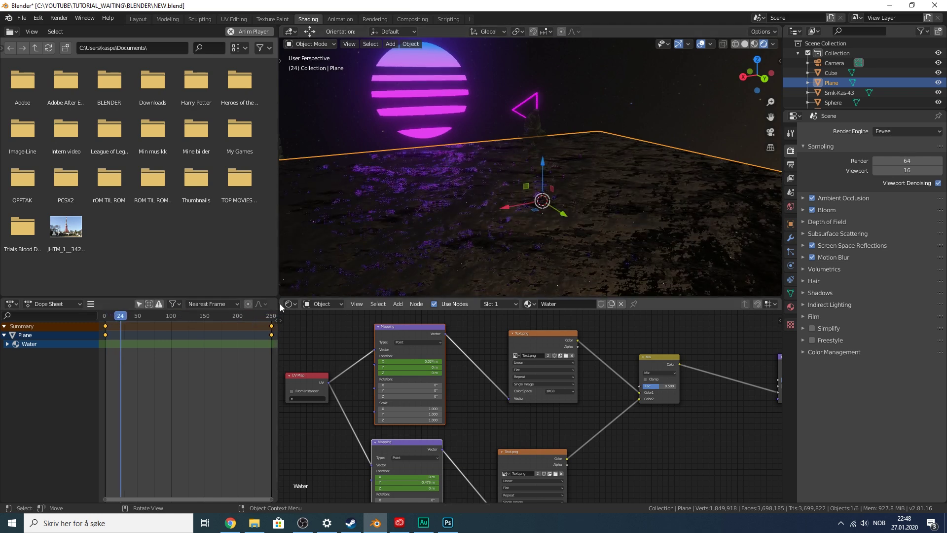
- Set the interpolation mode of all the water plane's keyframes to Linear
click(132, 373)
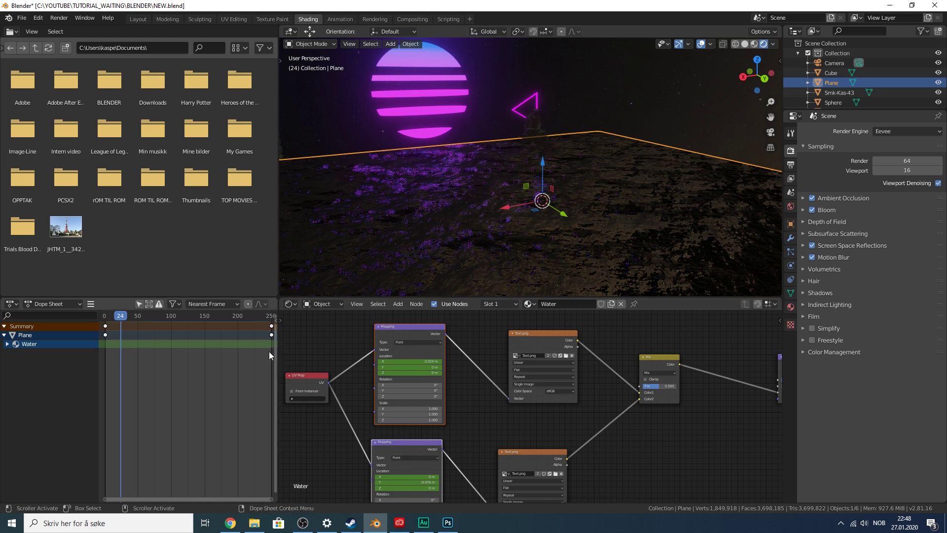
drag(271, 350, 91, 313)
drag(273, 360, 96, 313)
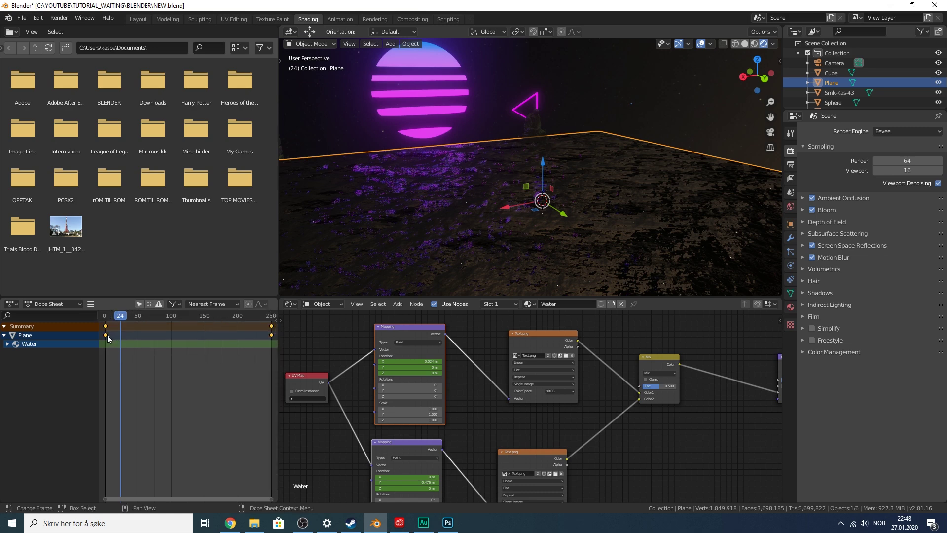
right_click(108, 334)
mouse_move(119, 390)
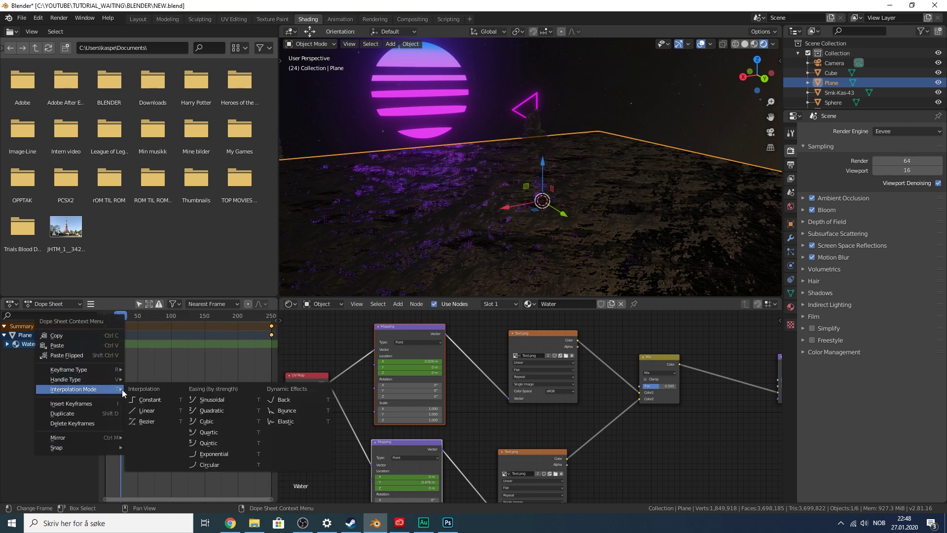
click(148, 411)
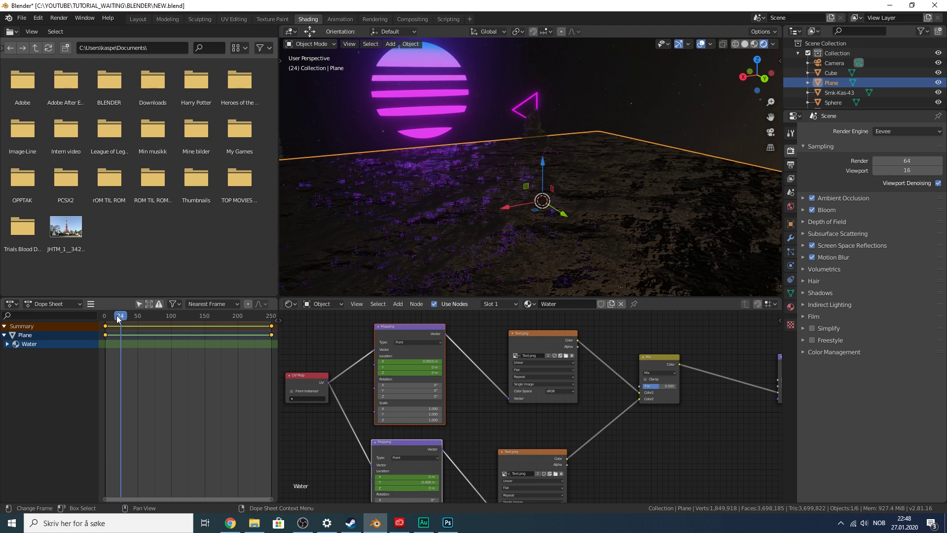
- Play the water animation, also from near the end of the timeline, to check the constant ripple speed and the loop point
key(space)
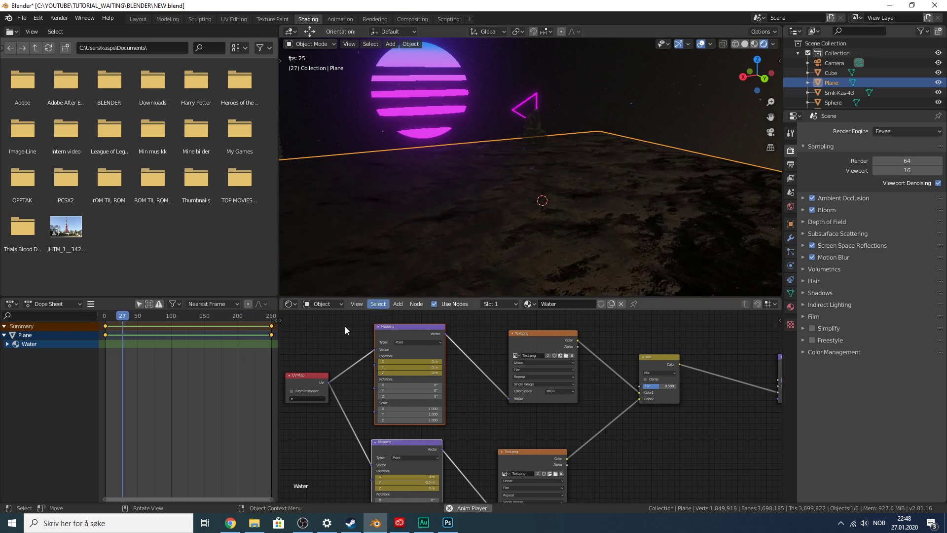
key(space)
mouse_move(247, 317)
mouse_down()
mouse_move(268, 317)
mouse_move(248, 319)
mouse_up()
scroll(268, 327, up, 2)
scroll(267, 326, down, 3)
key(space)
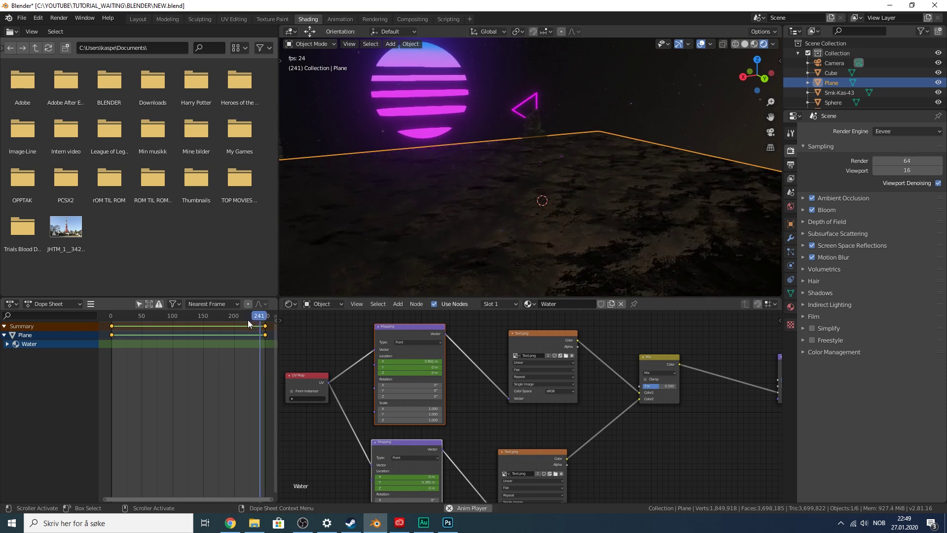
key(space)
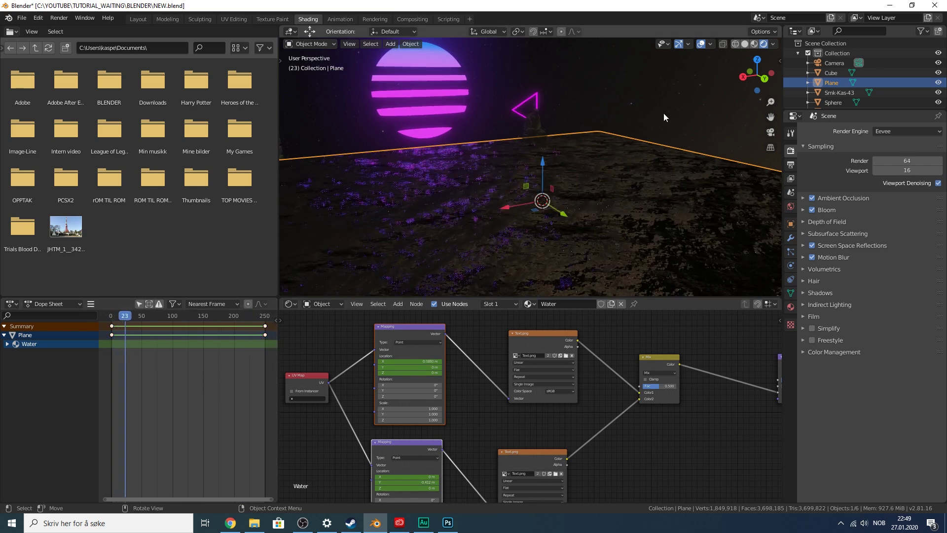
- Set the scene's end frame to 500 in the output dimensions
drag(750, 74, 770, 75)
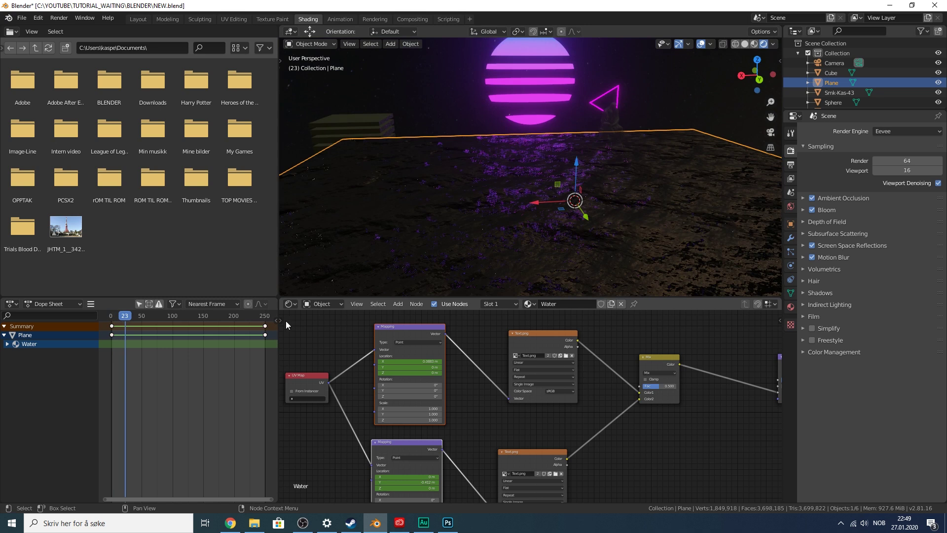
mouse_move(290, 320)
mouse_down()
mouse_move(347, 320)
mouse_move(301, 319)
mouse_up()
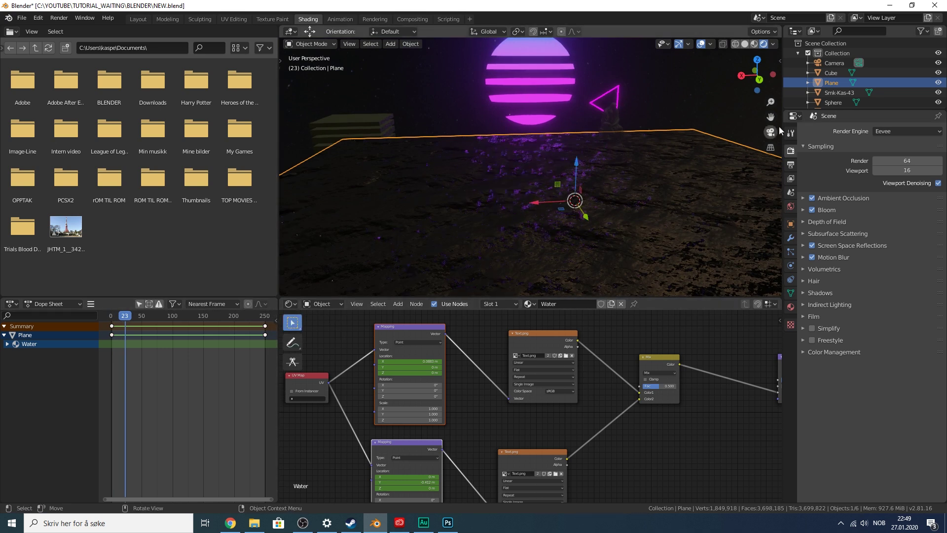
click(792, 165)
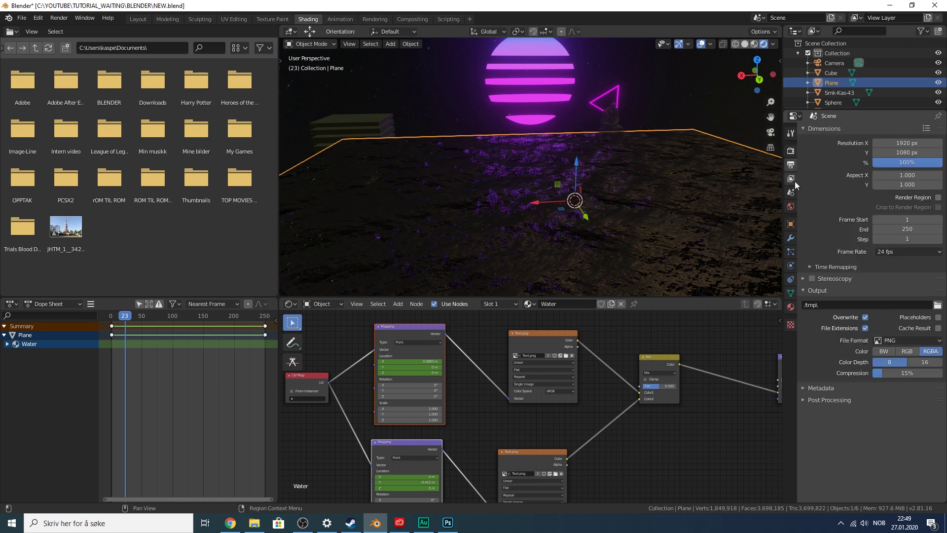
click(898, 228)
text(5)
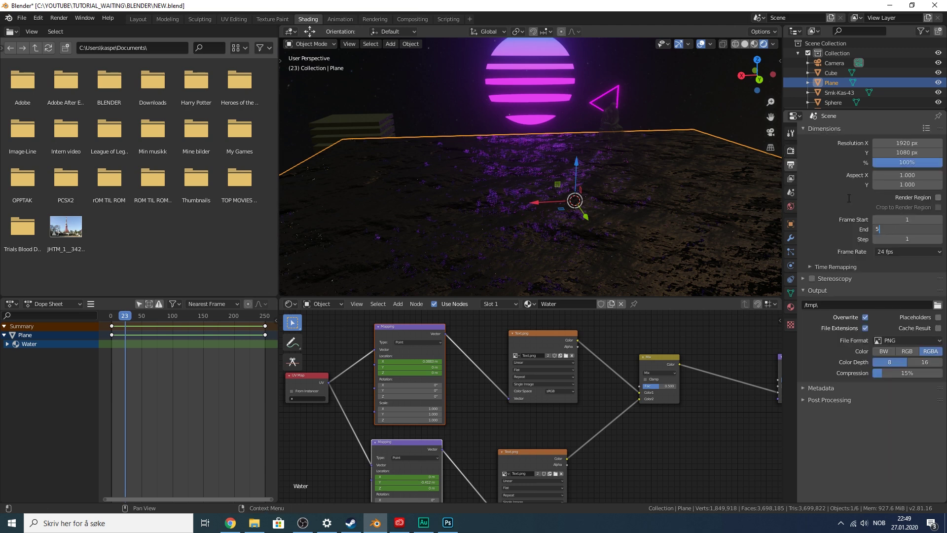
text(00)
key(Return)
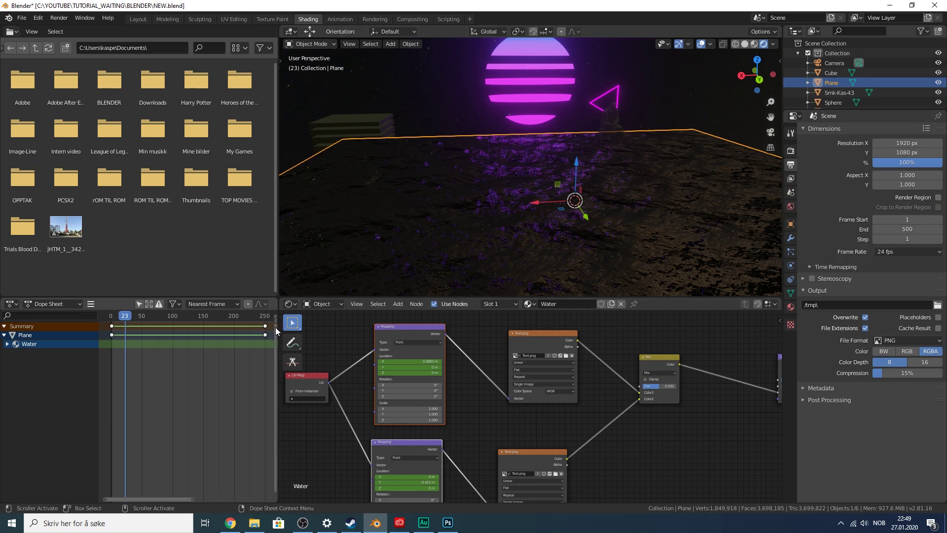
- Widen the dope sheet and move the water plane's last keyframes to frame 500
drag(277, 331, 448, 322)
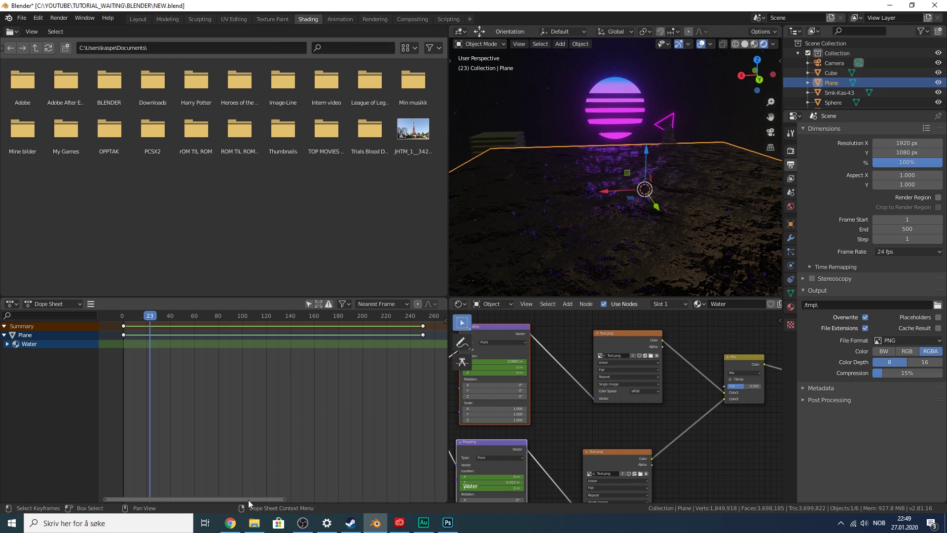
drag(248, 499, 377, 500)
click(138, 338)
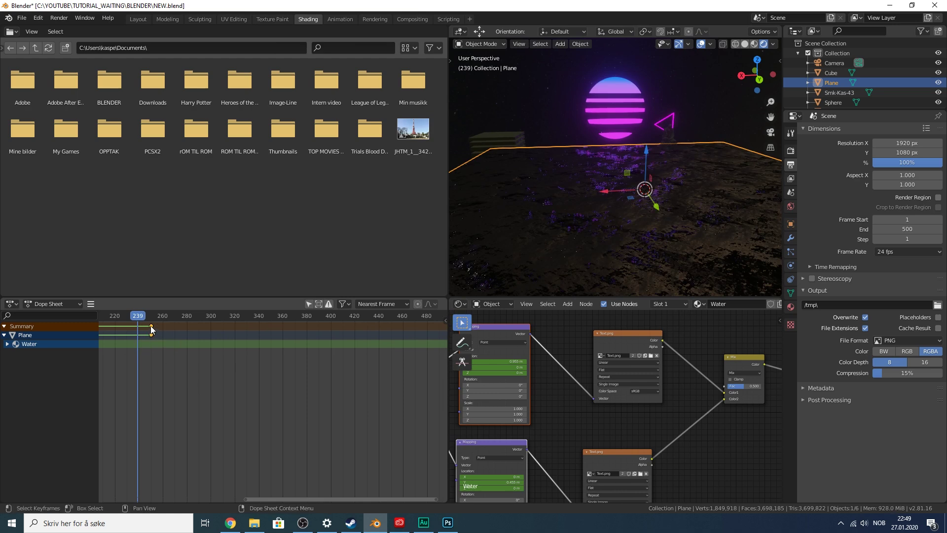
drag(151, 327, 422, 401)
scroll(410, 429, down, 1)
drag(379, 500, 416, 476)
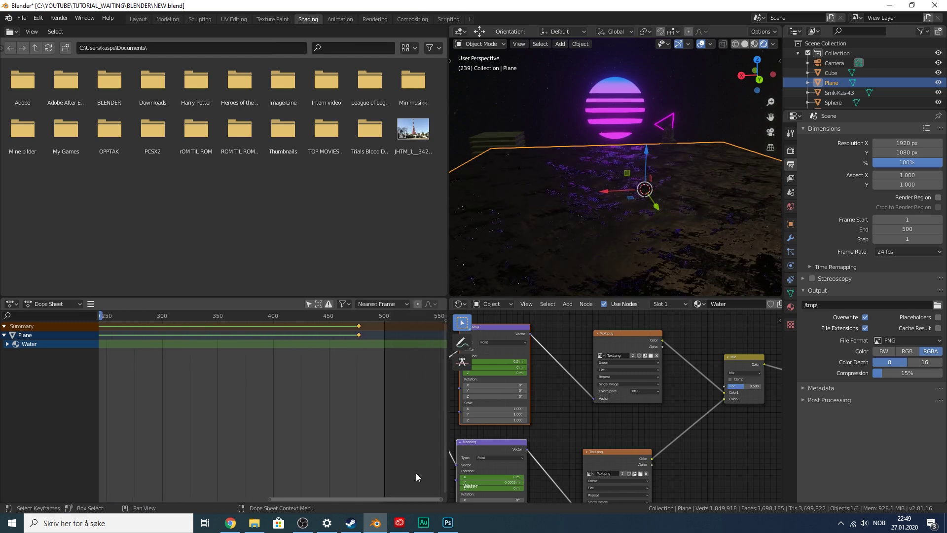
drag(358, 329, 385, 326)
- Play the slowed water animation, select the seated statue and examine it from close up and from the side
key(space)
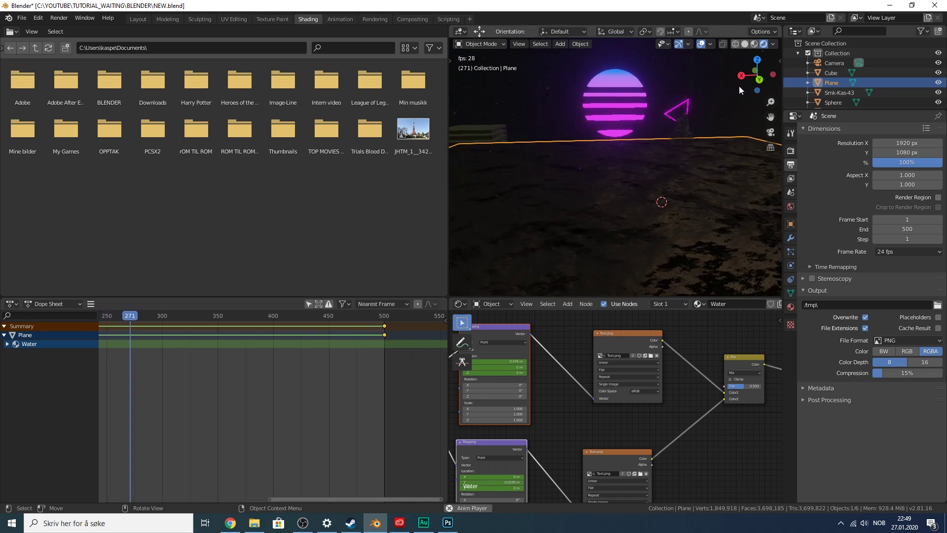
click(651, 155)
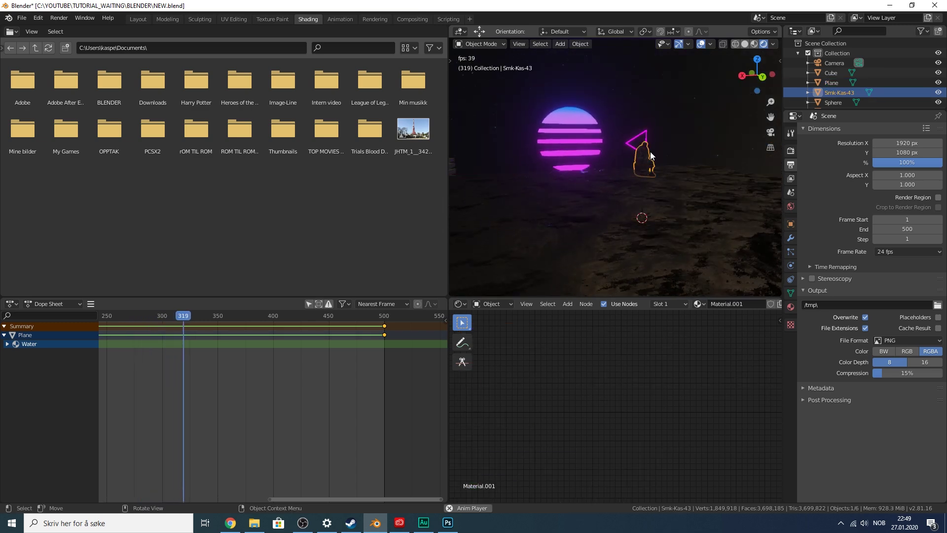
scroll(650, 153, up, 6)
scroll(673, 135, down, 3)
drag(756, 75, 784, 75)
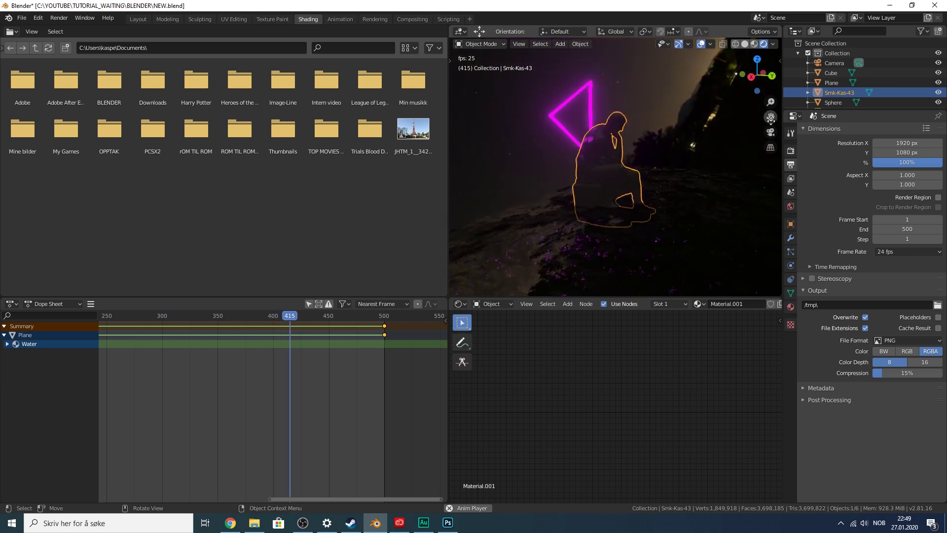
- Return to the camera view with the statue deselected, save the file and stop the playback
click(771, 132)
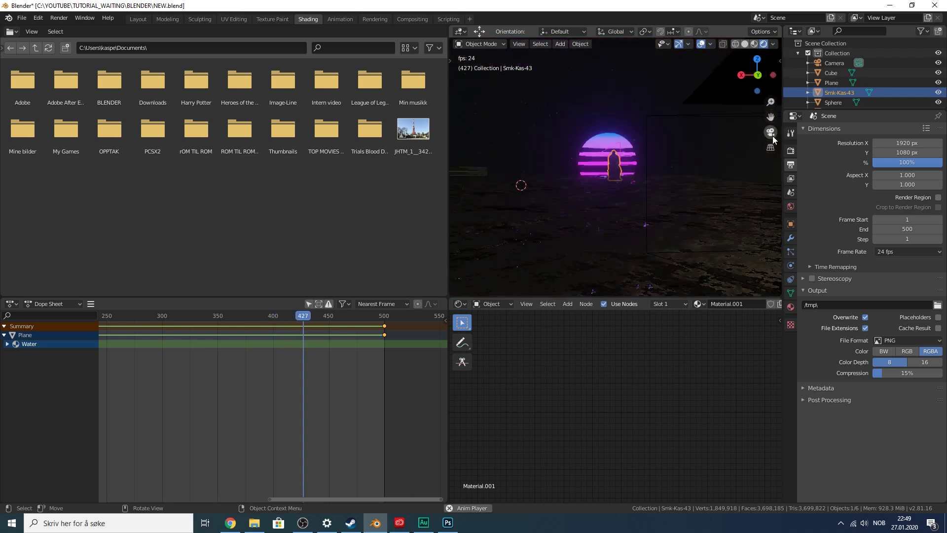
click(654, 91)
key(ctrl+s)
key(Home)
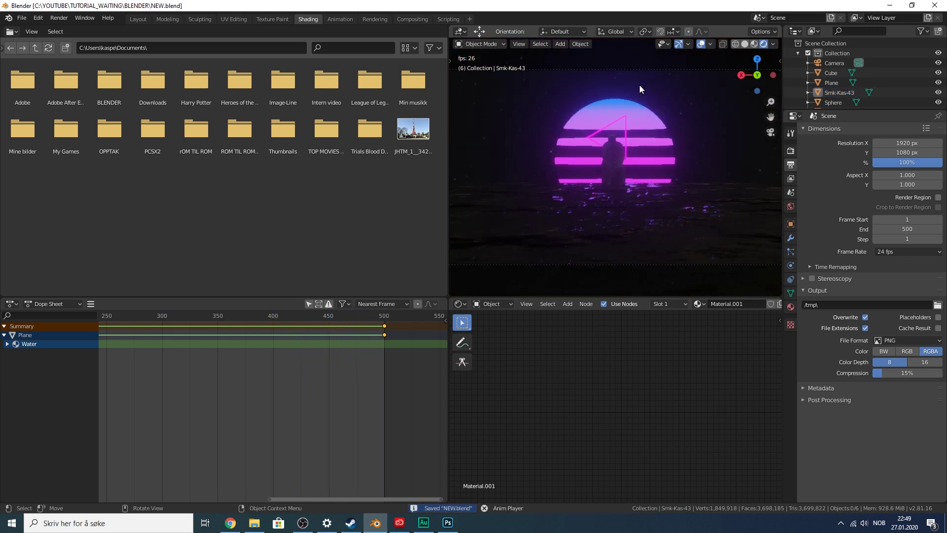
key(space)
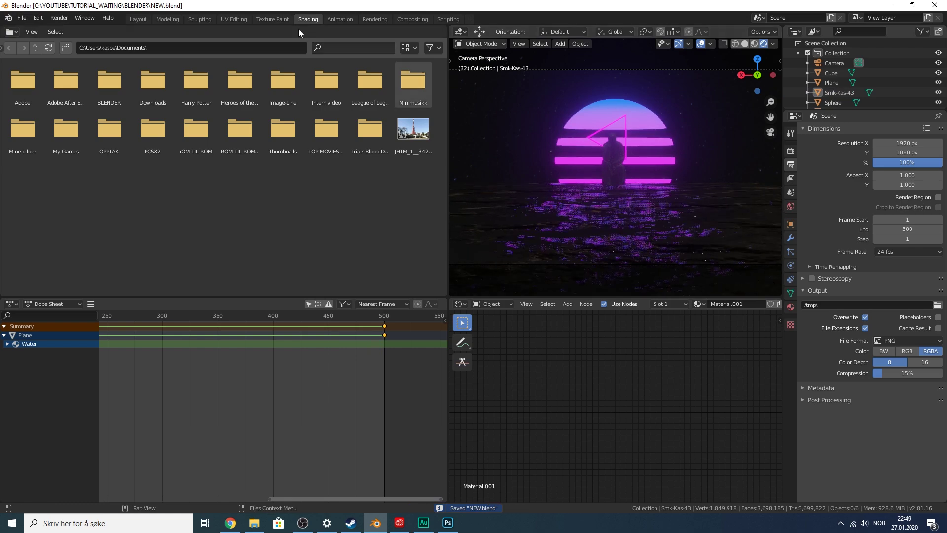
- Render the current frame as a still image, examine the sun, statue and water reflections, and minimize the render window
click(59, 18)
click(75, 28)
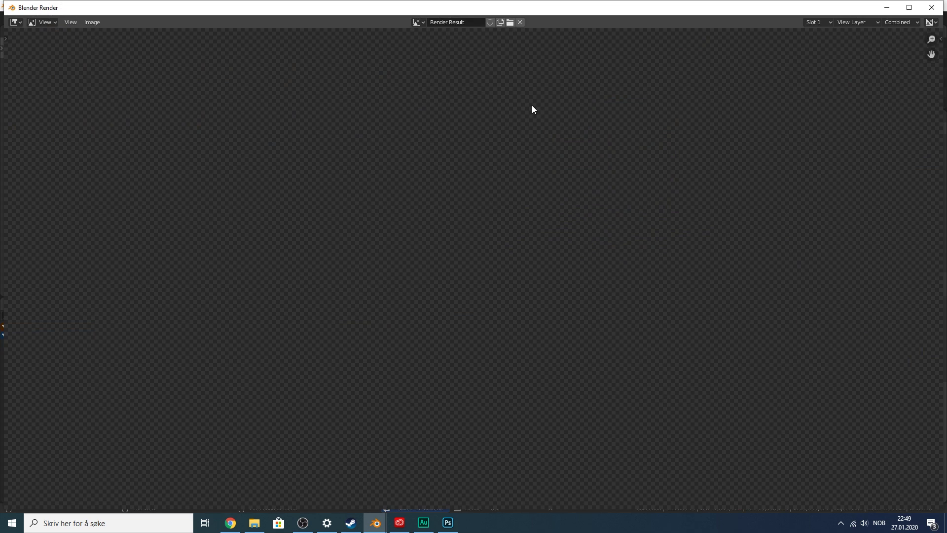
scroll(527, 105, down, 2)
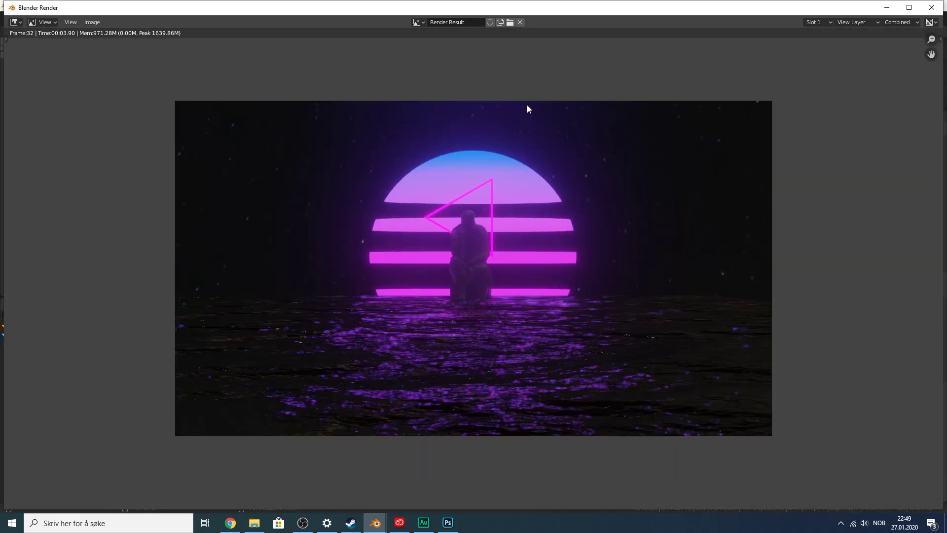
scroll(527, 105, up, 1)
middle_drag(456, 160, 506, 167)
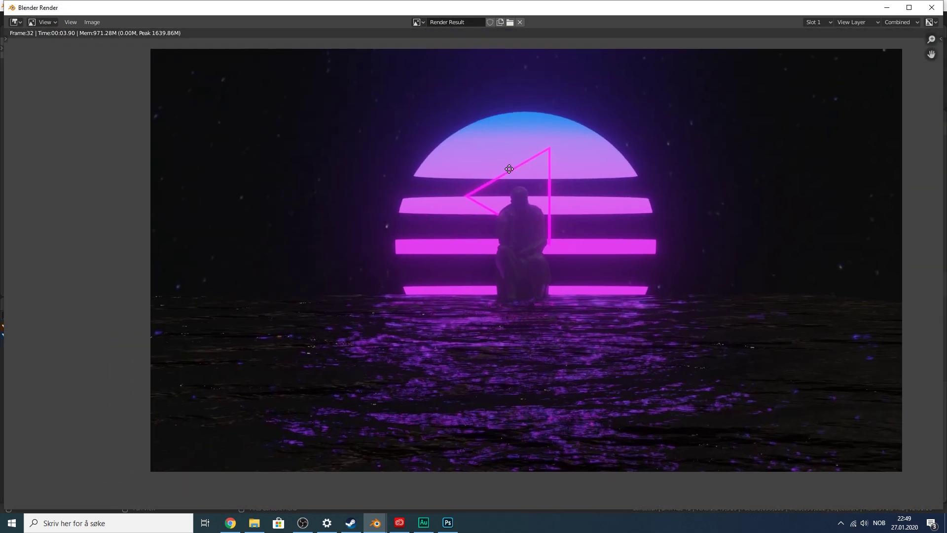
scroll(330, 307, down, 1)
click(883, 8)
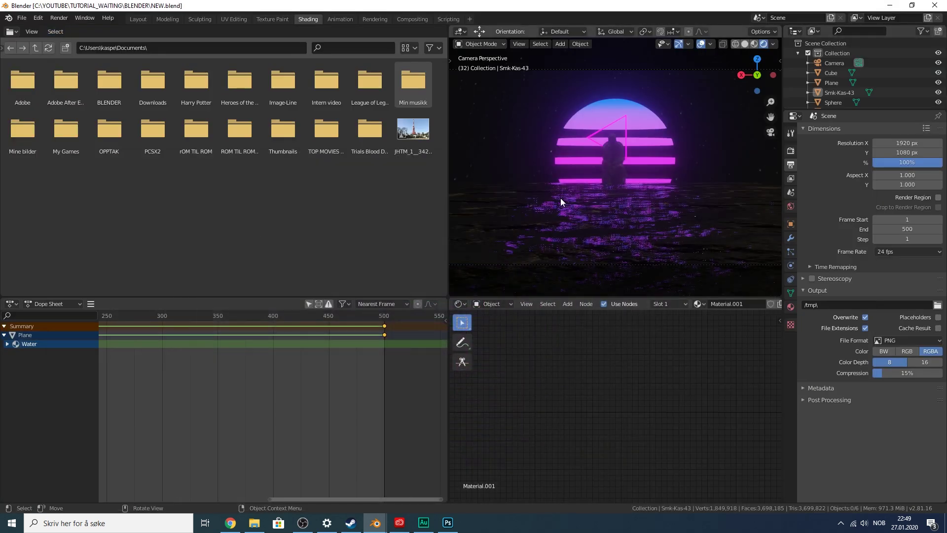
- Select the water plane and stretch it along the Y axis with the Scale tool
click(561, 199)
drag(755, 73, 601, 200)
drag(679, 206, 779, 251)
click(664, 114)
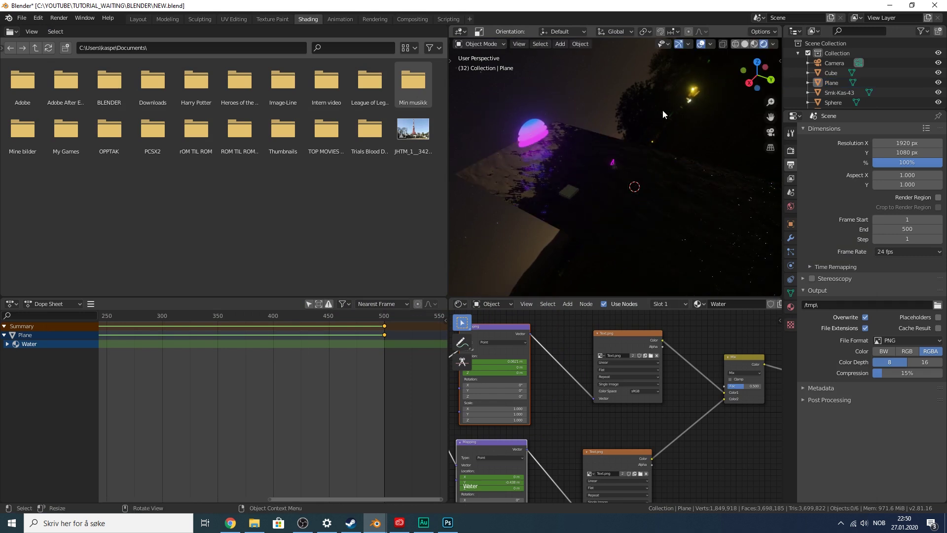
- Play the animation through the camera to check the stretched water reflections, and undo the stray selection of the camera
click(770, 132)
key(space)
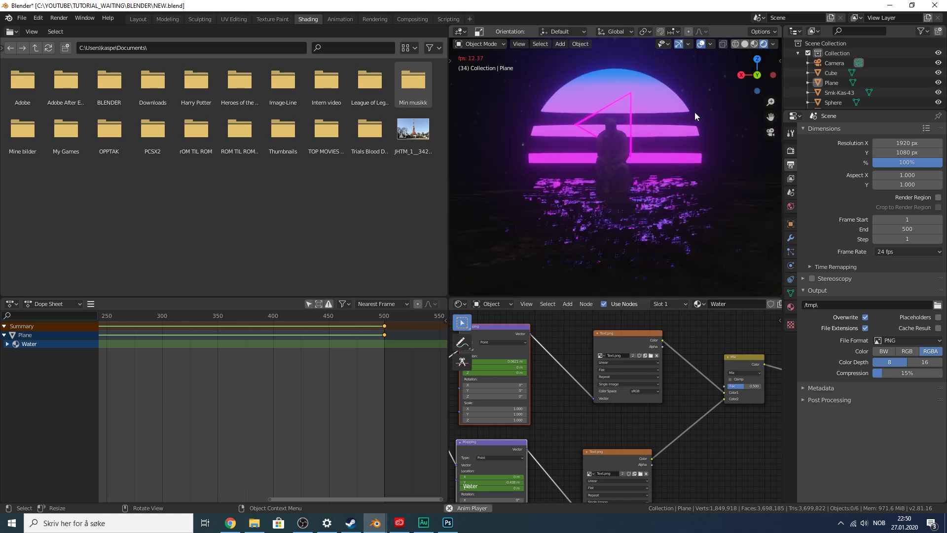
click(698, 88)
key(space)
scroll(673, 83, up, 3)
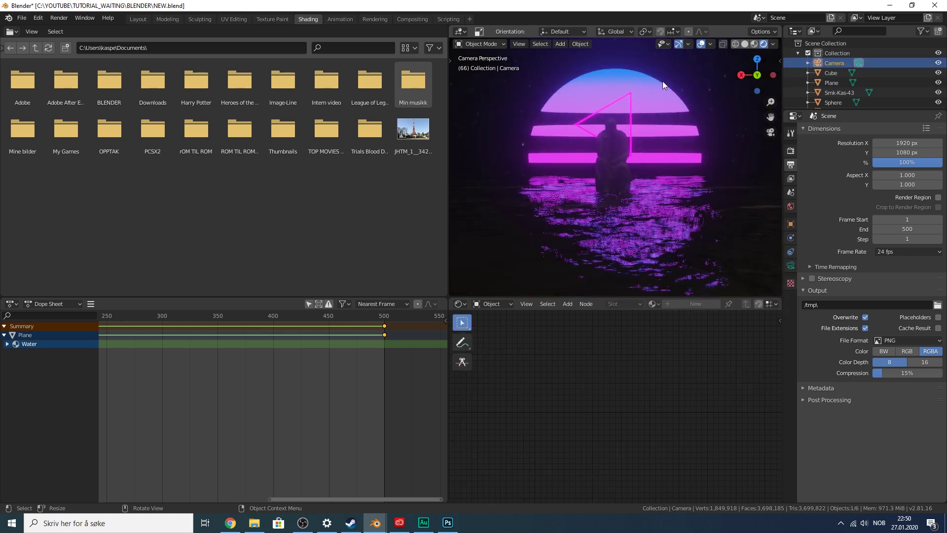
scroll(663, 81, down, 3)
click(641, 63)
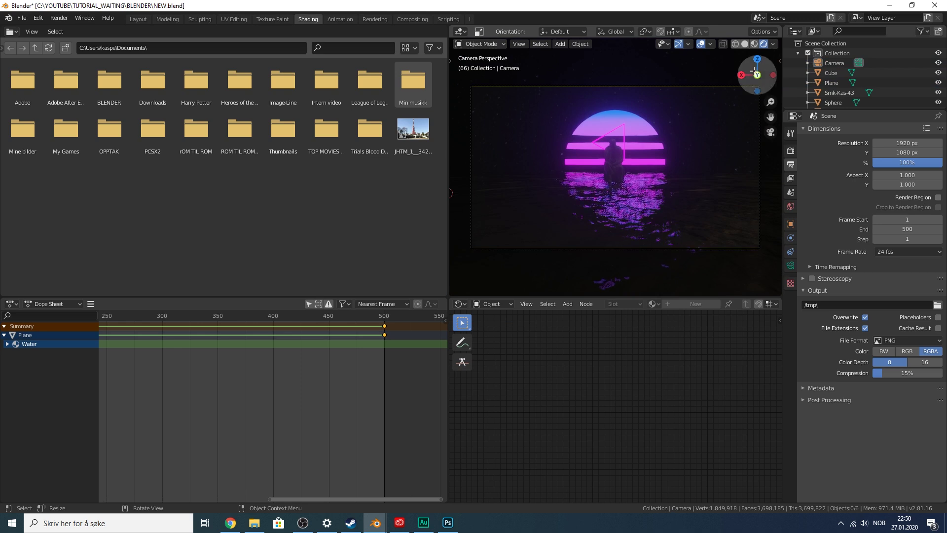
click(771, 131)
scroll(664, 128, down, 3)
key(ctrl+z)
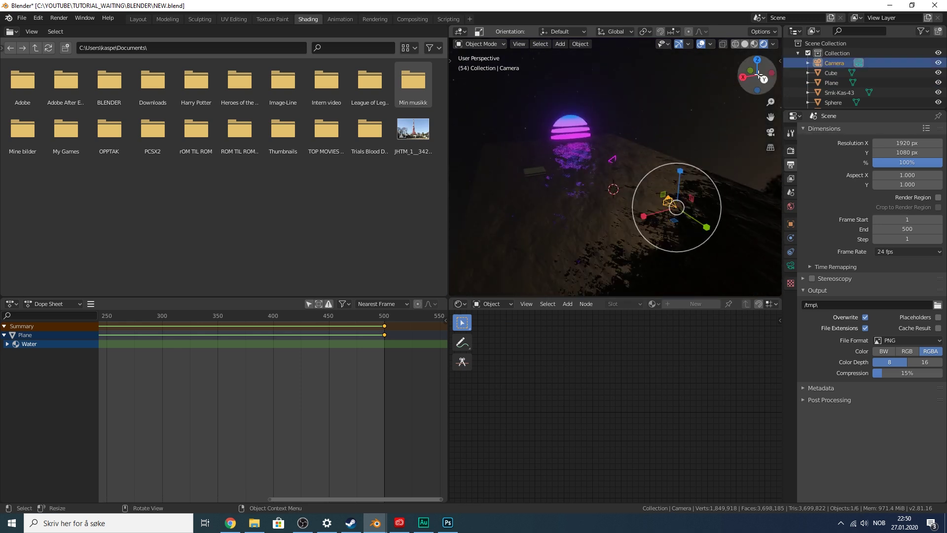
- Scale the water plane down along the Y axis to about 0.72 and deselect it
middle_drag(700, 76, 726, 87)
click(635, 146)
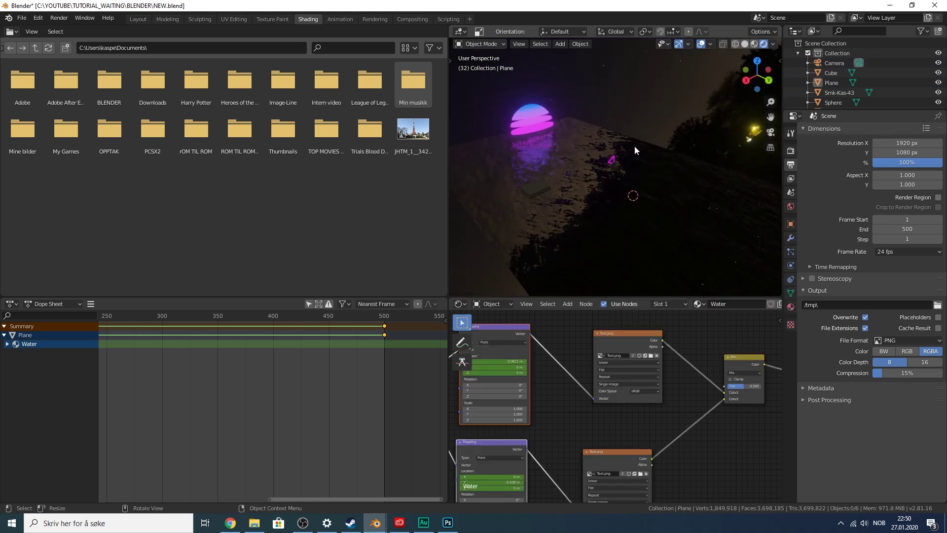
middle_drag(635, 147, 644, 187)
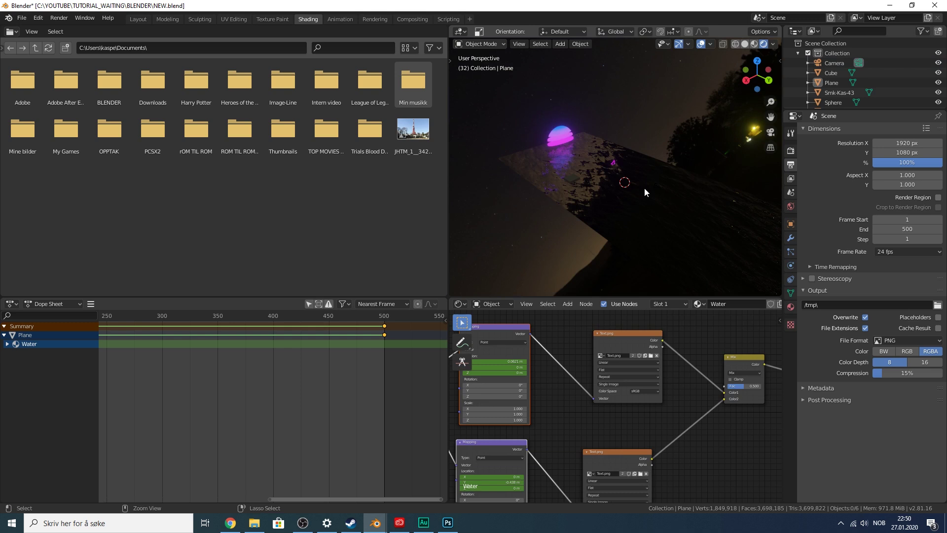
click(644, 187)
key(s)
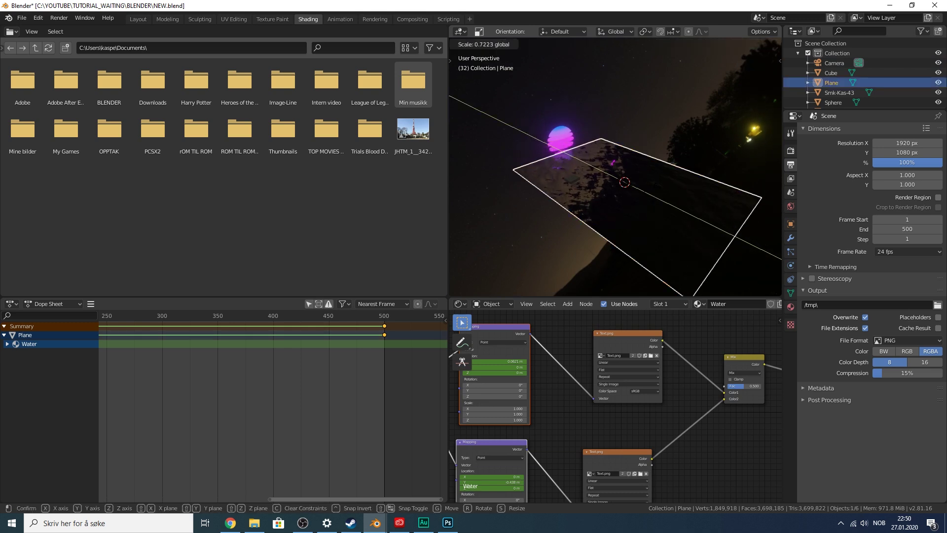
click(718, 104)
click(717, 104)
- Show the rescaled water through the camera and save the file
key(KP_0)
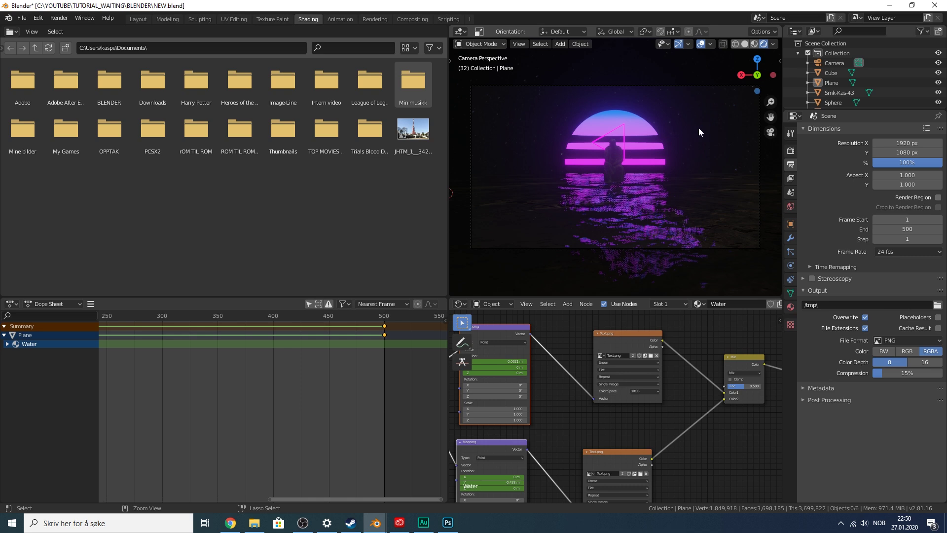
key(ctrl+s)
scroll(691, 124, down, 3)
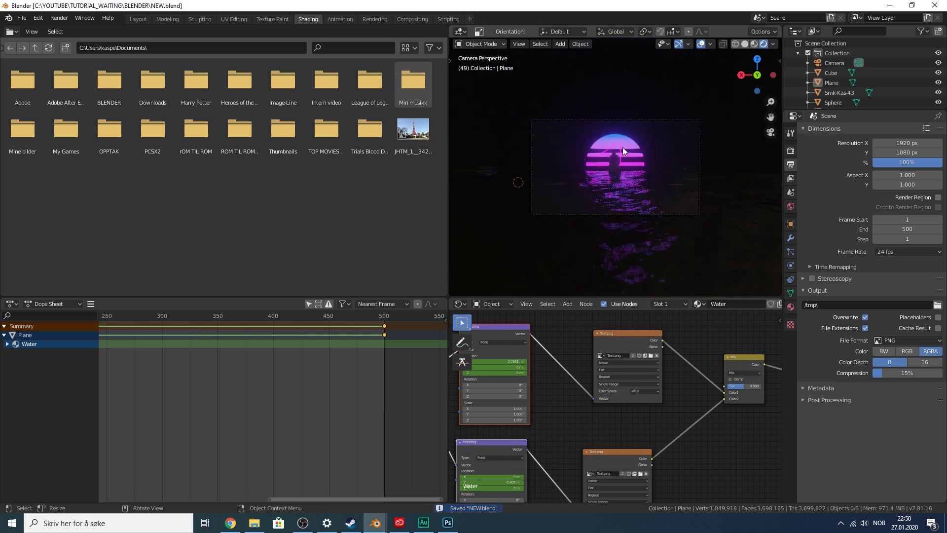
- Set the world background strength to 0.020 in the world shader, save the file and fit the camera frame to the view
click(493, 305)
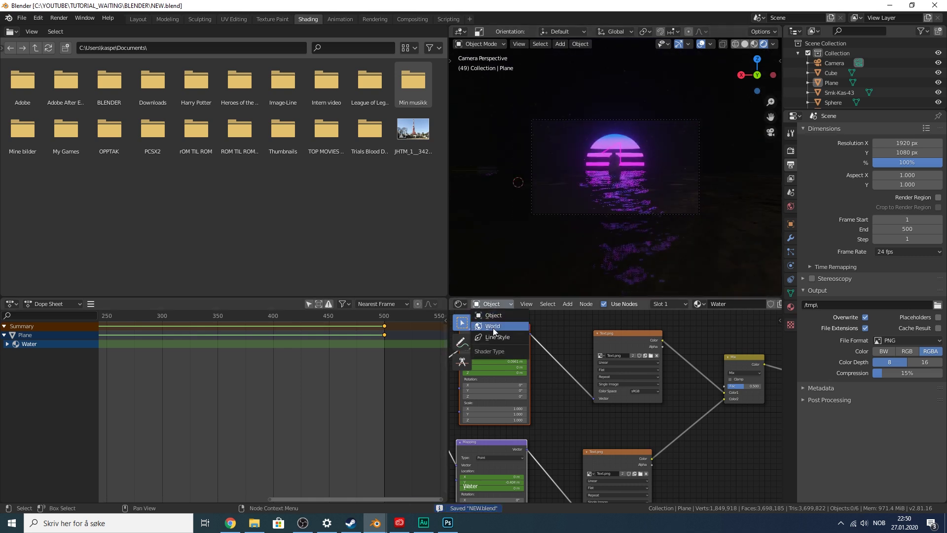
click(493, 328)
middle_drag(756, 380, 635, 384)
scroll(658, 368, up, 5)
key(Return)
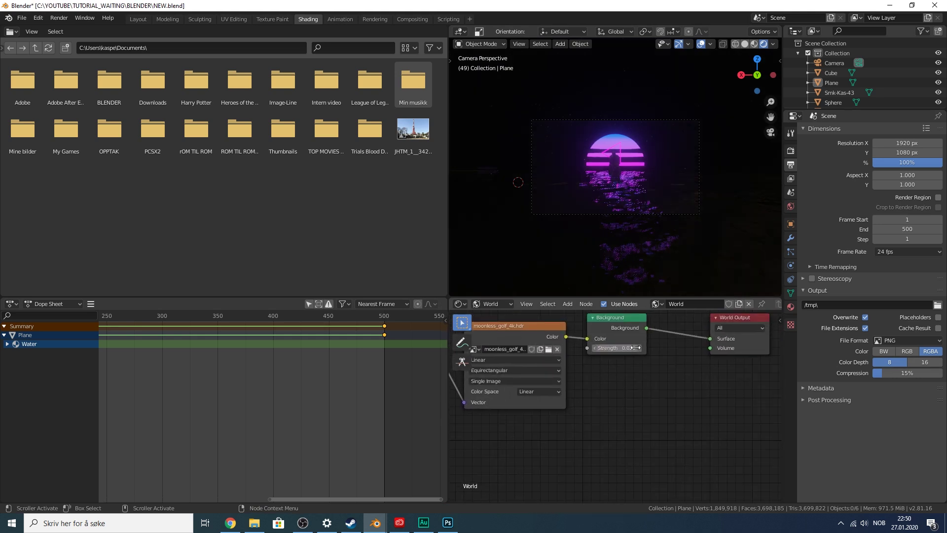
key(ctrl+s)
key(Home)
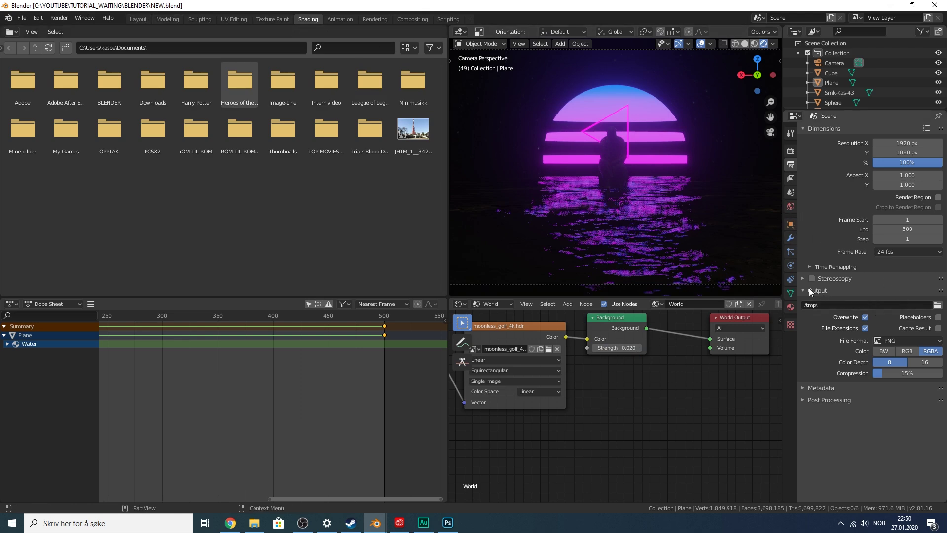
- Look at the output folder chooser without picking a folder, and show where the Render Animation command is found
click(937, 305)
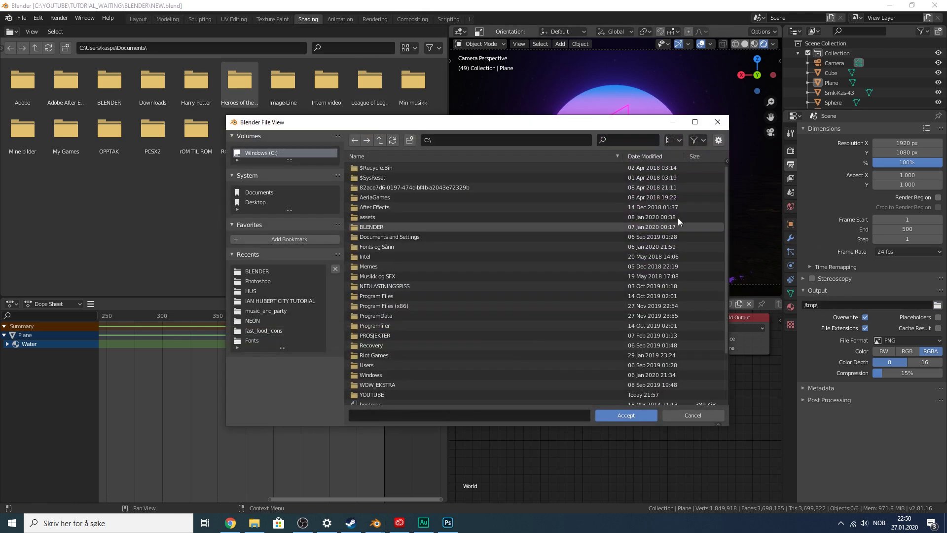
click(723, 122)
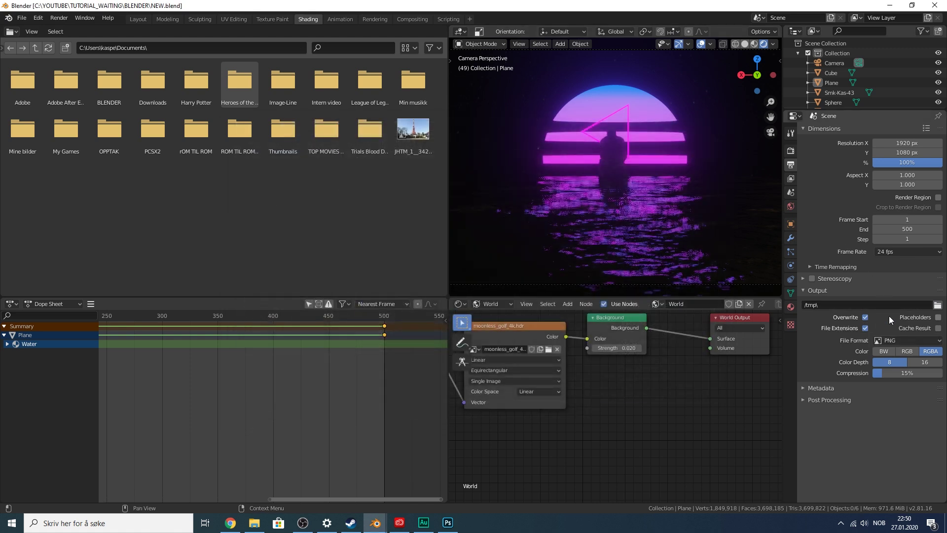
click(75, 17)
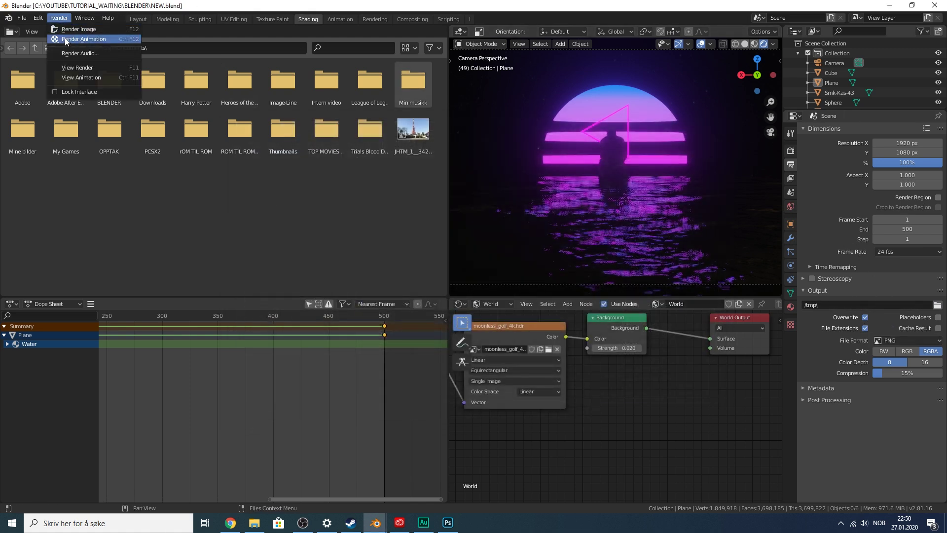